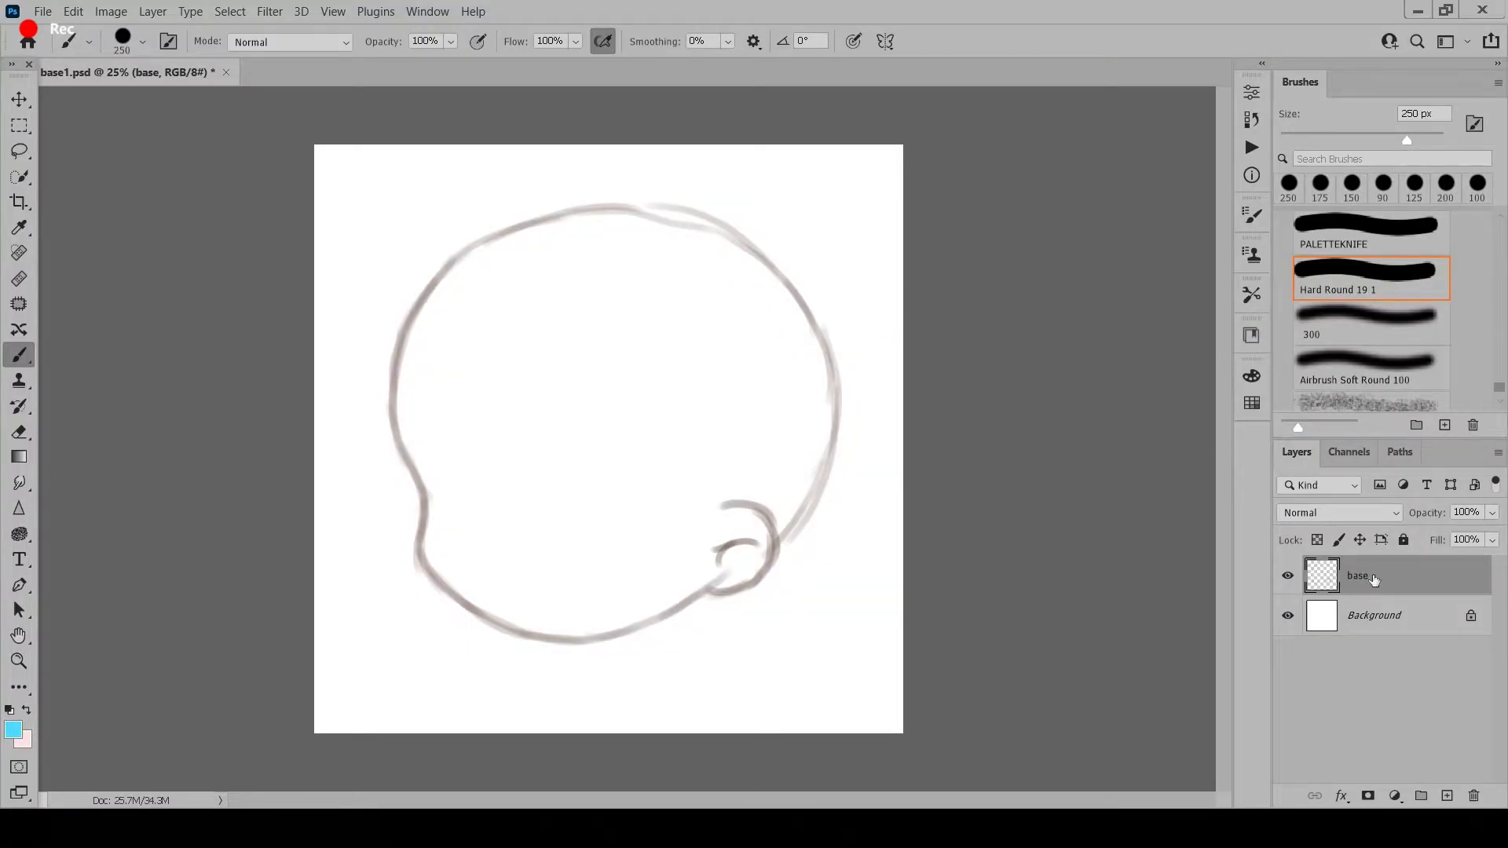
# - Add a new layer above the base sketch and raise the brush smoothing to 79%
pyautogui.click(1448, 796)
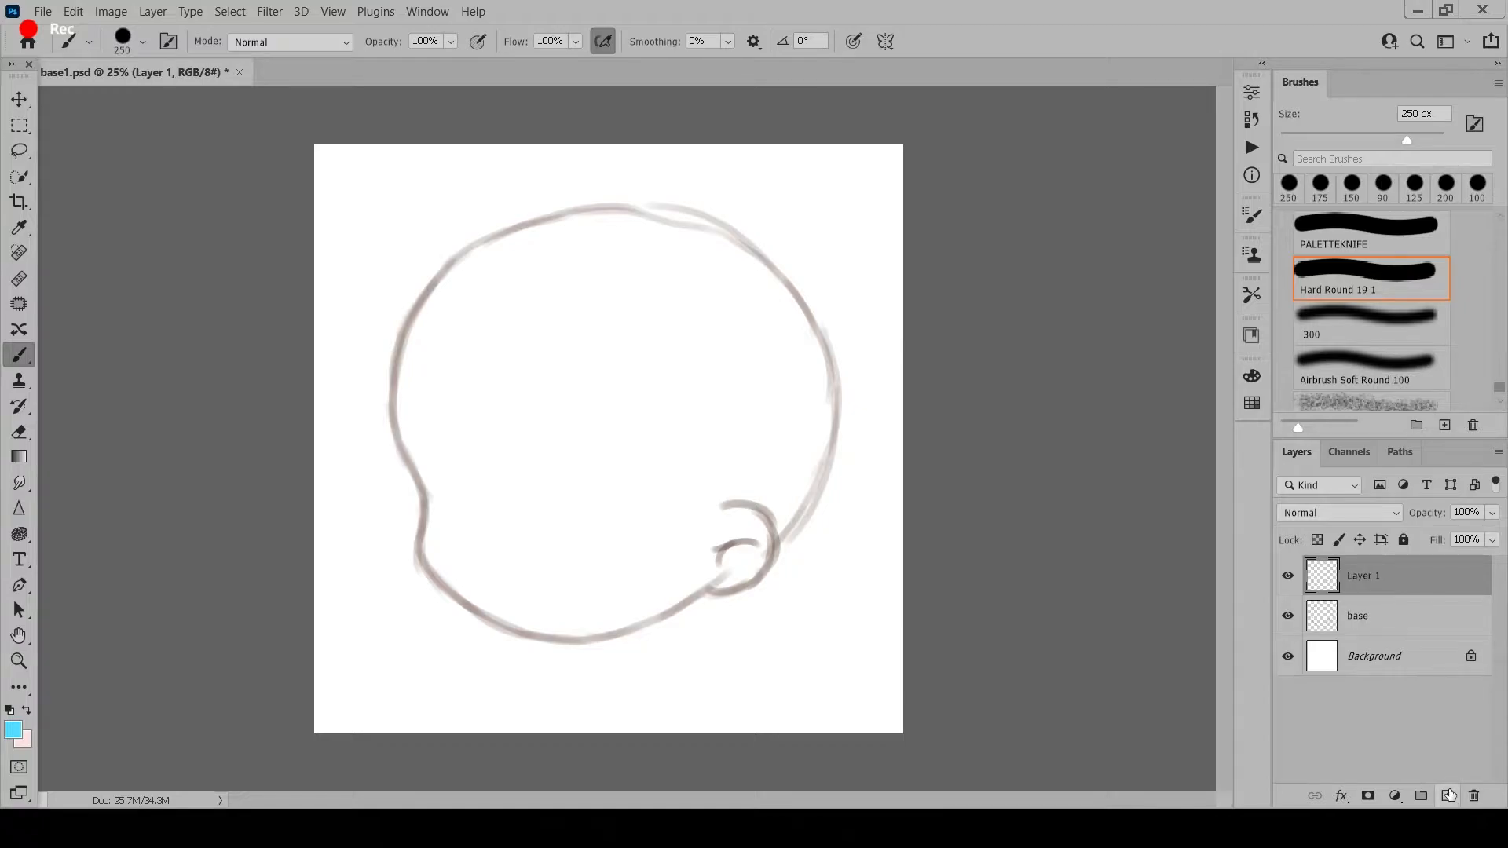
pyautogui.click(729, 42)
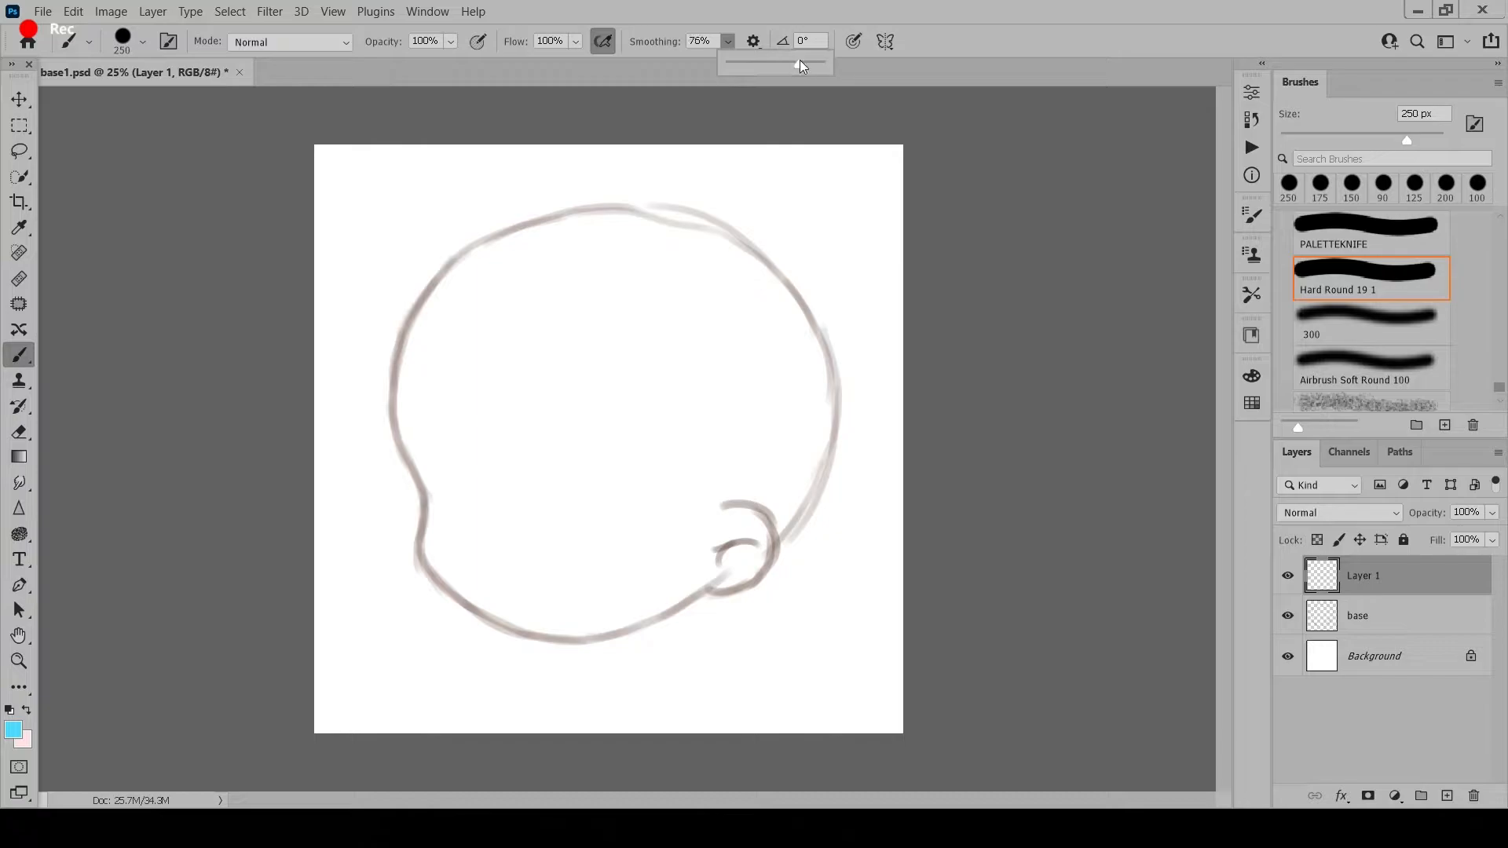
pyautogui.moveTo(416, 255)
pyautogui.mouseDown()
pyautogui.moveTo(448, 253)
pyautogui.moveTo(717, 673)
pyautogui.moveTo(797, 644)
pyautogui.mouseUp()
pyautogui.hotkey('ctrl', 'z')
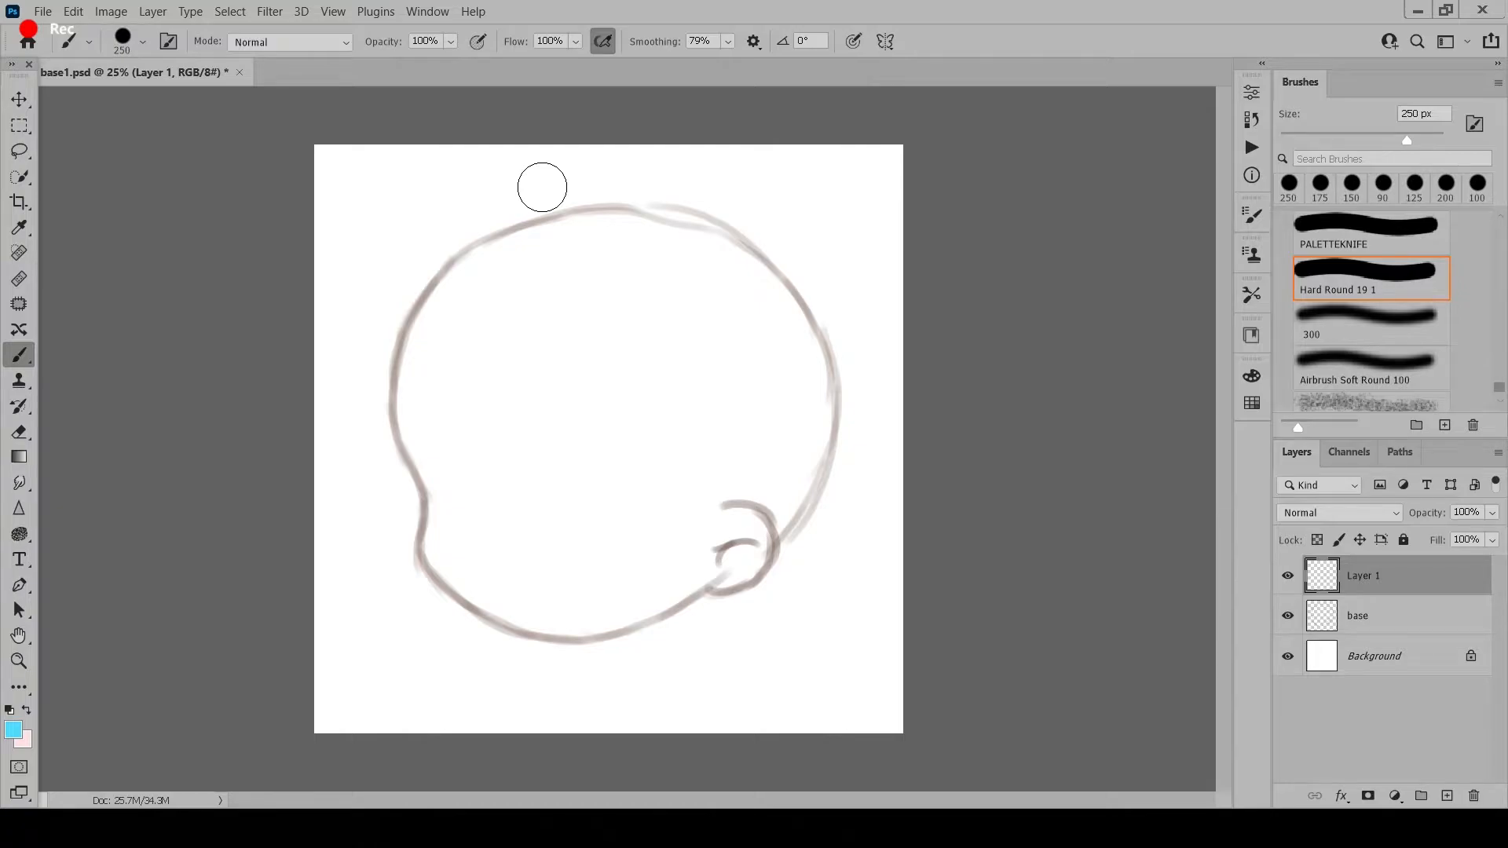
# - Set the foreground colour to a dark navy blue and return to the Brush tool
pyautogui.click(12, 730)
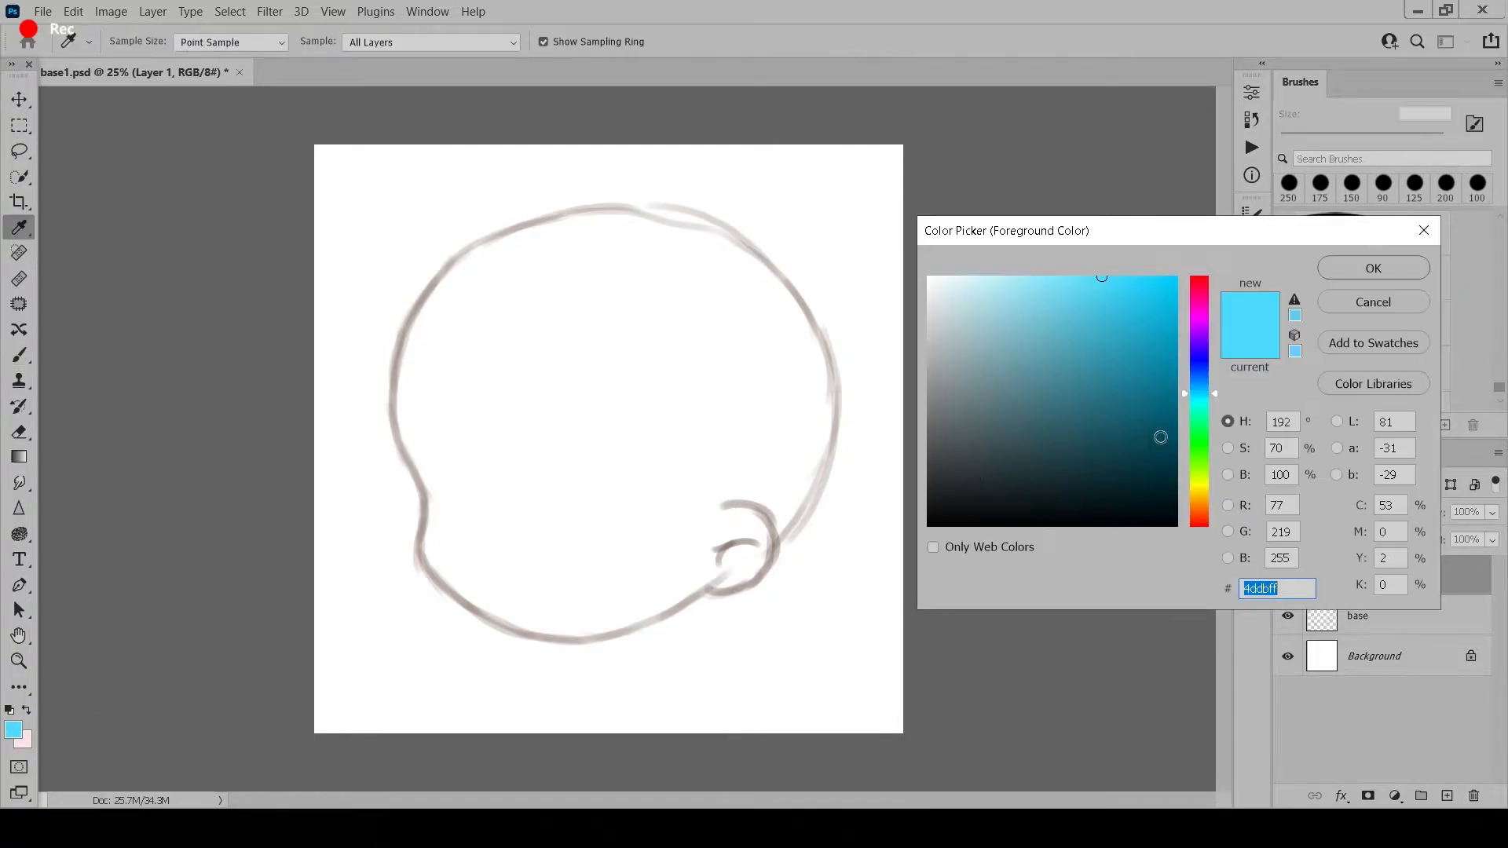
pyautogui.click(1198, 360)
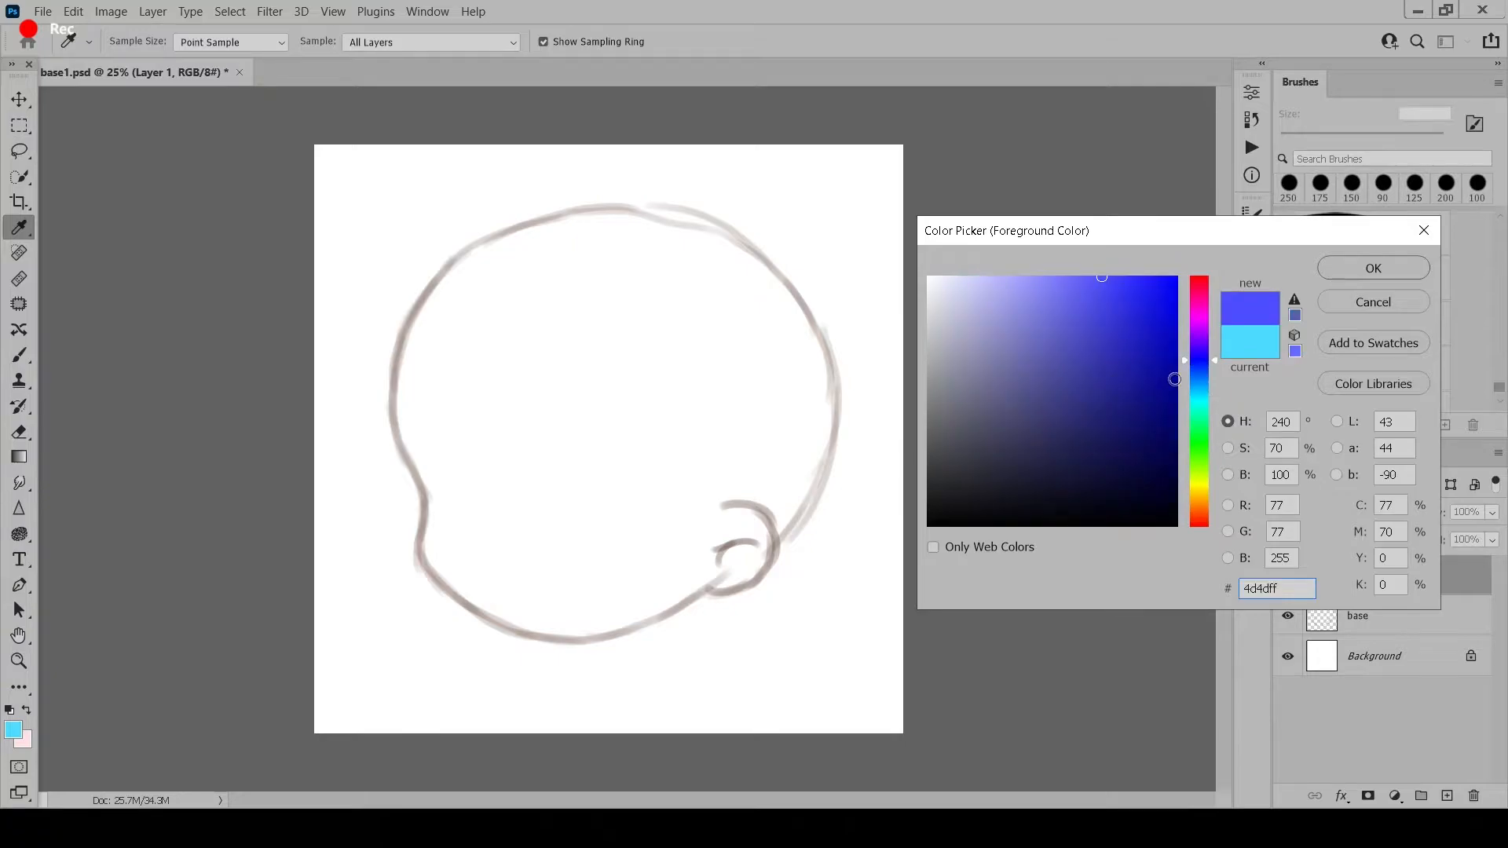
pyautogui.click(1178, 408)
pyautogui.click(1346, 270)
pyautogui.press('b')
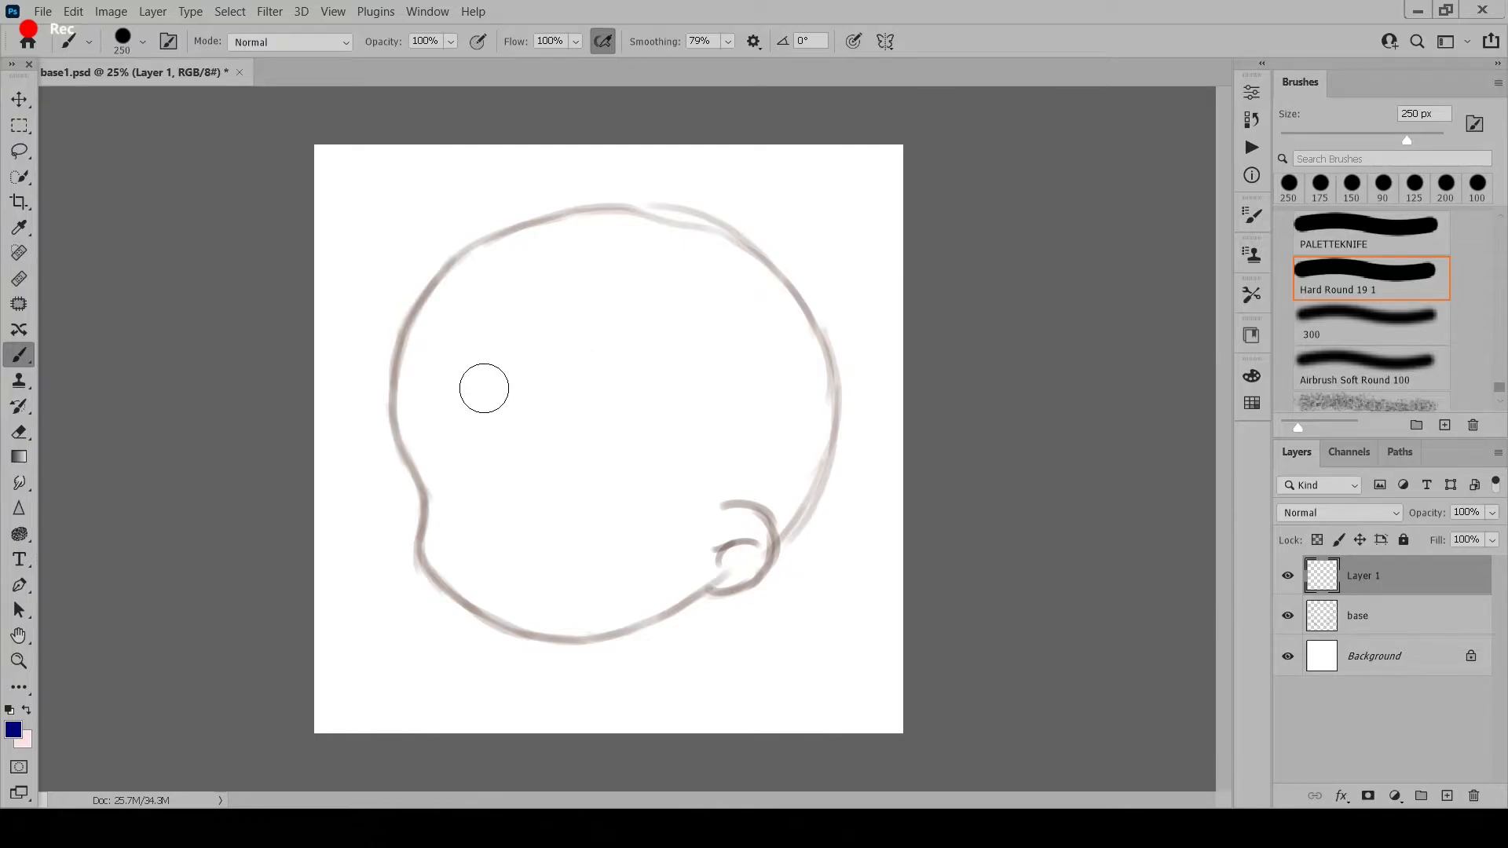
pyautogui.click(362, 205)
pyautogui.moveTo(364, 196); pyautogui.dragTo(372, 208)
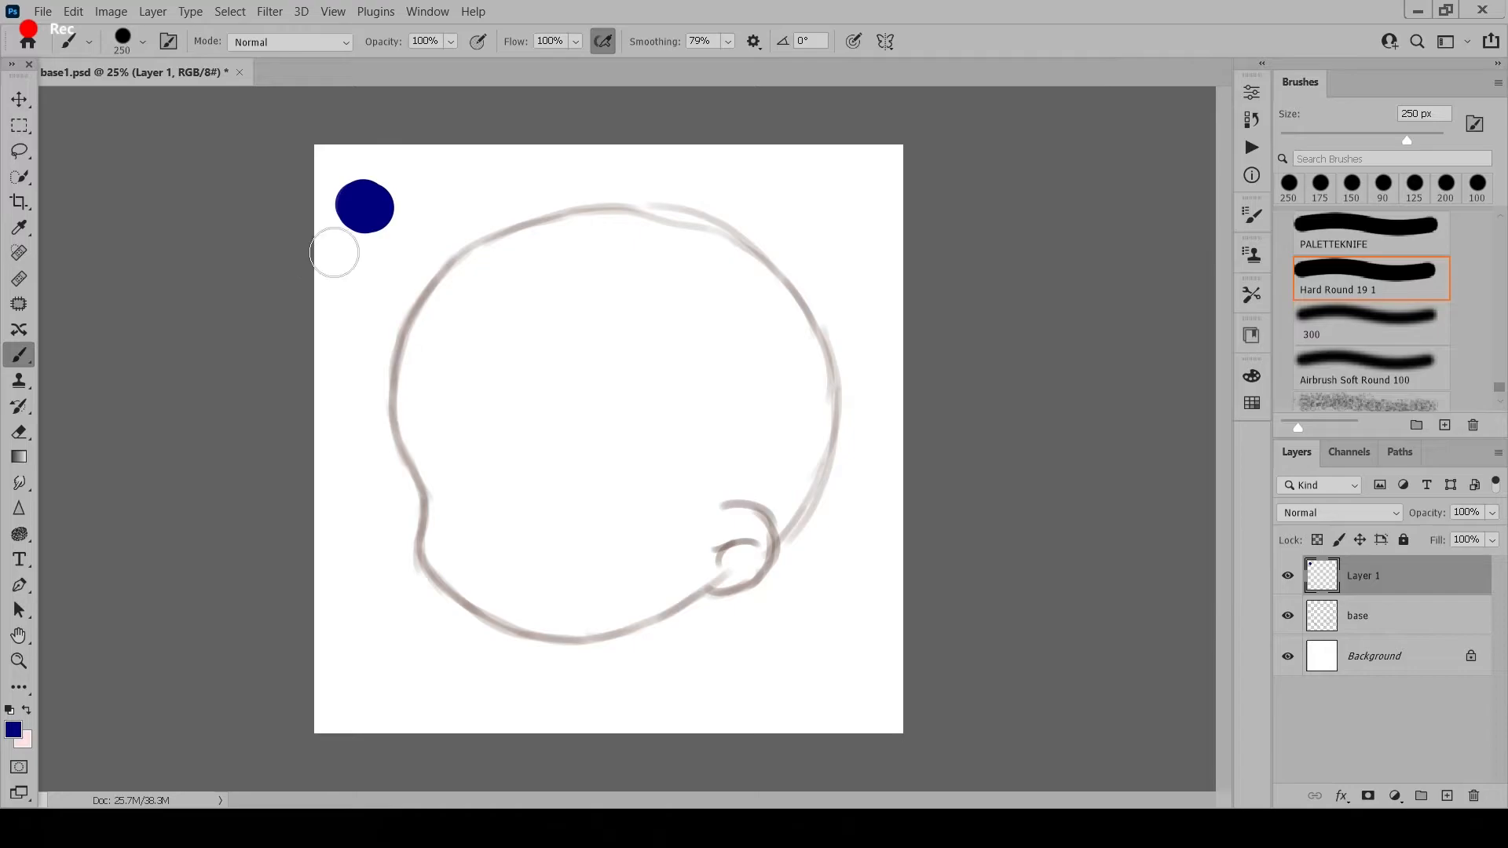
pyautogui.hotkey('ctrl', 'z')
# - Reduce the brush to 150 px and paint three overlapping navy strands curving down the forehead side of the head
pyautogui.press('[')
pyautogui.press('[')
pyautogui.press('[')
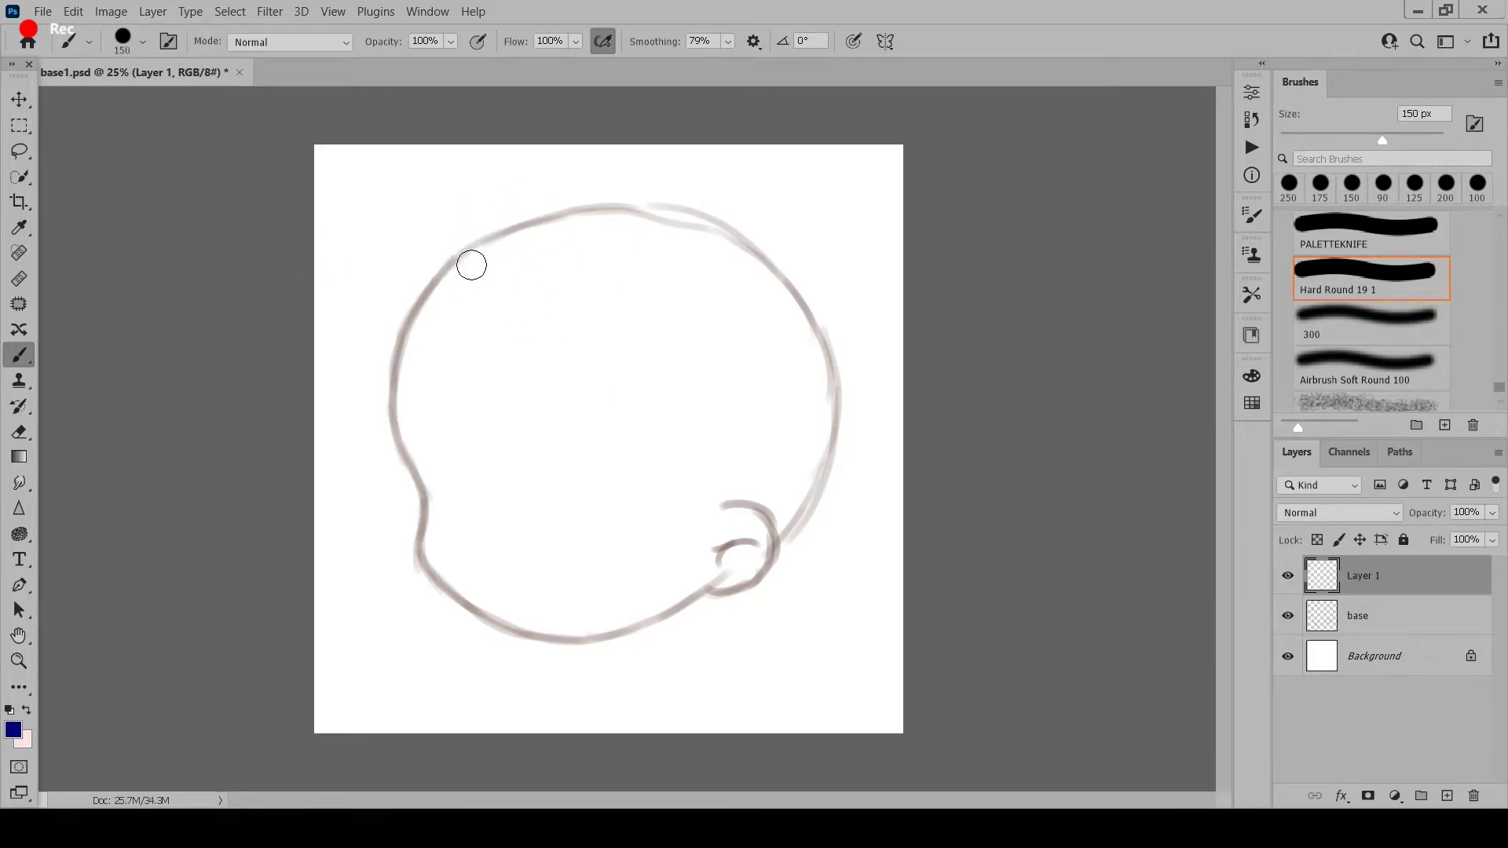
pyautogui.moveTo(472, 265)
pyautogui.mouseDown()
pyautogui.moveTo(444, 248)
pyautogui.moveTo(381, 356)
pyautogui.moveTo(385, 452)
pyautogui.mouseUp()
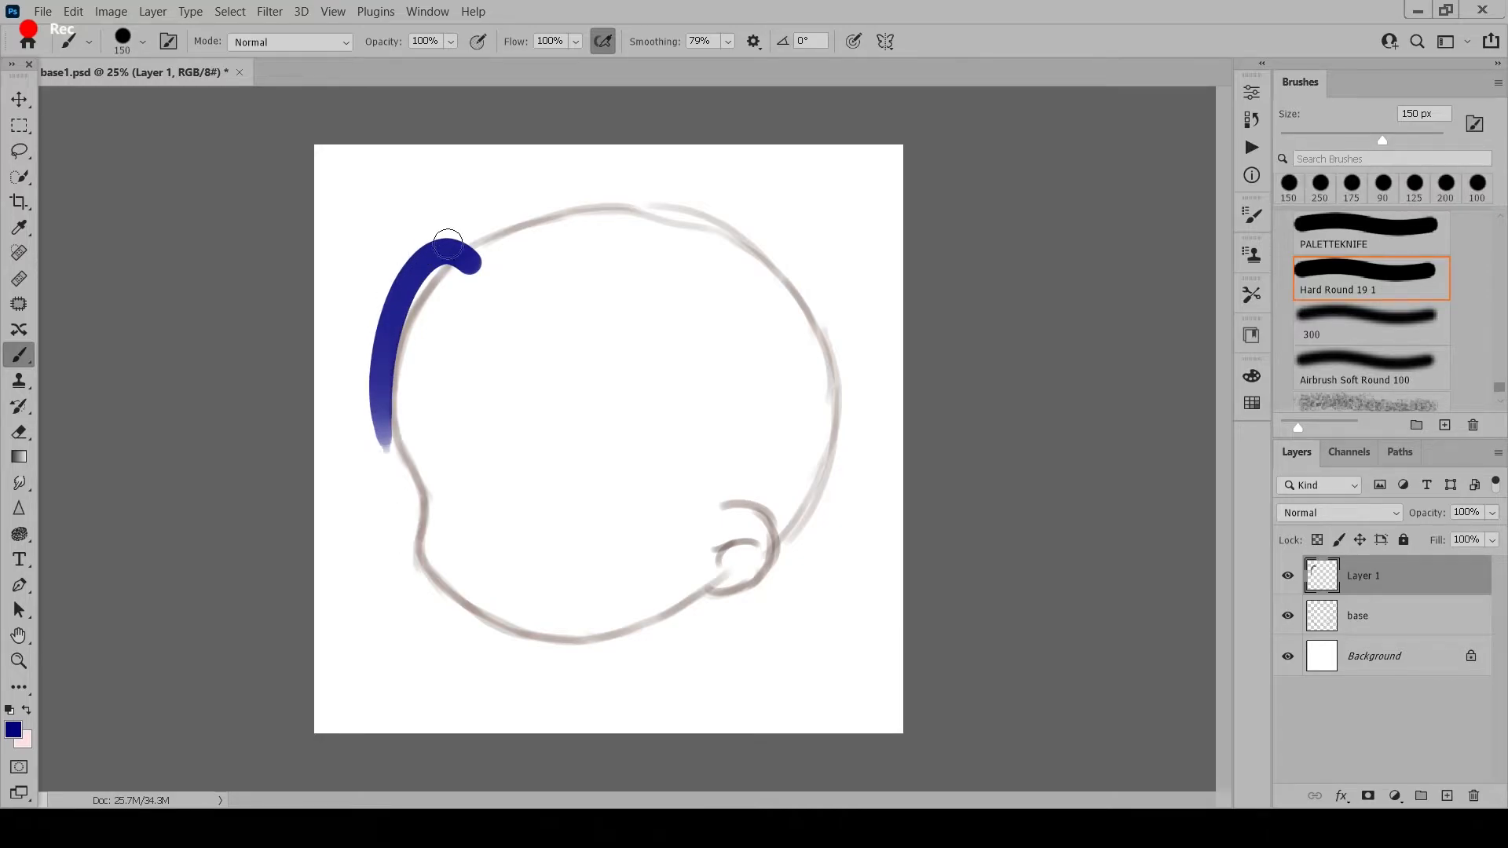
pyautogui.moveTo(469, 263)
pyautogui.mouseDown()
pyautogui.moveTo(459, 253)
pyautogui.moveTo(384, 292)
pyautogui.moveTo(363, 434)
pyautogui.mouseUp()
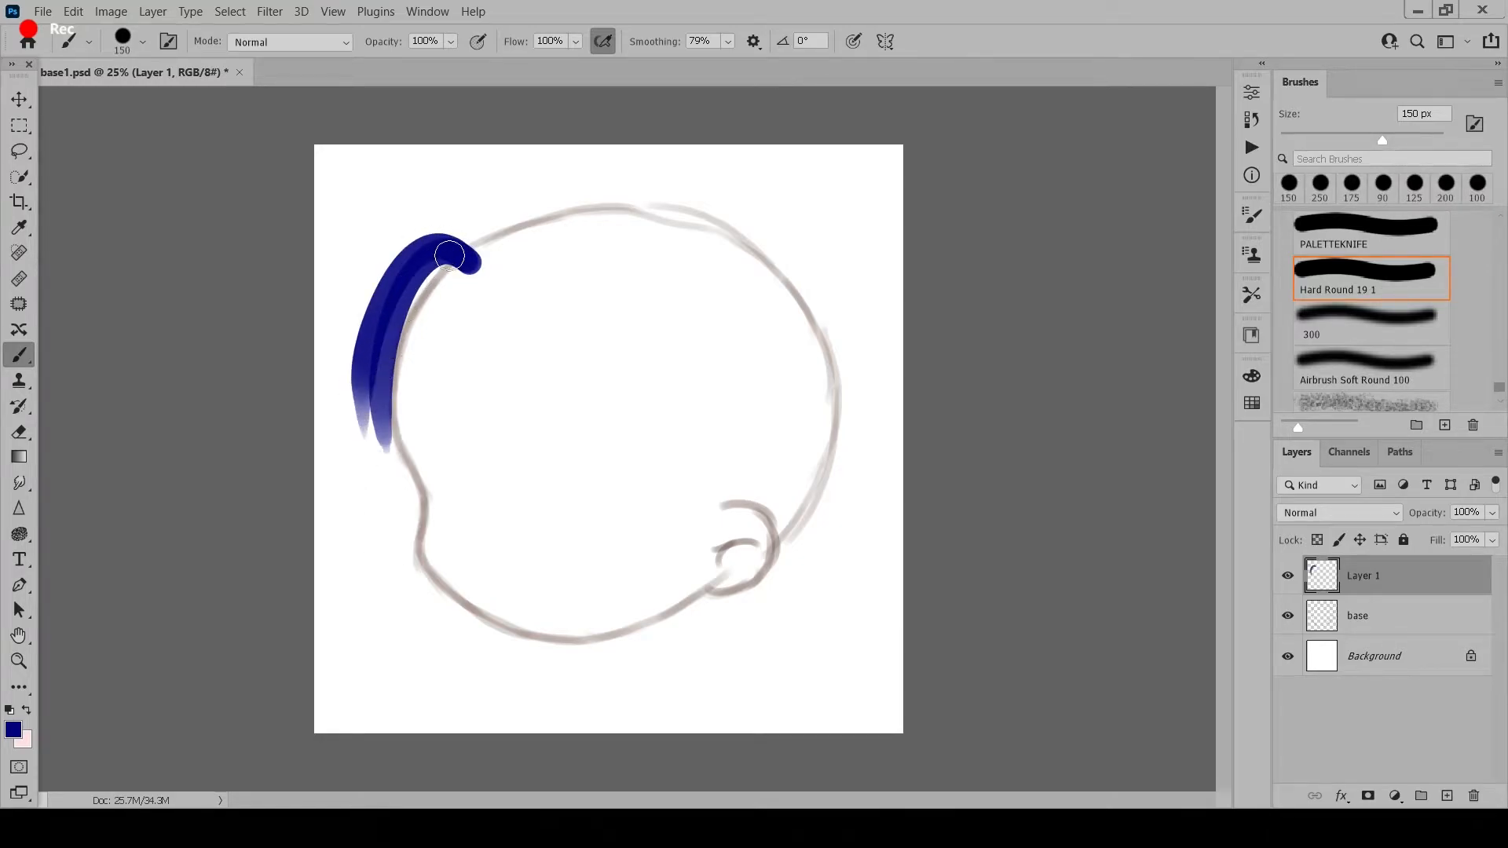
pyautogui.moveTo(449, 255); pyautogui.dragTo(408, 452)
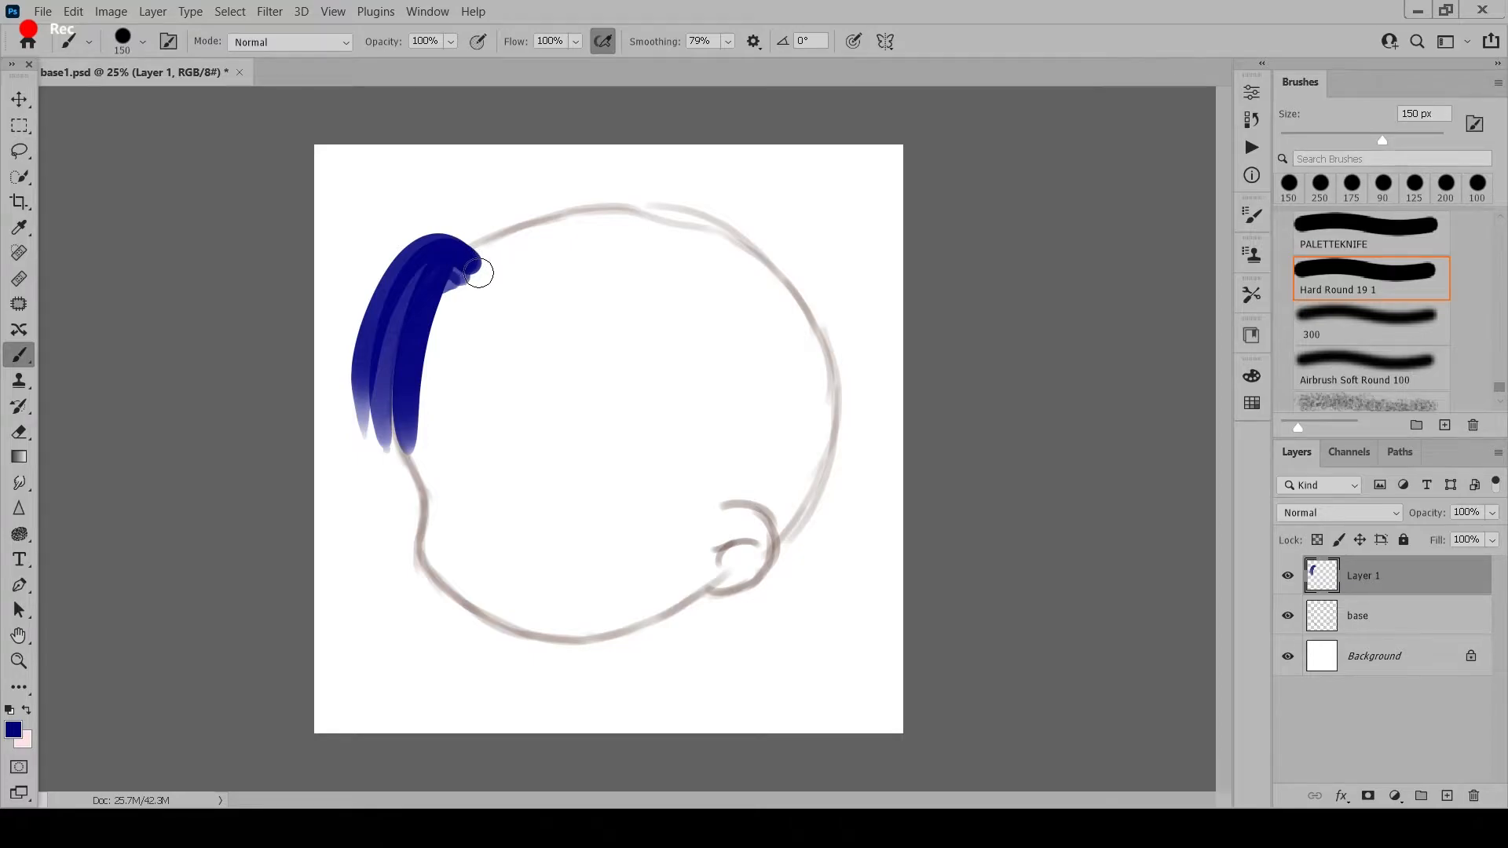
# - Paint the fringe strands beside the face and the large navy hair mass over the crown and back, enlarging the brush to 200 px
pyautogui.moveTo(480, 271)
pyautogui.mouseDown()
pyautogui.moveTo(552, 384)
pyautogui.moveTo(541, 462)
pyautogui.mouseUp()
pyautogui.moveTo(484, 265); pyautogui.dragTo(575, 459)
pyautogui.moveTo(491, 250)
pyautogui.mouseDown()
pyautogui.moveTo(588, 428)
pyautogui.moveTo(601, 424)
pyautogui.moveTo(628, 562)
pyautogui.mouseUp()
pyautogui.press(']')
pyautogui.moveTo(550, 241)
pyautogui.mouseDown()
pyautogui.moveTo(637, 601)
pyautogui.moveTo(656, 616)
pyautogui.mouseUp()
pyautogui.press(']')
pyautogui.moveTo(476, 248); pyautogui.dragTo(784, 637)
pyautogui.moveTo(621, 243); pyautogui.dragTo(721, 660)
pyautogui.moveTo(675, 259); pyautogui.dragTo(750, 663)
# - Lower the smoothing to 8%, reduce the brush to 175 px and extend the back hair downward with tapered strands
pyautogui.click(728, 41)
pyautogui.moveTo(747, 64); pyautogui.dragTo(680, 64)
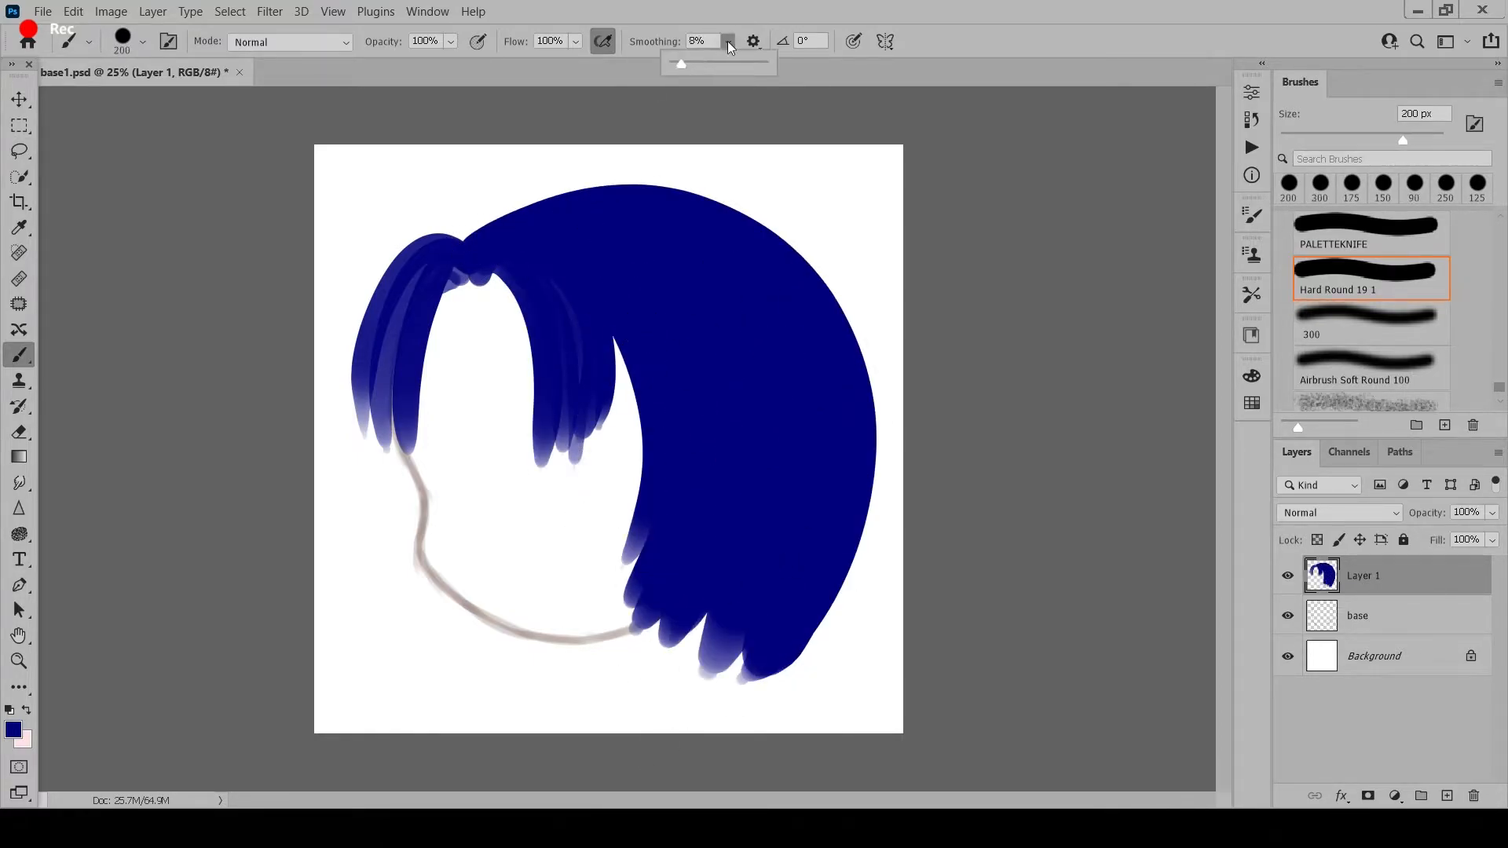
pyautogui.moveTo(633, 353); pyautogui.dragTo(579, 716)
pyautogui.moveTo(650, 325); pyautogui.dragTo(641, 719)
pyautogui.press('[')
pyautogui.press('[')
pyautogui.moveTo(701, 550); pyautogui.dragTo(668, 724)
pyautogui.moveTo(730, 608); pyautogui.dragTo(701, 707)
pyautogui.moveTo(766, 628); pyautogui.dragTo(711, 721)
pyautogui.moveTo(802, 289); pyautogui.dragTo(791, 703)
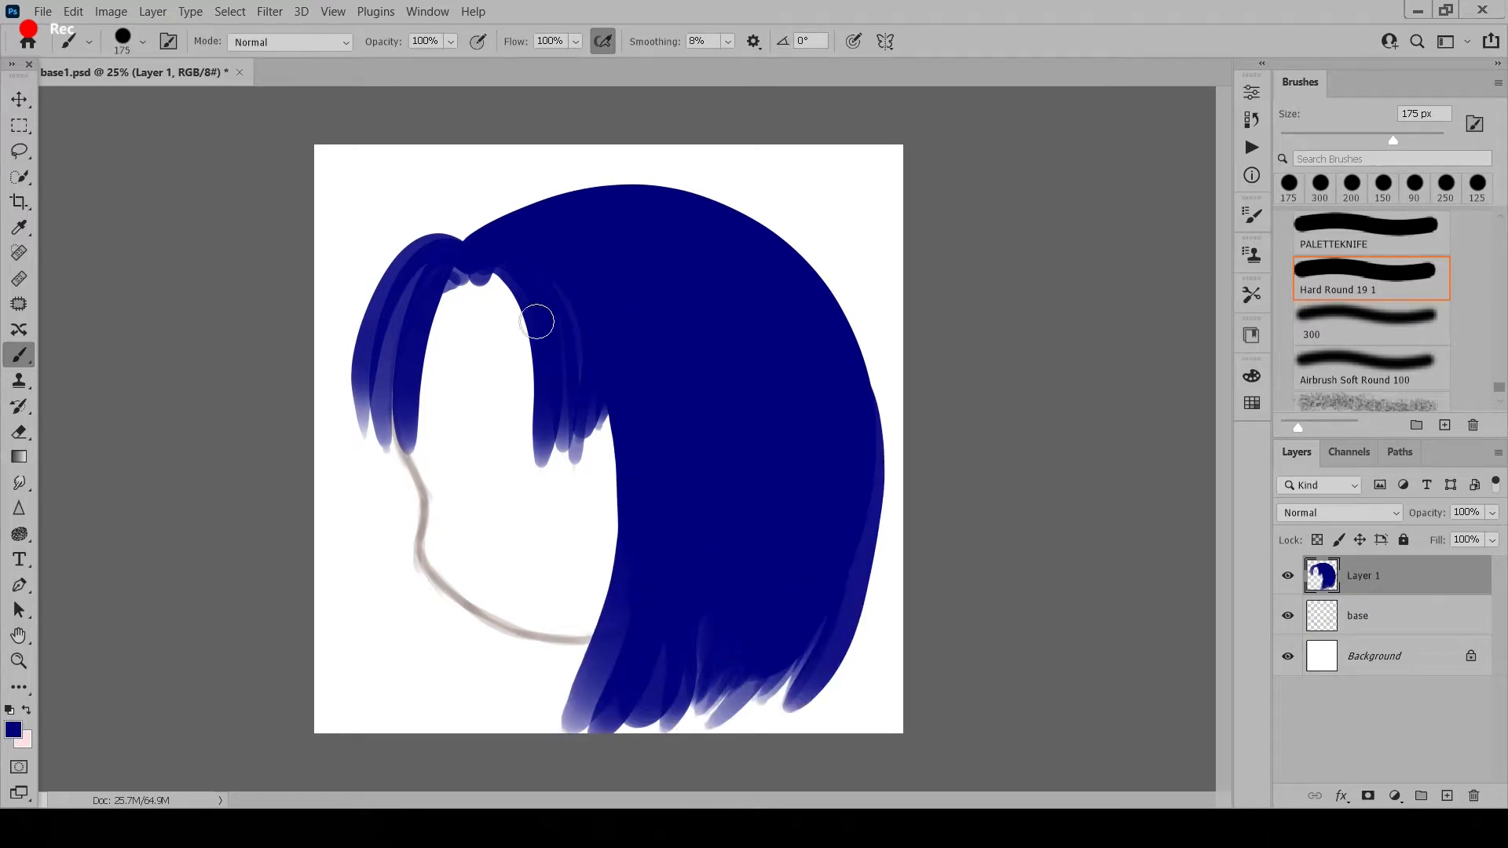
# - Paint more tapered strands around the fringe and beside the cheek, and thicken the hair along the crown
pyautogui.moveTo(537, 321); pyautogui.dragTo(534, 472)
pyautogui.moveTo(553, 304); pyautogui.dragTo(601, 522)
pyautogui.moveTo(604, 355); pyautogui.dragTo(581, 621)
pyautogui.moveTo(391, 284); pyautogui.dragTo(372, 437)
pyautogui.moveTo(479, 271); pyautogui.dragTo(523, 471)
pyautogui.moveTo(463, 248)
pyautogui.mouseDown()
pyautogui.moveTo(553, 202)
pyautogui.moveTo(628, 201)
pyautogui.mouseUp()
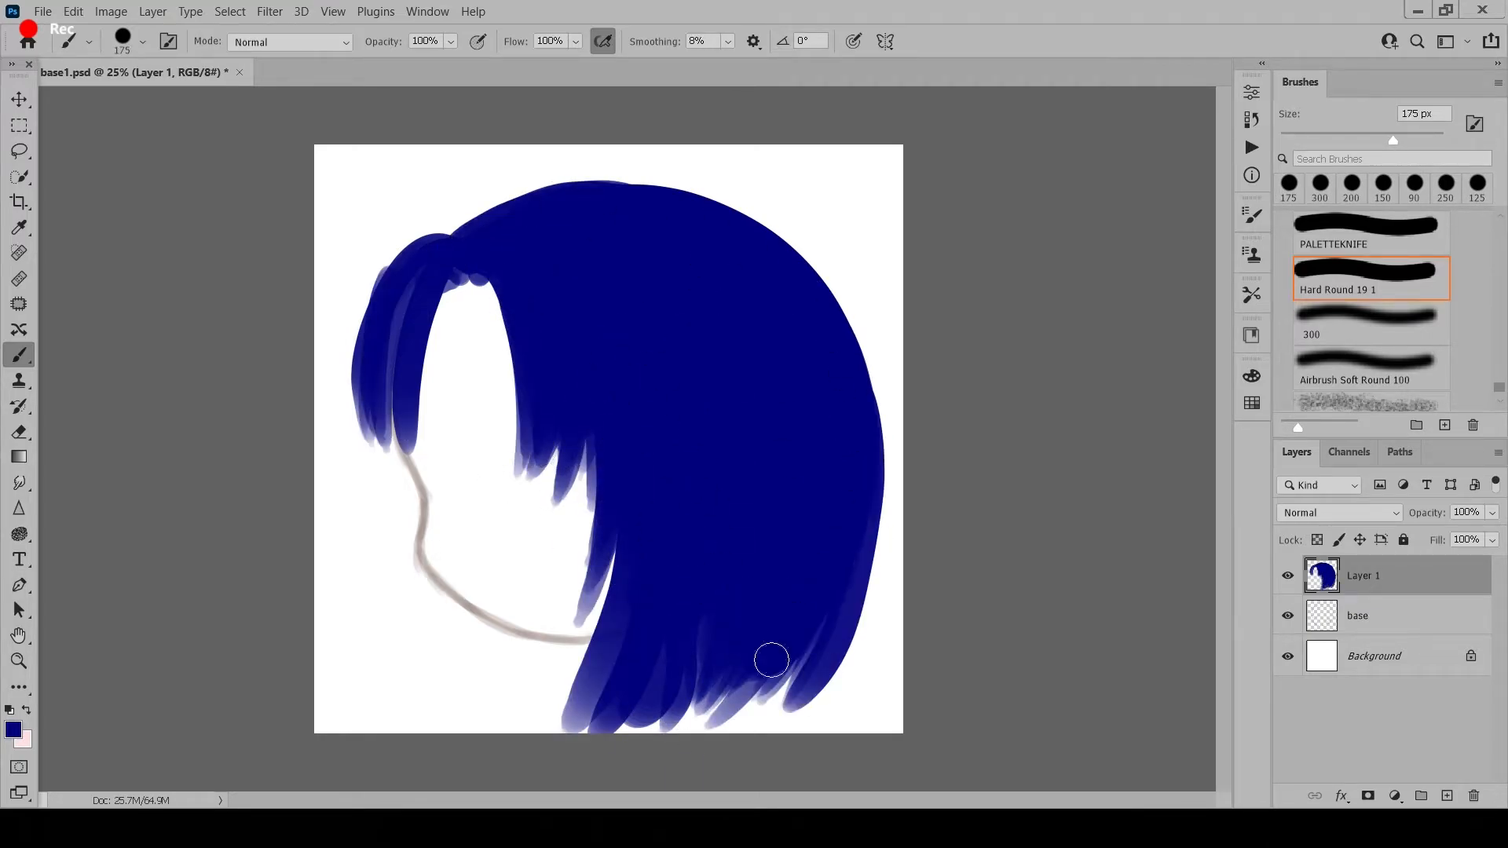
pyautogui.moveTo(607, 372); pyautogui.dragTo(581, 514)
pyautogui.moveTo(608, 373); pyautogui.dragTo(602, 601)
# - Add a new layer directly above the base sketch and paint navy hair strands hanging across and below the jawline
pyautogui.click(1366, 625)
pyautogui.click(1450, 795)
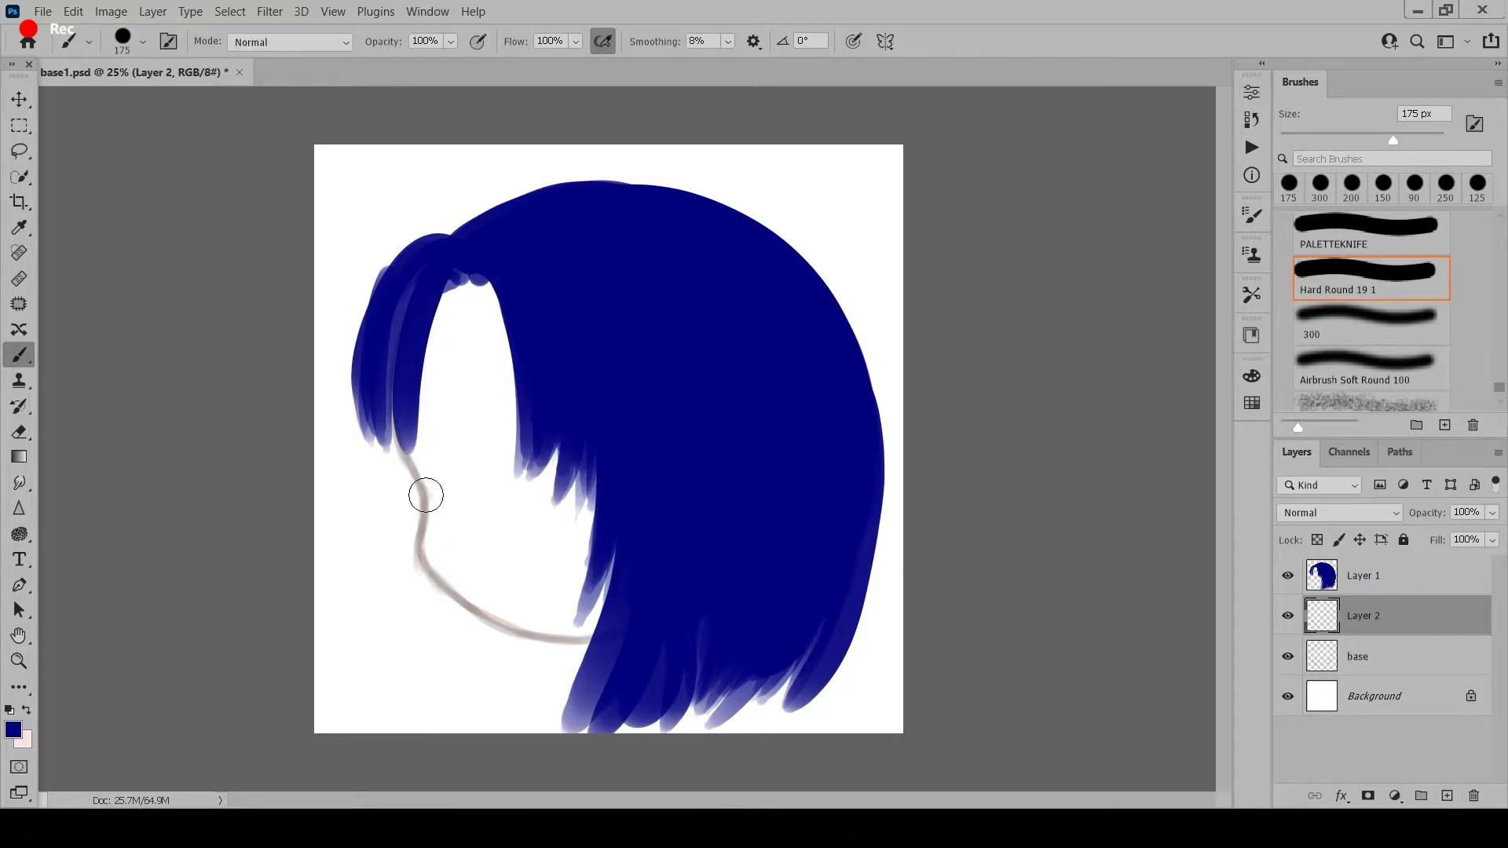
pyautogui.moveTo(438, 481)
pyautogui.mouseDown()
pyautogui.moveTo(420, 577)
pyautogui.moveTo(379, 610)
pyautogui.moveTo(369, 675)
pyautogui.mouseUp()
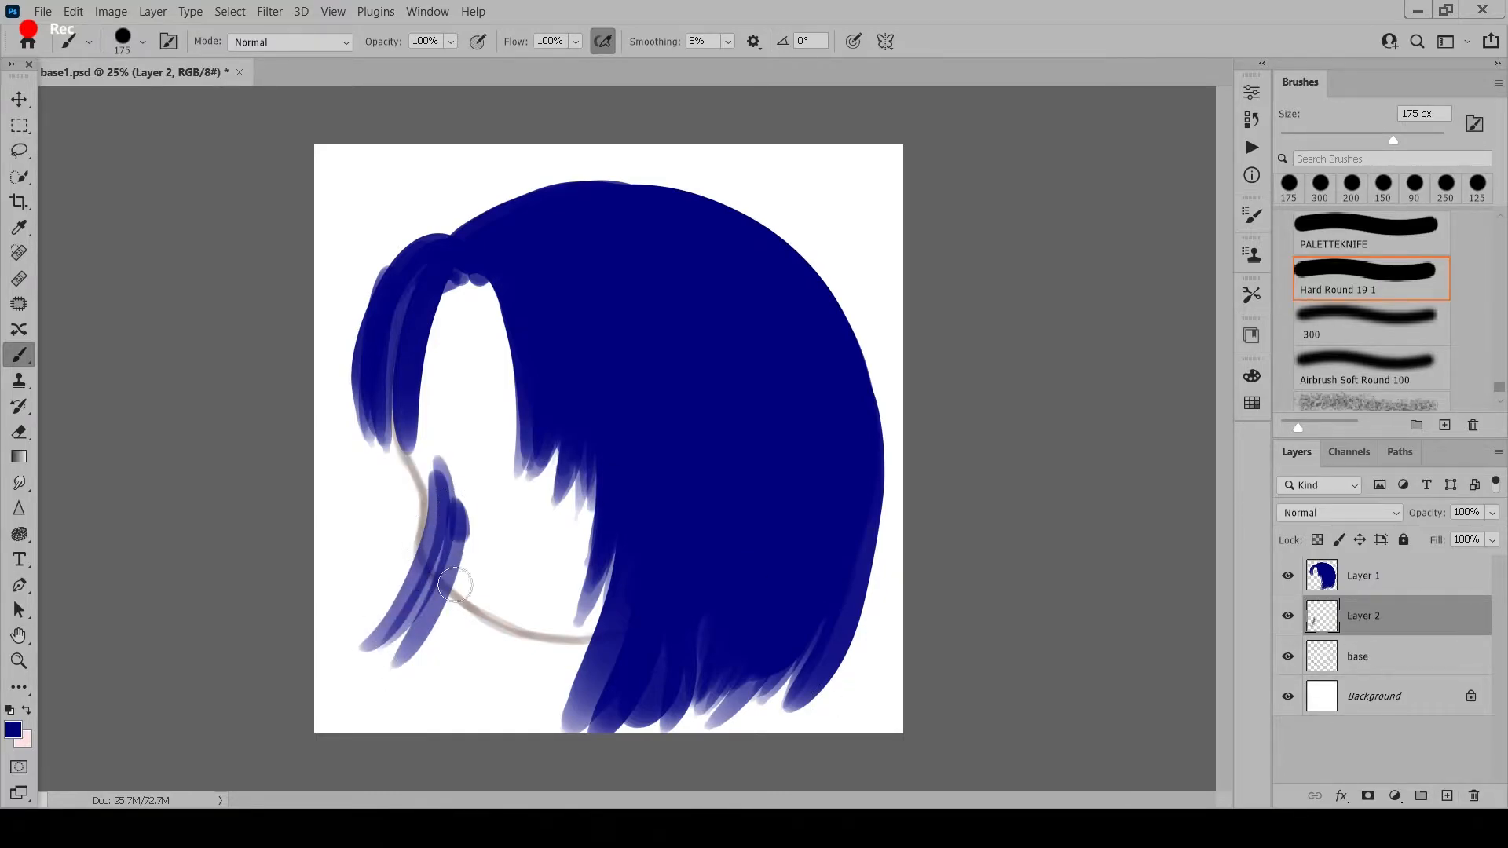
pyautogui.moveTo(463, 519)
pyautogui.mouseDown()
pyautogui.moveTo(392, 672)
pyautogui.moveTo(428, 691)
pyautogui.mouseUp()
pyautogui.moveTo(493, 538); pyautogui.dragTo(440, 695)
pyautogui.moveTo(509, 567)
pyautogui.mouseDown()
pyautogui.moveTo(499, 690)
pyautogui.moveTo(531, 587)
pyautogui.moveTo(496, 711)
pyautogui.mouseUp()
pyautogui.moveTo(540, 606); pyautogui.dragTo(551, 680)
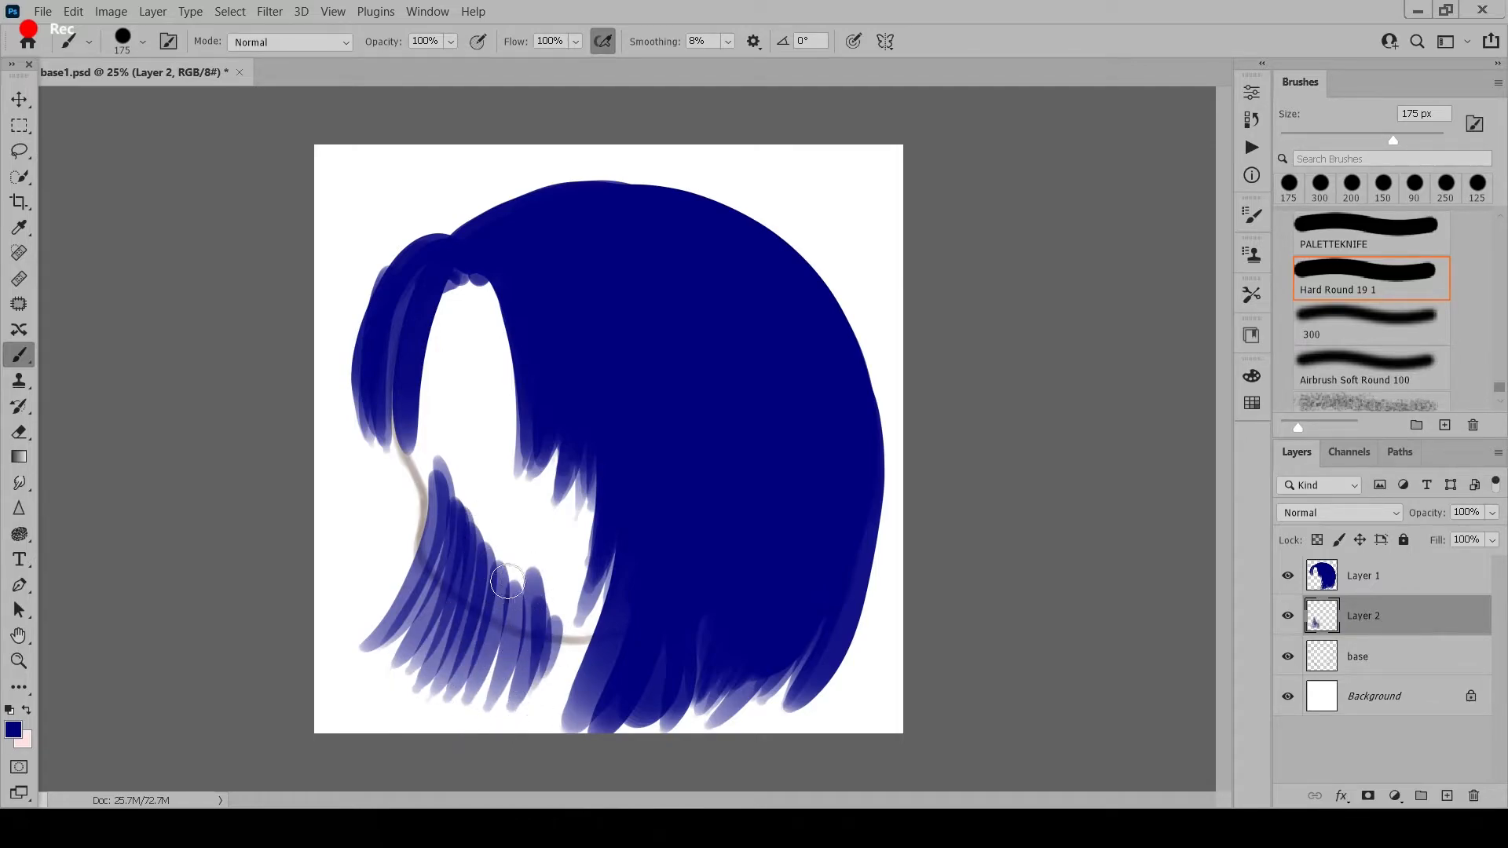
# - Erase the upper ends of the jaw strands inside the face with the soft eraser at 175 px
pyautogui.press('e')
pyautogui.press('[')
pyautogui.press('[')
pyautogui.press('[')
pyautogui.press('[')
pyautogui.press('[')
pyautogui.press('[')
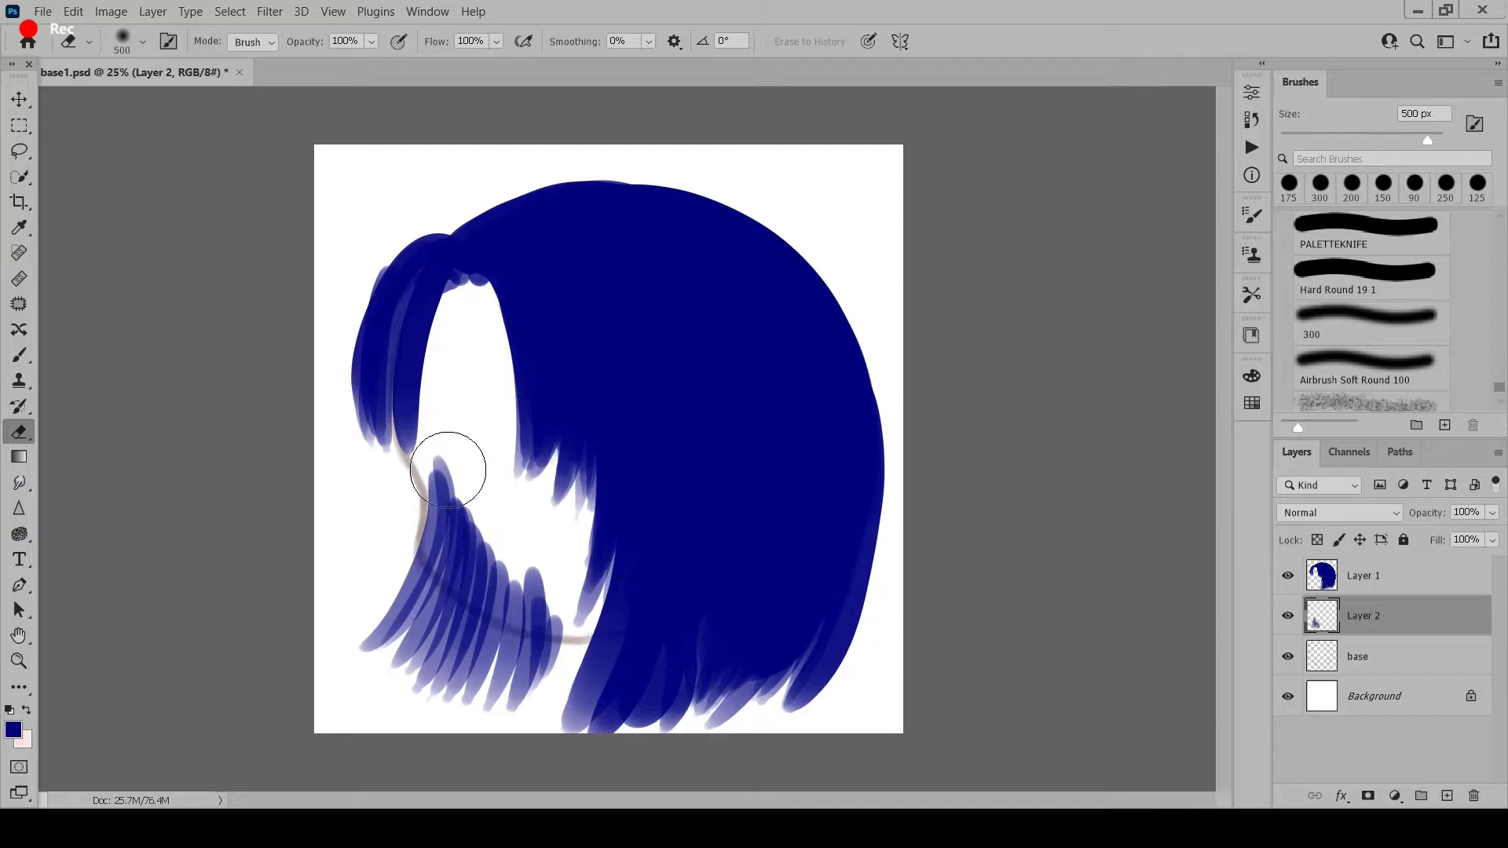
pyautogui.moveTo(448, 467)
pyautogui.mouseDown()
pyautogui.moveTo(486, 557)
pyautogui.moveTo(451, 475)
pyautogui.moveTo(465, 547)
pyautogui.moveTo(511, 572)
pyautogui.mouseUp()
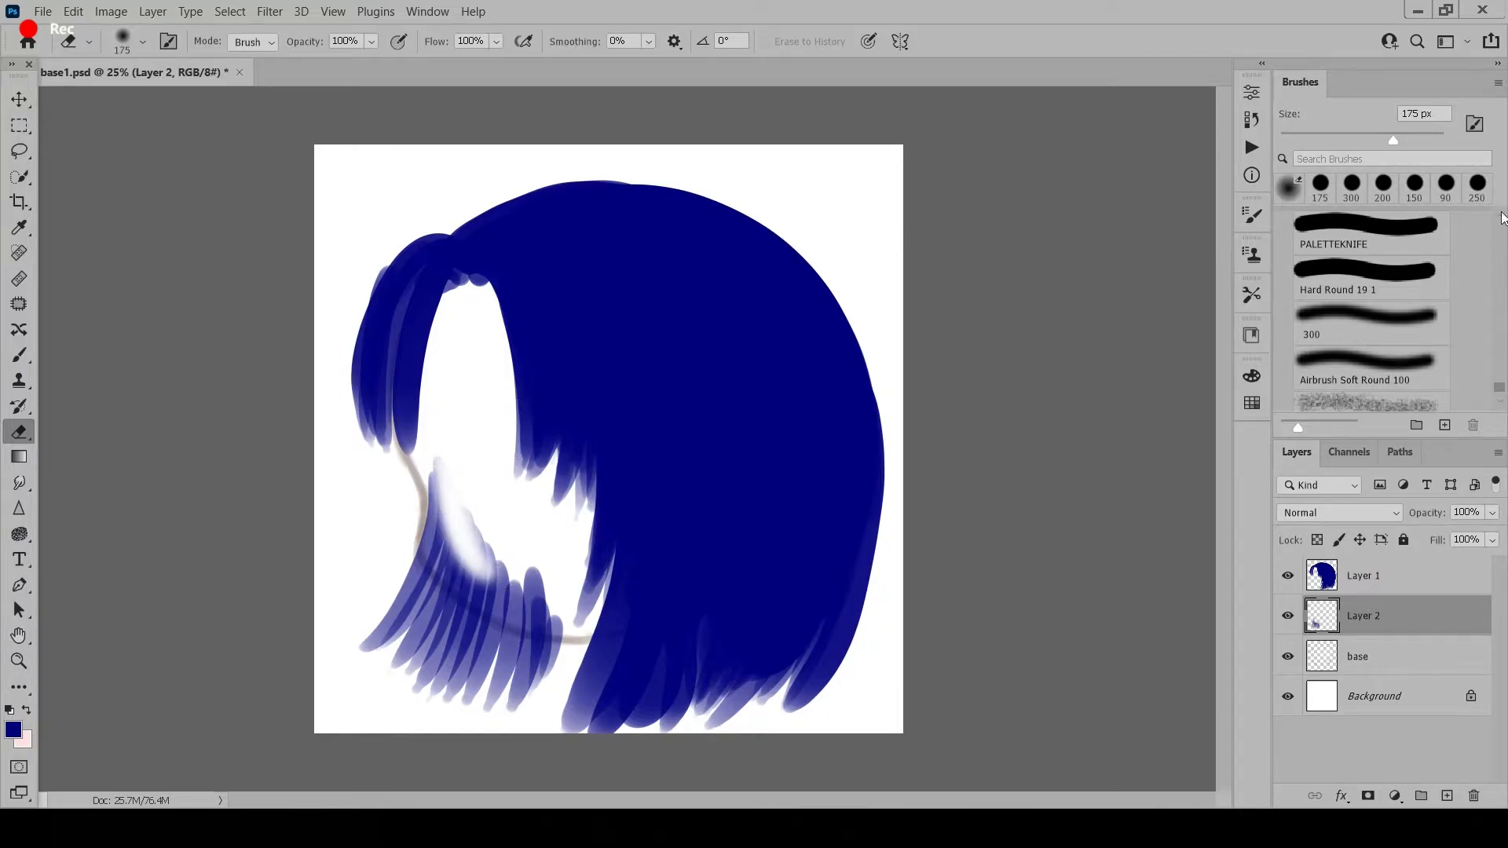
# - Change the eraser to the PALETTEKNIFE brush and erase the remaining strands inside the face along the jawline, finishing at 125 px
pyautogui.click(1351, 234)
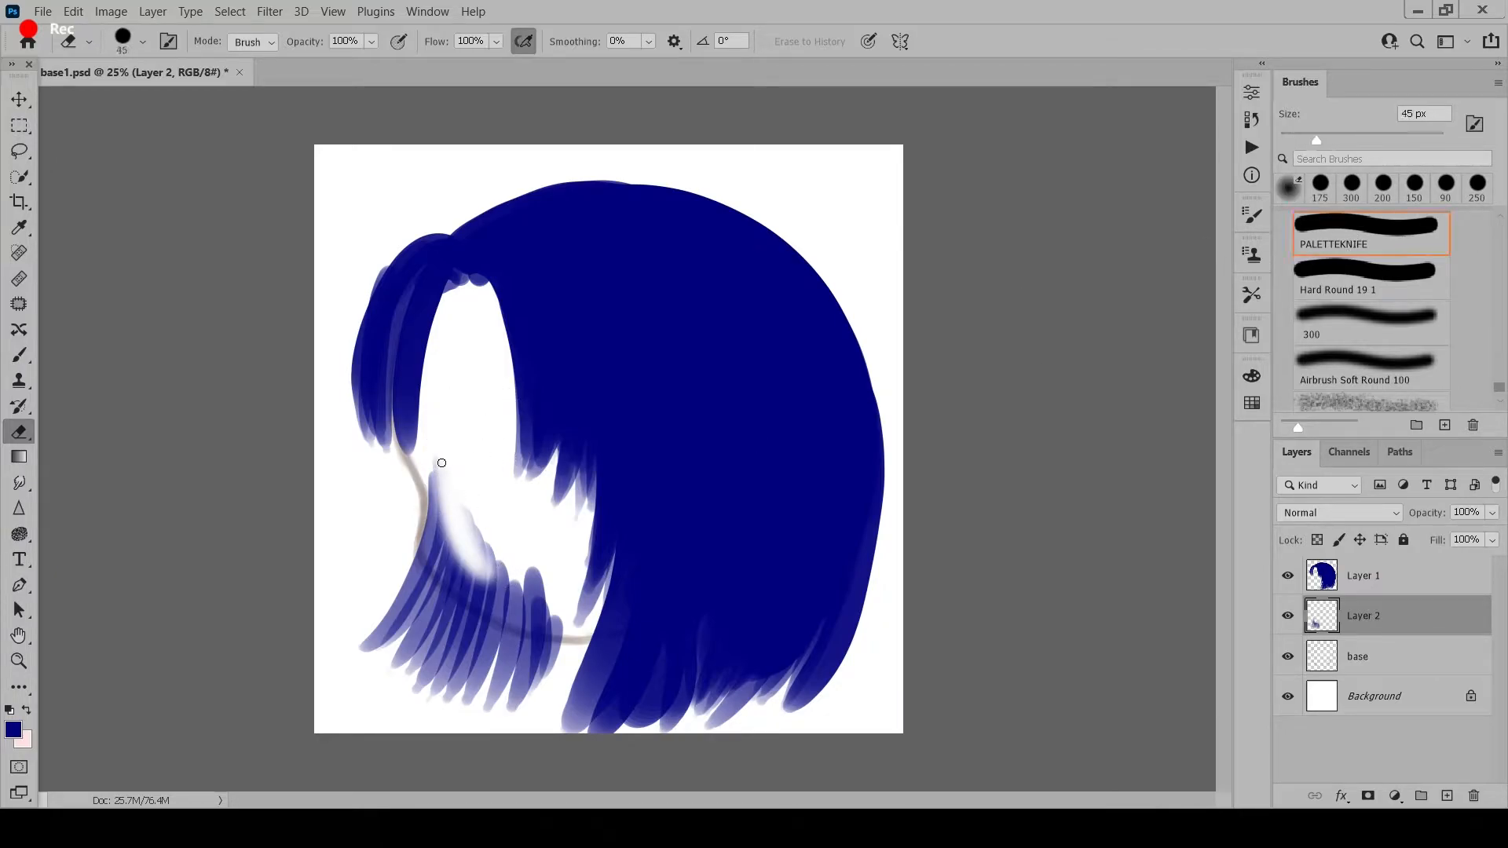
pyautogui.press(']')
pyautogui.press(']')
pyautogui.press(']')
pyautogui.press(']')
pyautogui.press(']')
pyautogui.press(']')
pyautogui.moveTo(441, 455)
pyautogui.mouseDown()
pyautogui.moveTo(433, 545)
pyautogui.moveTo(436, 528)
pyautogui.moveTo(451, 582)
pyautogui.mouseUp()
pyautogui.press(']')
pyautogui.press(']')
pyautogui.press(']')
pyautogui.moveTo(461, 524); pyautogui.dragTo(541, 611)
pyautogui.press('[')
pyautogui.press('[')
pyautogui.moveTo(432, 553); pyautogui.dragTo(550, 625)
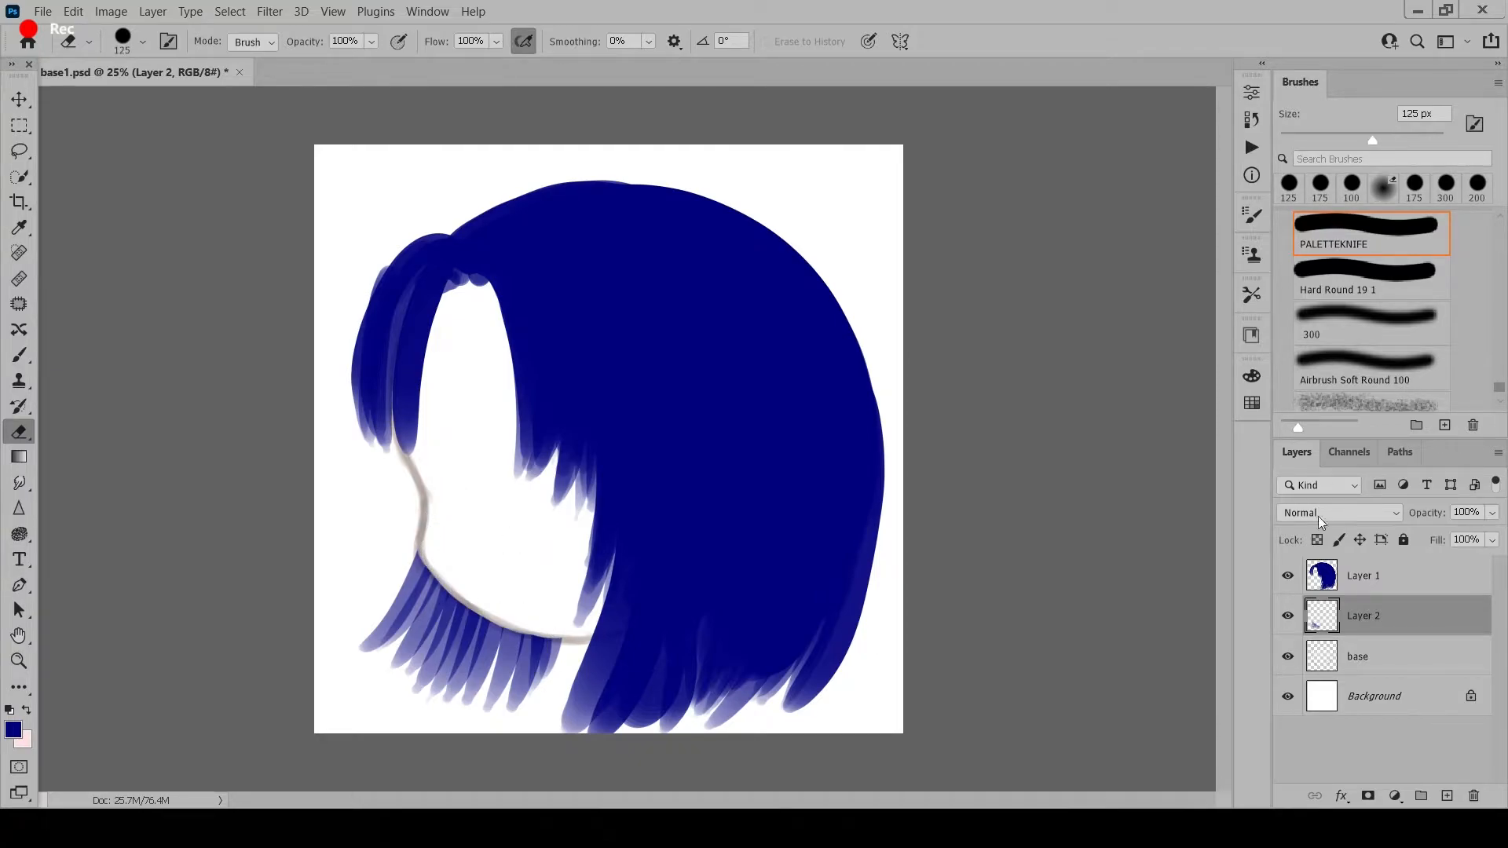
# - Make Layer 1 active and select its painted hair with the Quick Selection tool
pyautogui.click(1363, 575)
pyautogui.moveTo(365, 275); pyautogui.dragTo(377, 259)
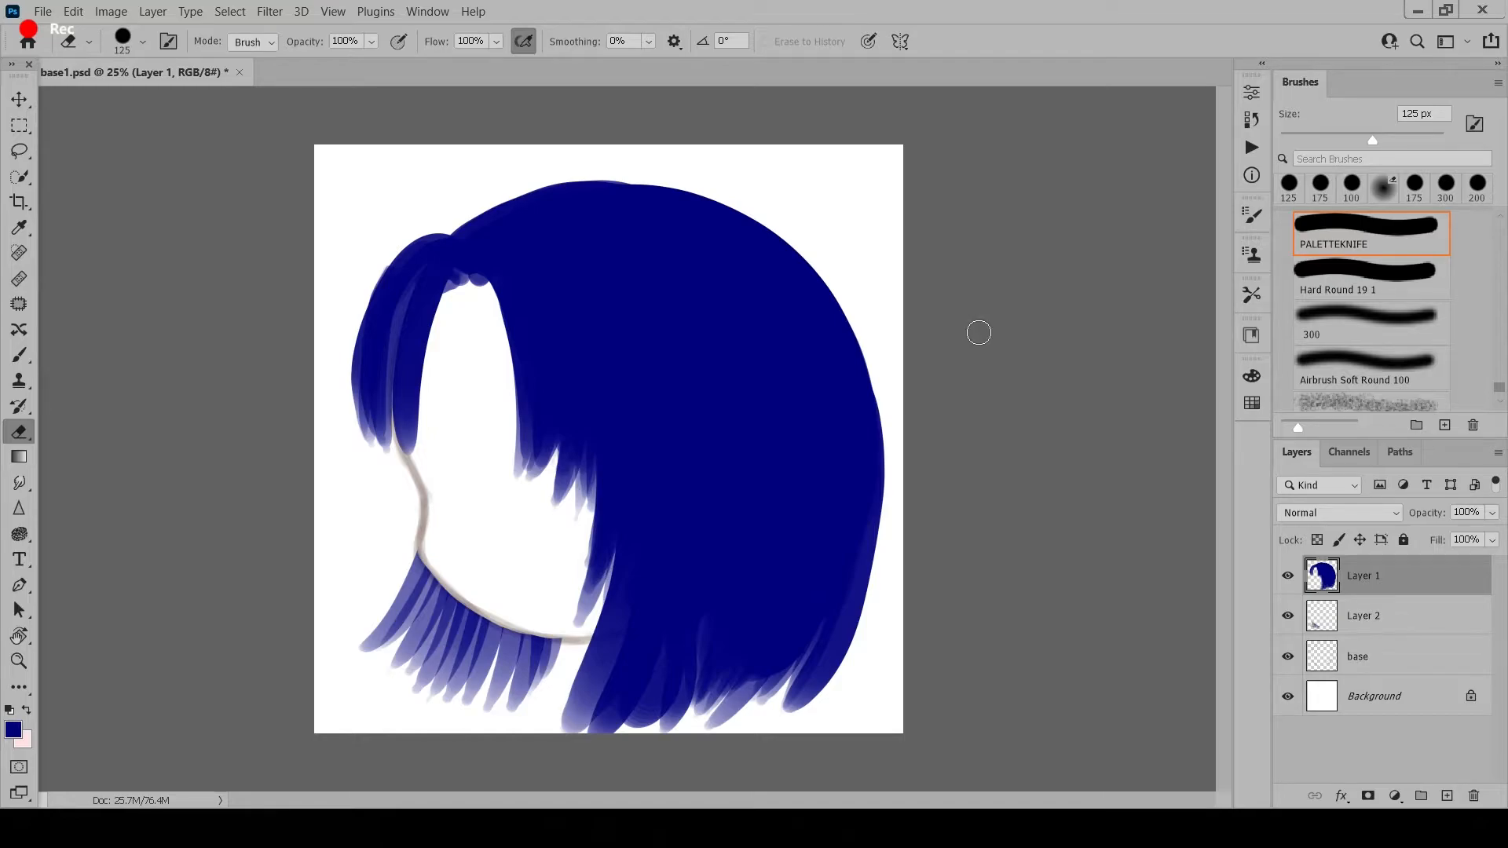
pyautogui.click(27, 711)
pyautogui.click(19, 176)
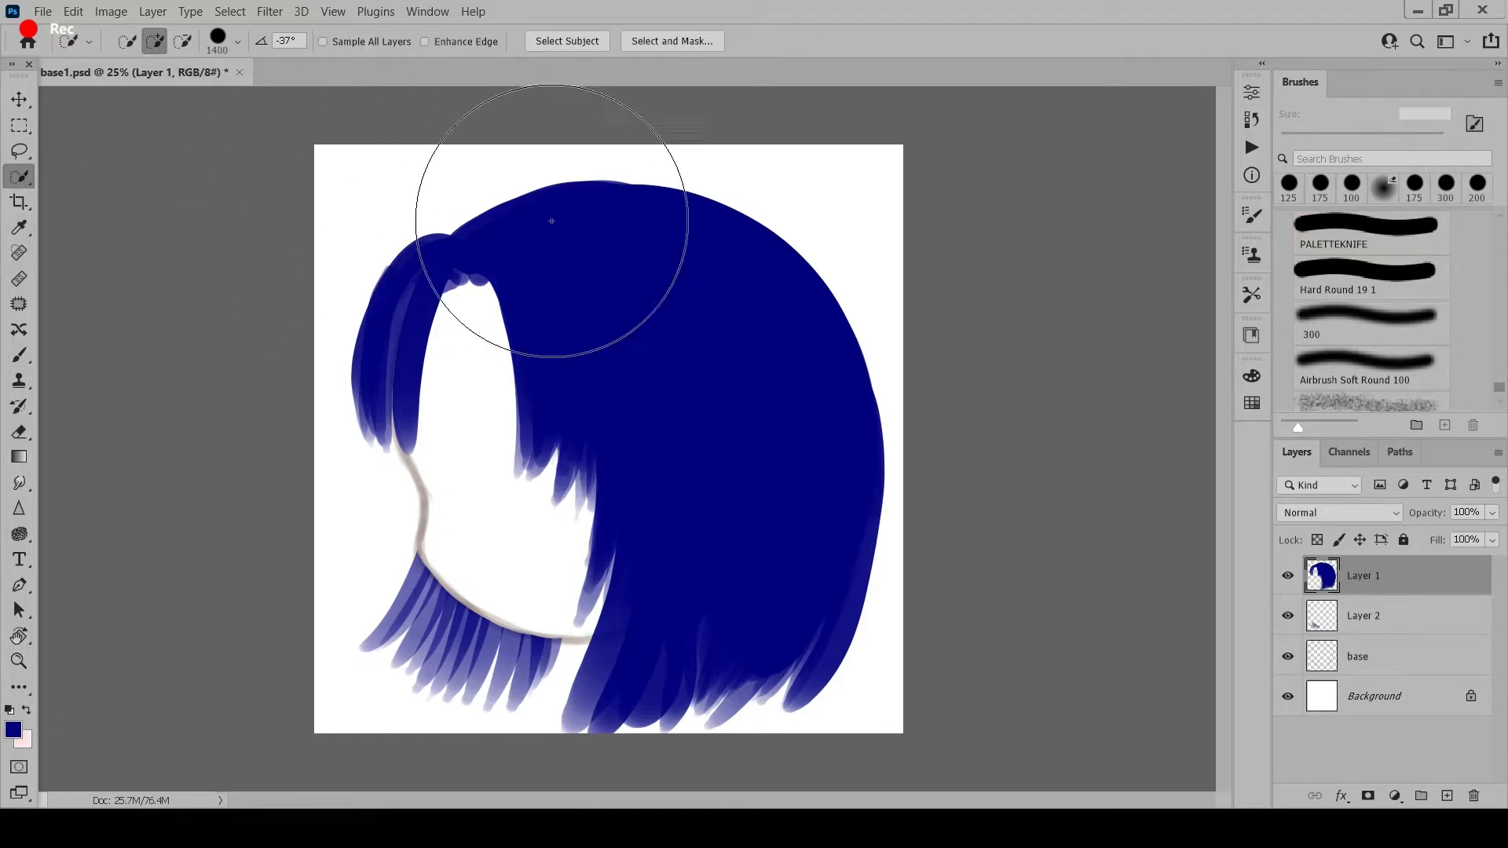
pyautogui.moveTo(549, 202)
pyautogui.mouseDown()
pyautogui.moveTo(412, 293)
pyautogui.moveTo(474, 371)
pyautogui.moveTo(722, 410)
pyautogui.moveTo(760, 540)
pyautogui.moveTo(771, 668)
pyautogui.moveTo(629, 290)
pyautogui.mouseUp()
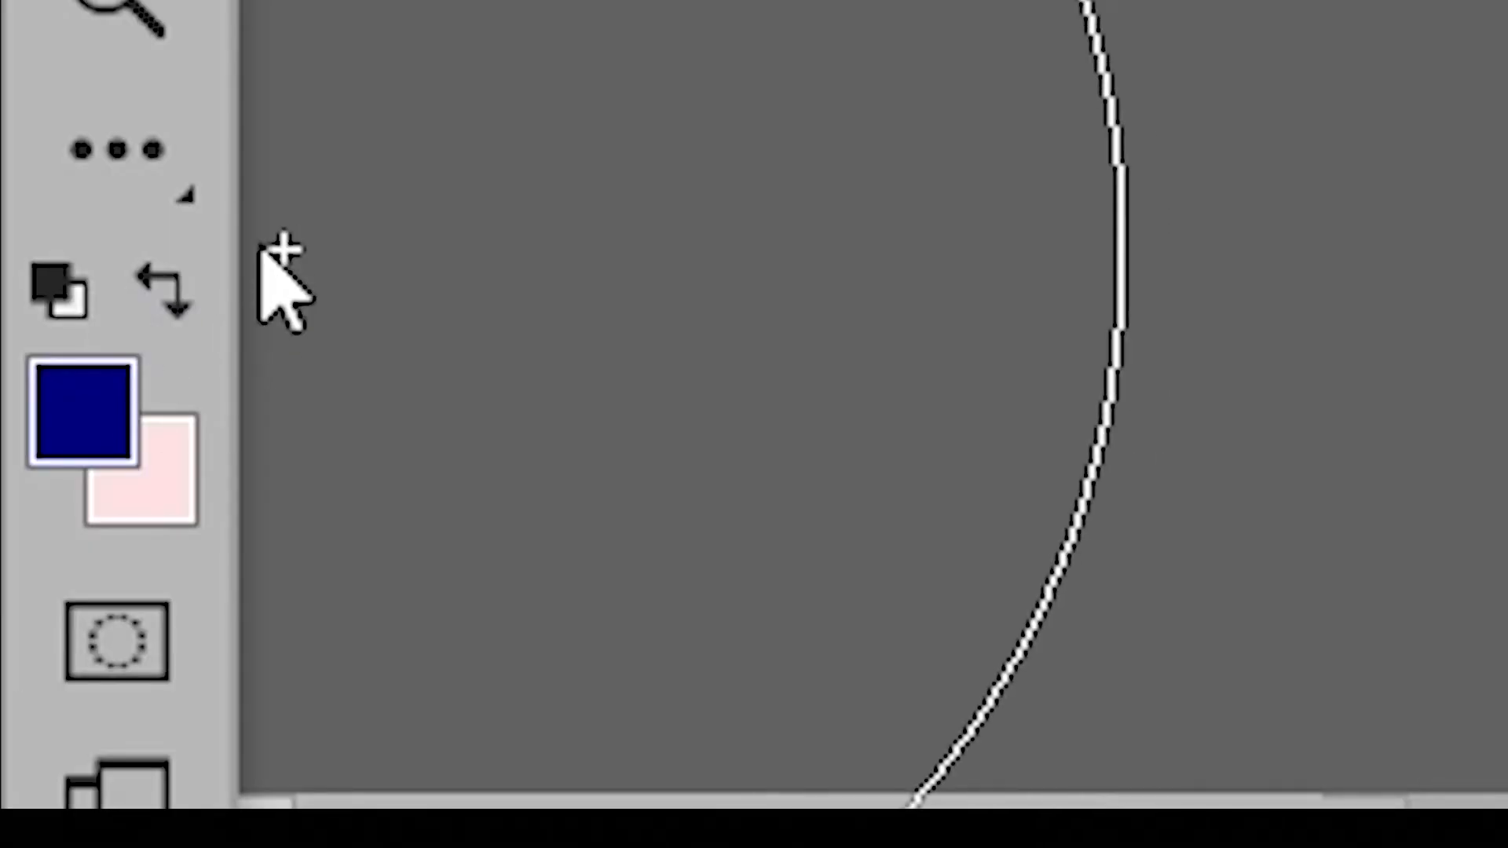
# - Make navy the background colour, fill the selected hair with it and clear the selection
pyautogui.click(155, 292)
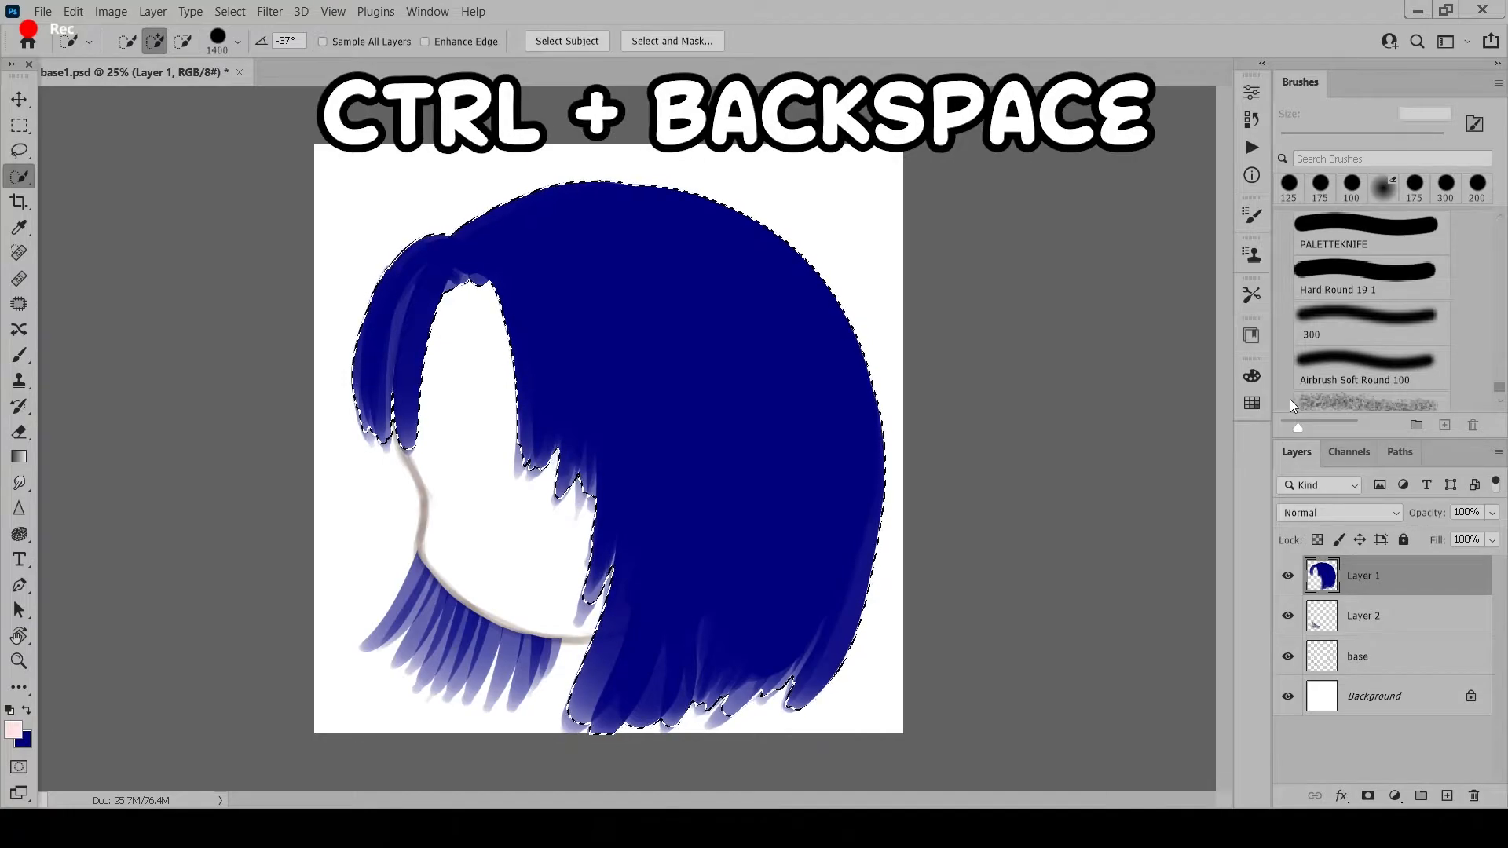
pyautogui.hotkey('ctrl', 'BackSpace')
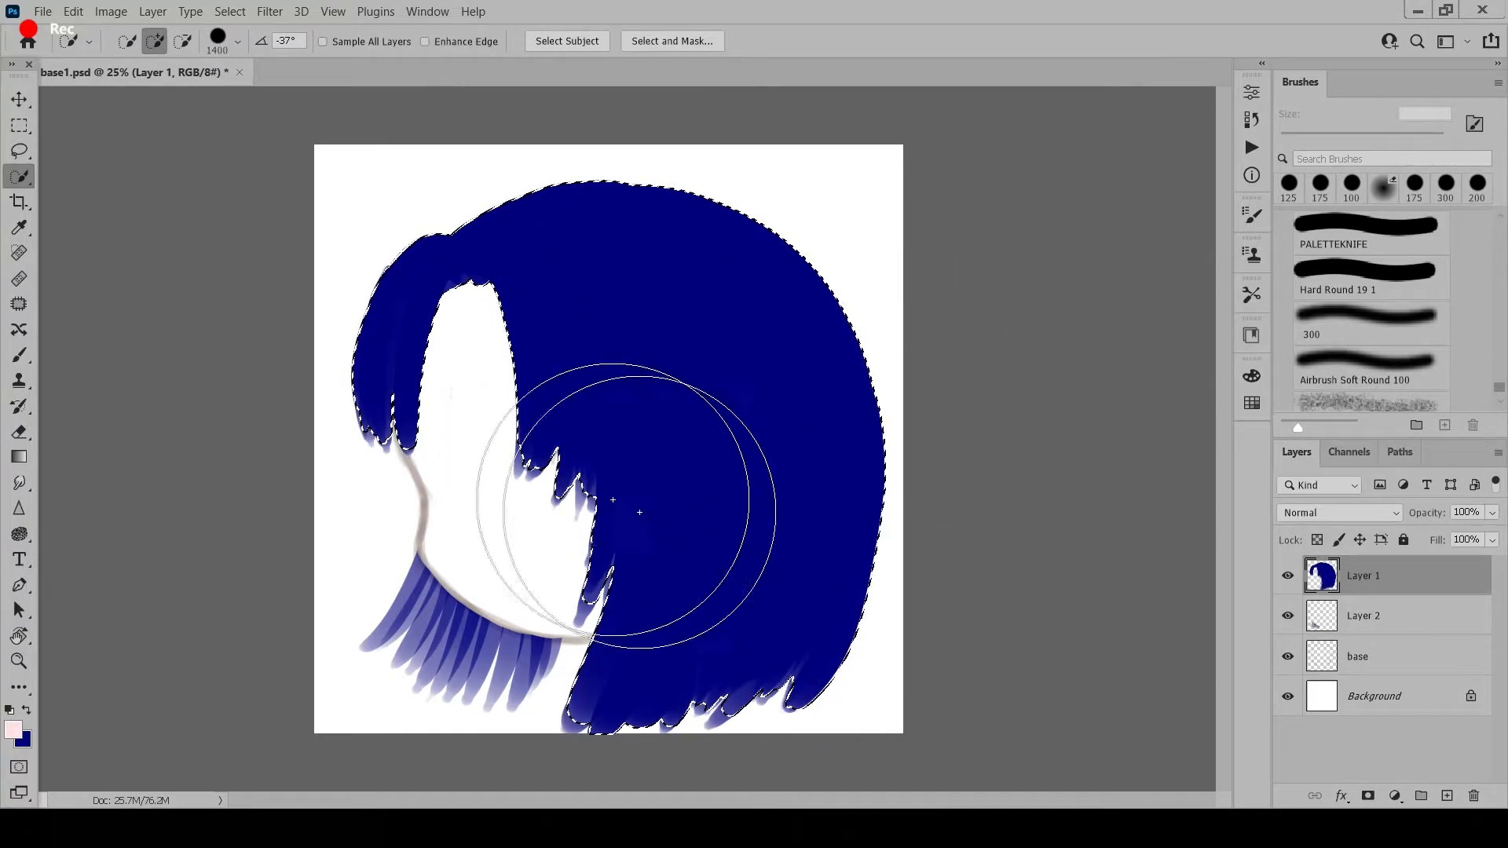
pyautogui.rightClick(658, 373)
pyautogui.click(722, 384)
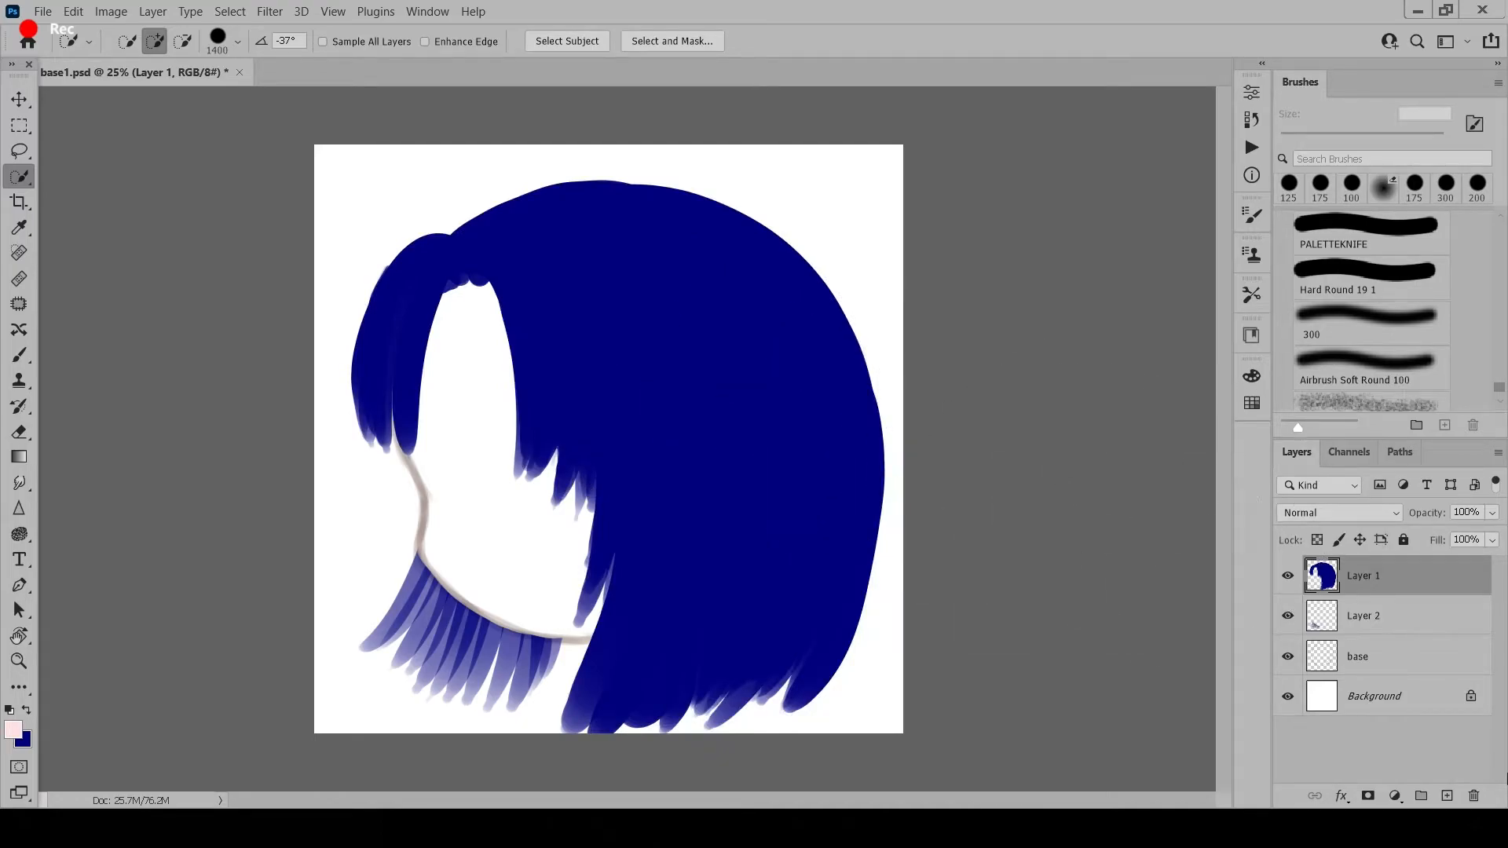
# - Select the jaw strands on Layer 2 and fill them repeatedly with the navy background colour until they are solid
pyautogui.click(1363, 616)
pyautogui.moveTo(397, 562); pyautogui.dragTo(589, 623)
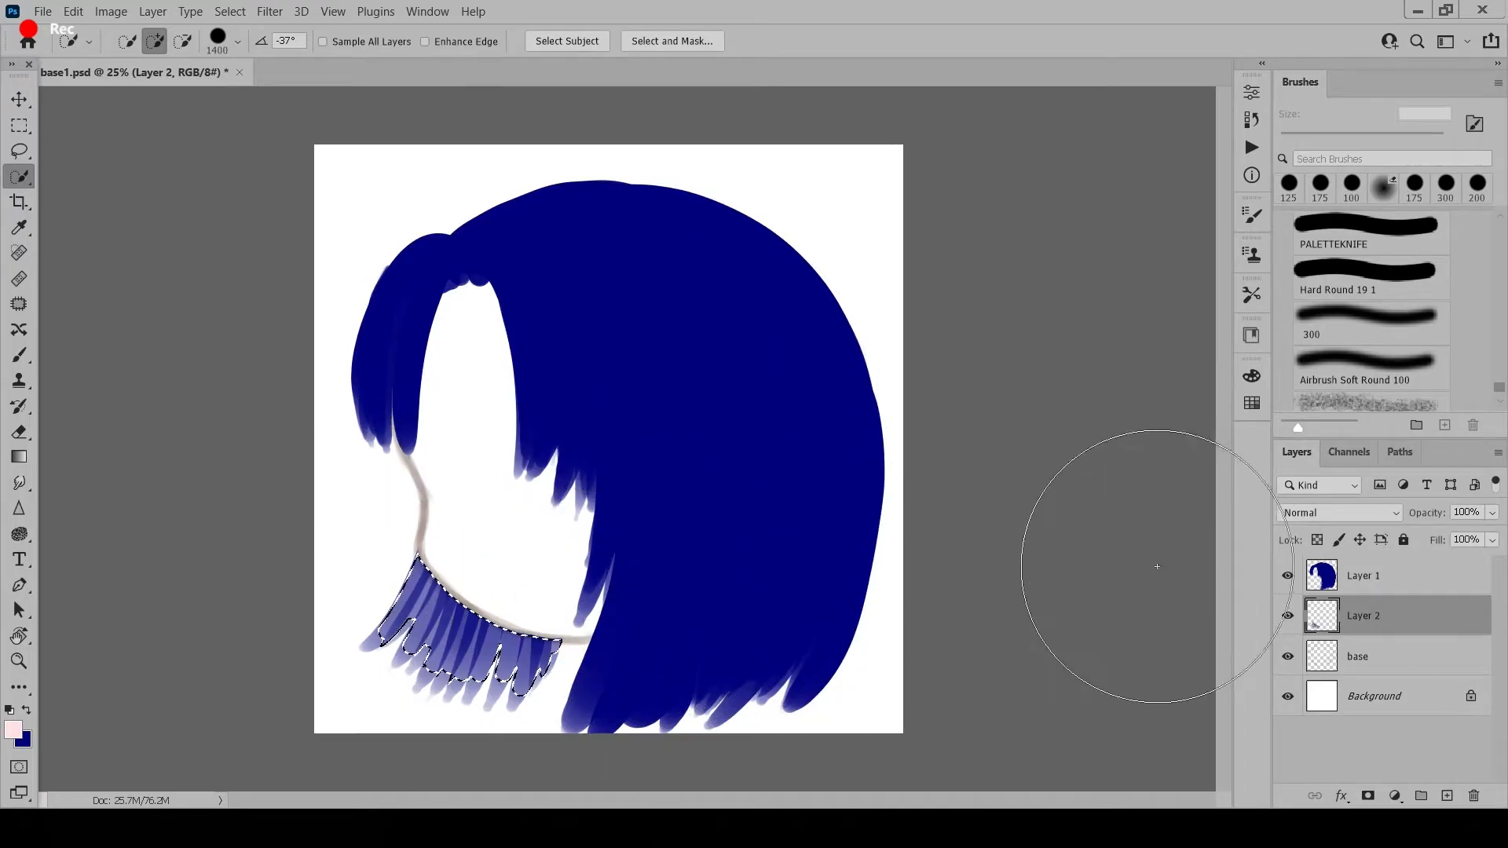
pyautogui.hotkey('ctrl', 'BackSpace')
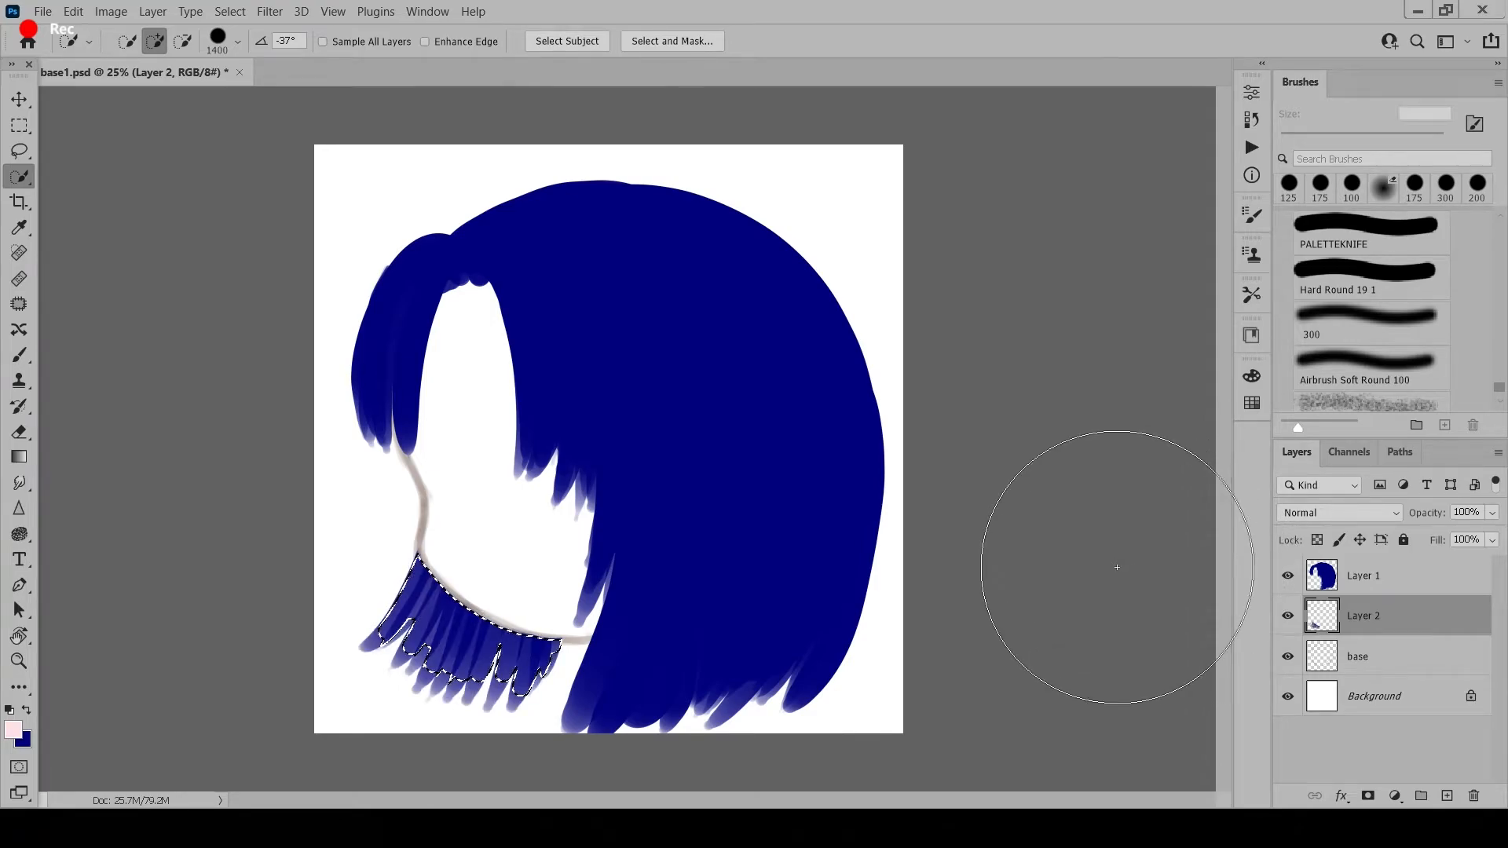
pyautogui.hotkey('ctrl', 'BackSpace')
pyautogui.hotkey('ctrl', 'BackSpace')
pyautogui.hotkey('ctrl', 'BackSpace')
pyautogui.hotkey('ctrl', 'BackSpace')
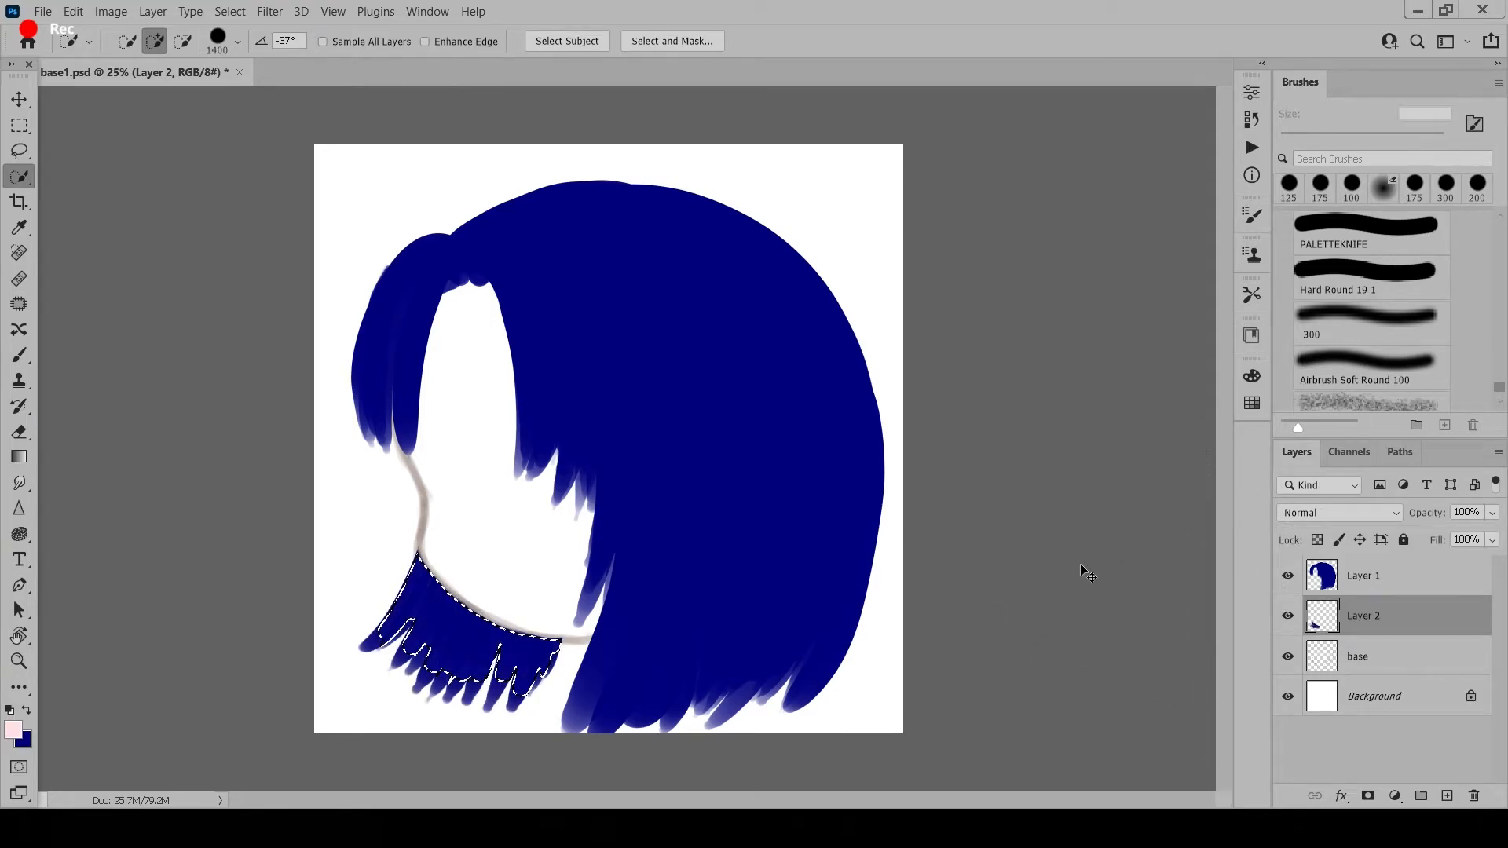
# - Try filling the selected main hair on Layer 1 repeatedly with navy to solidify its edges, and clear the selection
pyautogui.click(1451, 567)
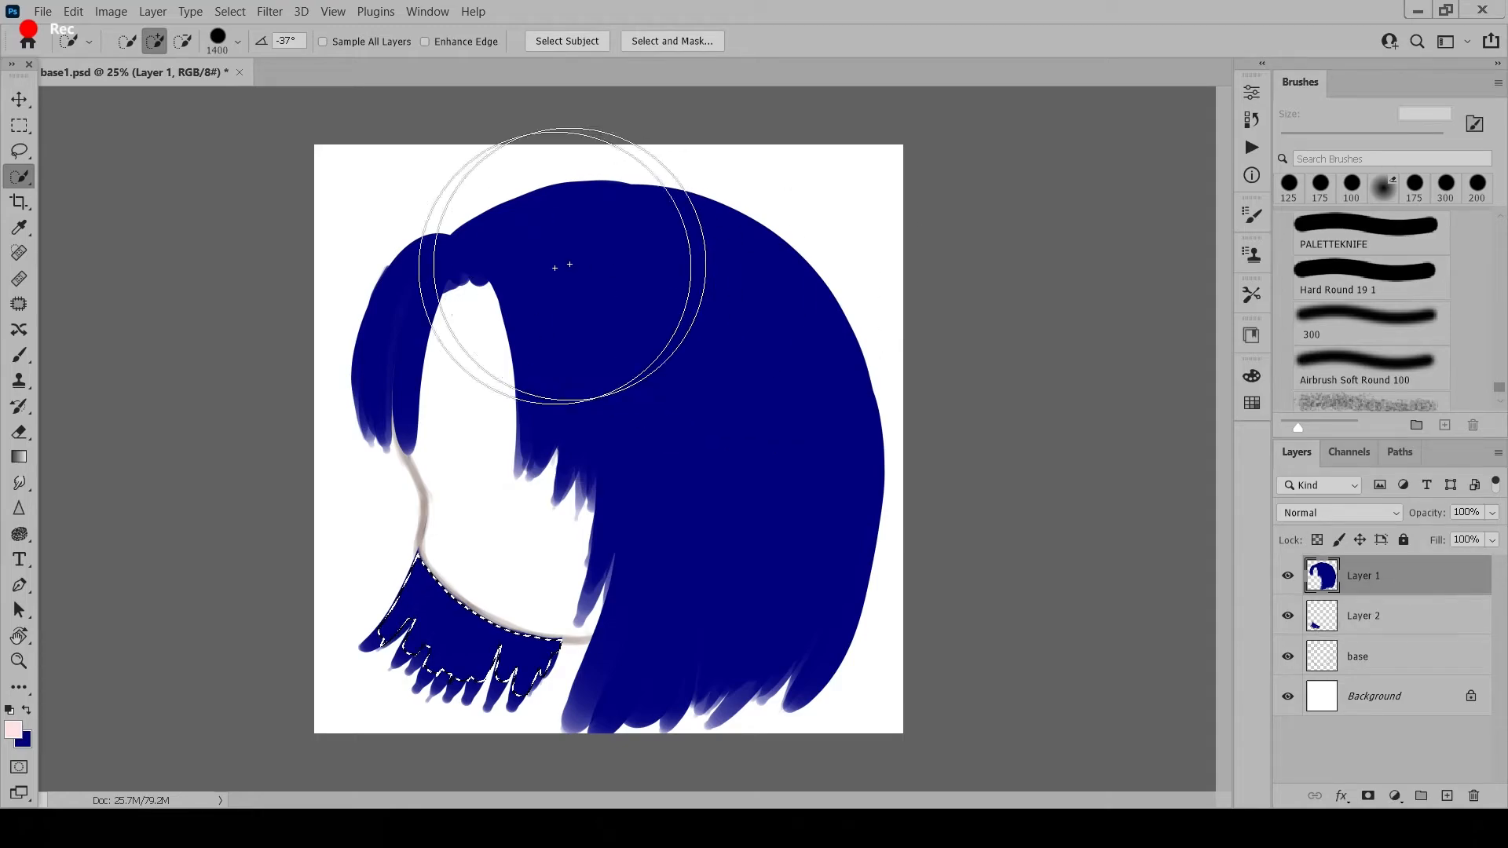
pyautogui.moveTo(561, 265)
pyautogui.mouseDown()
pyautogui.moveTo(706, 505)
pyautogui.moveTo(1144, 481)
pyautogui.mouseUp()
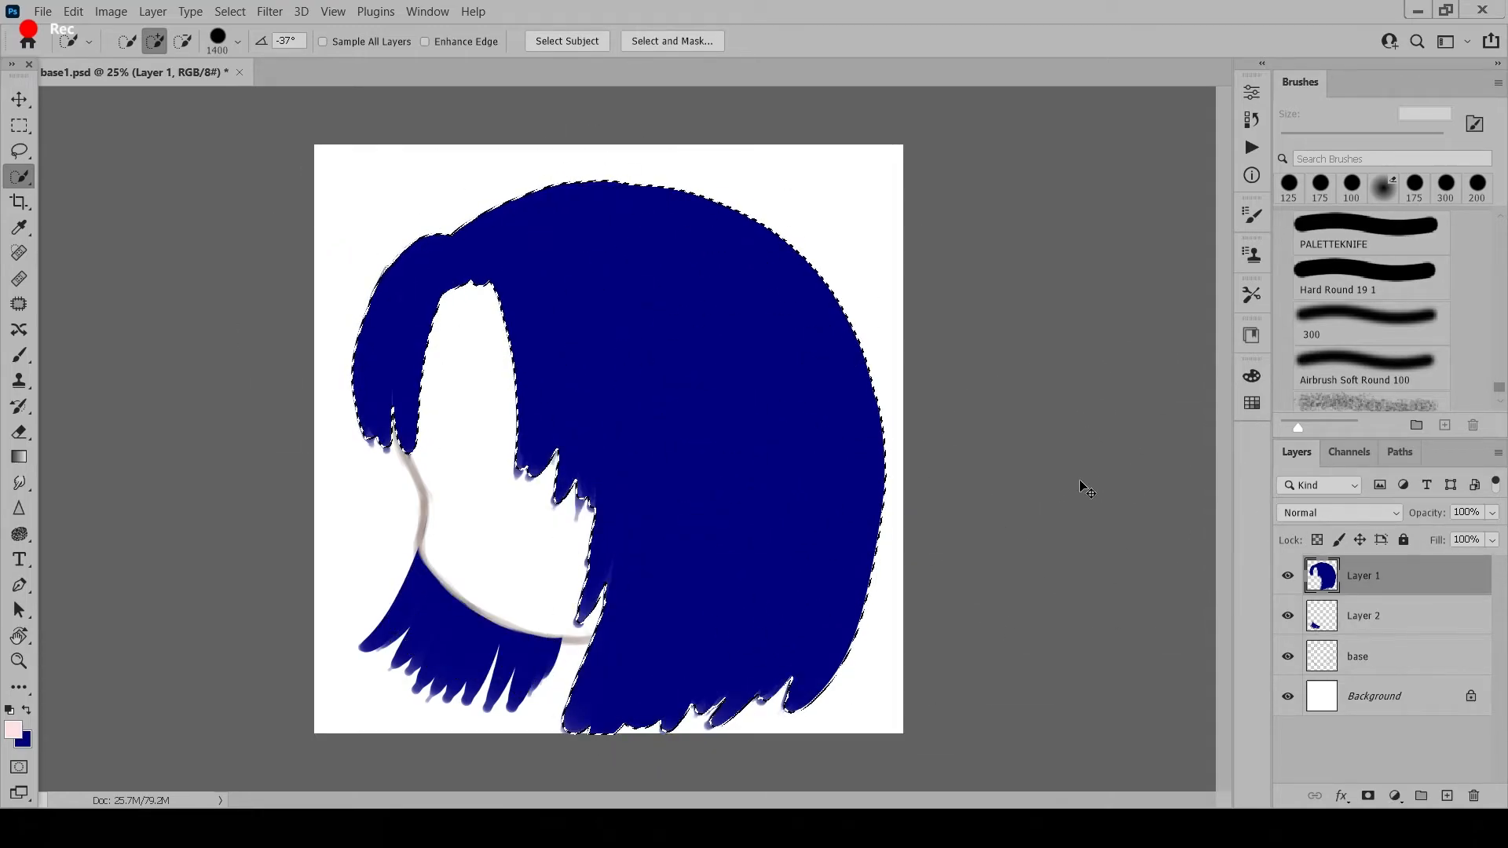
pyautogui.rightClick(653, 356)
pyautogui.click(772, 359)
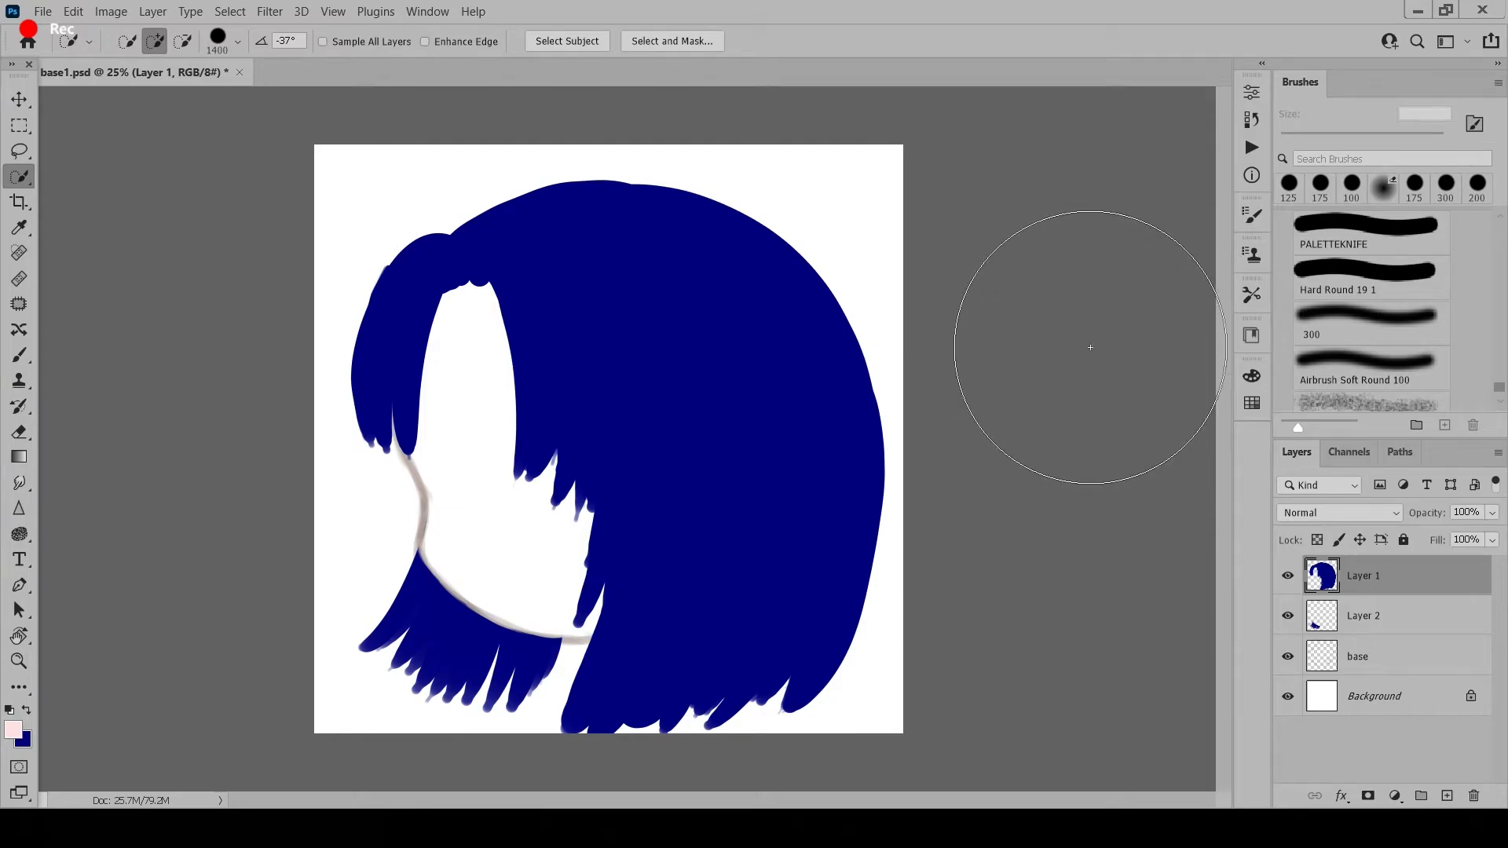
# - Undo the repeated fill of the Layer 1 hair and clear the restored selection
pyautogui.hotkey('ctrl', 'shift', 'd')
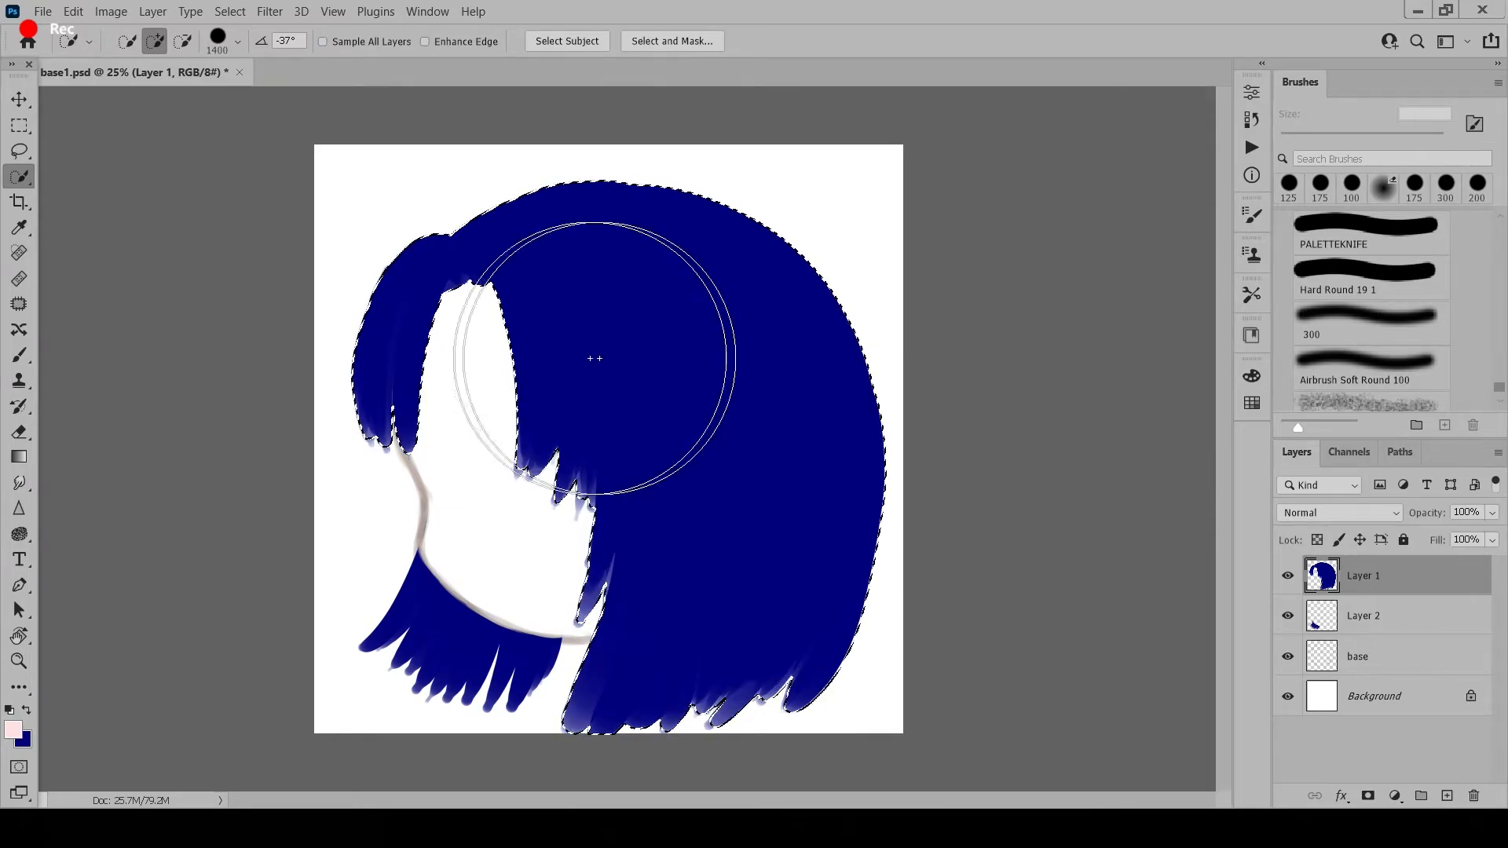
pyautogui.rightClick(594, 358)
pyautogui.click(613, 364)
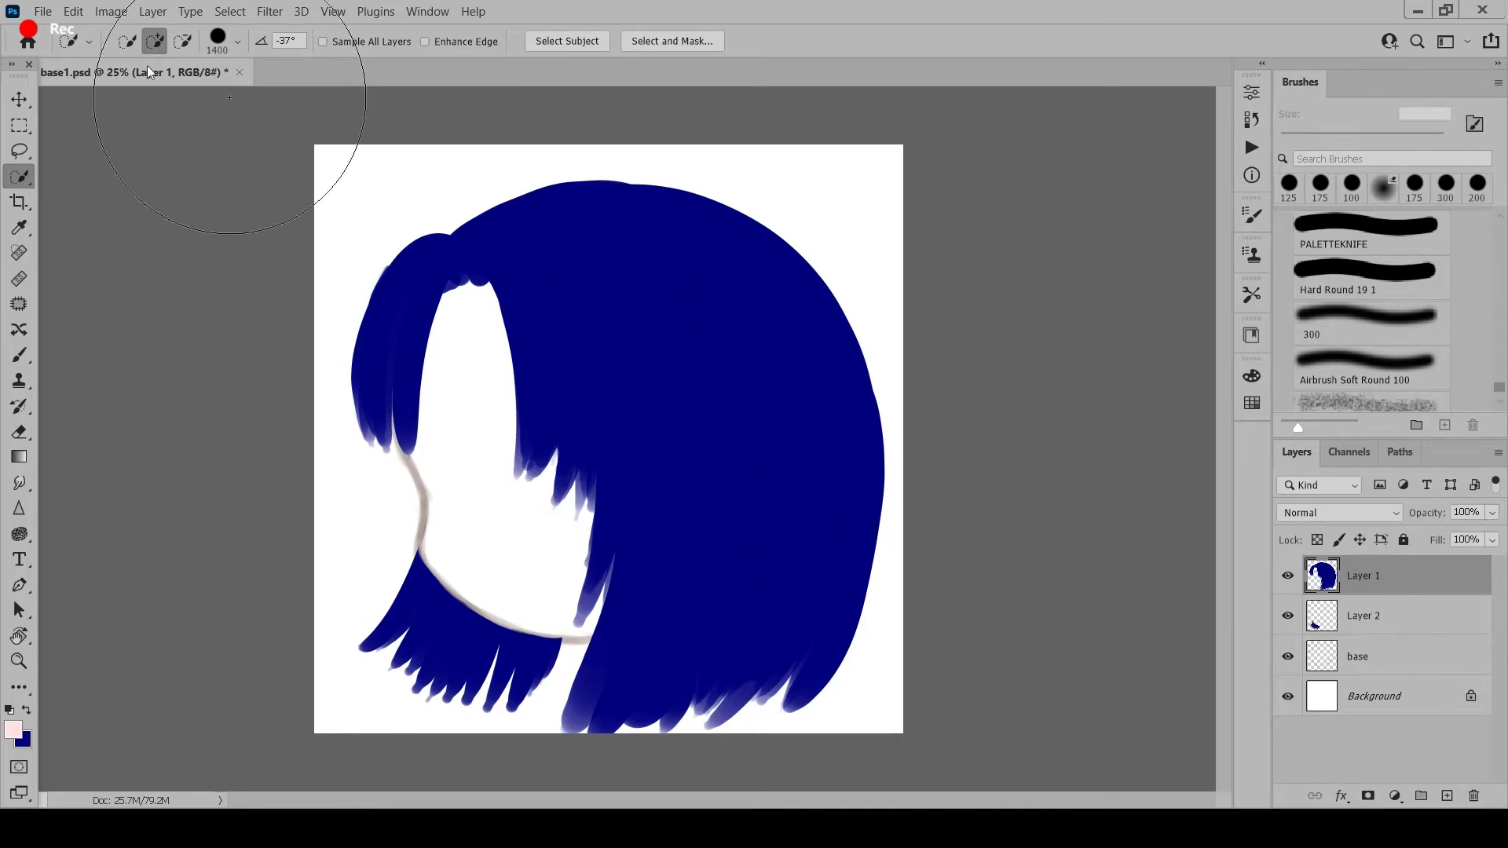
# - Select the main hair on Layer 1 and choose the Soft Round 100 1 brush from the sakimichan brush group
pyautogui.moveTo(618, 337)
pyautogui.mouseDown()
pyautogui.moveTo(713, 592)
pyautogui.moveTo(976, 397)
pyautogui.mouseUp()
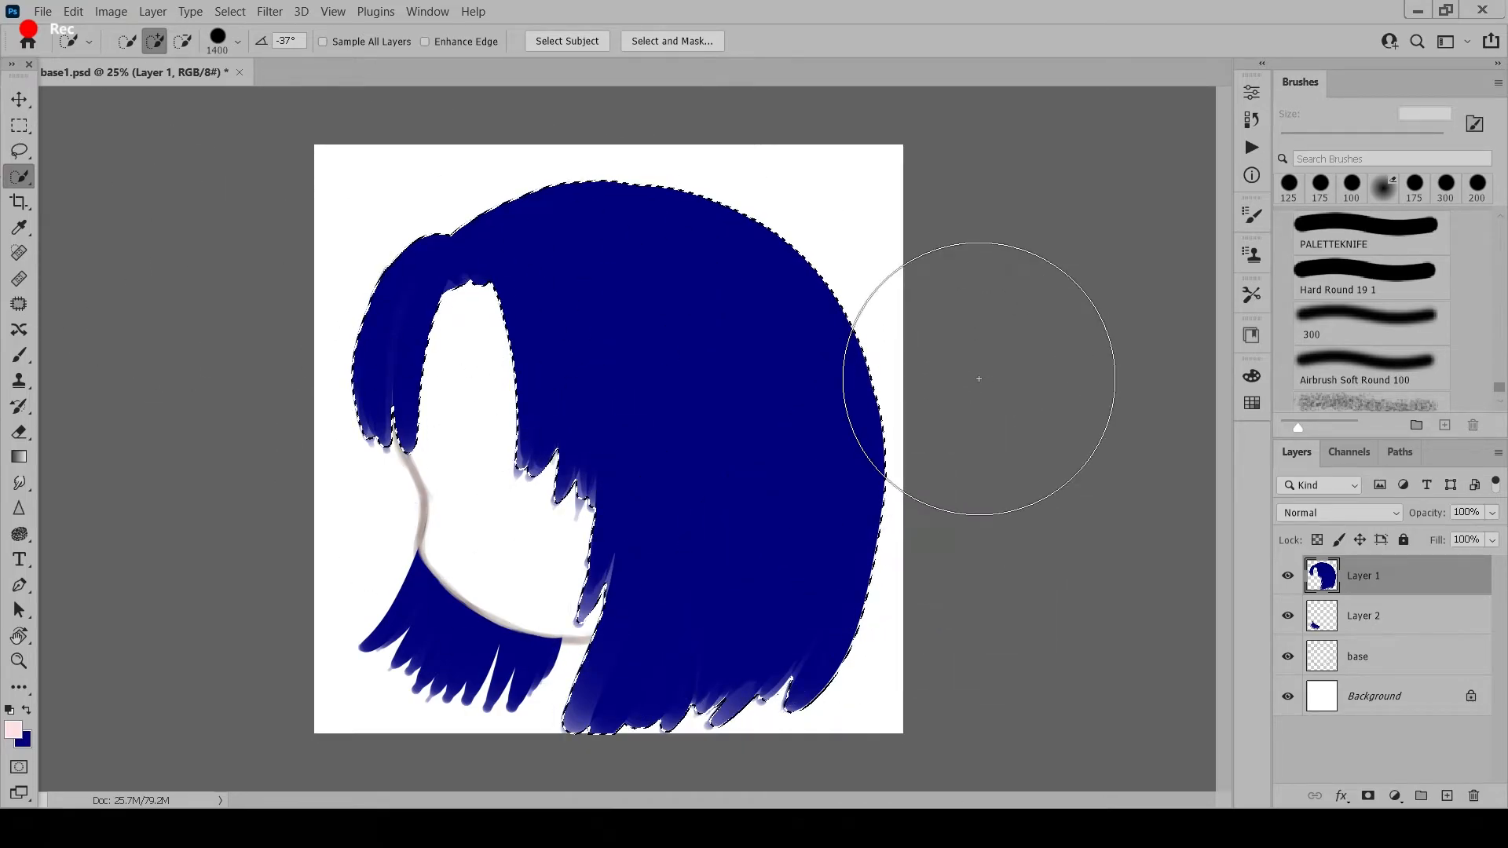
pyautogui.press('b')
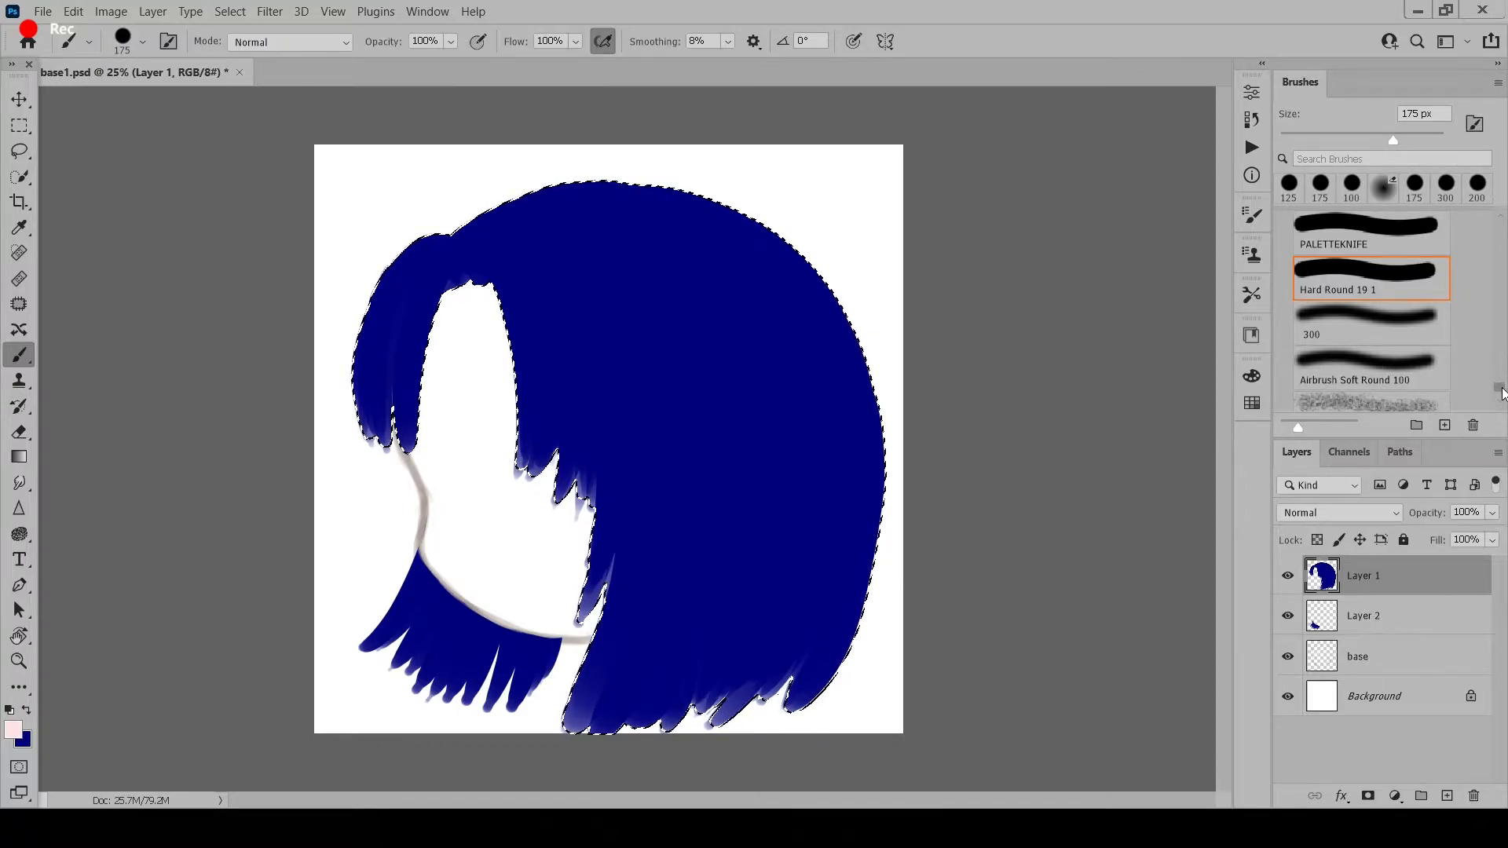
pyautogui.moveTo(1499, 388); pyautogui.dragTo(1501, 226)
pyautogui.rightClick(1299, 226)
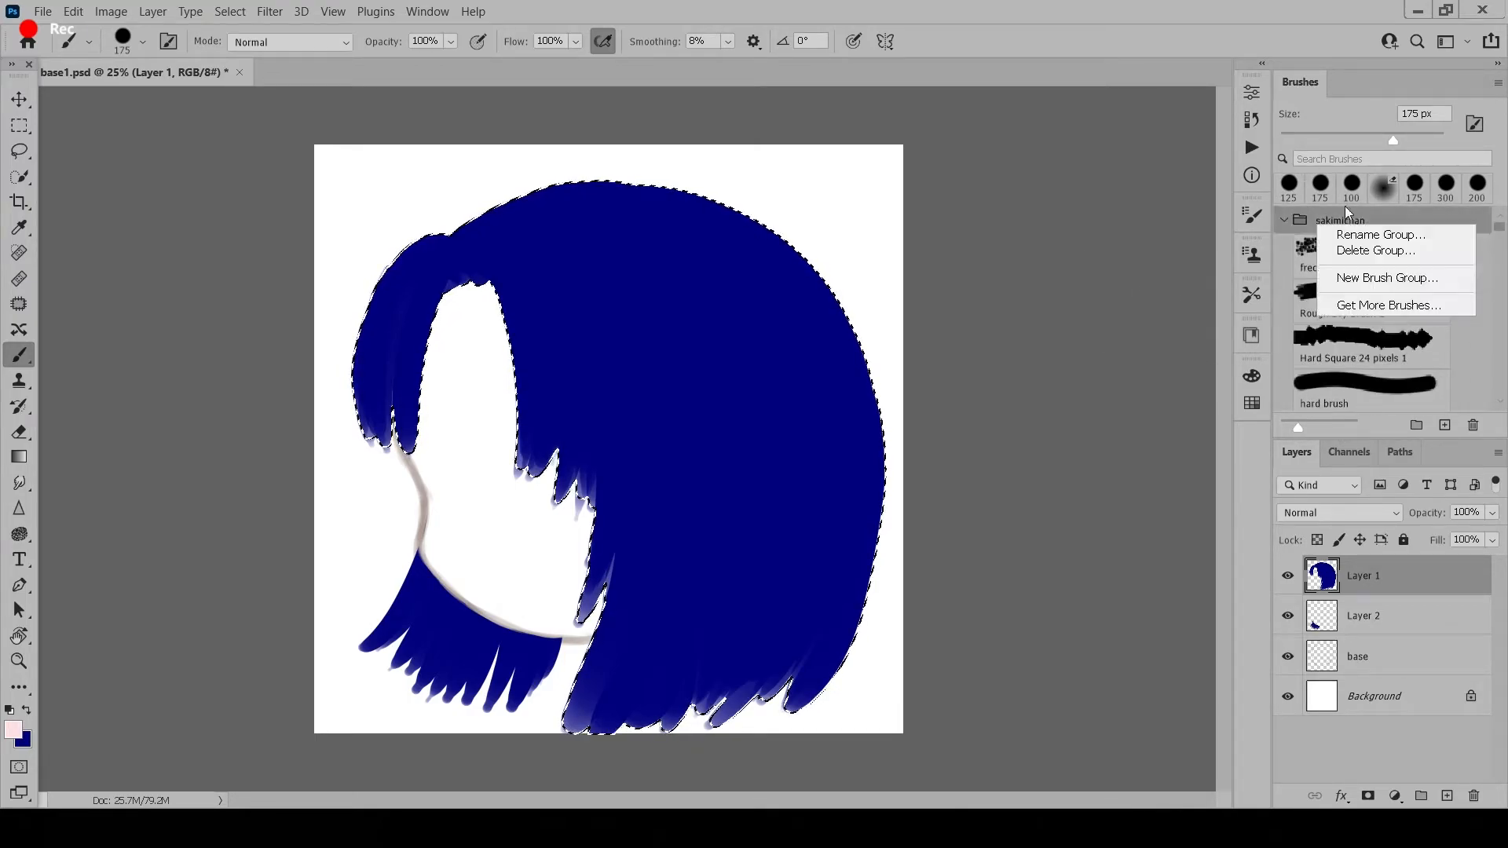
pyautogui.press('Escape')
pyautogui.scroll(-3, 1408, 241)
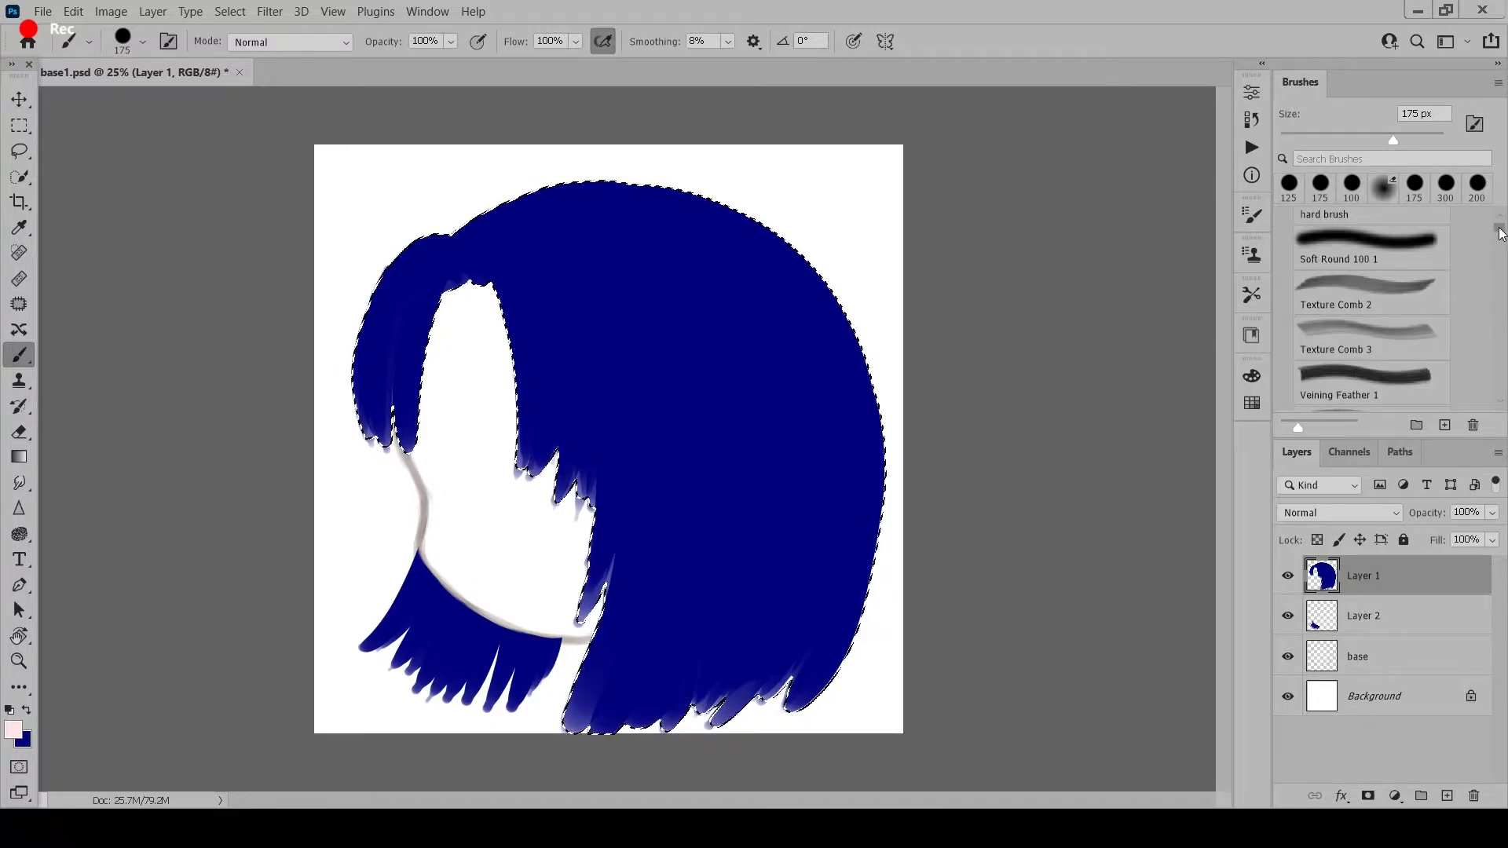
pyautogui.scroll(3, 1482, 232)
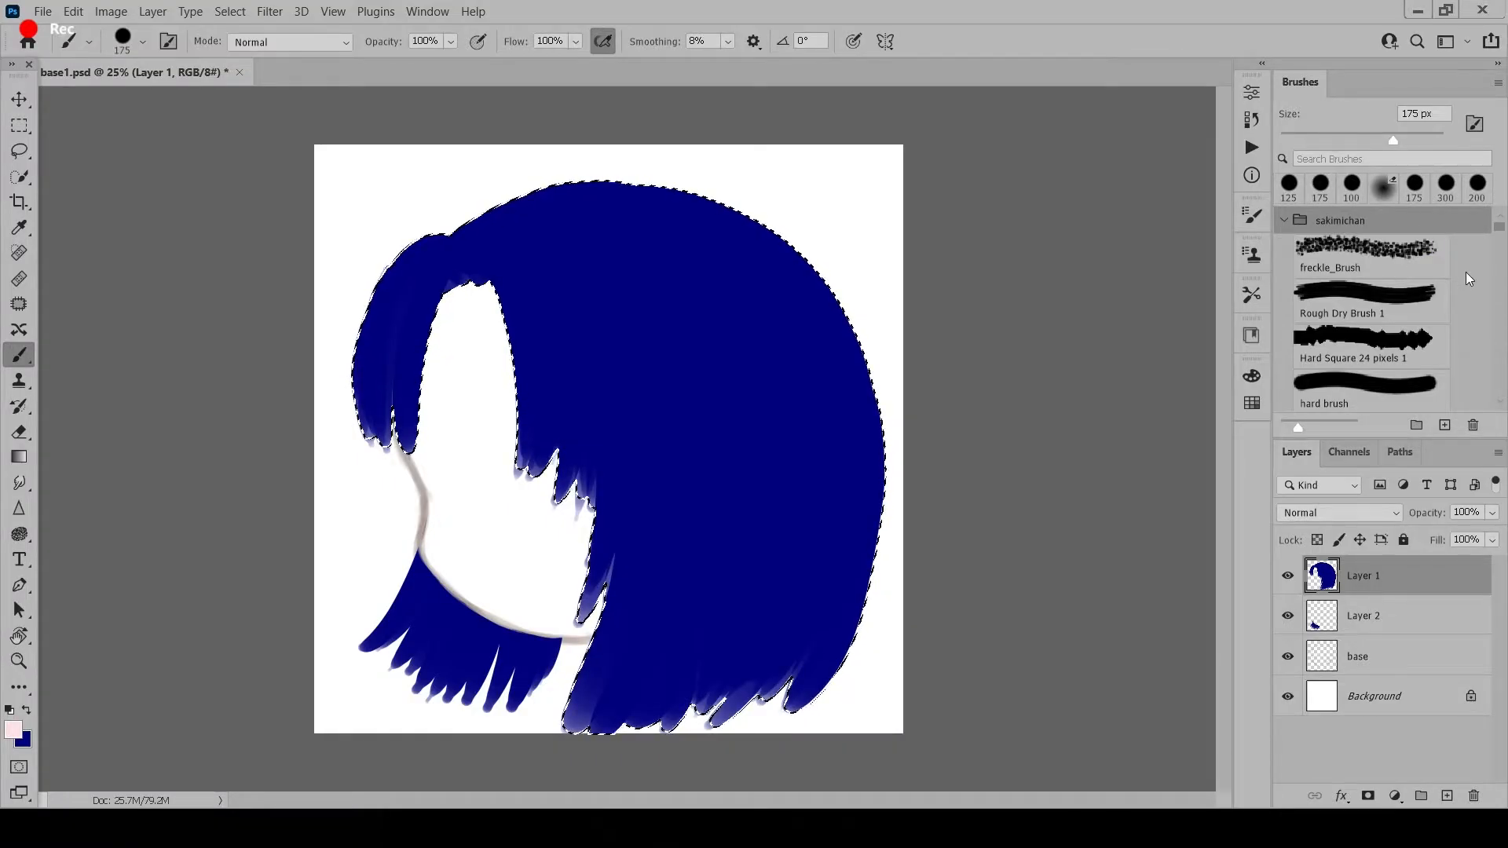
pyautogui.scroll(-2, 1462, 338)
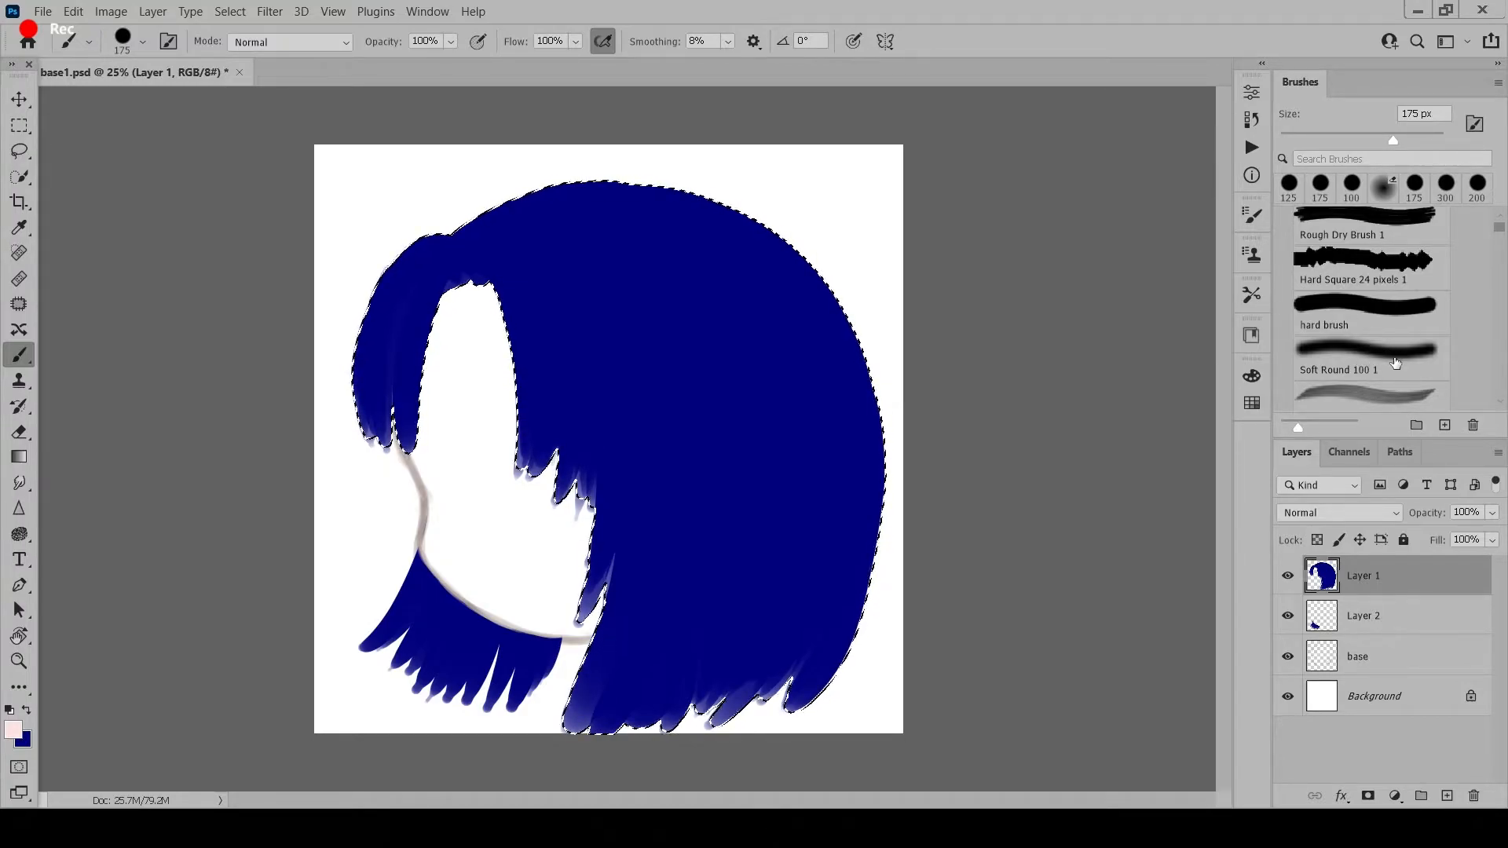
pyautogui.click(1369, 359)
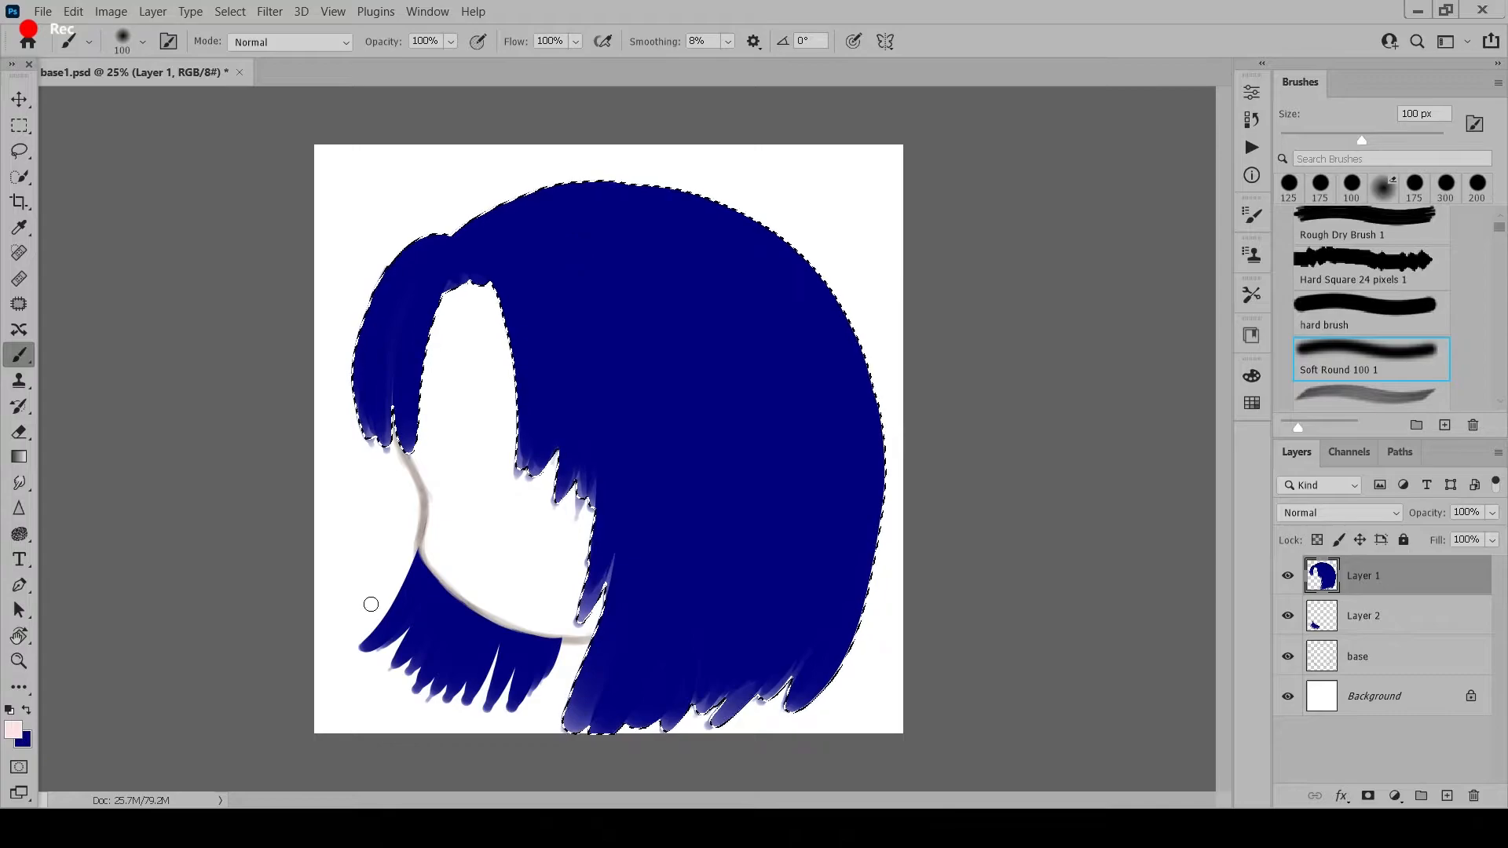
# - Swap navy to the foreground and set it to a much darker shade of the same blue hue
pyautogui.click(28, 716)
pyautogui.click(18, 727)
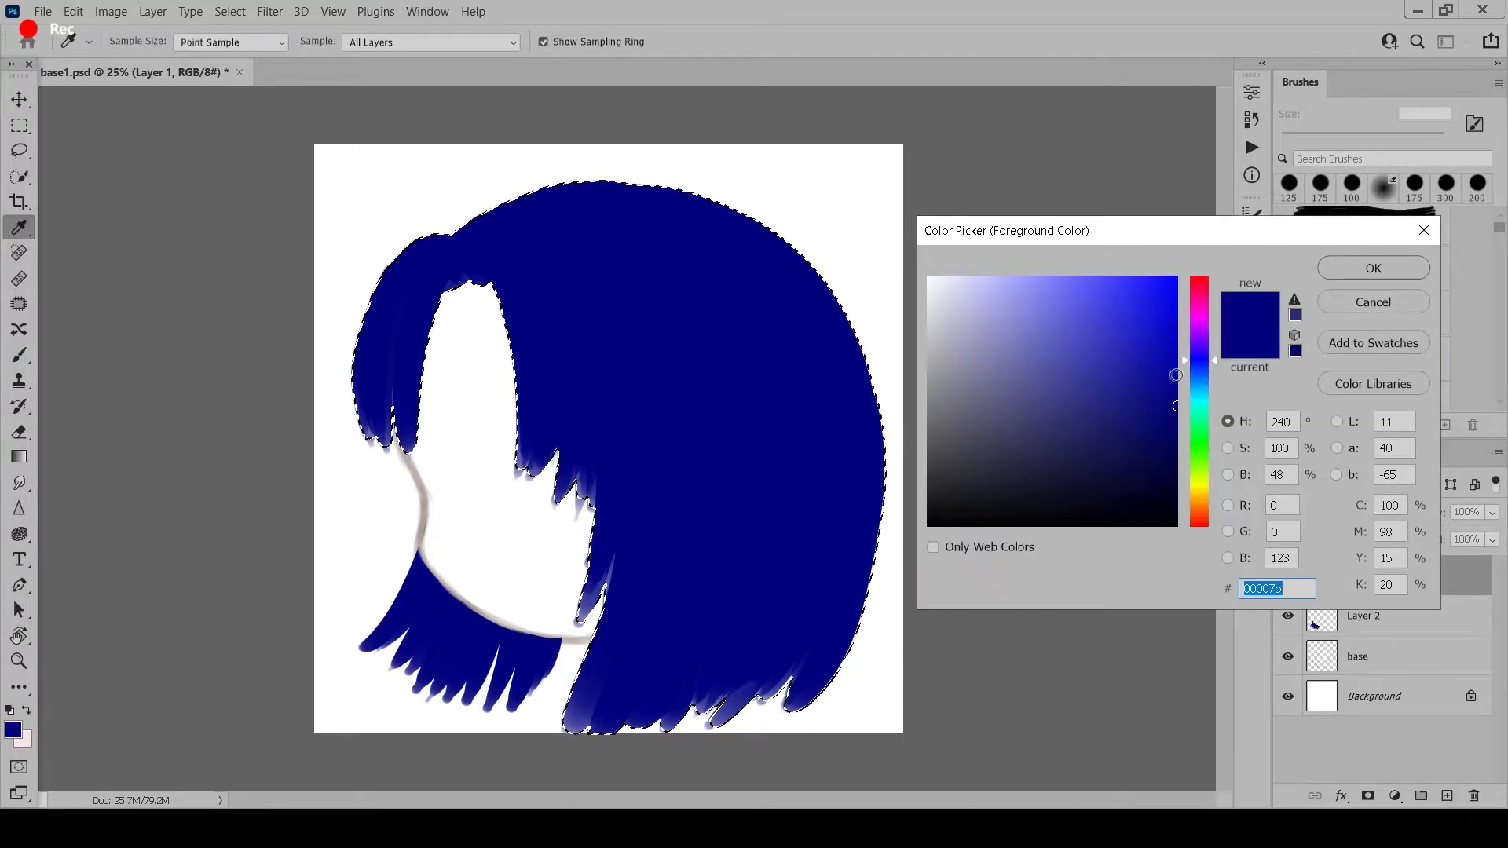
pyautogui.write('000031')
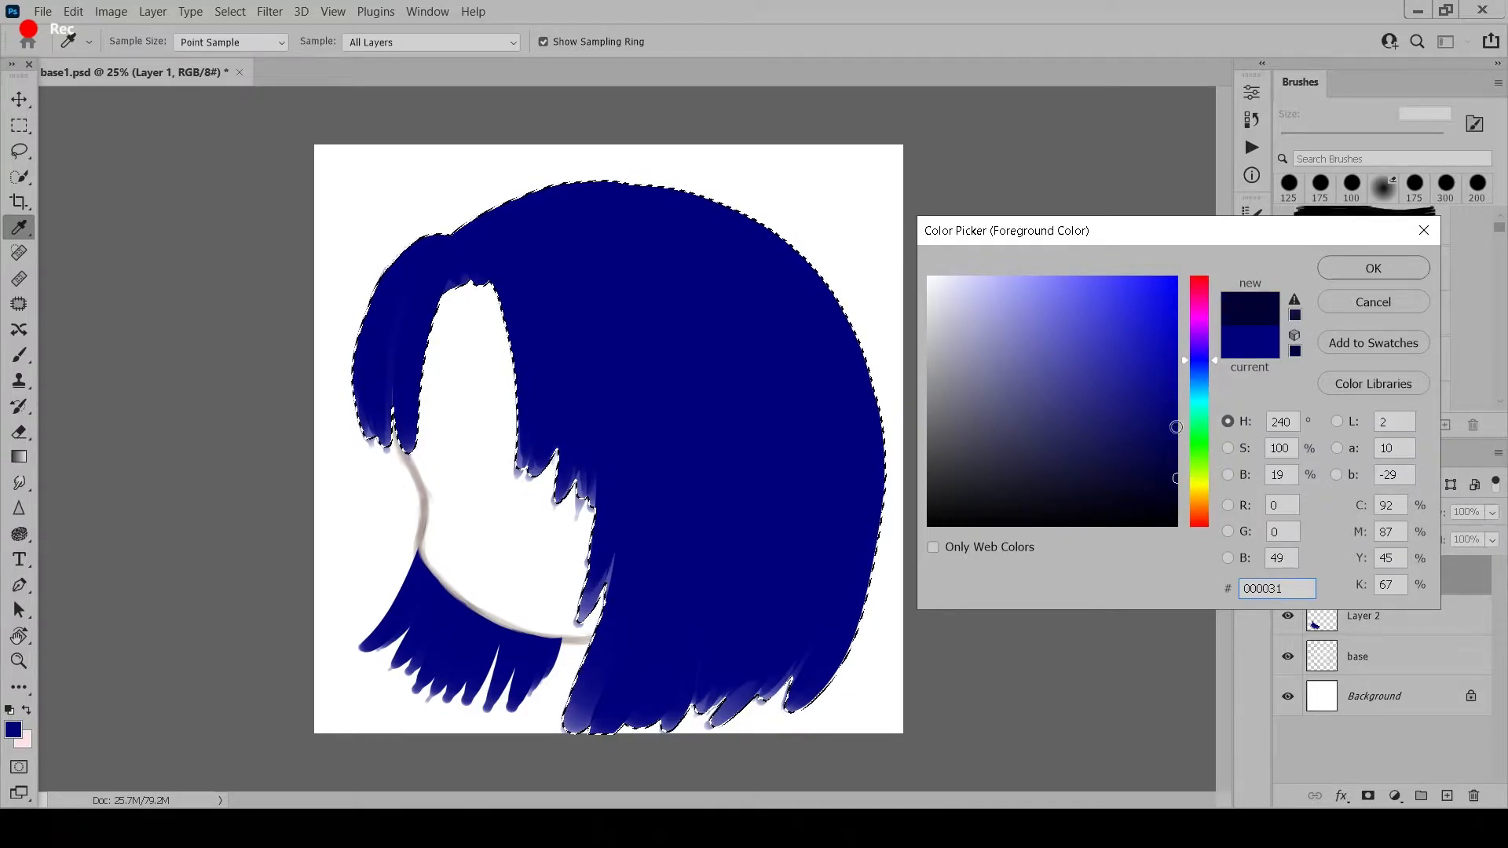
pyautogui.click(1175, 450)
pyautogui.click(1353, 272)
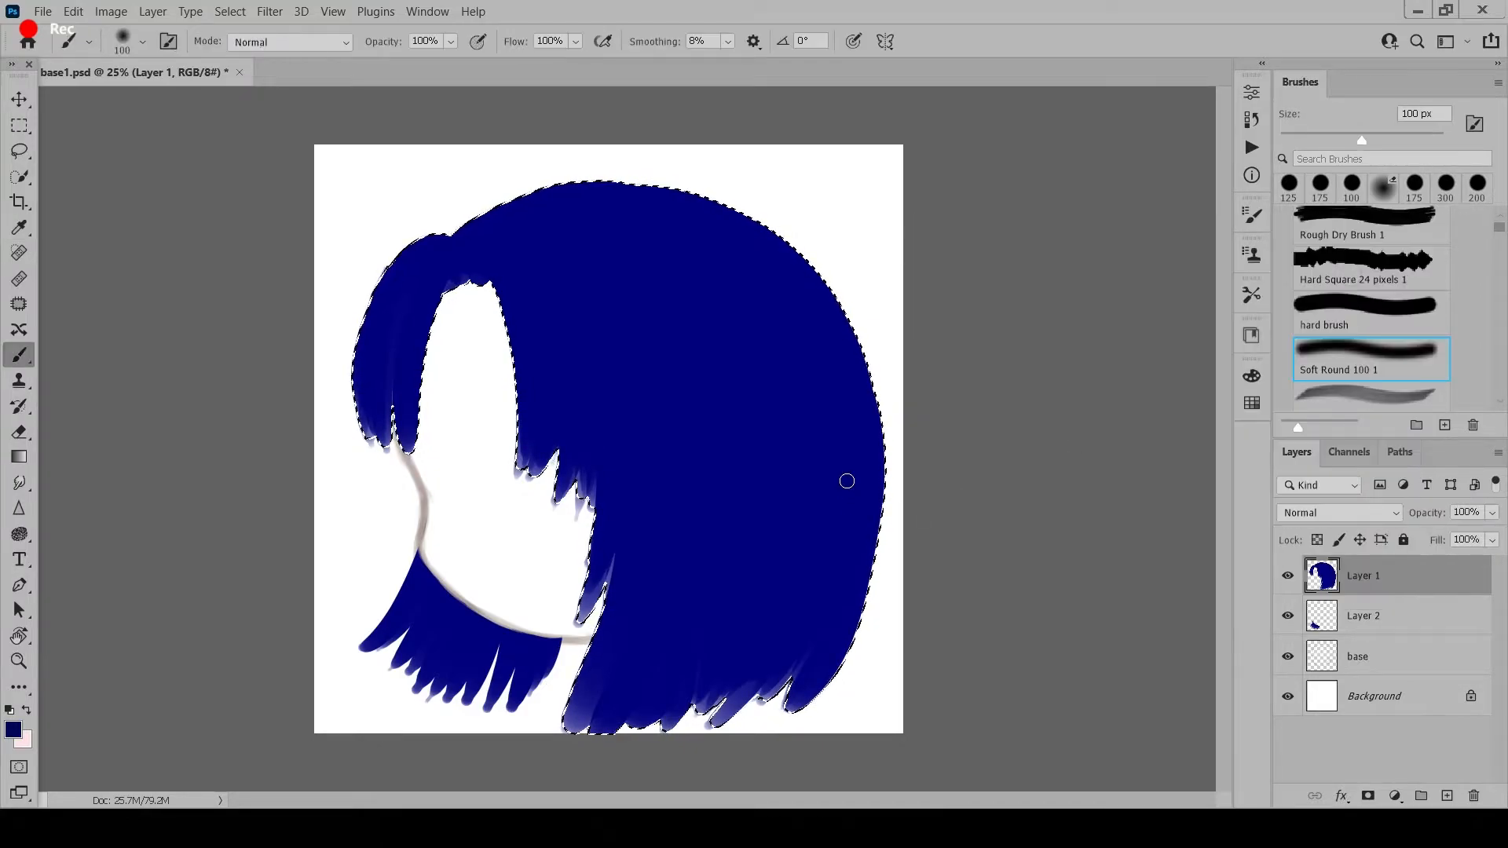
# - Shade the lower ends of the selected hair with the dark navy soft brush at 800 to 1100 px, setting smoothing to 0%
pyautogui.press(']')
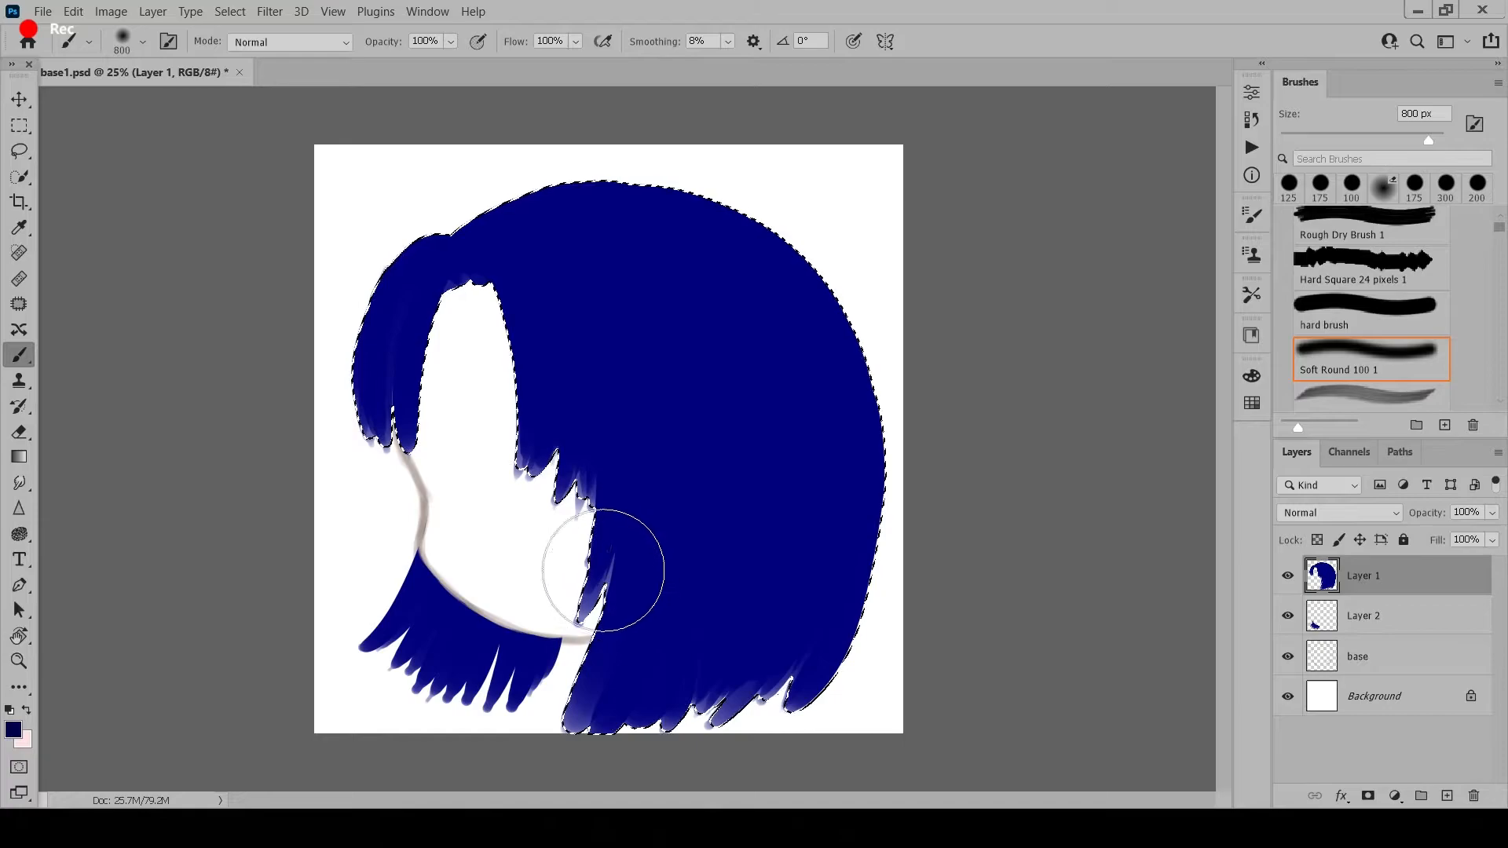
pyautogui.moveTo(603, 570); pyautogui.dragTo(556, 669)
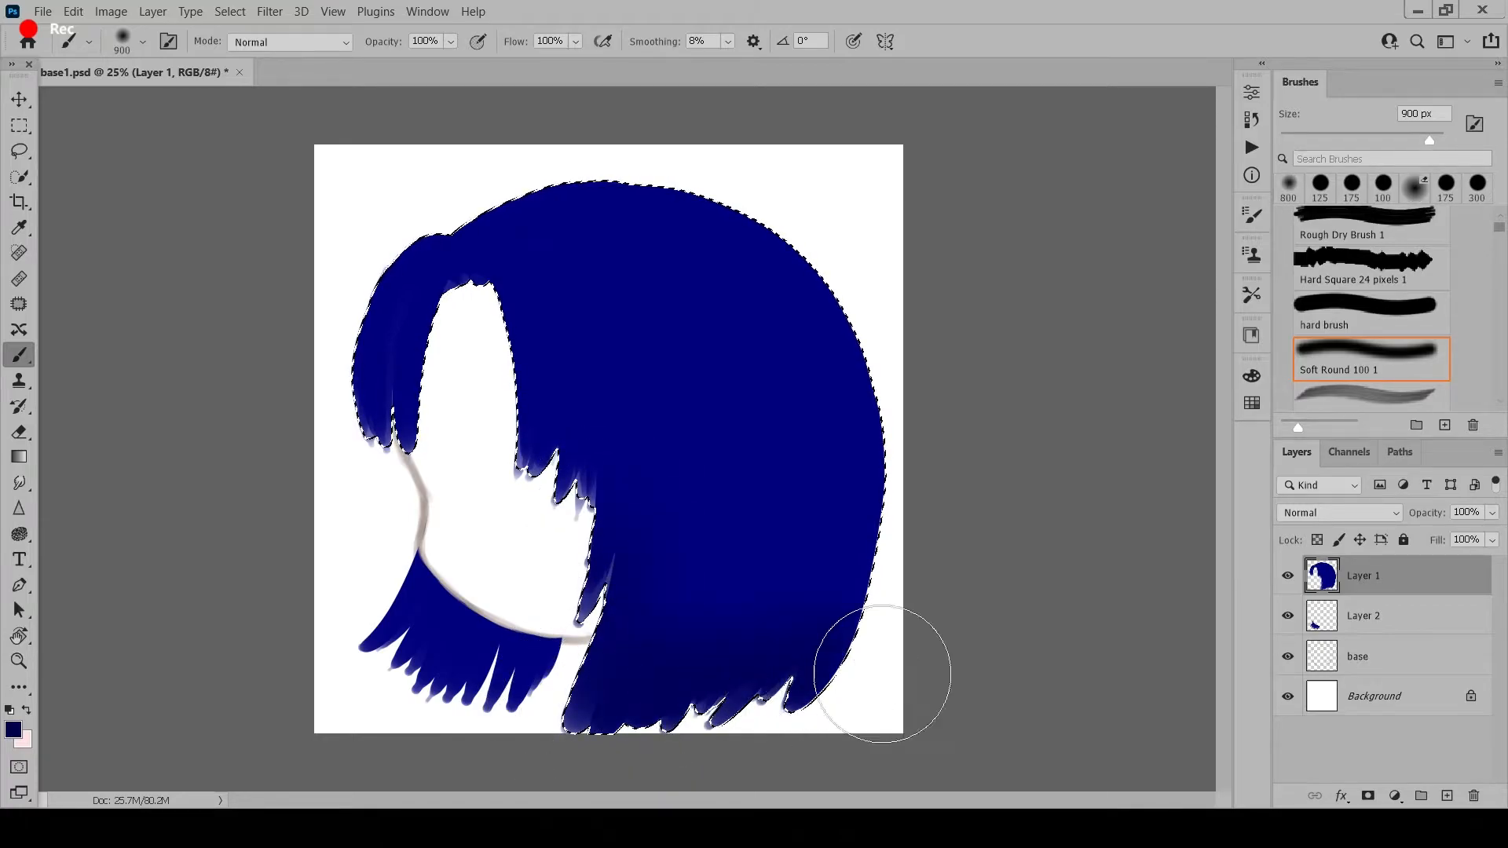
pyautogui.moveTo(882, 674); pyautogui.dragTo(871, 664)
pyautogui.click(728, 41)
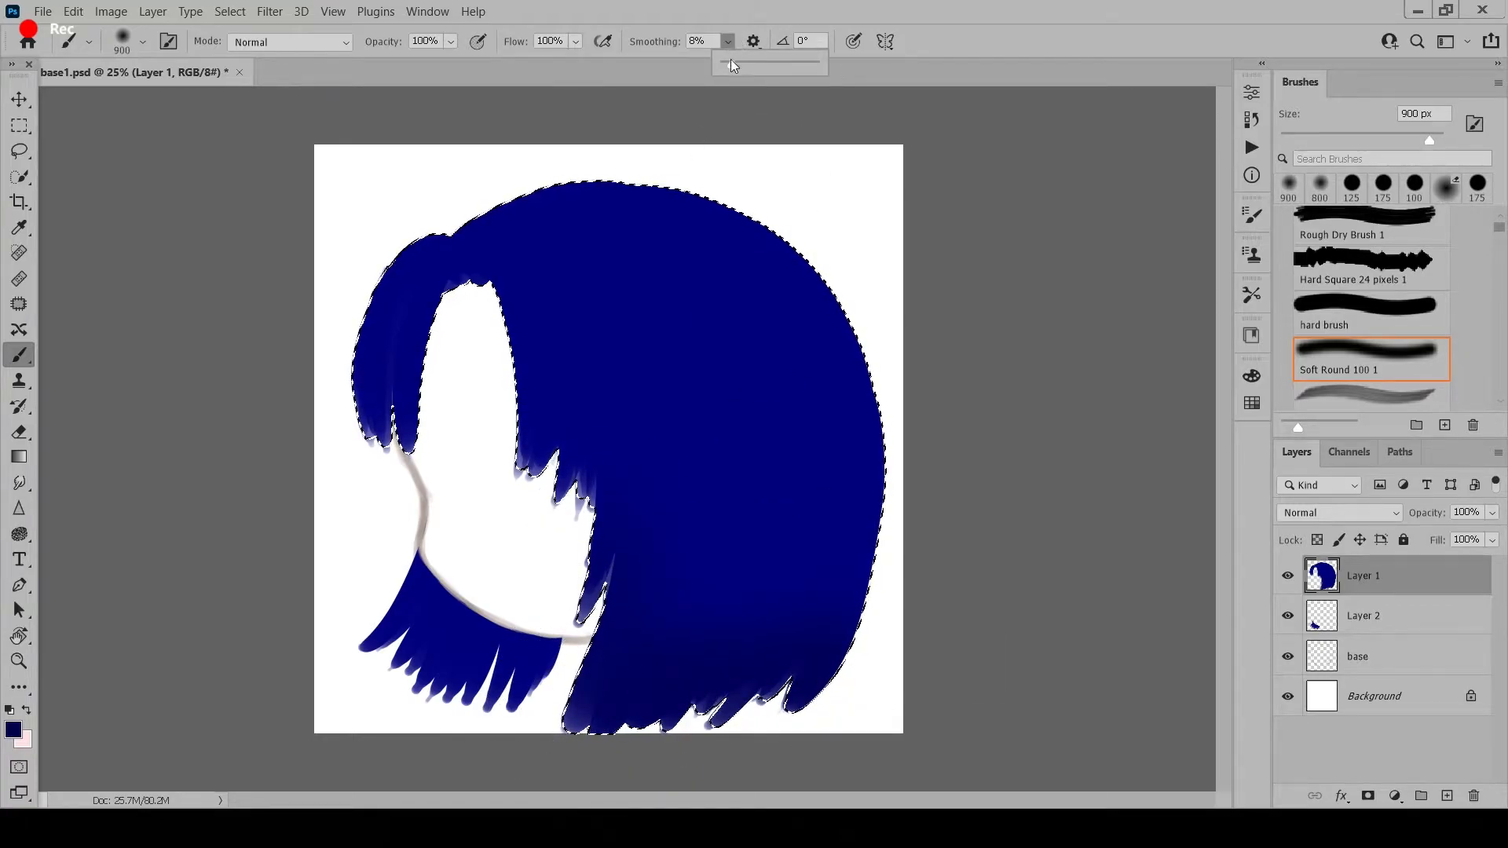
pyautogui.press(']')
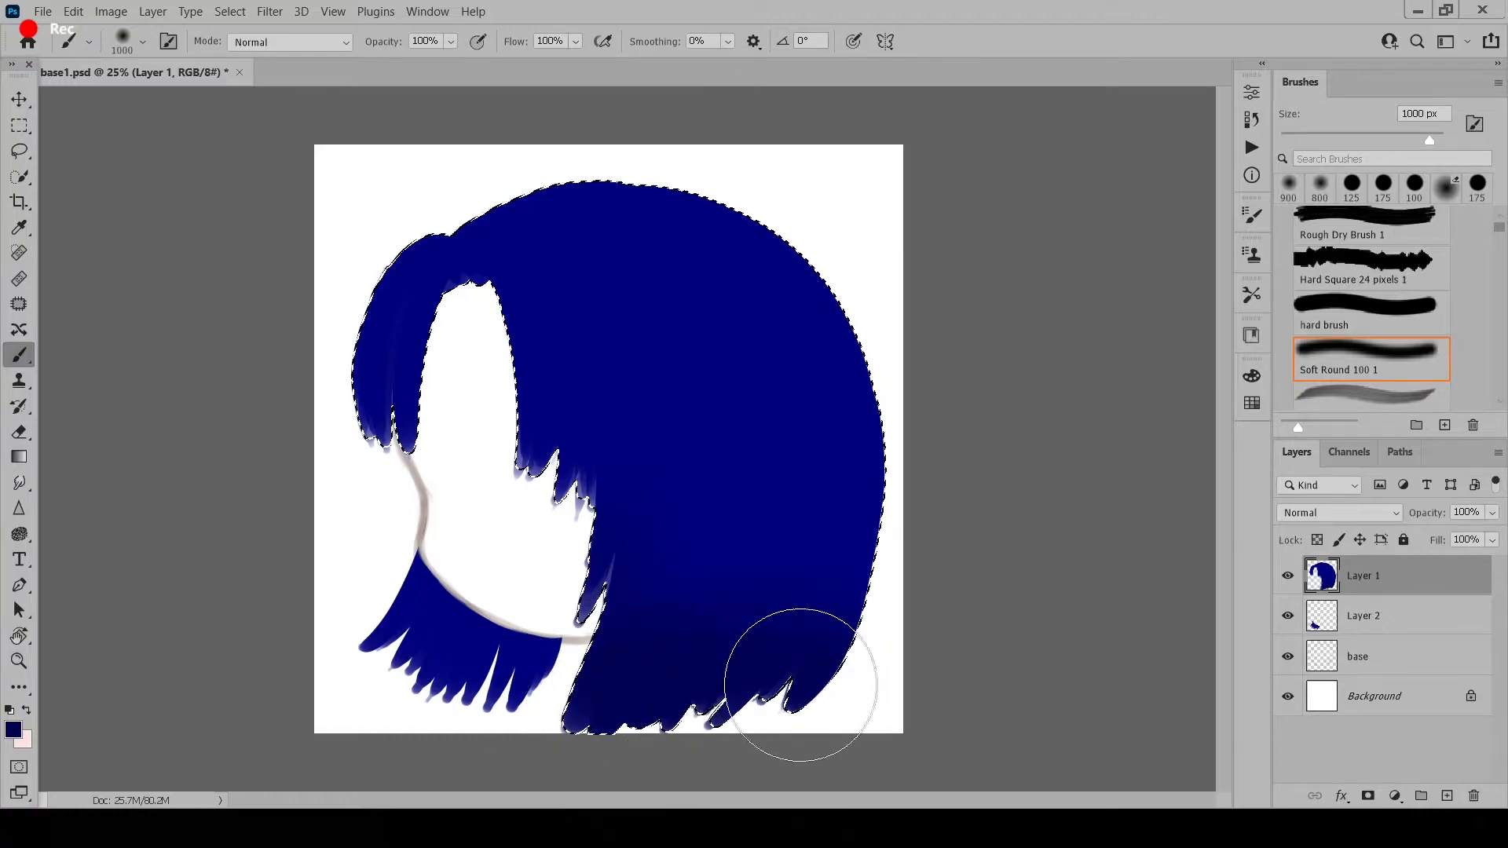
pyautogui.moveTo(800, 685); pyautogui.dragTo(903, 603)
pyautogui.press(']')
pyautogui.moveTo(650, 529); pyautogui.dragTo(885, 515)
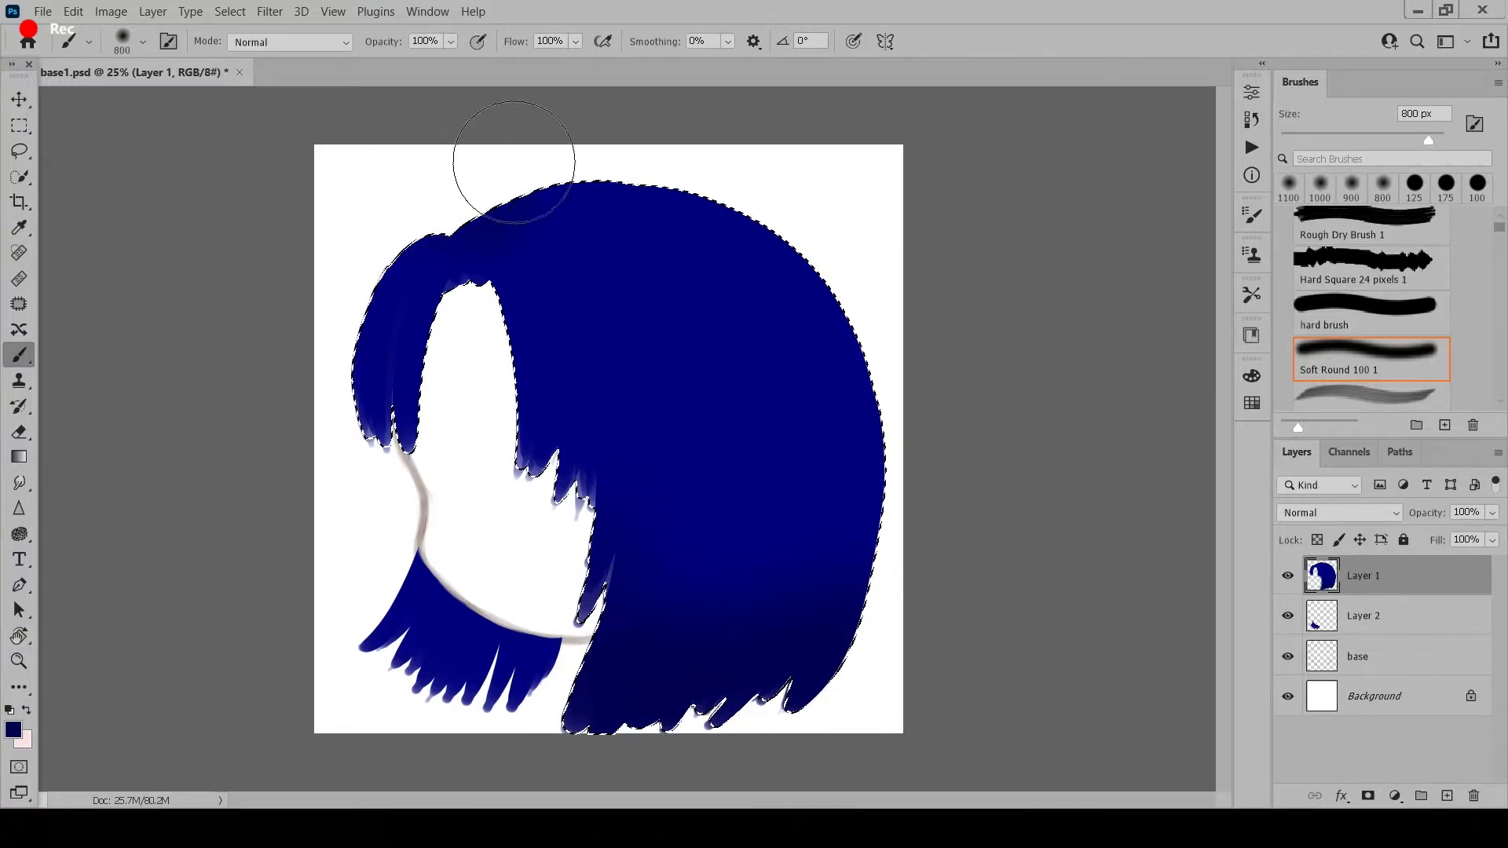
# - Shade the outer edge of the crown and the fringe tips with the soft brush, reducing its size from 800 to 400 px
pyautogui.moveTo(679, 146)
pyautogui.mouseDown()
pyautogui.moveTo(814, 201)
pyautogui.moveTo(875, 252)
pyautogui.mouseUp()
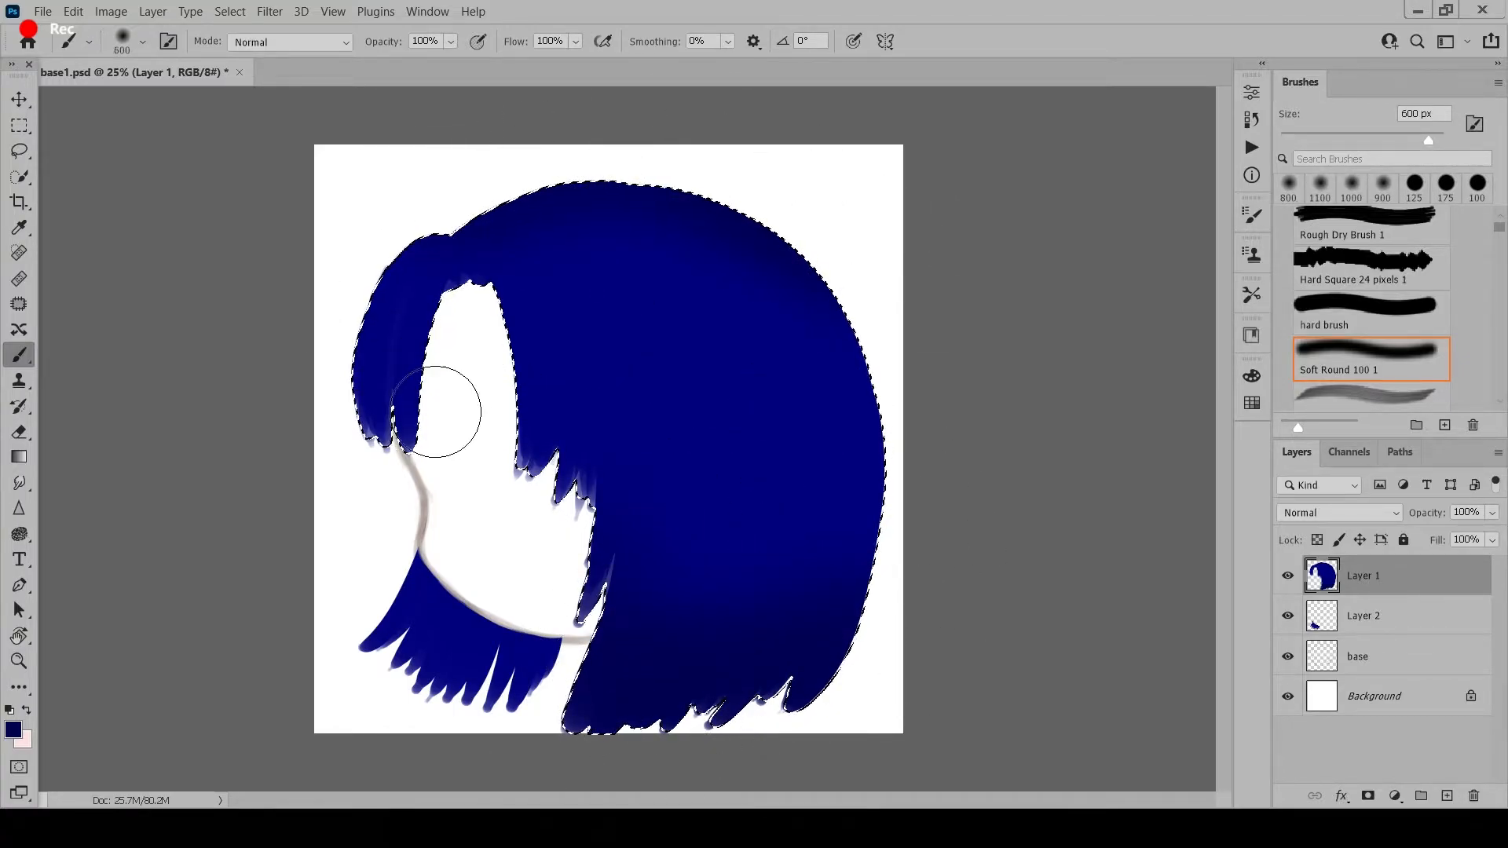
pyautogui.press('[')
pyautogui.press('[')
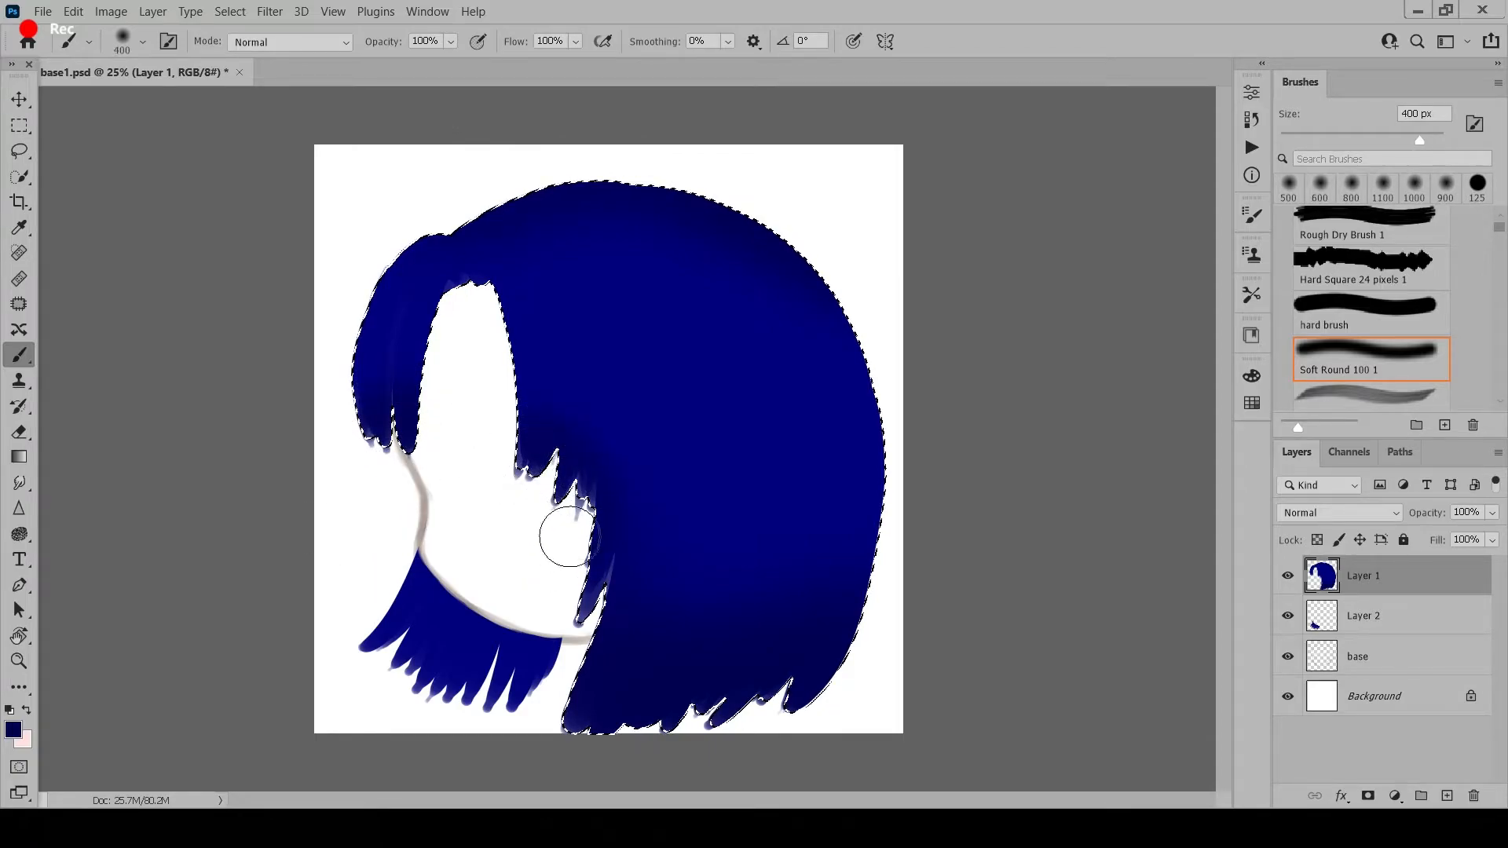
pyautogui.moveTo(623, 484); pyautogui.dragTo(612, 491)
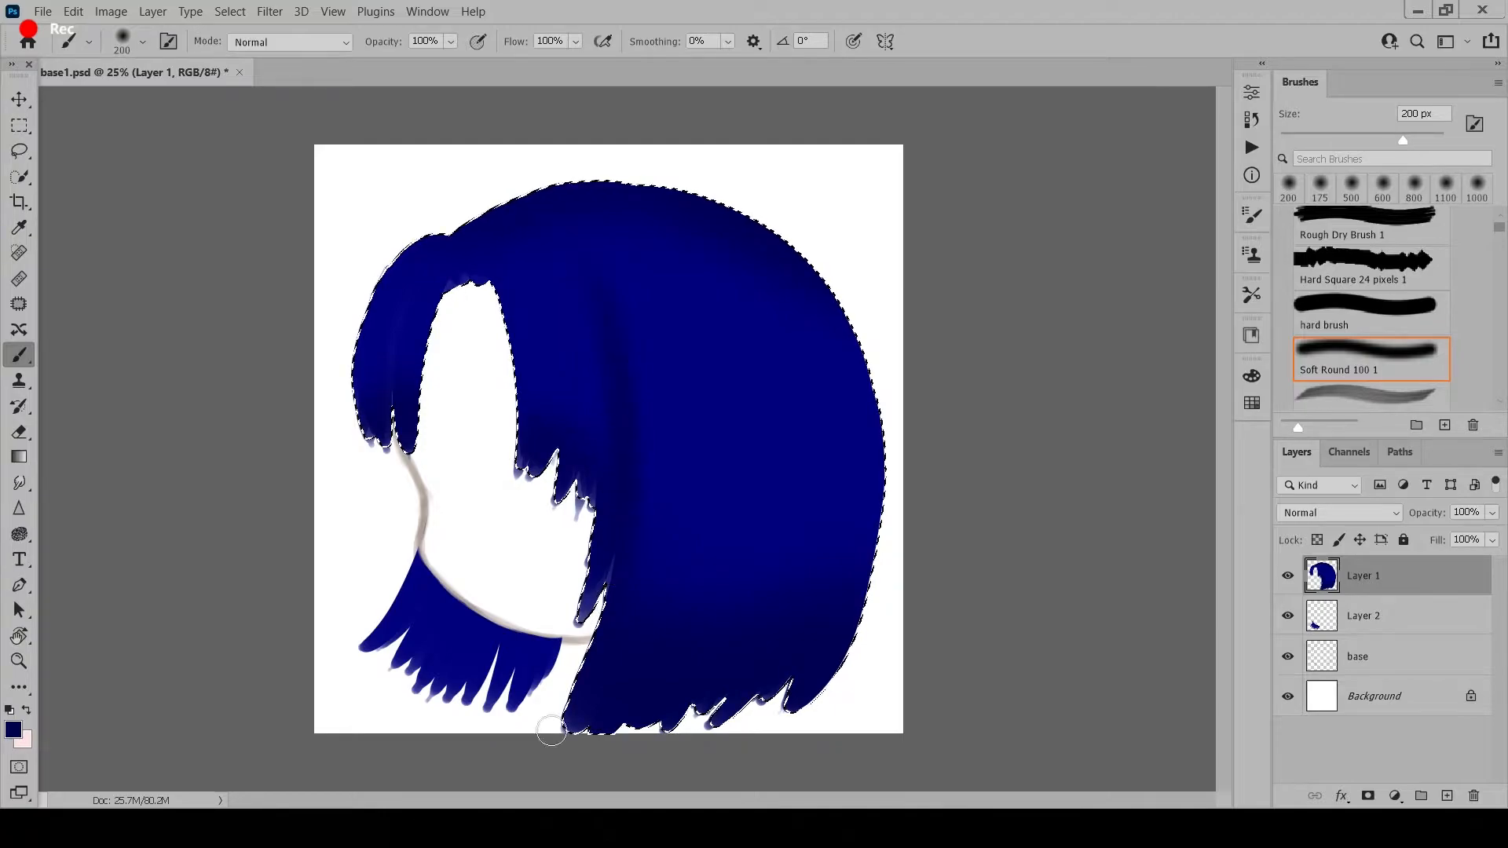
# - Paint a dark fold between the fringe and the back hair, and darken the parting above the forehead with a soft brush around 400 px
pyautogui.press(']')
pyautogui.press(']')
pyautogui.moveTo(555, 232); pyautogui.dragTo(606, 515)
pyautogui.press(']')
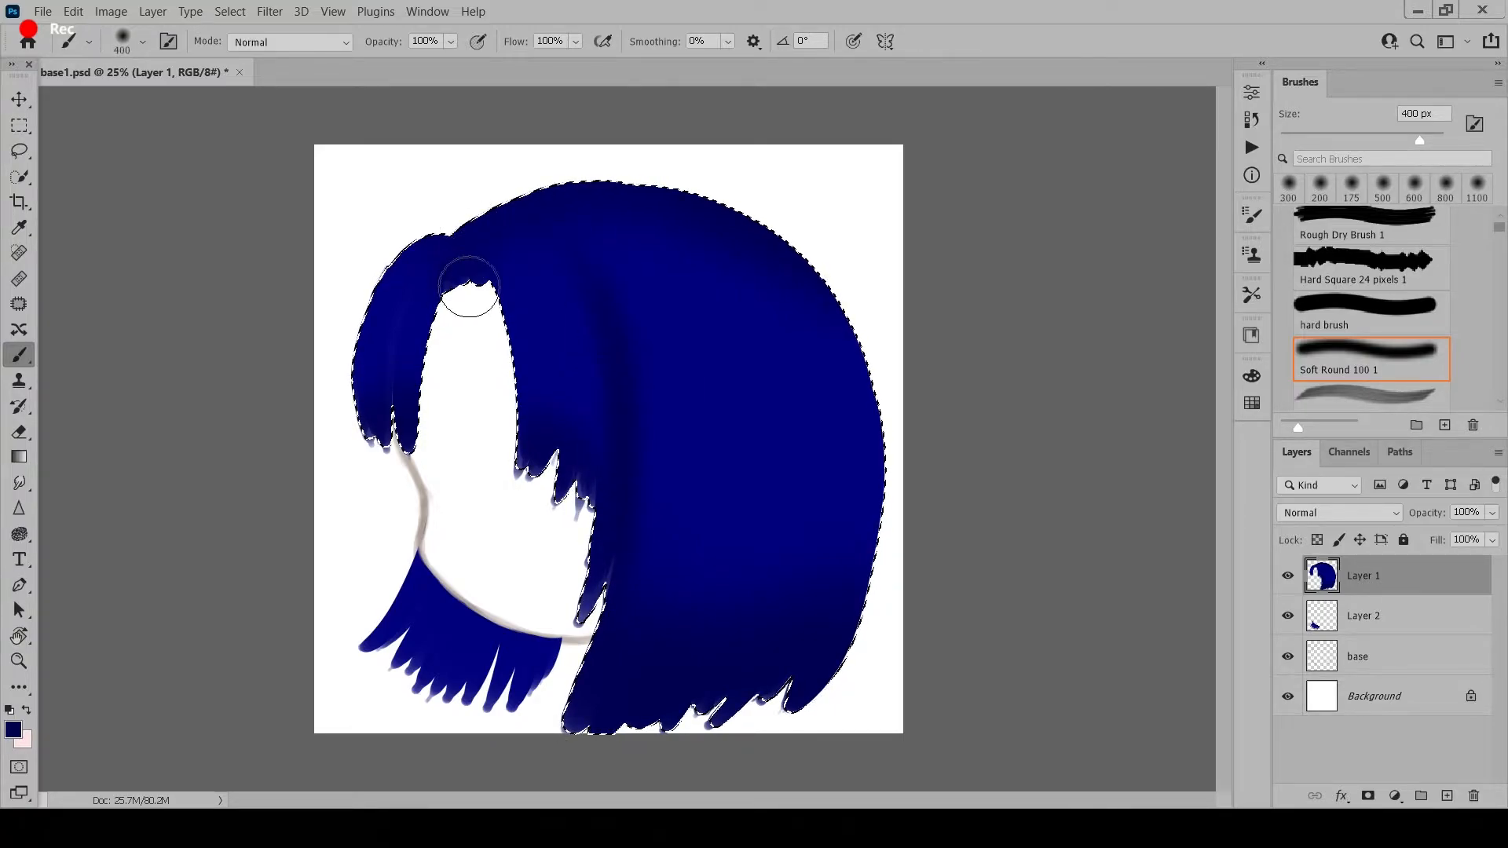
pyautogui.moveTo(470, 287); pyautogui.dragTo(465, 269)
pyautogui.press('[')
pyautogui.press(']')
pyautogui.press(']')
pyautogui.press(']')
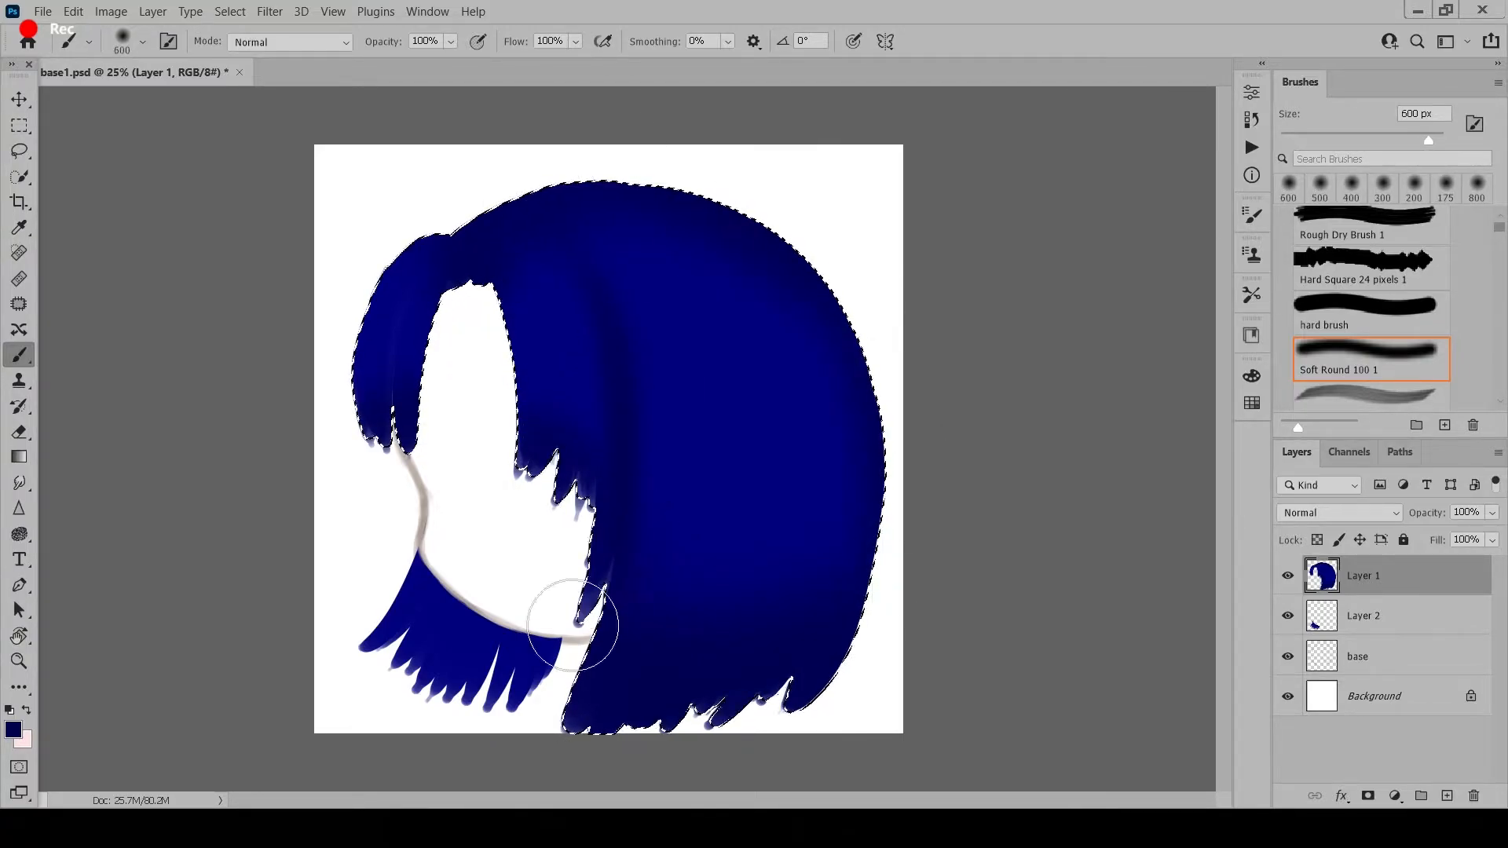
# - Select the jaw strands on Layer 2, darken them with a large dark navy soft brush and clear the selection
pyautogui.hotkey('alt', '[')
pyautogui.click(20, 176)
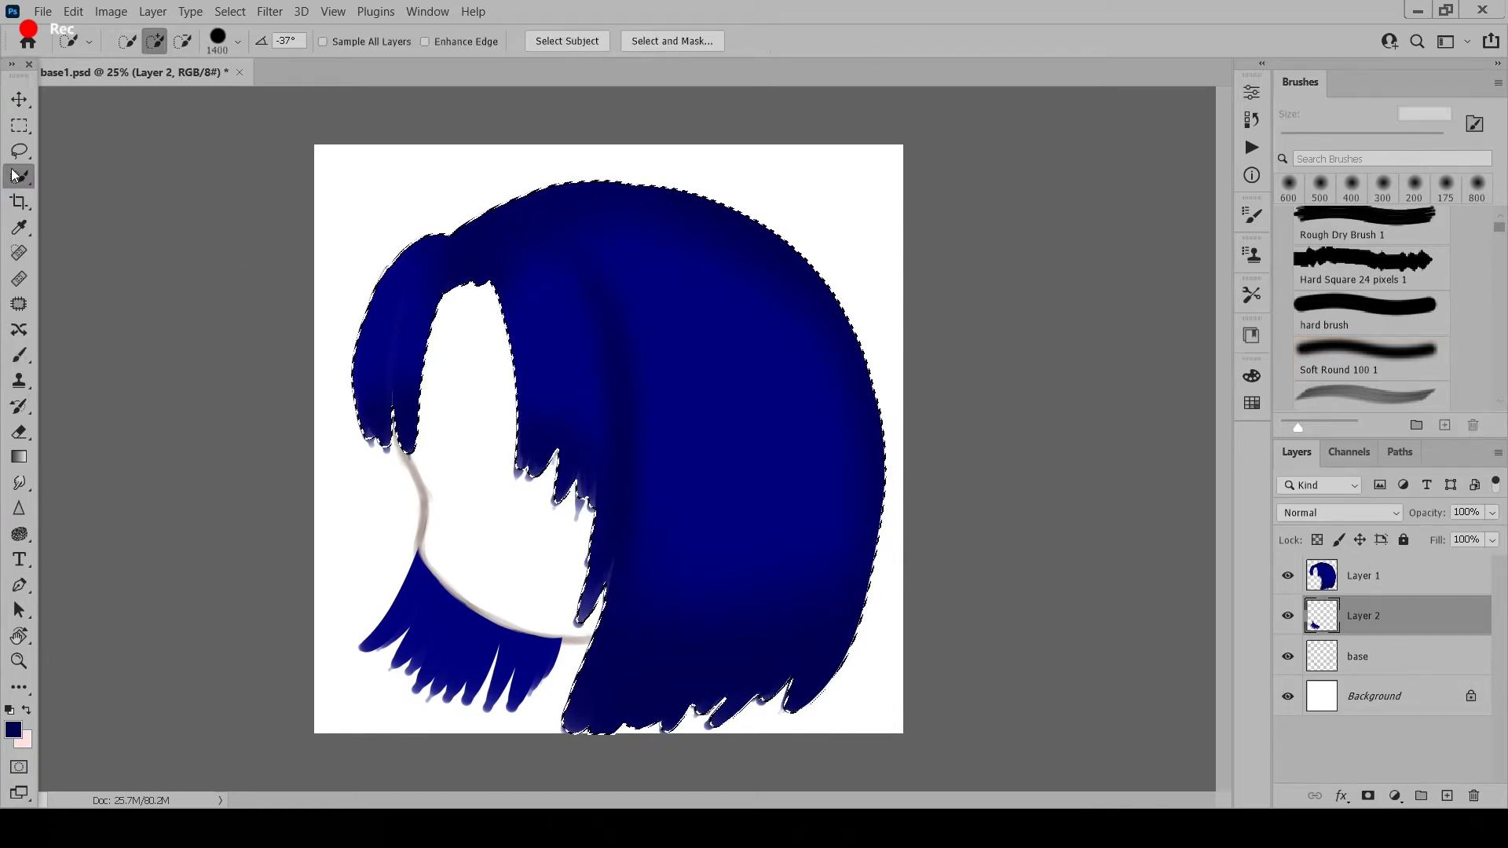
pyautogui.moveTo(437, 639); pyautogui.dragTo(517, 558)
pyautogui.hotkey('ctrl', 'd')
pyautogui.click(516, 542)
pyautogui.press('v')
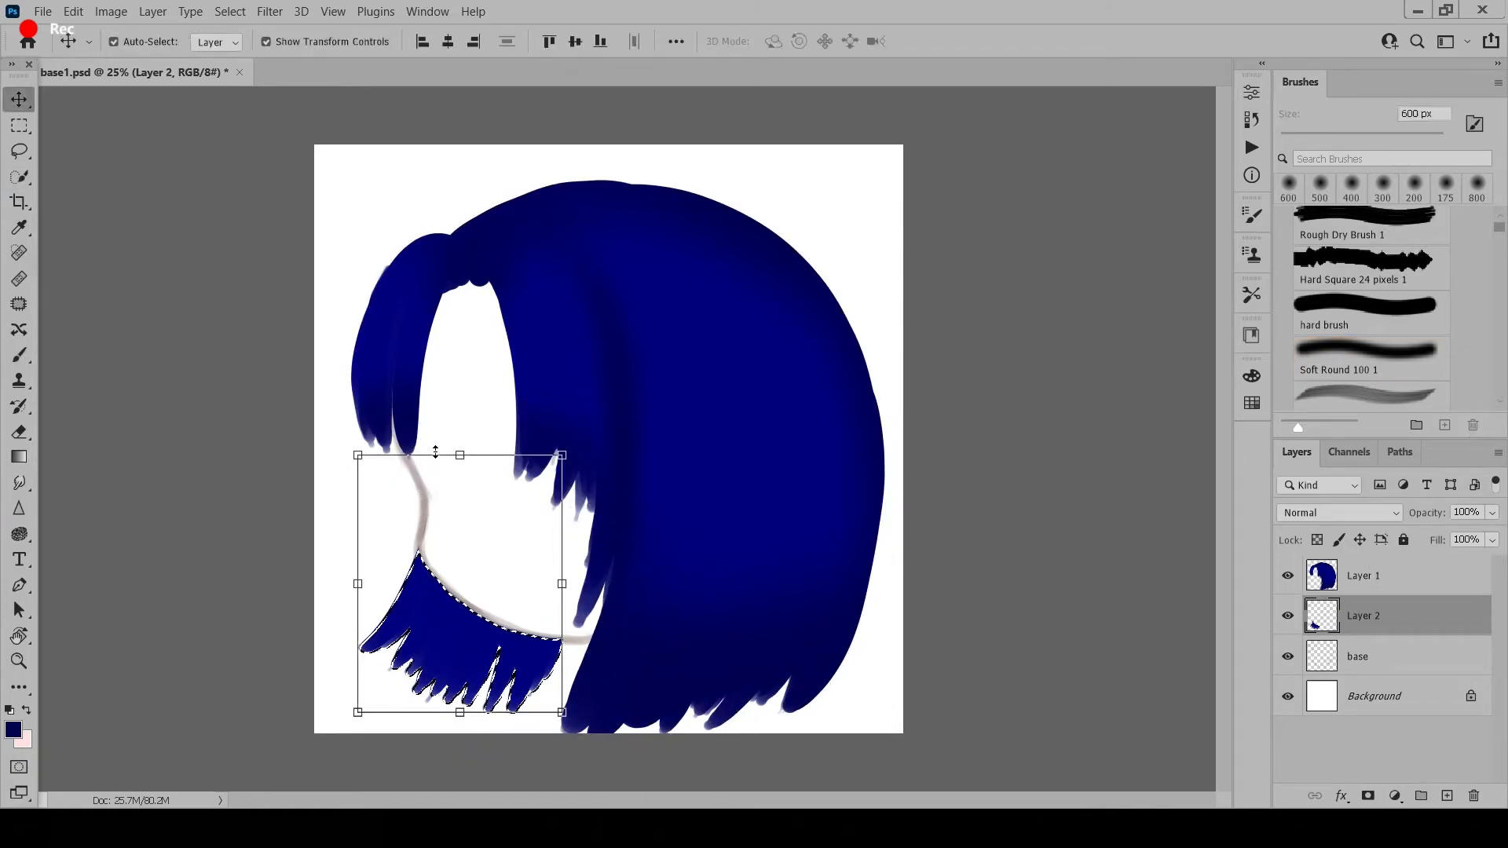
pyautogui.press('b')
pyautogui.press(']')
pyautogui.moveTo(421, 605); pyautogui.dragTo(519, 651)
pyautogui.hotkey('ctrl', 'd')
# - Select the main hair on Layer 1 again with the Quick Selection tool
pyautogui.click(19, 177)
pyautogui.click(1367, 585)
pyautogui.moveTo(505, 270); pyautogui.dragTo(966, 411)
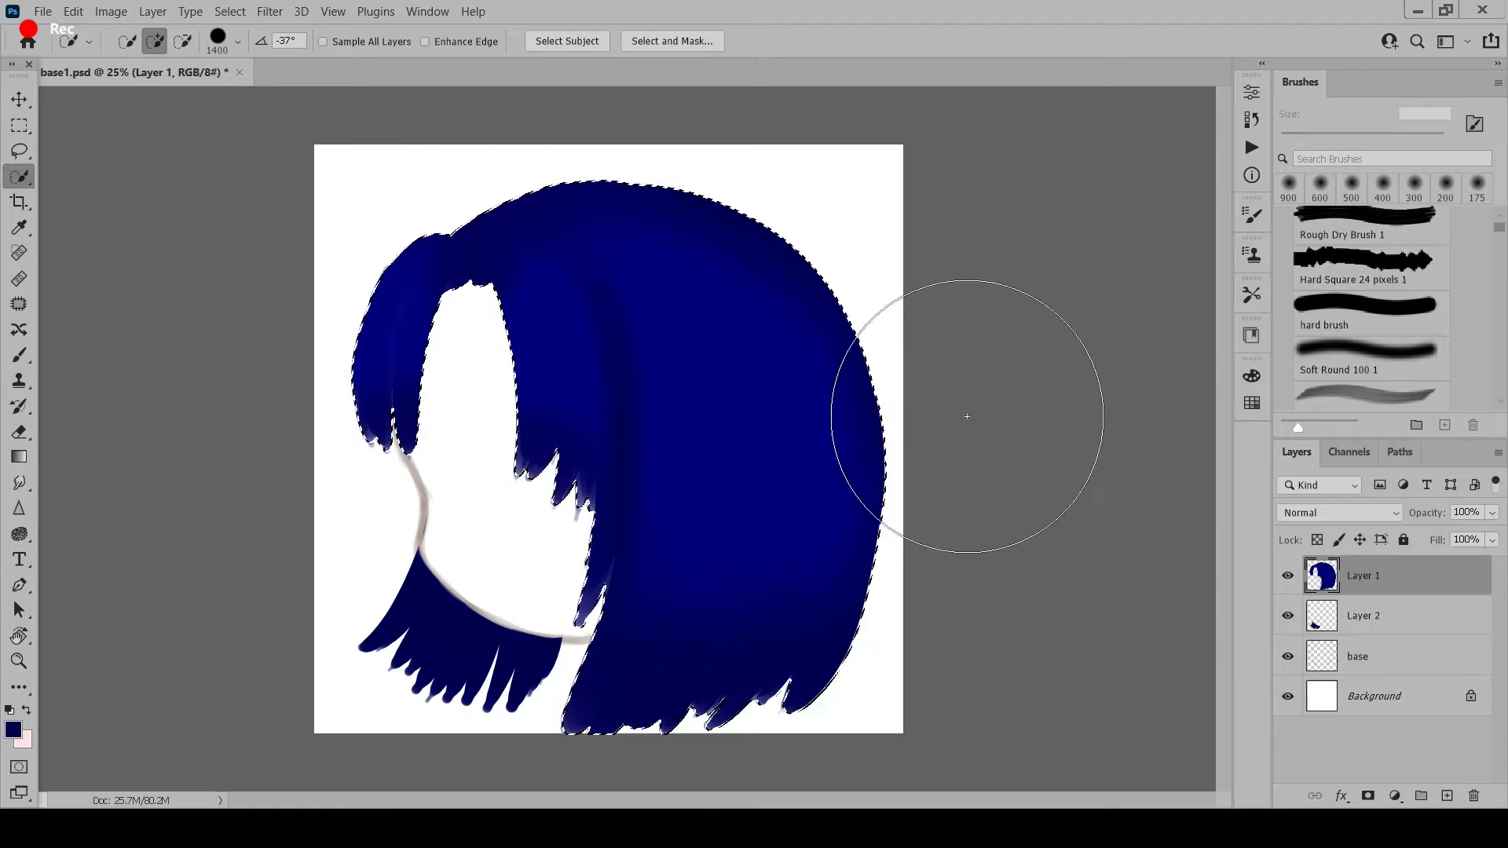
# - Sample the hair's navy and change the foreground colour to the lighter blue 2062bb
pyautogui.press('i')
pyautogui.click(675, 355)
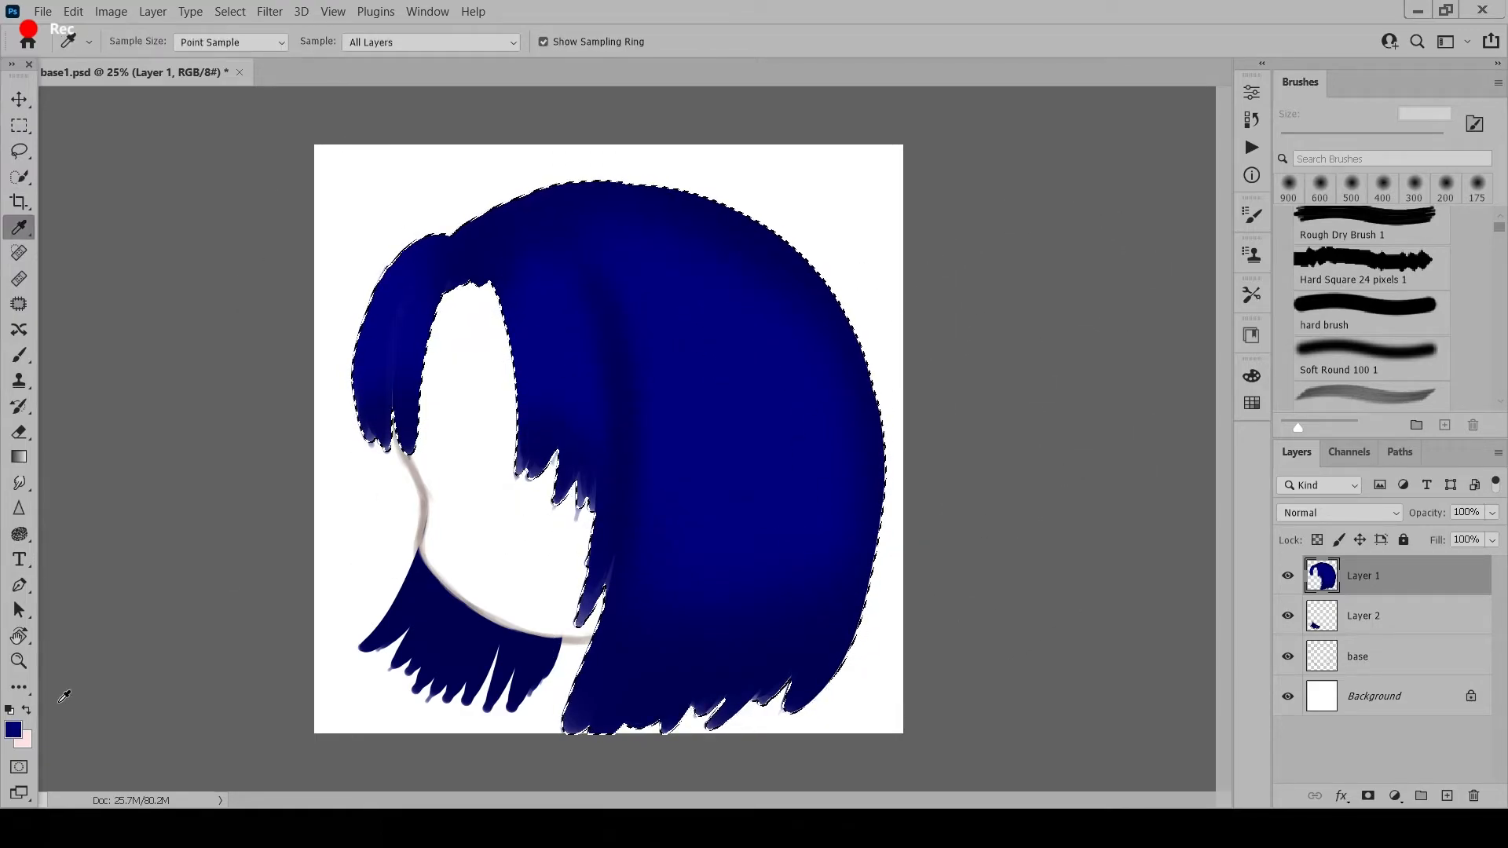
pyautogui.click(14, 729)
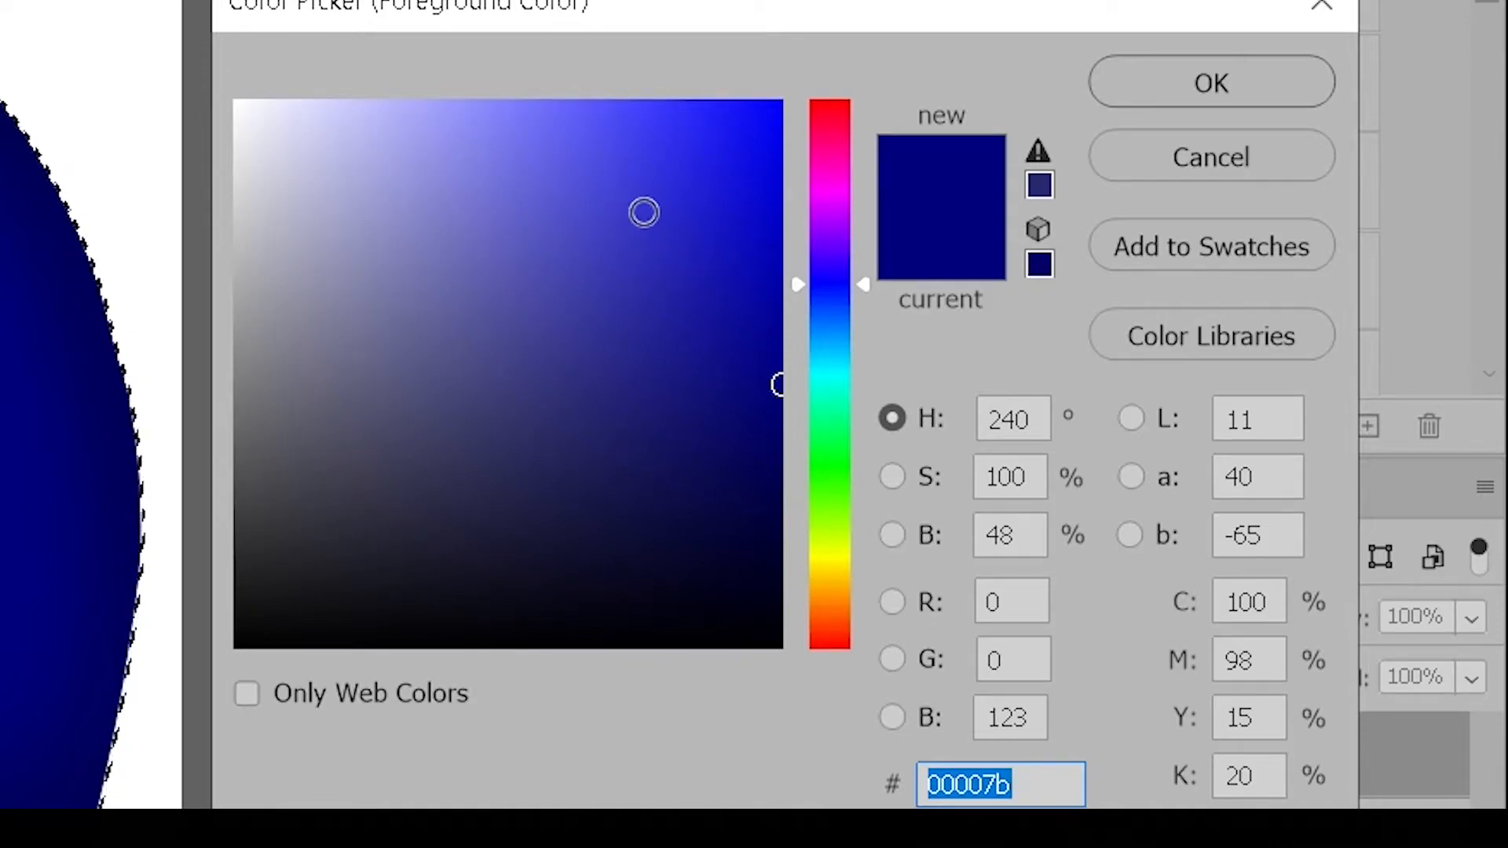
pyautogui.click(690, 247)
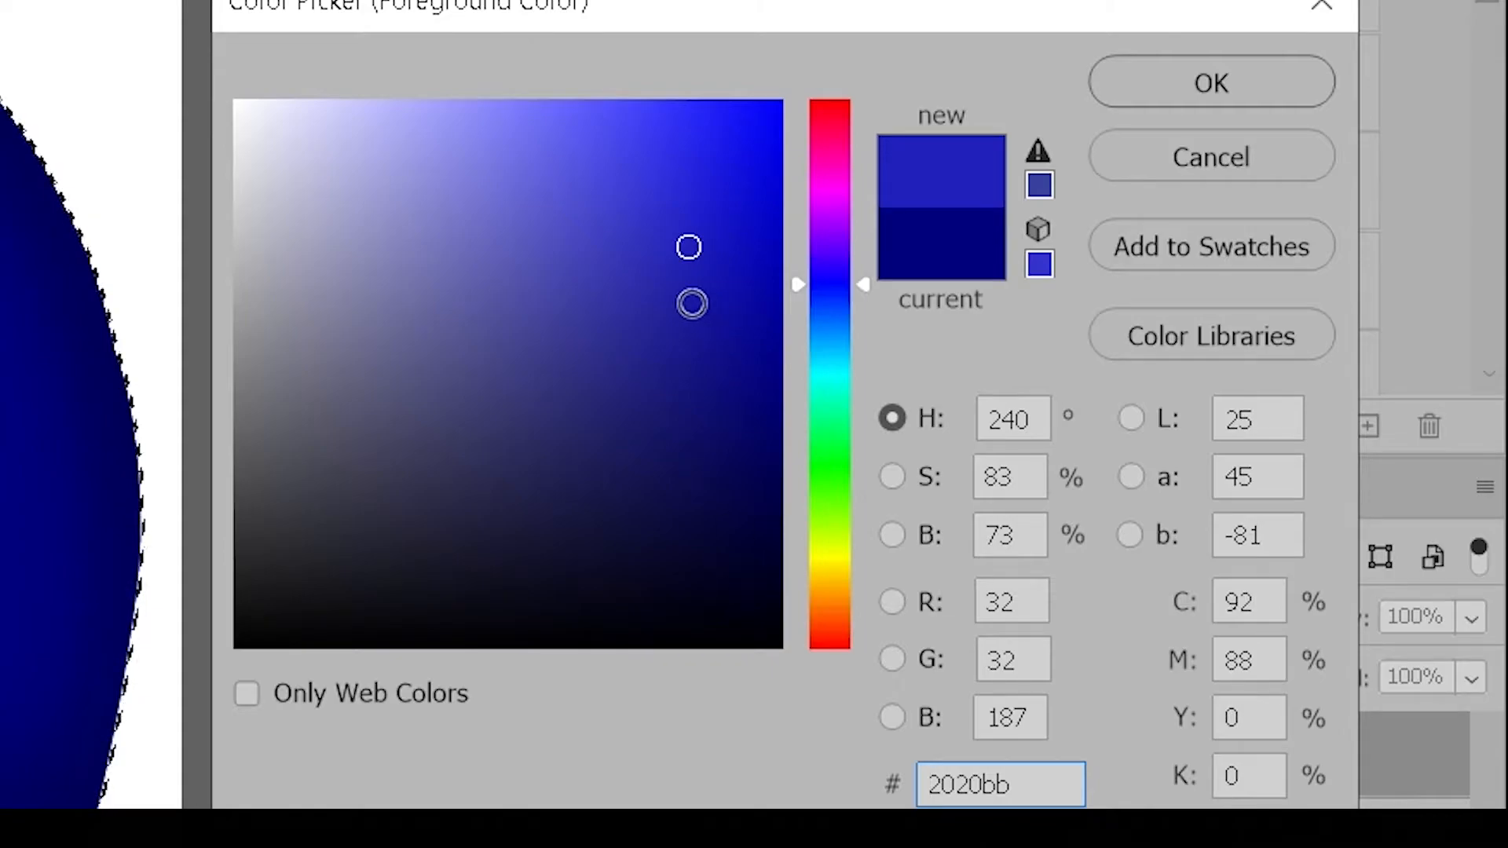
pyautogui.moveTo(832, 285); pyautogui.dragTo(830, 323)
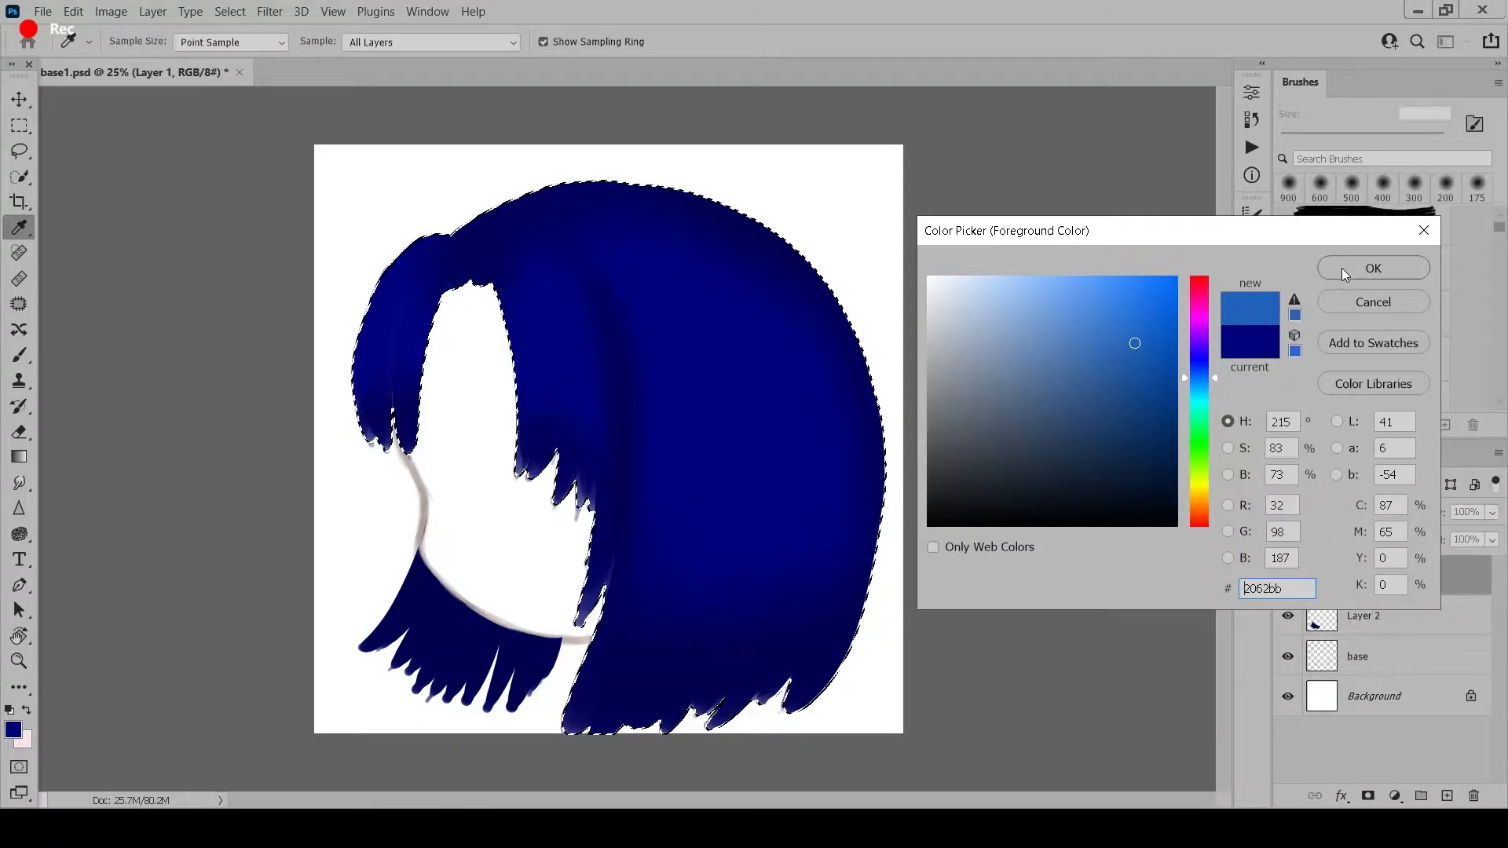
pyautogui.click(1341, 271)
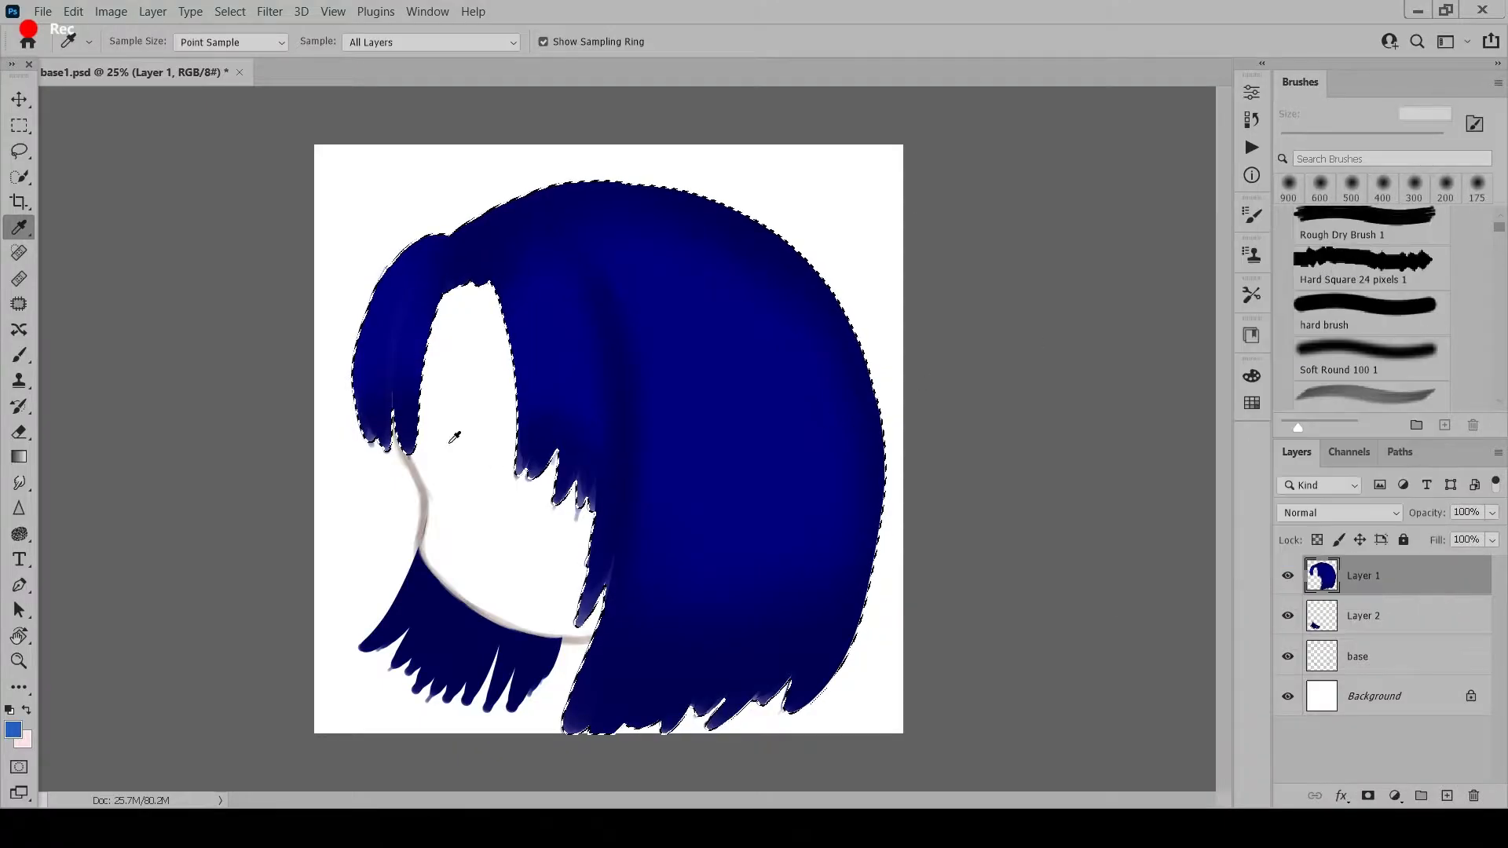
# - Paint a broad light-blue highlight over the upper back hair beside the dark fold, starting at 125 px and enlarging the soft brush
pyautogui.press('b')
pyautogui.press('[')
pyautogui.press('[')
pyautogui.press('[')
pyautogui.press('[')
pyautogui.press('[')
pyautogui.press('[')
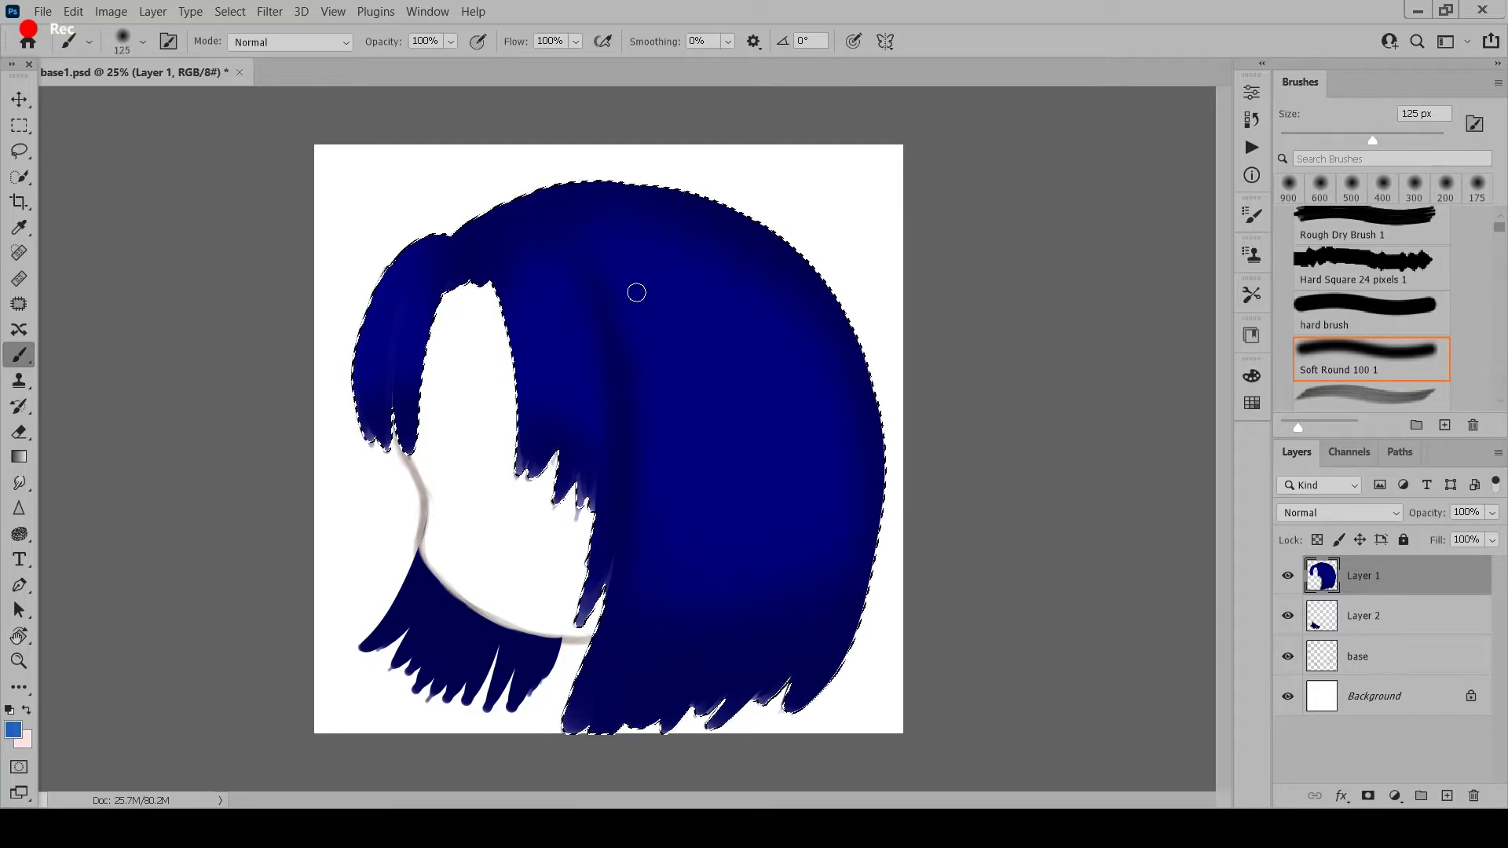
pyautogui.moveTo(605, 260); pyautogui.dragTo(656, 432)
pyautogui.press(']')
pyautogui.moveTo(638, 334)
pyautogui.mouseDown()
pyautogui.moveTo(663, 523)
pyautogui.moveTo(671, 471)
pyautogui.mouseUp()
pyautogui.press(']')
pyautogui.press(']')
pyautogui.press(']')
pyautogui.moveTo(667, 364)
pyautogui.mouseDown()
pyautogui.moveTo(661, 289)
pyautogui.moveTo(680, 330)
pyautogui.moveTo(734, 367)
pyautogui.moveTo(787, 357)
pyautogui.moveTo(668, 279)
pyautogui.moveTo(805, 384)
pyautogui.mouseUp()
pyautogui.press('[')
pyautogui.press('[')
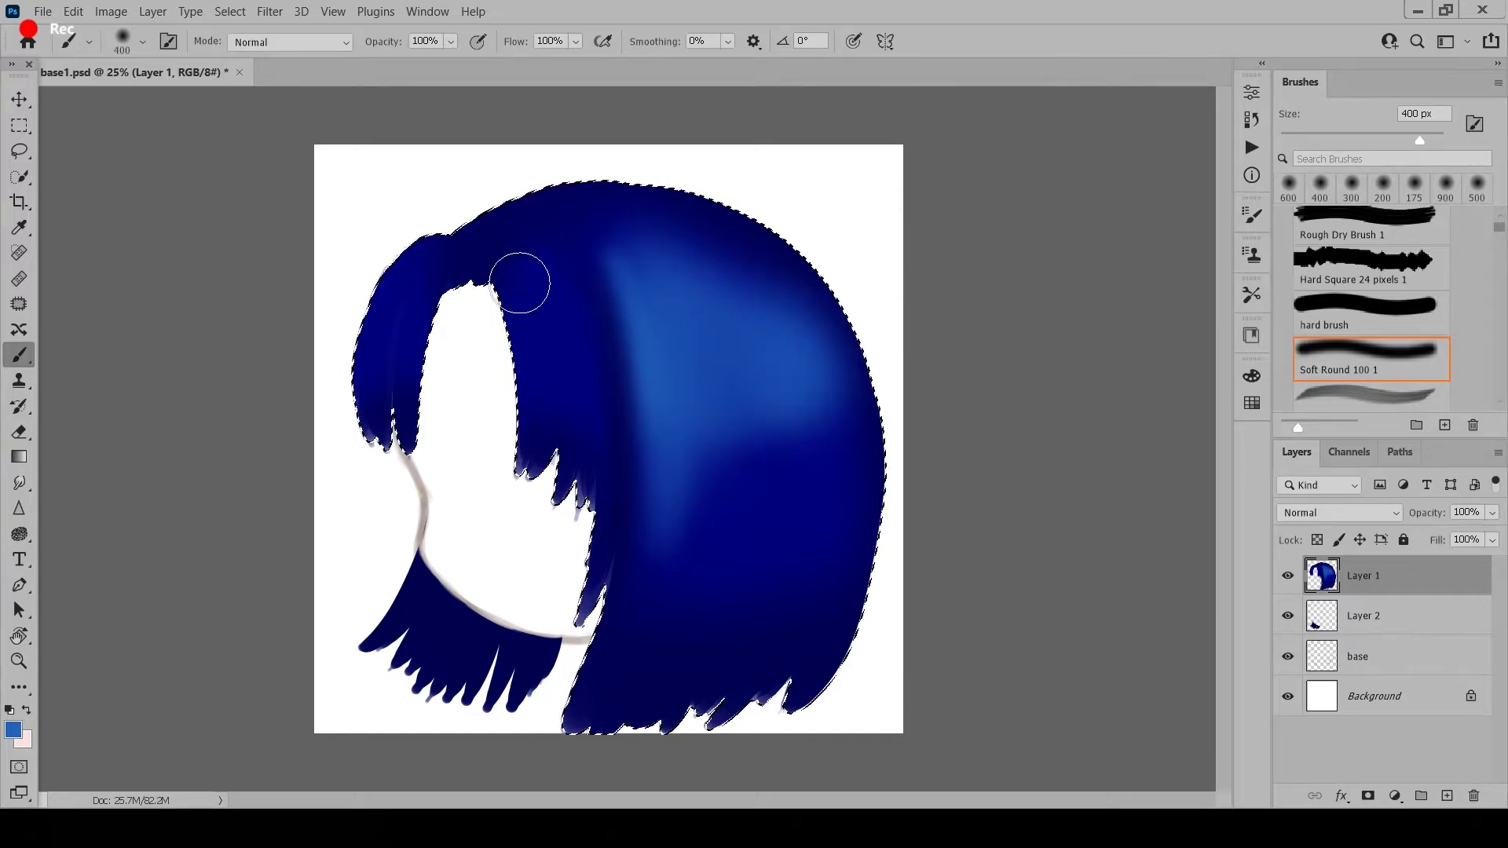
# - Add light-blue highlights to the fringe beside the face and the front side lock, with progressively smaller soft brush sizes from 400 px
pyautogui.moveTo(522, 282); pyautogui.dragTo(542, 283)
pyautogui.press('[')
pyautogui.moveTo(561, 402)
pyautogui.mouseDown()
pyautogui.moveTo(565, 421)
pyautogui.moveTo(583, 401)
pyautogui.mouseUp()
pyautogui.moveTo(395, 284); pyautogui.dragTo(417, 318)
pyautogui.press('[')
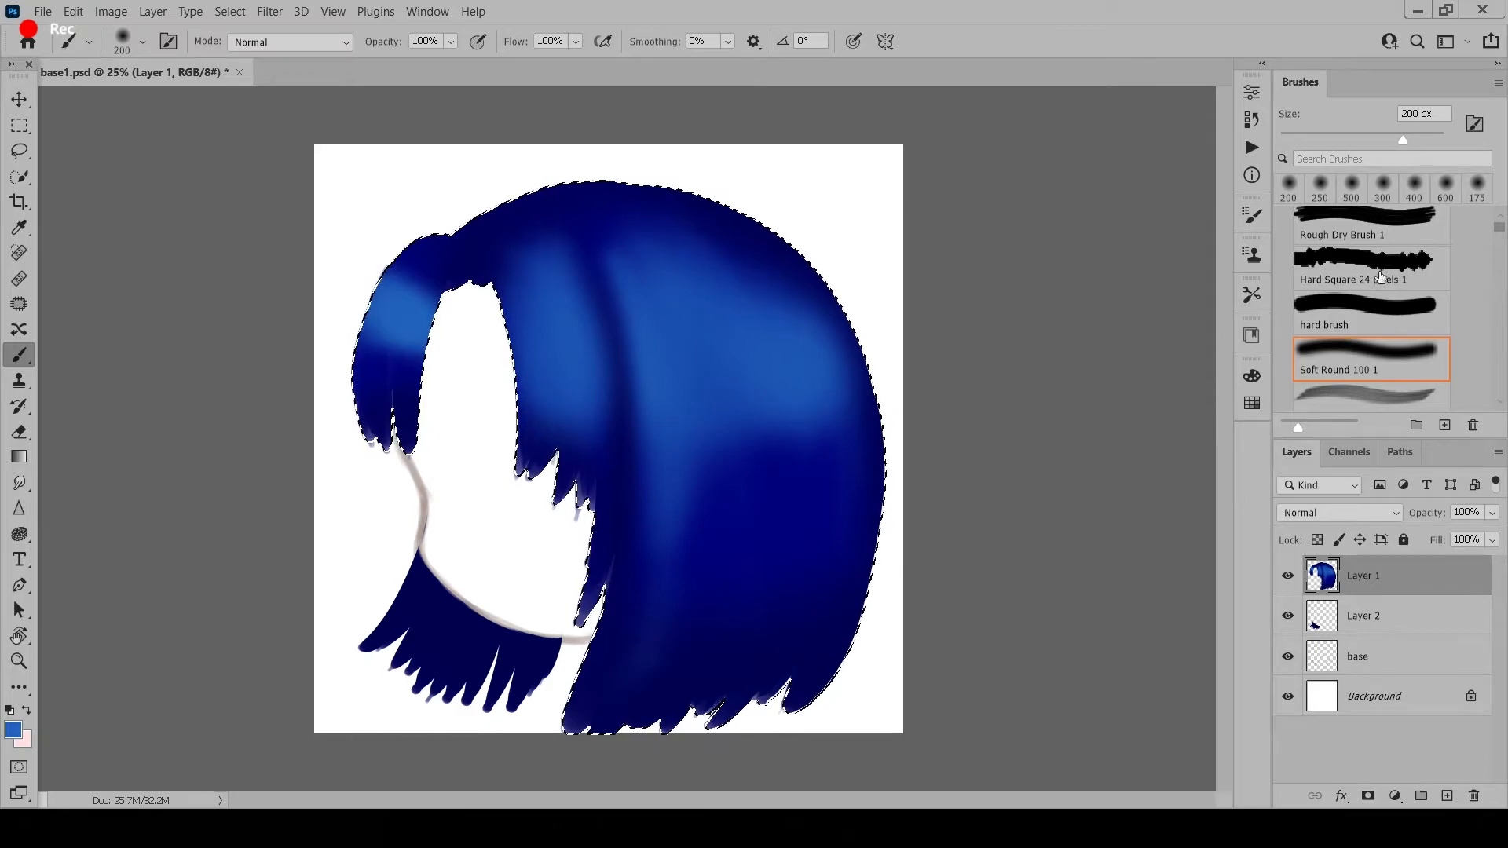
# - Choose the hard brush preset and set its tip spacing to 1%
pyautogui.click(1371, 313)
pyautogui.click(1252, 215)
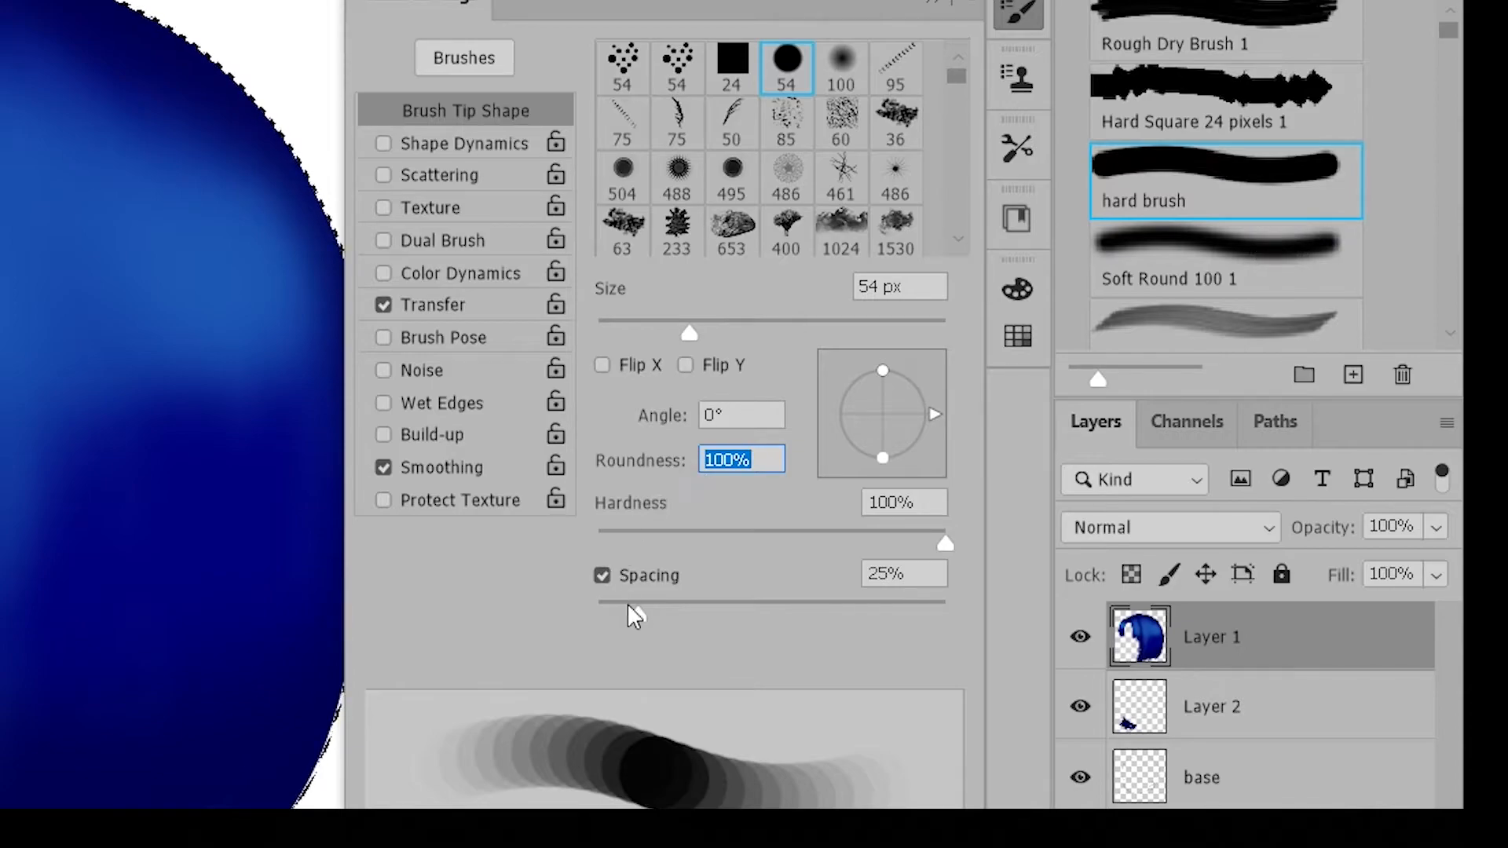
pyautogui.moveTo(633, 614)
pyautogui.mouseDown()
pyautogui.moveTo(620, 614)
pyautogui.moveTo(633, 614)
pyautogui.mouseUp()
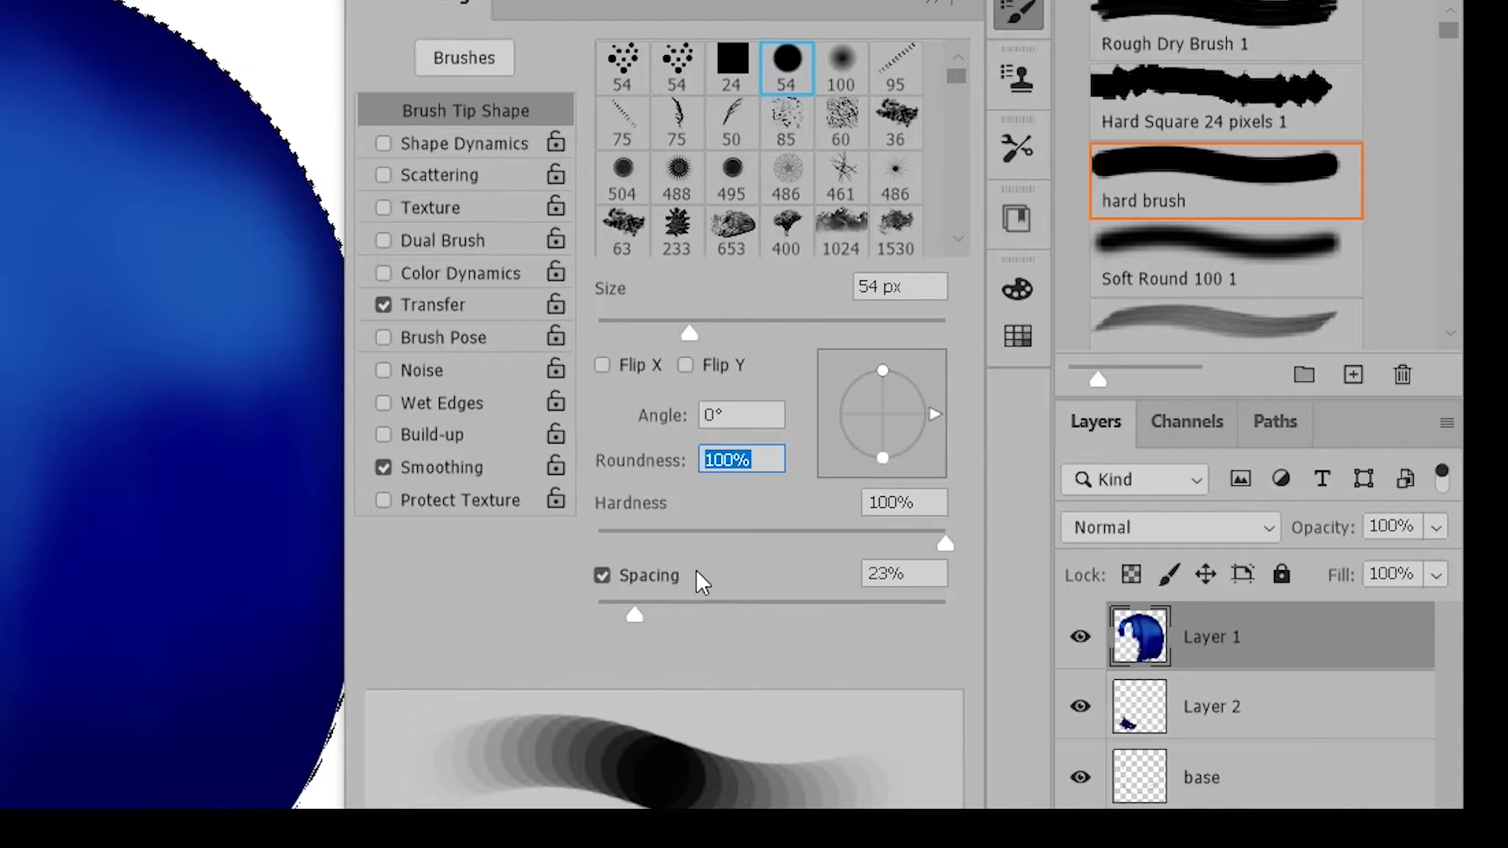
pyautogui.moveTo(635, 615); pyautogui.dragTo(597, 614)
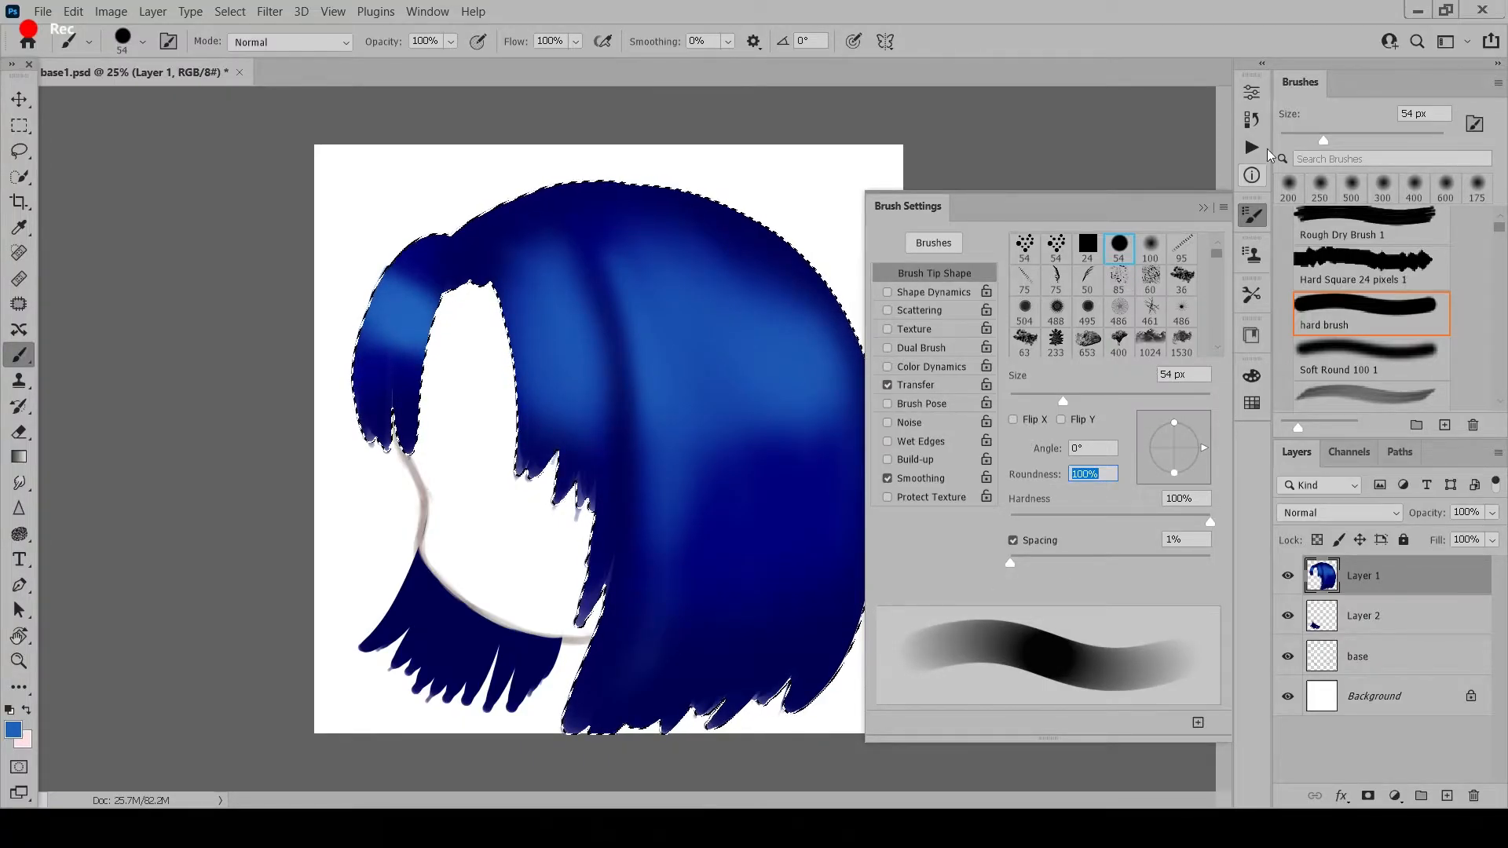
pyautogui.press('F5')
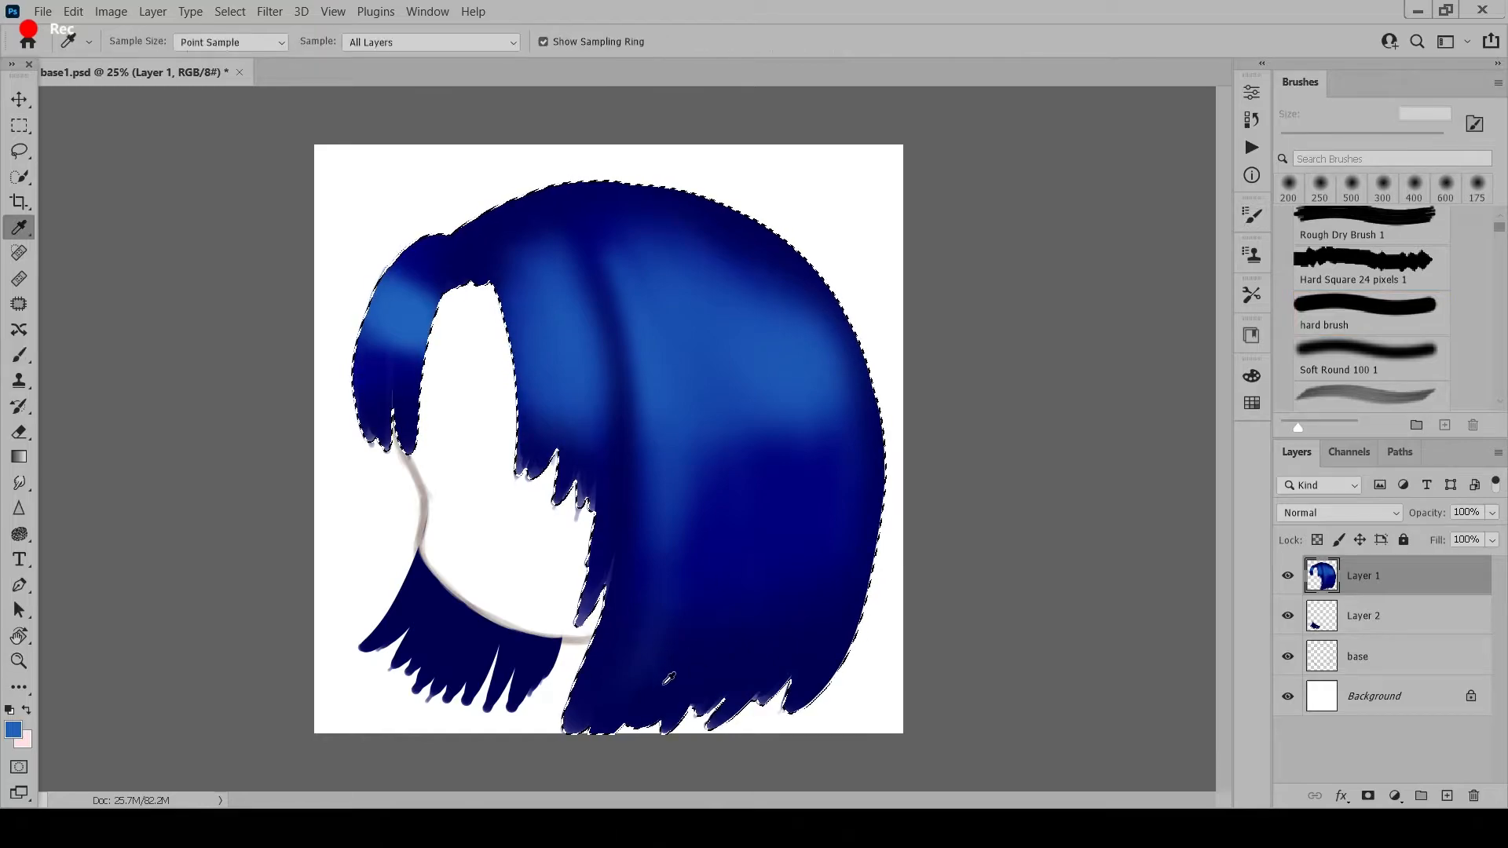
# - Sample the dark navy near the hair's lower edge and deepen the fold behind the fringe with the hard brush at 40 to 100 px
pyautogui.keyDown('alt'); pyautogui.click(664, 679); pyautogui.keyUp('alt')
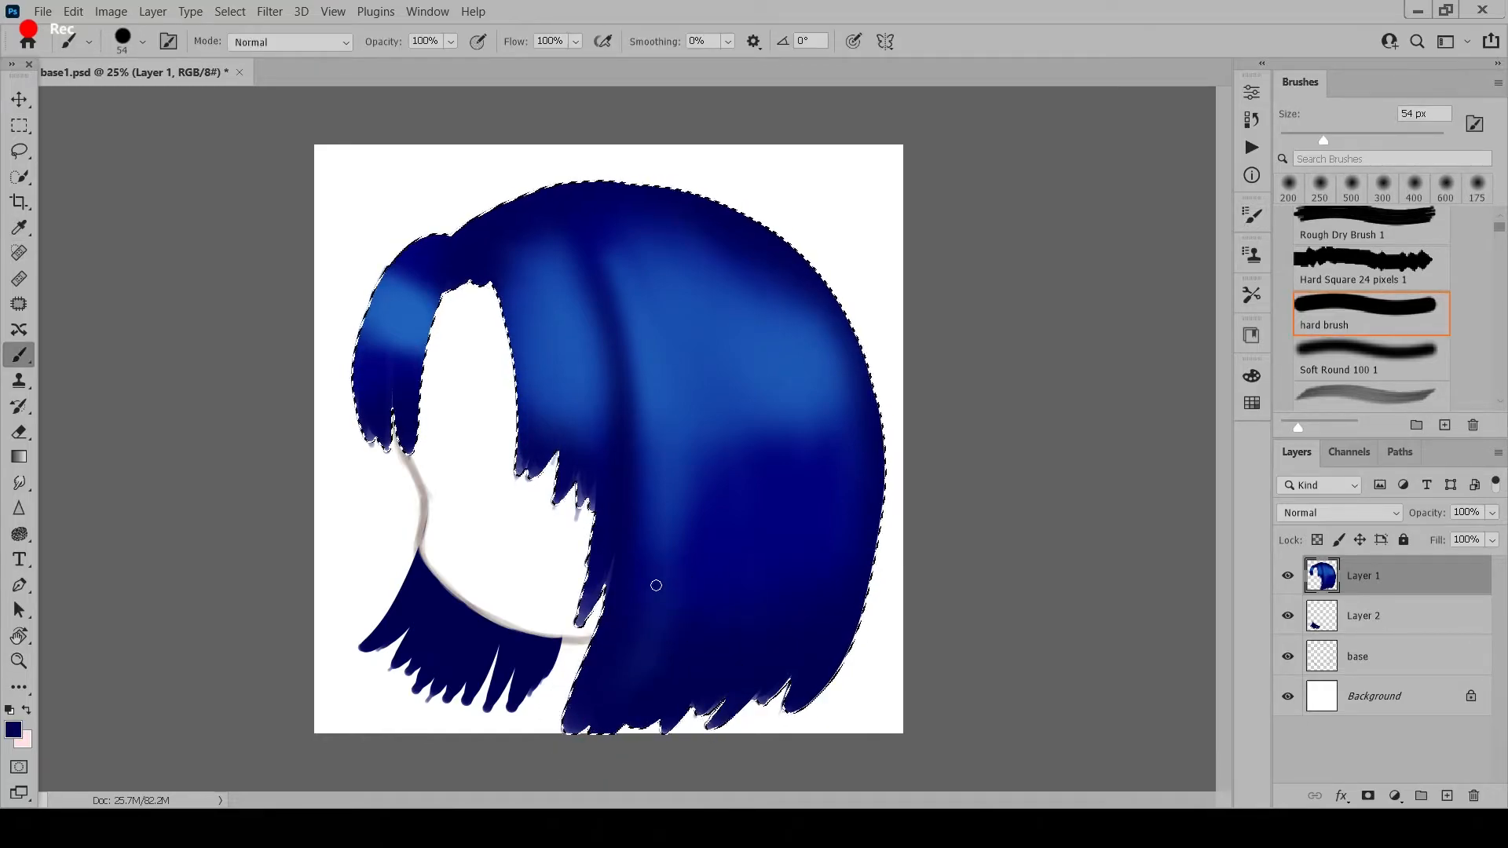
pyautogui.press('[')
pyautogui.press('[')
pyautogui.press(']')
pyautogui.press(']')
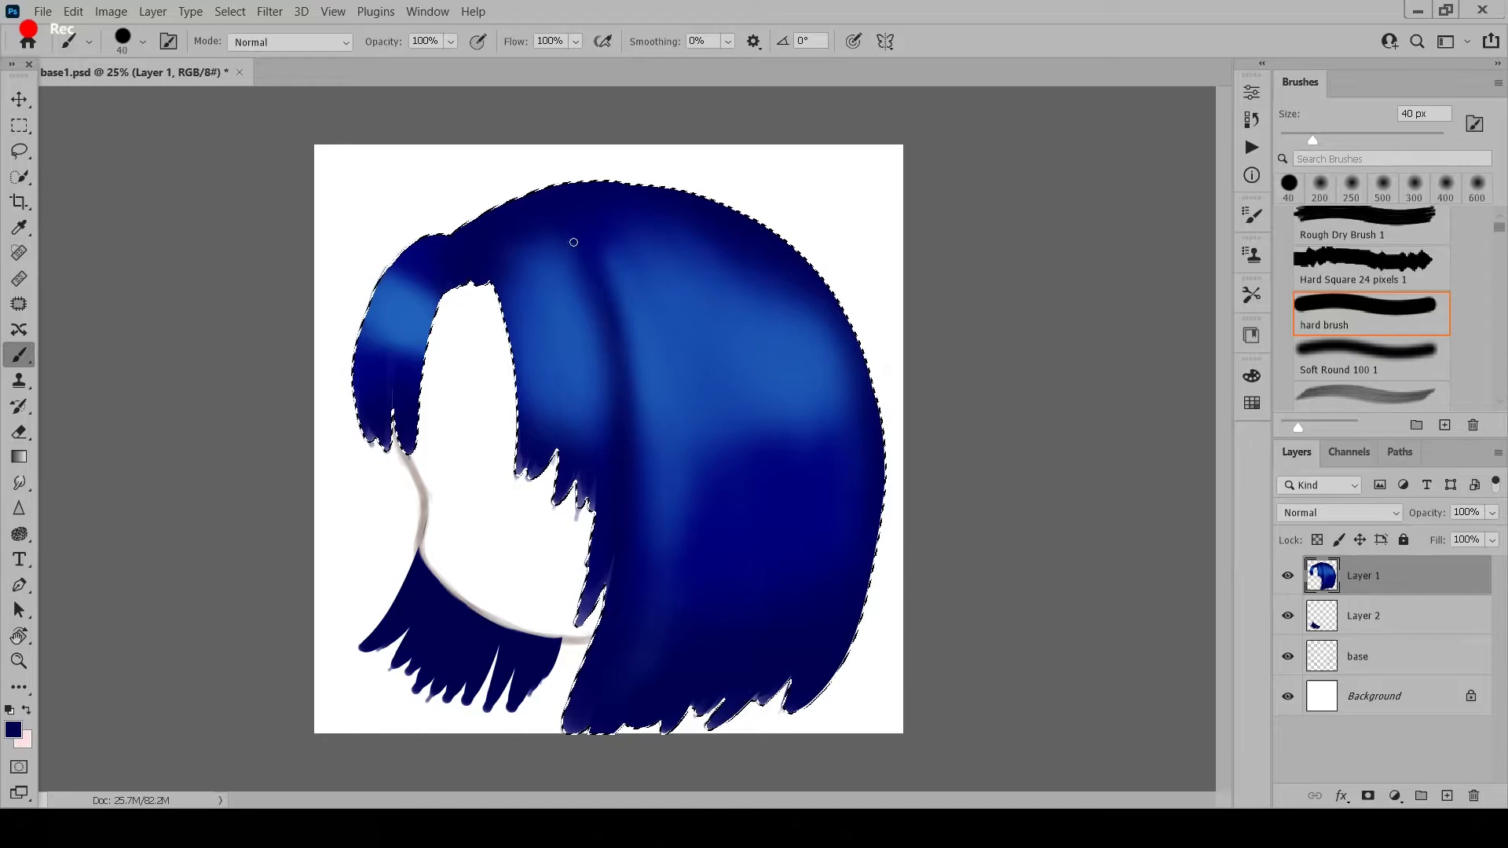
pyautogui.press(']')
pyautogui.press(']')
pyautogui.press(']')
pyautogui.press(']')
pyautogui.press(']')
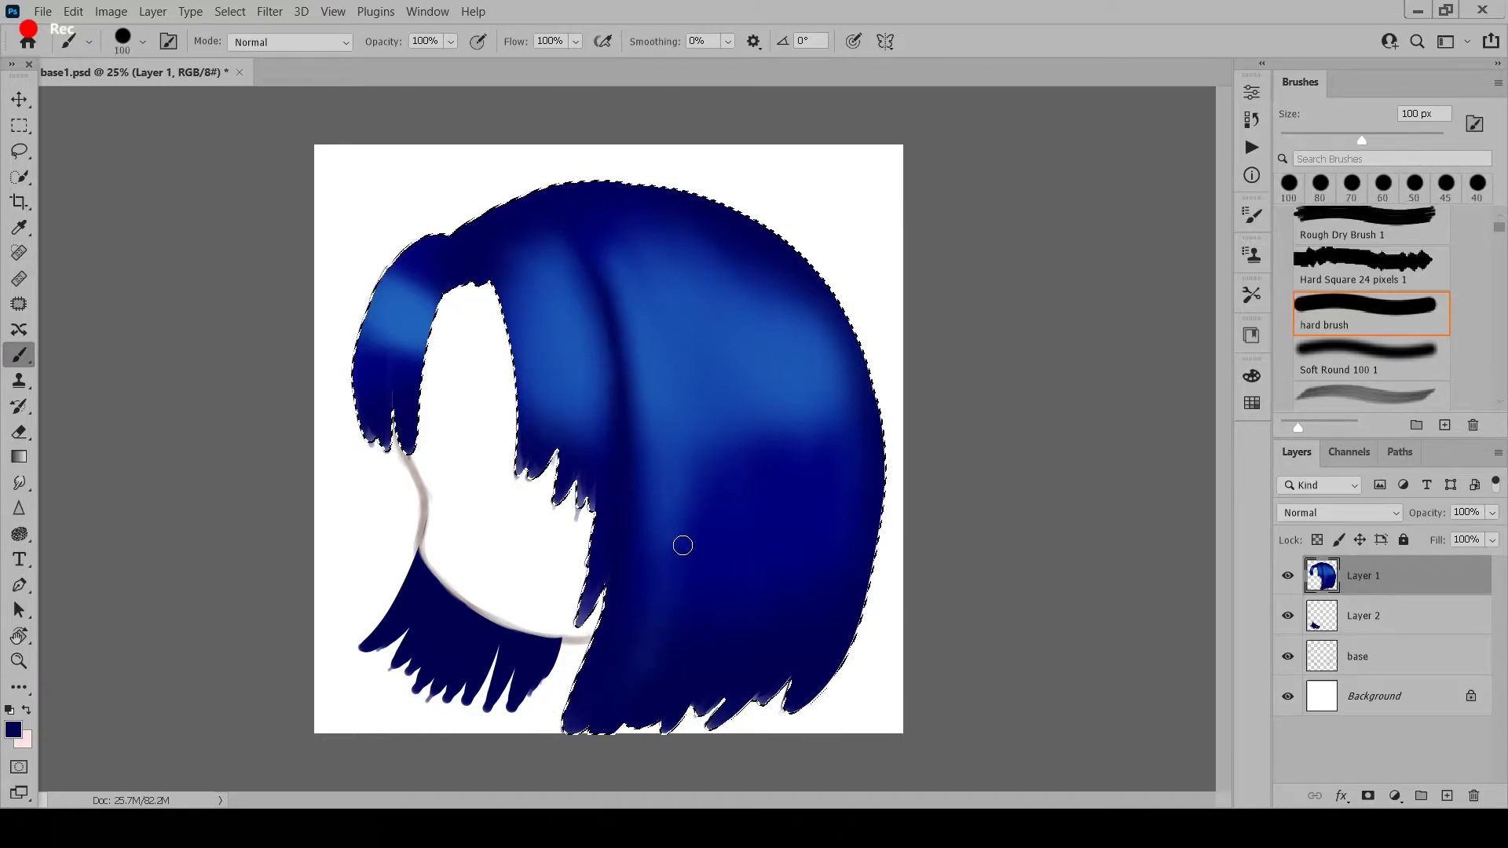
# - Break up the back hair's highlight with dark navy strokes at the crown and lower back, enlarging the brush to 175 px
pyautogui.press(']')
pyautogui.press(']')
pyautogui.press(']')
pyautogui.press('[')
pyautogui.press('[')
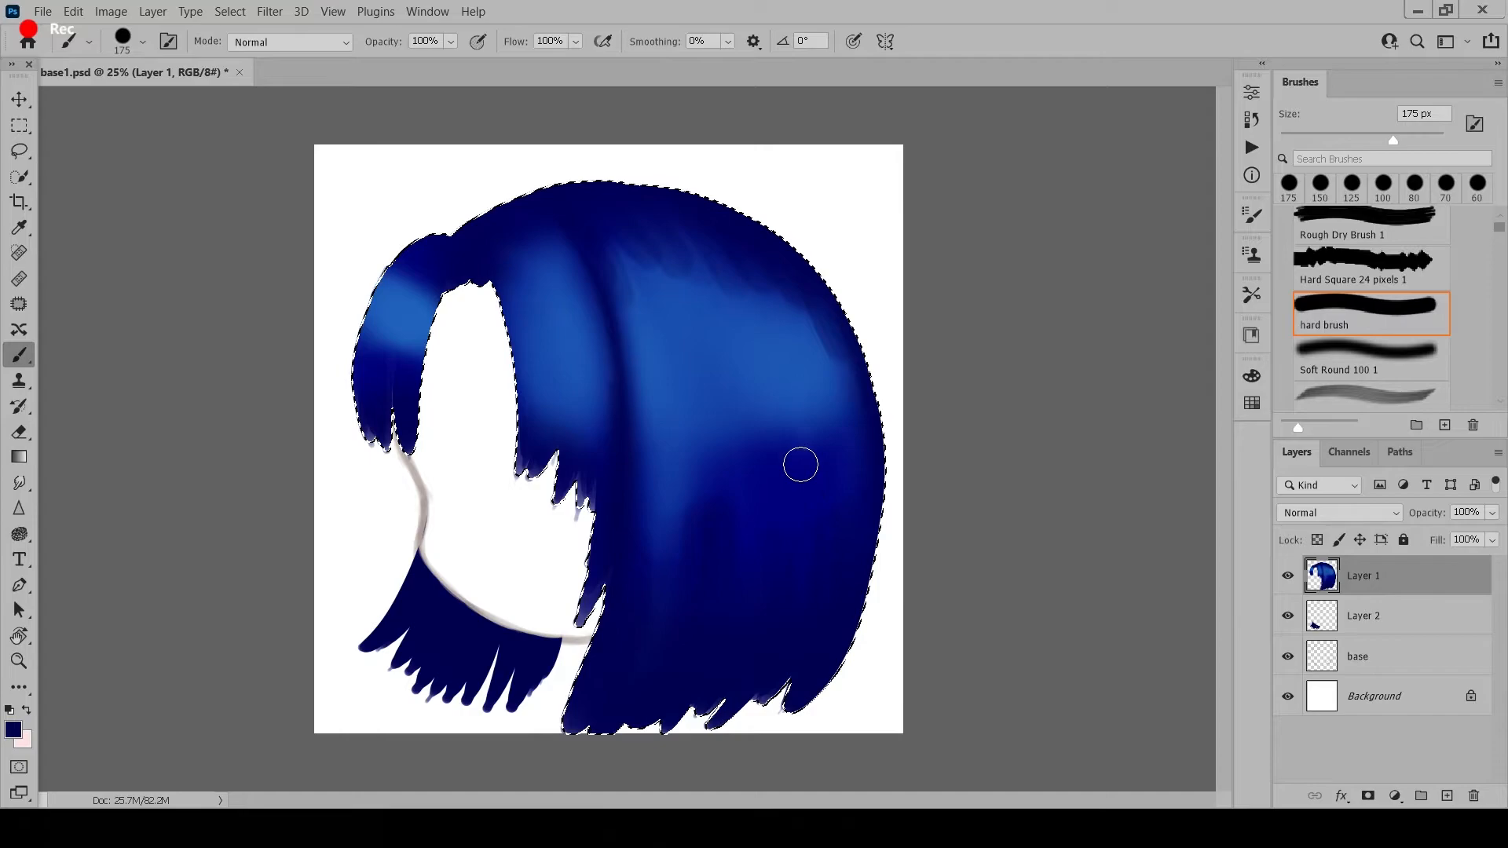
# - Paint thin dark navy strands into the fringe highlight beside the face with the brush reduced to 70 px
pyautogui.press('[')
pyautogui.press('[')
pyautogui.press('[')
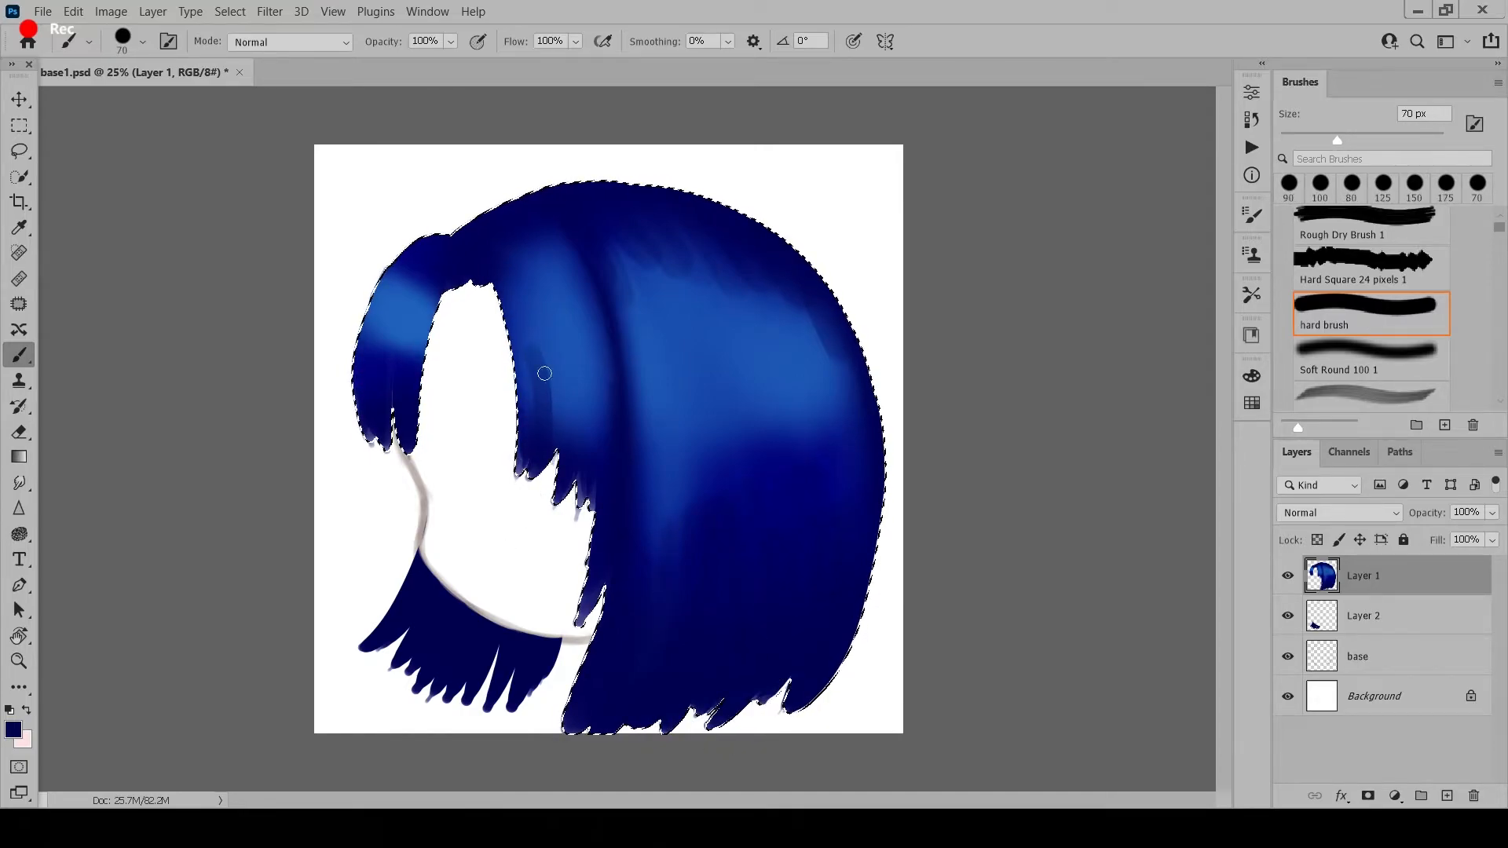
pyautogui.moveTo(544, 373)
pyautogui.mouseDown()
pyautogui.moveTo(550, 389)
pyautogui.moveTo(587, 357)
pyautogui.mouseUp()
pyautogui.press('[')
pyautogui.press(']')
# - Darken the inner edge of the front side lock and the outer edge of the back highlight with larger navy strokes
pyautogui.moveTo(437, 289); pyautogui.dragTo(430, 350)
pyautogui.press(']')
pyautogui.press(']')
pyautogui.press(']')
pyautogui.press(']')
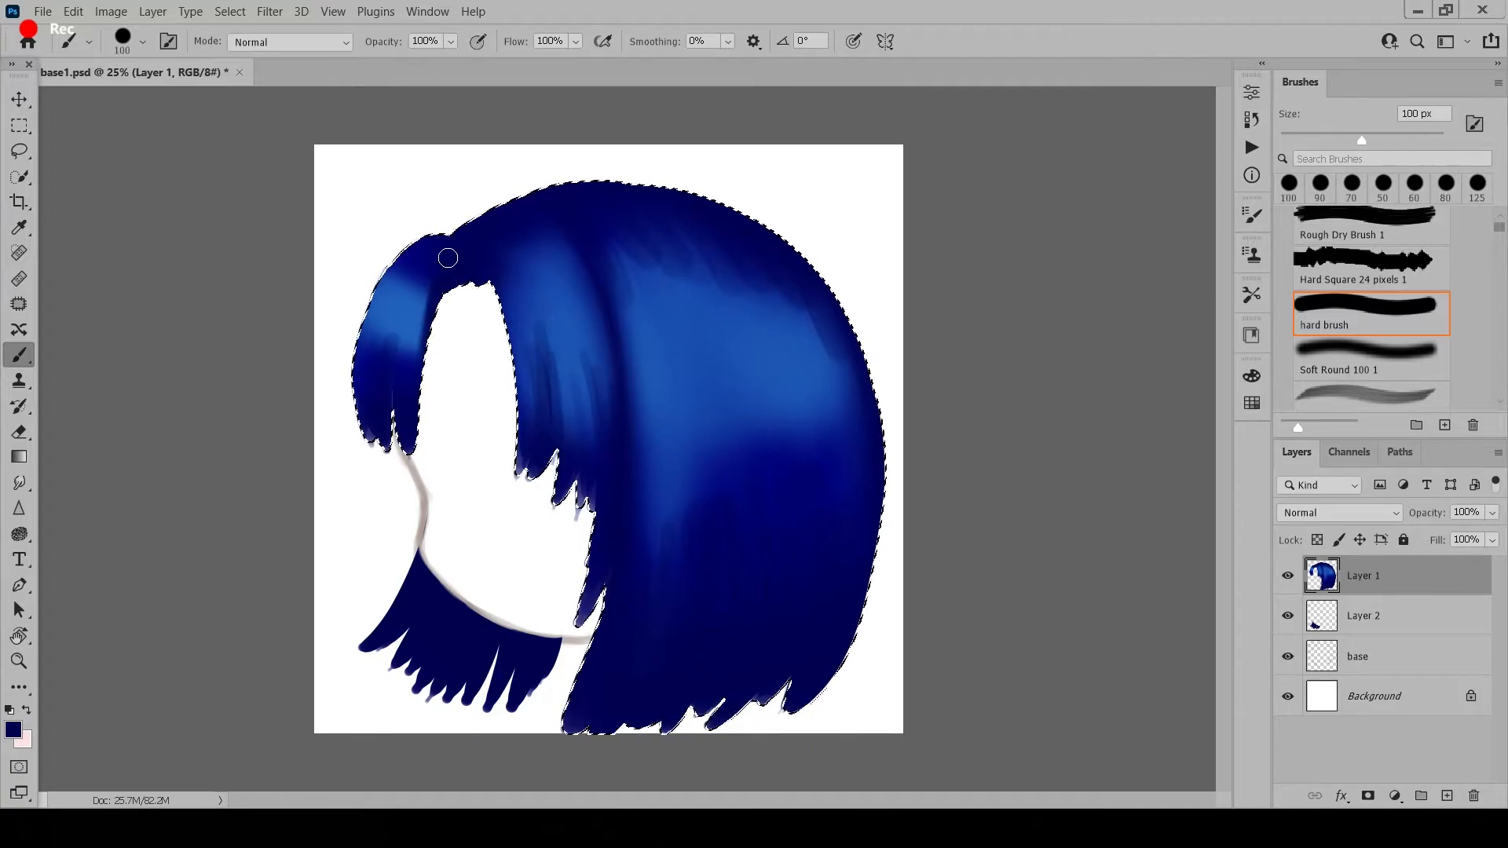
pyautogui.moveTo(825, 330); pyautogui.dragTo(851, 459)
pyautogui.press(']')
pyautogui.press(']')
# - Sample the medium navy and paint long strands down the lower back hair with the hard brush at 90 to 175 px
pyautogui.press('i')
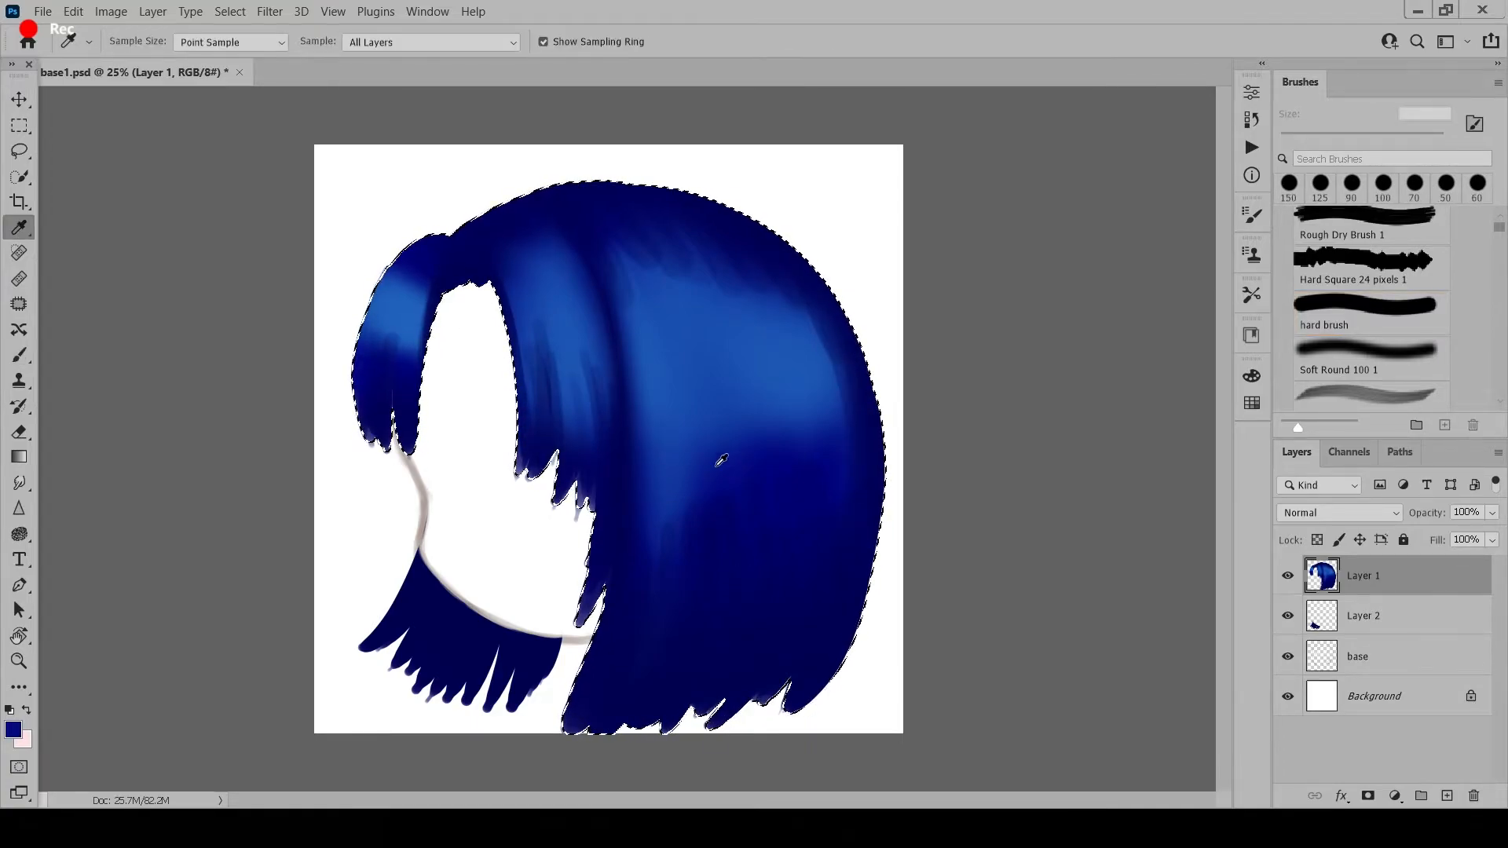
pyautogui.press('b')
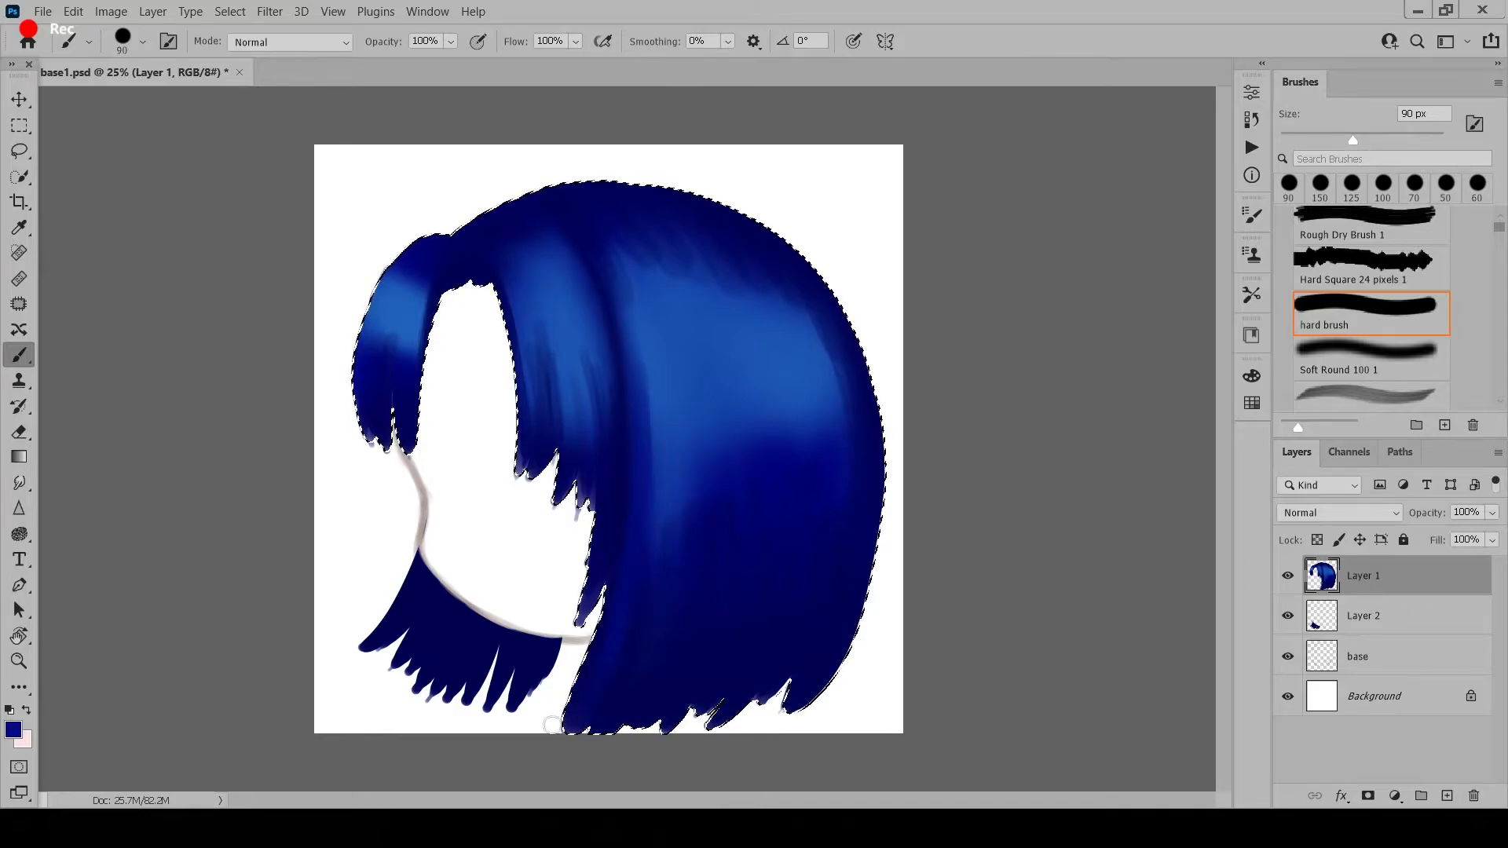
pyautogui.press(']')
pyautogui.press(']')
pyautogui.moveTo(679, 483); pyautogui.dragTo(646, 710)
pyautogui.press(']')
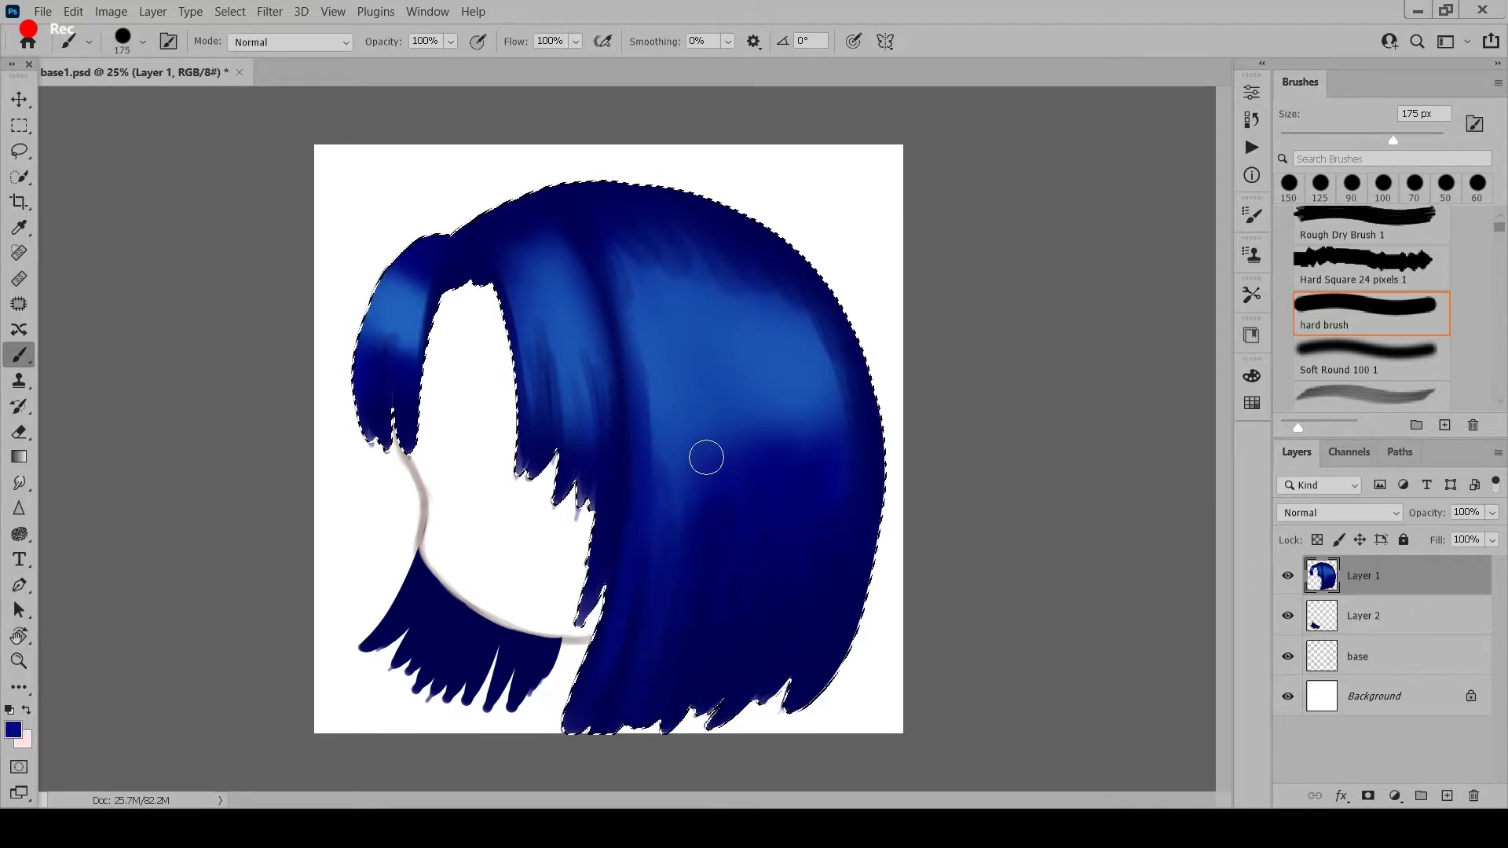
pyautogui.moveTo(704, 458); pyautogui.dragTo(645, 716)
# - Add medium-navy strands to the front side lock at 90 px and across the fringe highlight with a larger brush
pyautogui.press('[')
pyautogui.press('[')
pyautogui.press('[')
pyautogui.moveTo(401, 369); pyautogui.dragTo(397, 303)
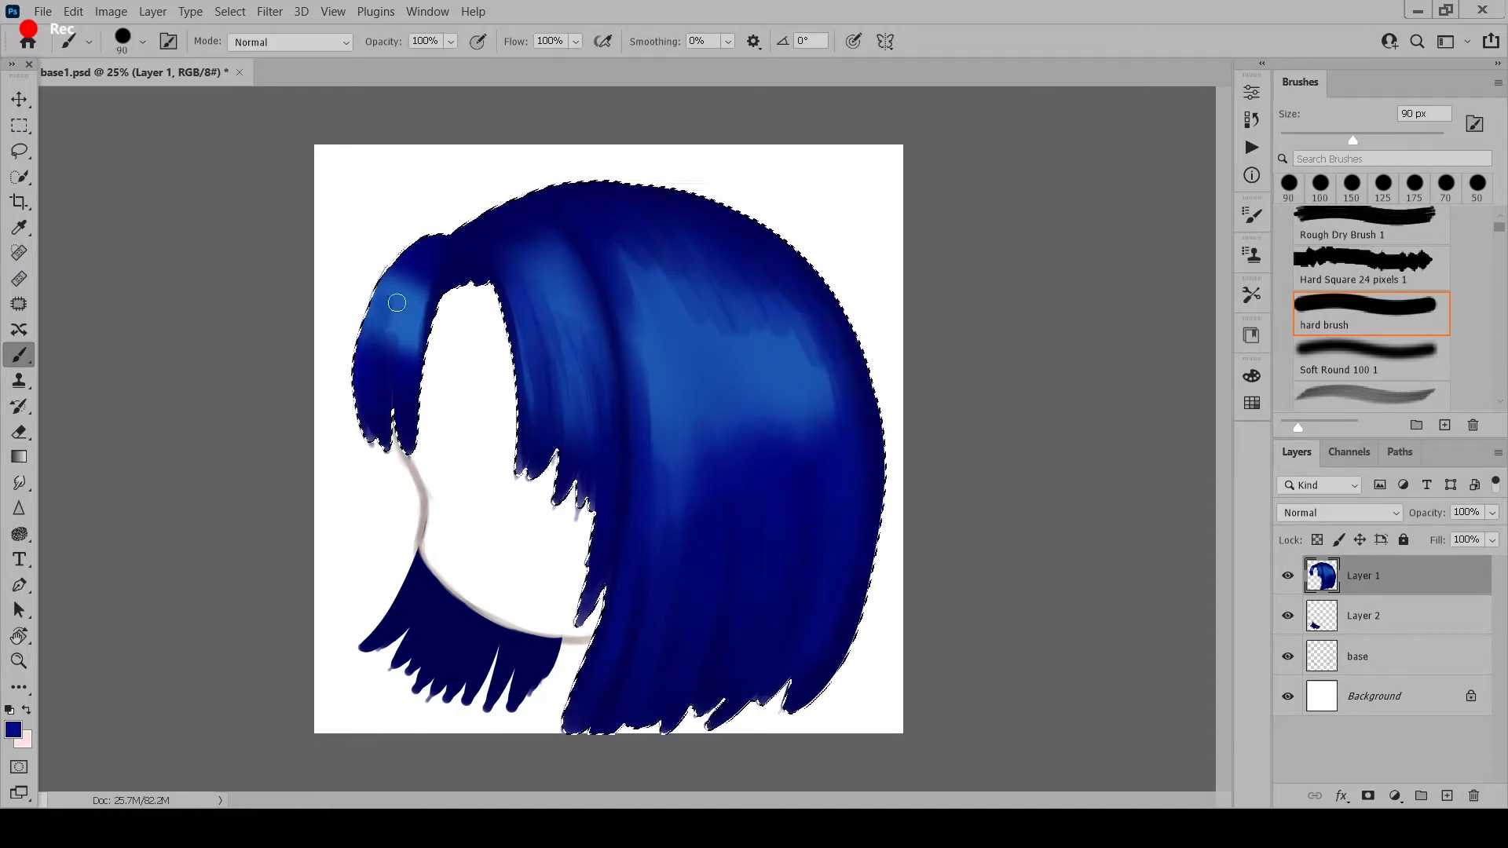
pyautogui.press(']')
pyautogui.press(']')
pyautogui.moveTo(585, 377); pyautogui.dragTo(560, 292)
# - Switch to the dark navy and paint separating strands down the lower back hair with the brush at 60 to 90 px
pyautogui.press('o')
pyautogui.press('b')
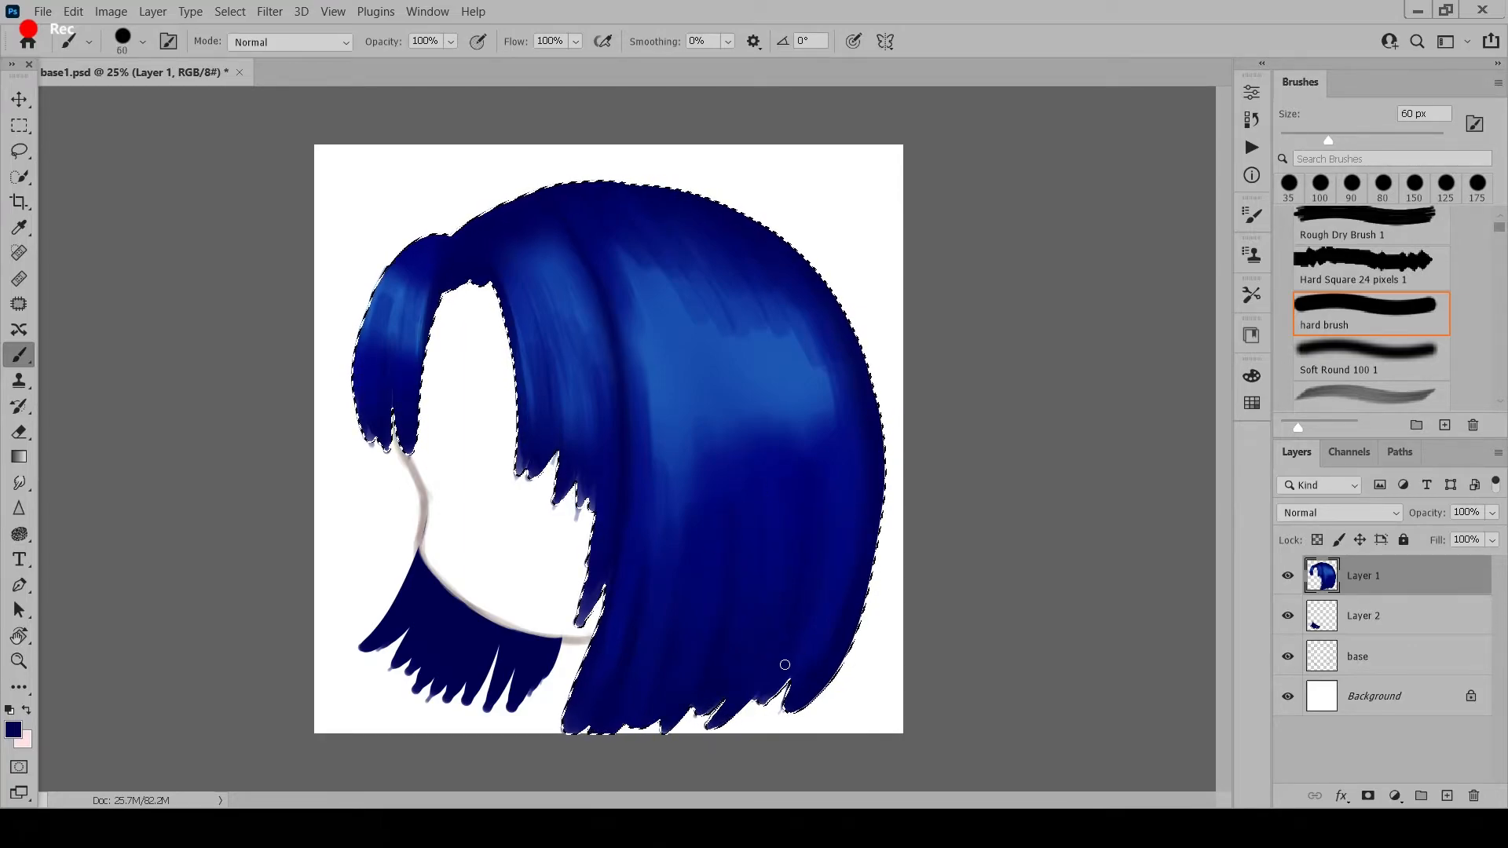
pyautogui.press(']')
pyautogui.press(']')
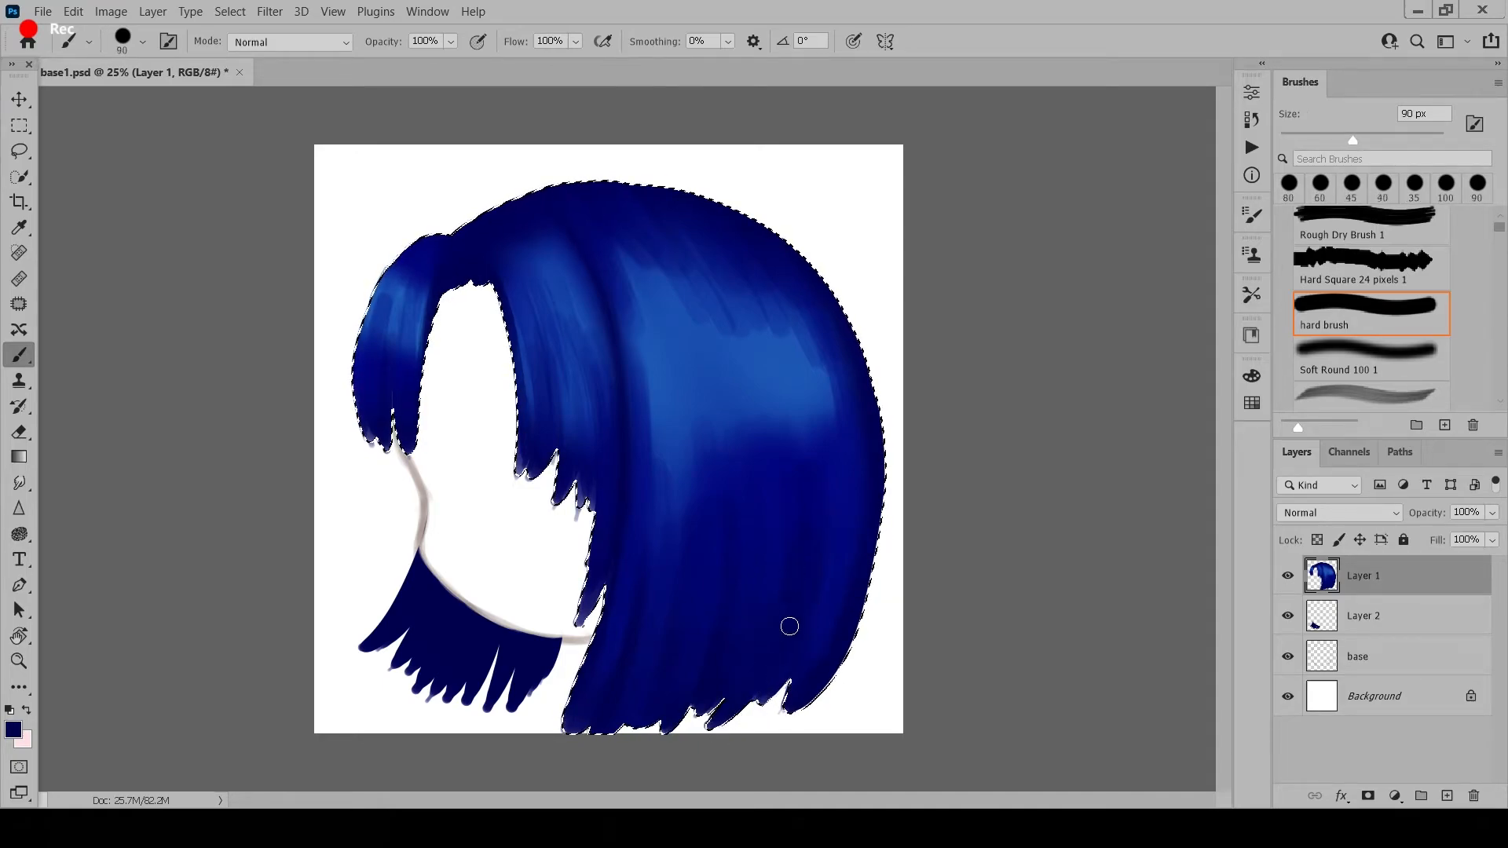
pyautogui.press('[')
pyautogui.press('[')
pyautogui.moveTo(773, 494); pyautogui.dragTo(768, 612)
# - Sample the medium navy from the lower back hair and blend it between the dark strands, enlarging the brush to 125 px
pyautogui.keyDown('alt'); pyautogui.click(767, 612); pyautogui.keyUp('alt')
pyautogui.press(']')
pyautogui.press(']')
pyautogui.press(']')
pyautogui.press(']')
pyautogui.press(']')
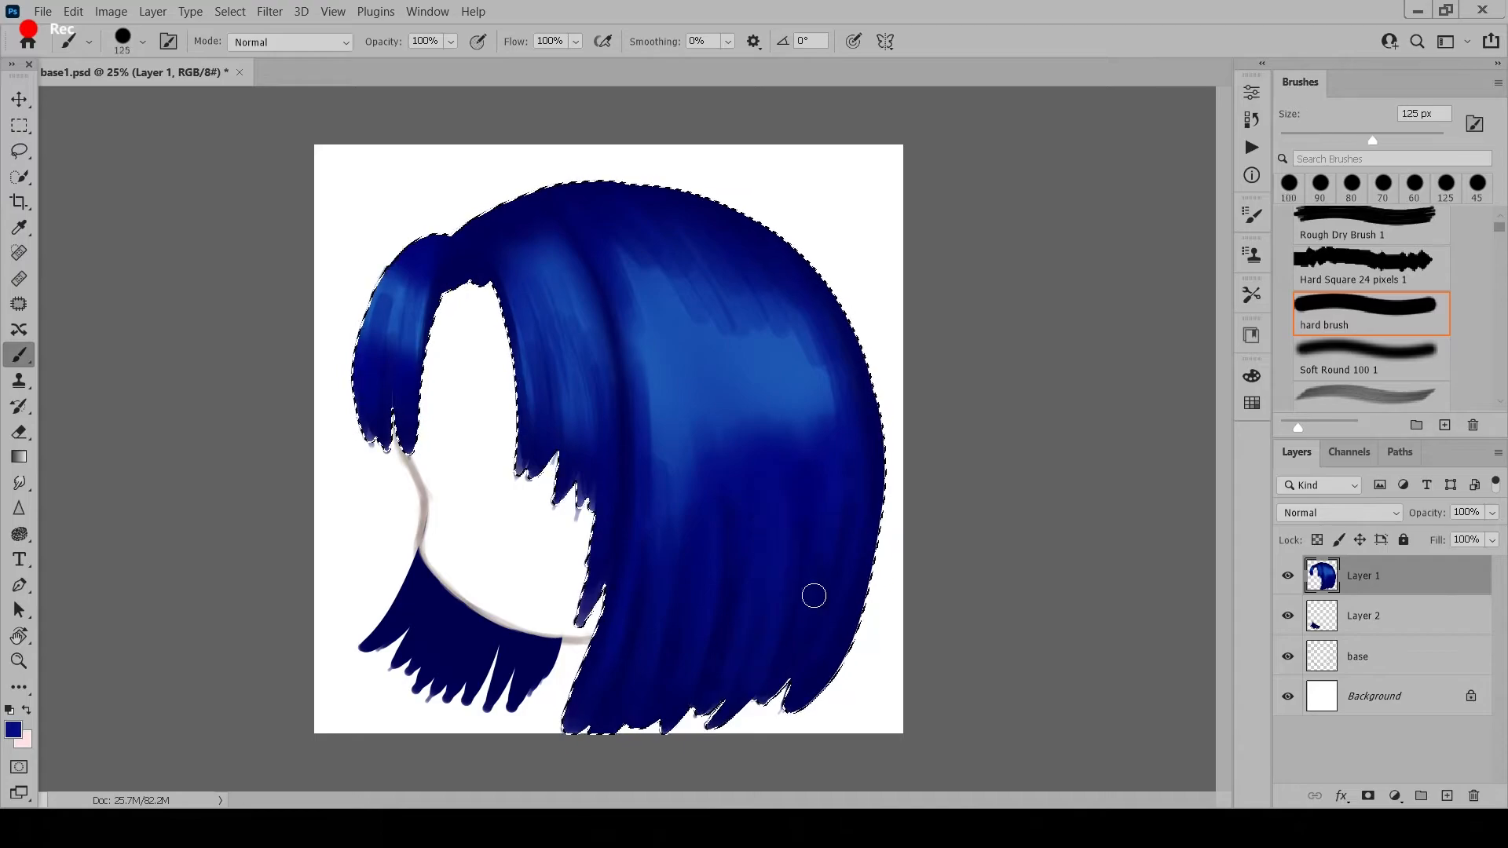
# - Refine the front side lock with smaller strokes, then sample navy above the face and return to 125 px for shading
pyautogui.press('[')
pyautogui.press('[')
pyautogui.press('[')
pyautogui.moveTo(376, 355); pyautogui.dragTo(380, 310)
pyautogui.keyDown('alt'); pyautogui.click(461, 269); pyautogui.keyUp('alt')
pyautogui.press(']')
pyautogui.press(']')
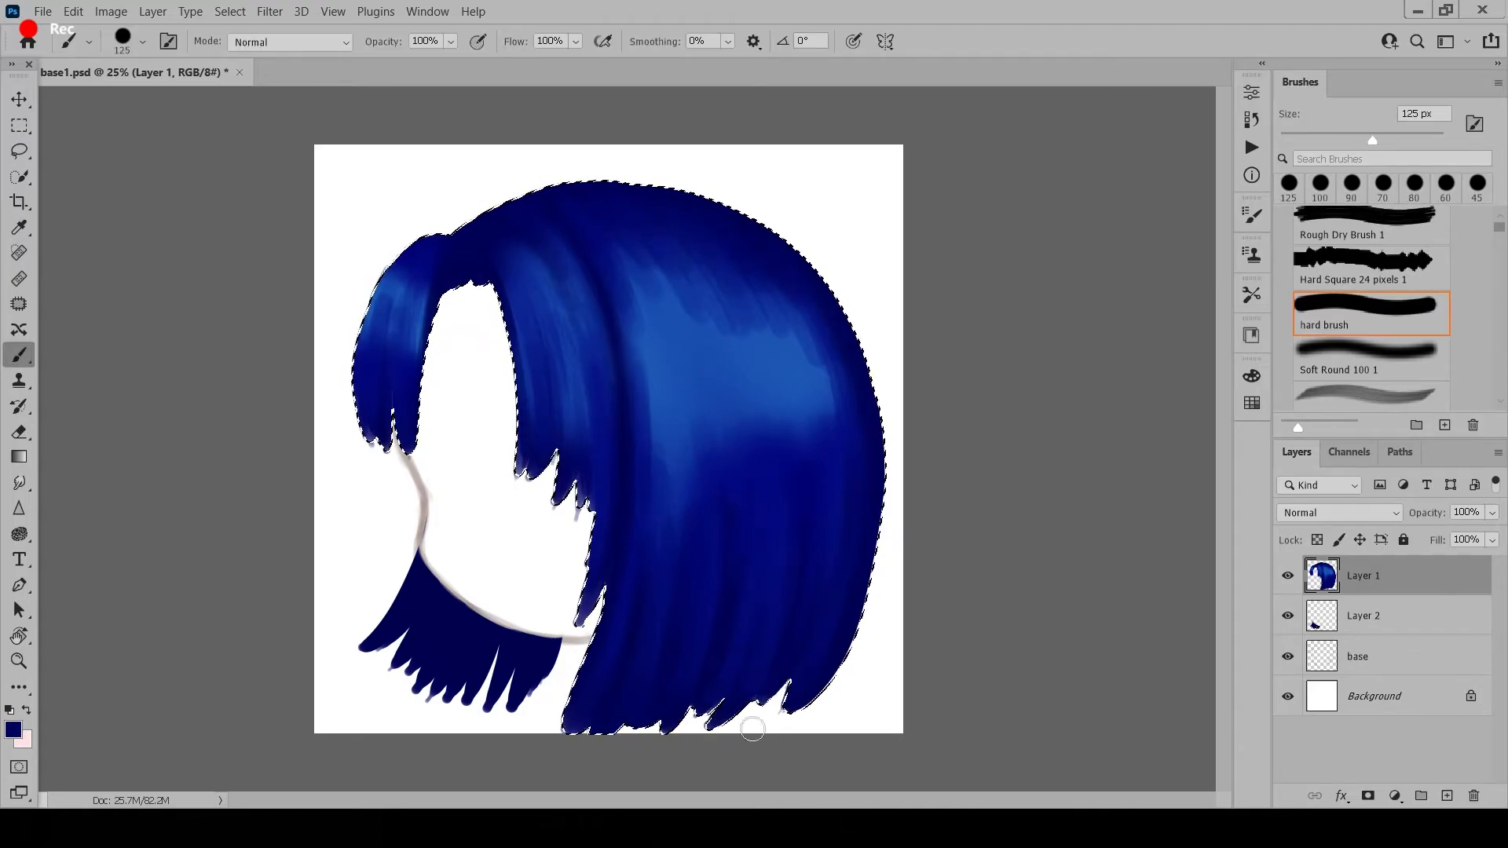
# - Sample the light blue and paint strands through the back hair's highlight, extending its lower edge downward with a brush around 100 px
pyautogui.keyDown('alt'); pyautogui.click(636, 351); pyautogui.keyUp('alt')
pyautogui.press('[')
pyautogui.press('[')
pyautogui.press('[')
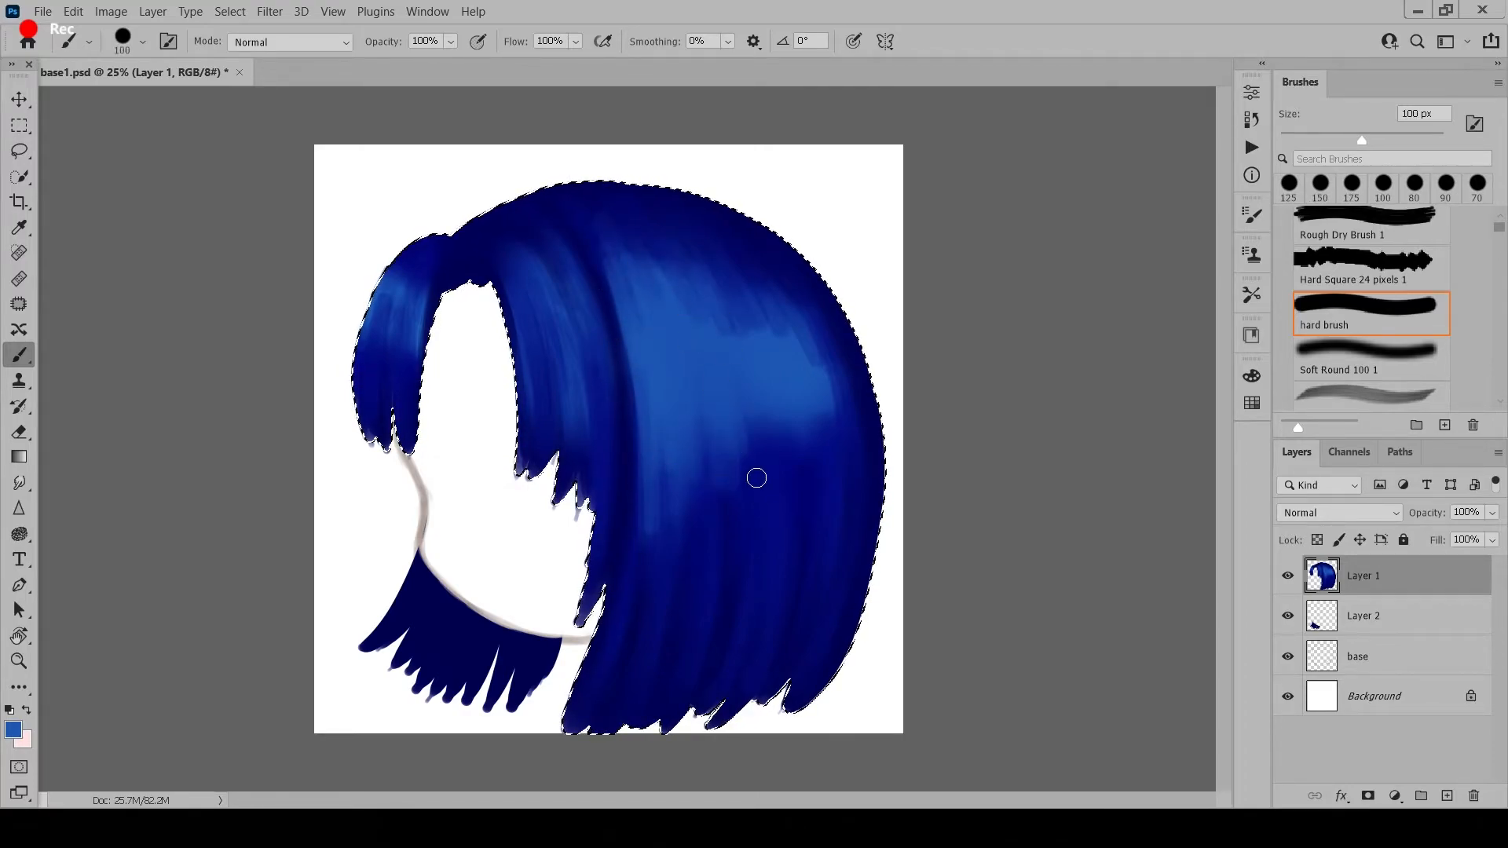
pyautogui.press(']')
pyautogui.press(']')
pyautogui.moveTo(755, 379); pyautogui.dragTo(827, 541)
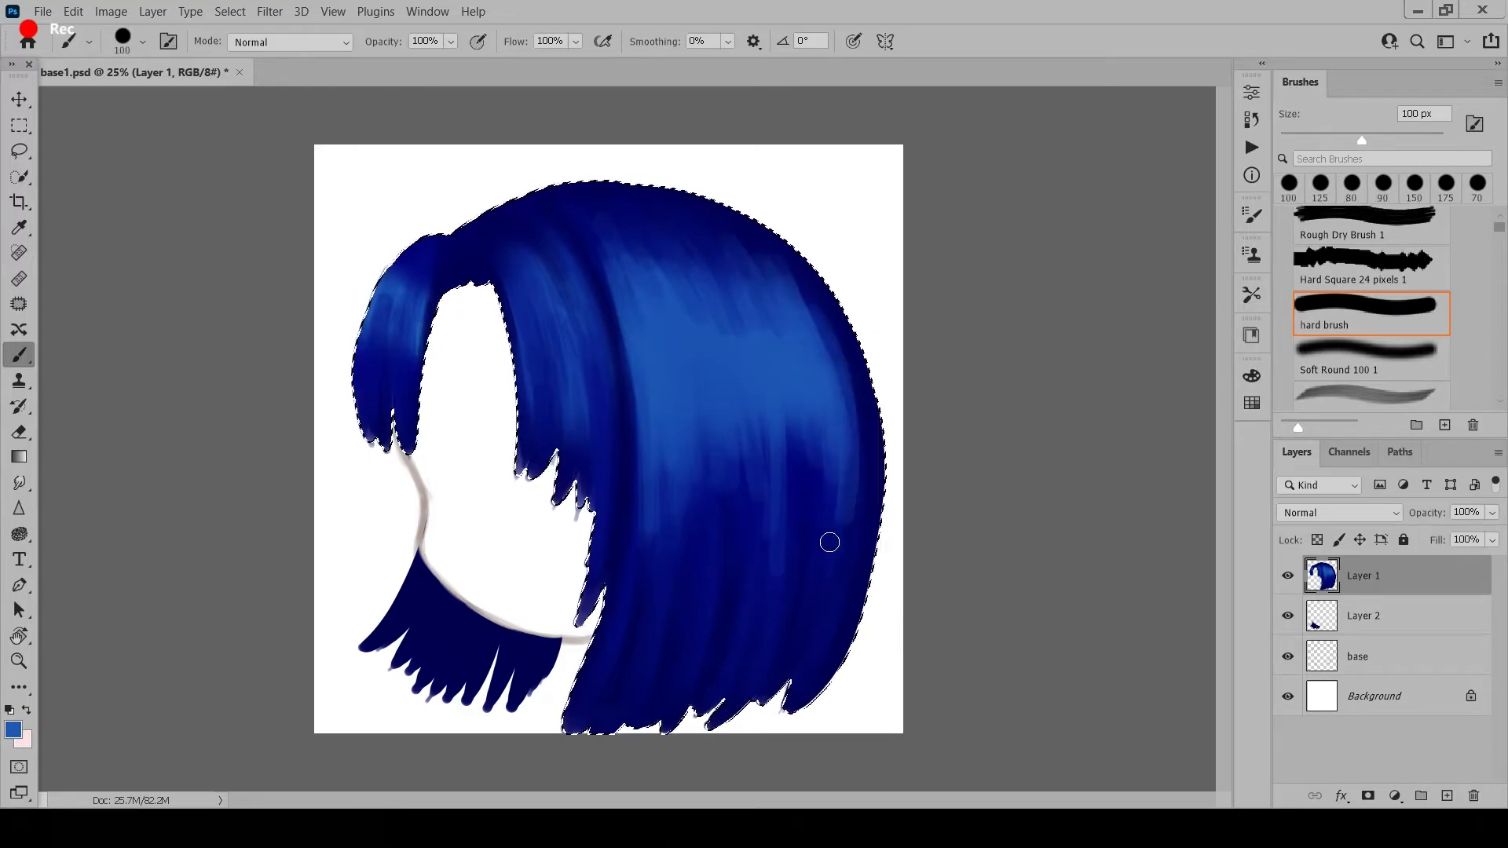
# - Extend light-blue strands down the back hair beside the dark fold with varied brush sizes
pyautogui.press(']')
pyautogui.press(']')
pyautogui.press(']')
pyautogui.moveTo(656, 377); pyautogui.dragTo(653, 506)
pyautogui.press('[')
pyautogui.press('[')
pyautogui.press('[')
pyautogui.press('[')
pyautogui.press('[')
# - Paint a long light strand down the outer back hair and blend the lower strands with sampled navy at 175 px
pyautogui.press(']')
pyautogui.press(']')
pyautogui.press(']')
pyautogui.press(']')
pyautogui.press(']')
pyautogui.moveTo(840, 464)
pyautogui.mouseDown()
pyautogui.moveTo(808, 344)
pyautogui.moveTo(806, 665)
pyautogui.mouseUp()
pyautogui.keyDown('alt'); pyautogui.click(801, 471); pyautogui.keyUp('alt')
pyautogui.moveTo(801, 471); pyautogui.dragTo(747, 667)
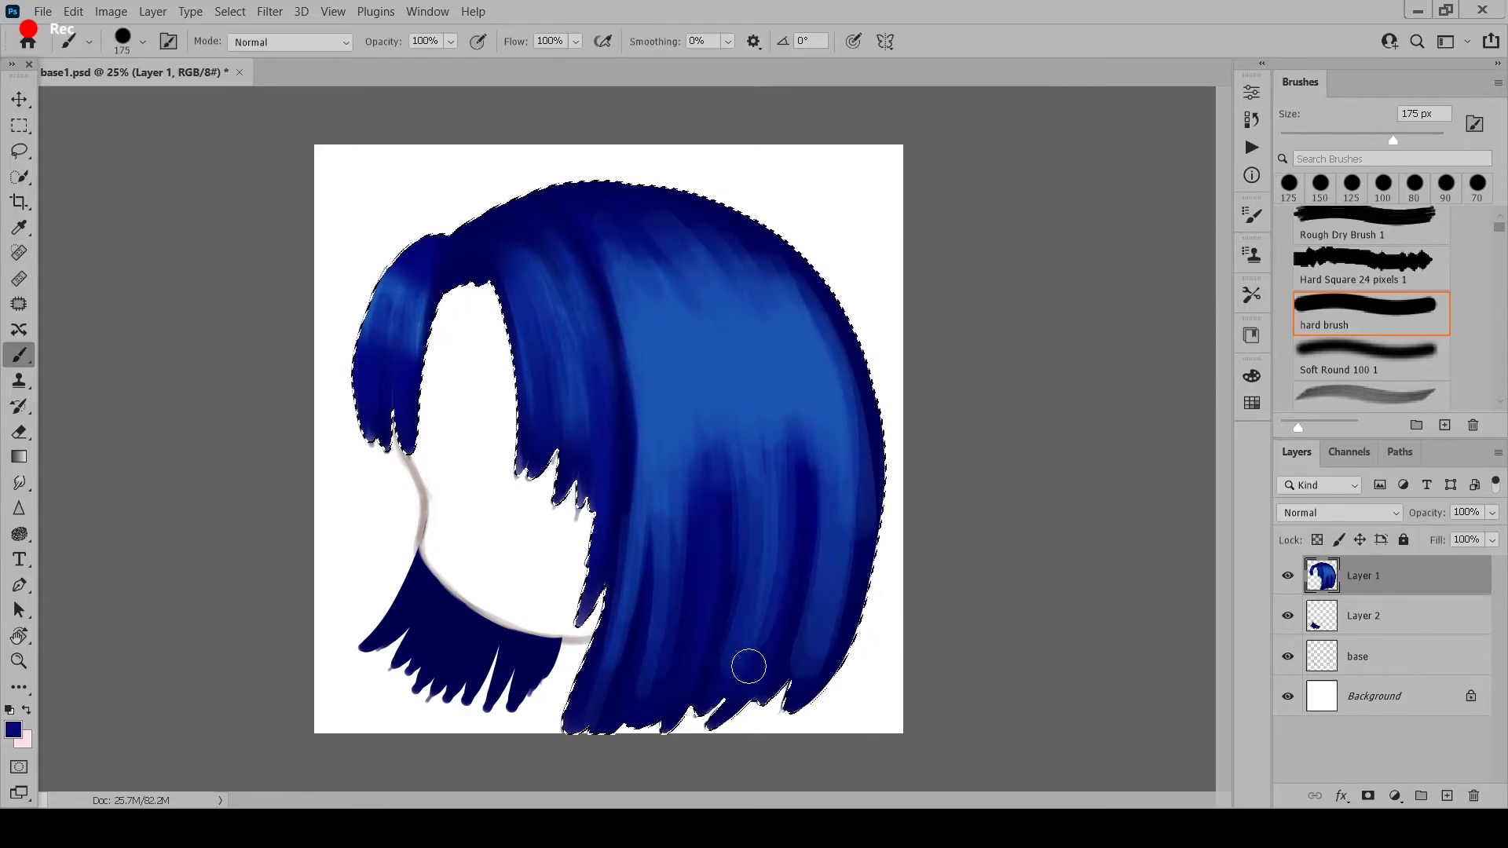
# - Sample the light blue and add bright strands to the fringe, side lock and crown, enlarging the brush to 150 px
pyautogui.keyDown('alt'); pyautogui.click(785, 369); pyautogui.keyUp('alt')
pyautogui.press('[')
pyautogui.press('[')
pyautogui.press('[')
pyautogui.press('[')
pyautogui.moveTo(504, 245); pyautogui.dragTo(575, 416)
pyautogui.moveTo(548, 233); pyautogui.dragTo(563, 270)
pyautogui.press(']')
pyautogui.press(']')
pyautogui.press(']')
pyautogui.moveTo(595, 218); pyautogui.dragTo(623, 279)
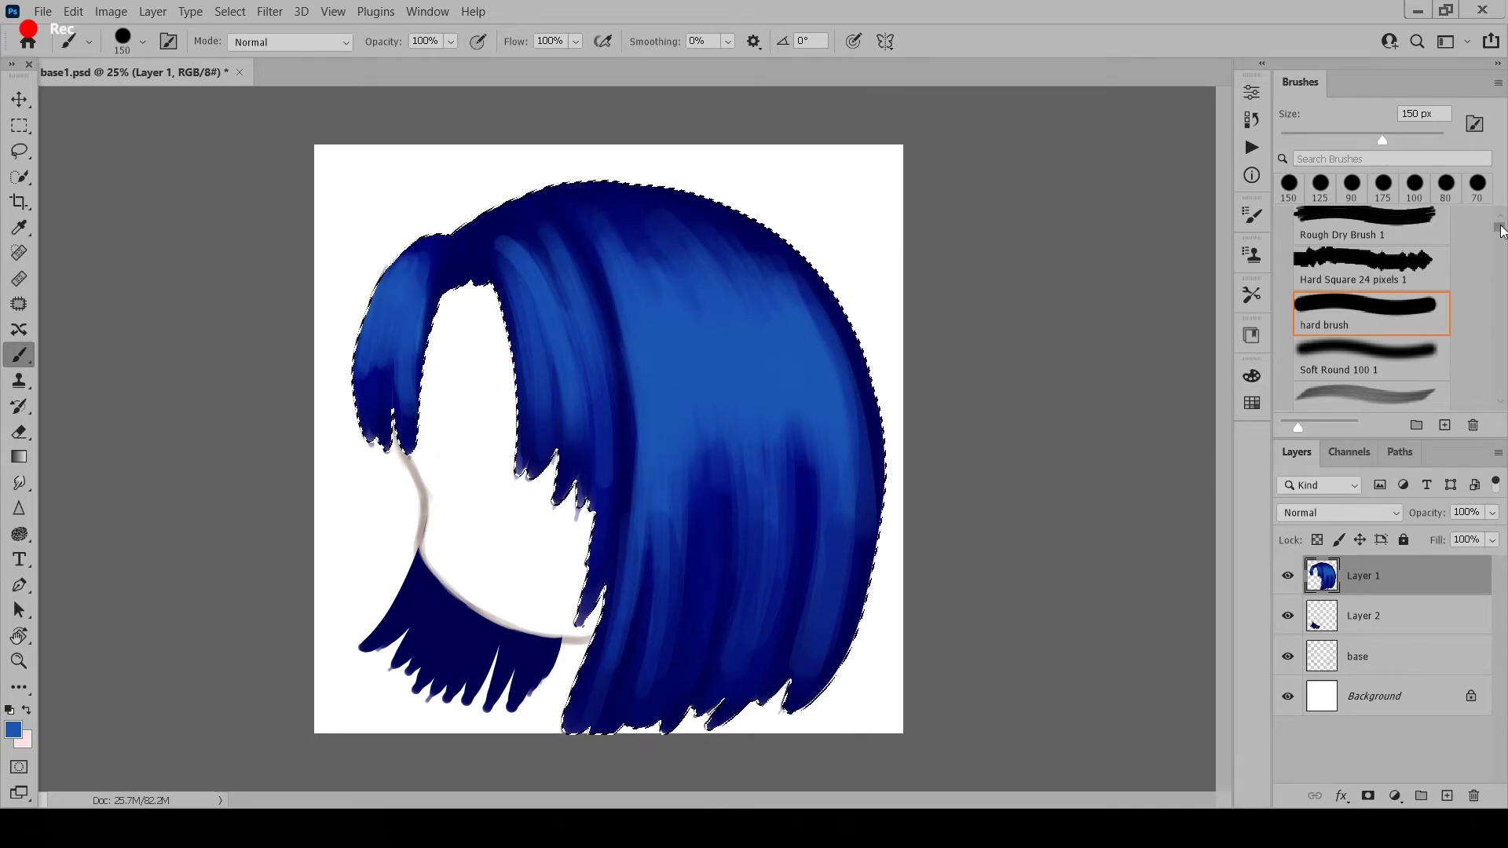
# - Choose the hair brush preset and enlarge its tip to 250 px
pyautogui.moveTo(1502, 231); pyautogui.dragTo(1497, 239)
pyautogui.click(1500, 215)
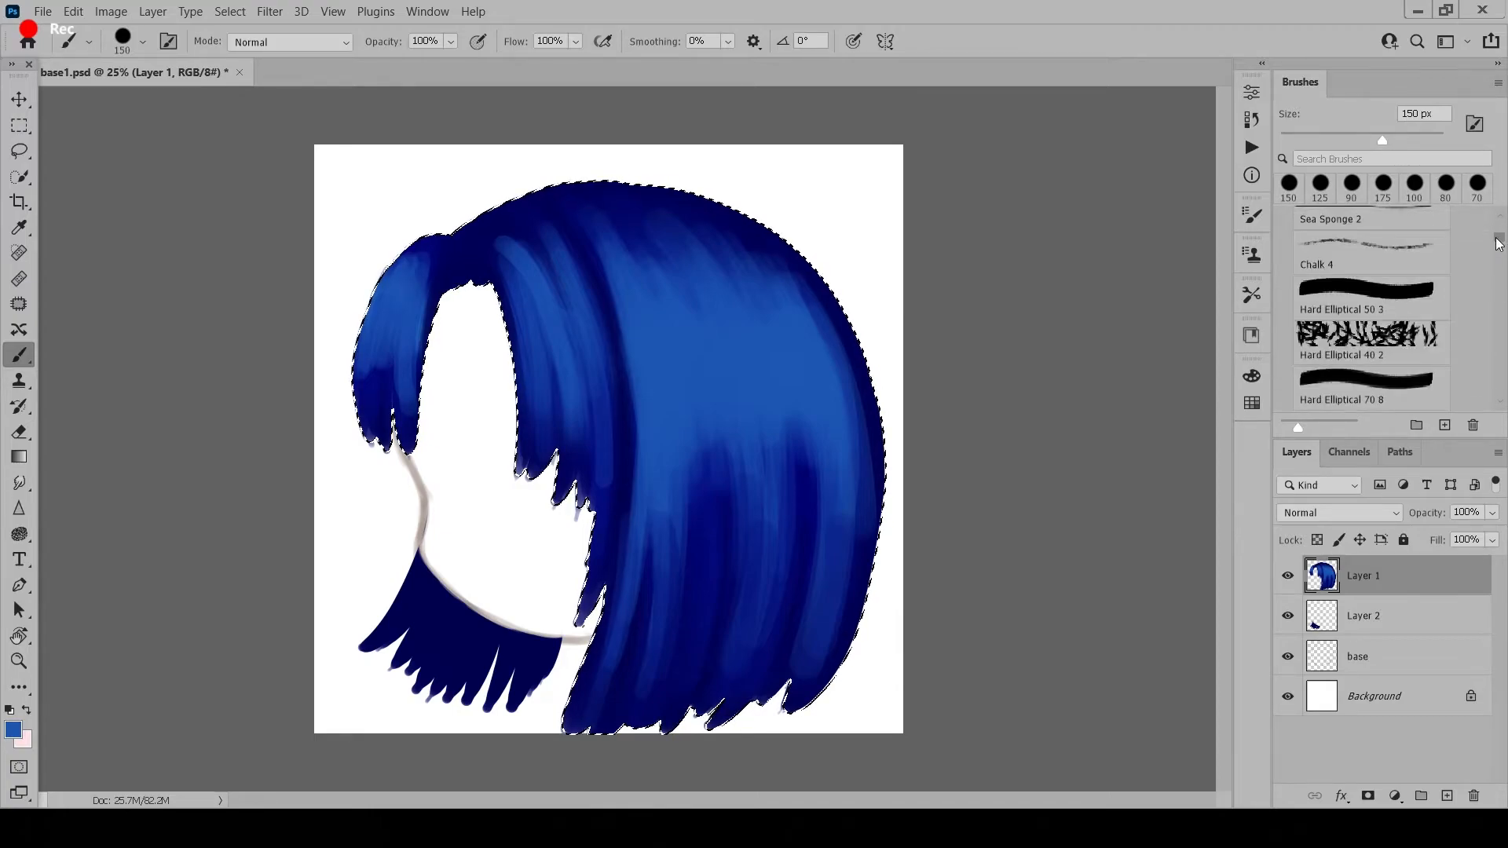
pyautogui.scroll(5, 1406, 323)
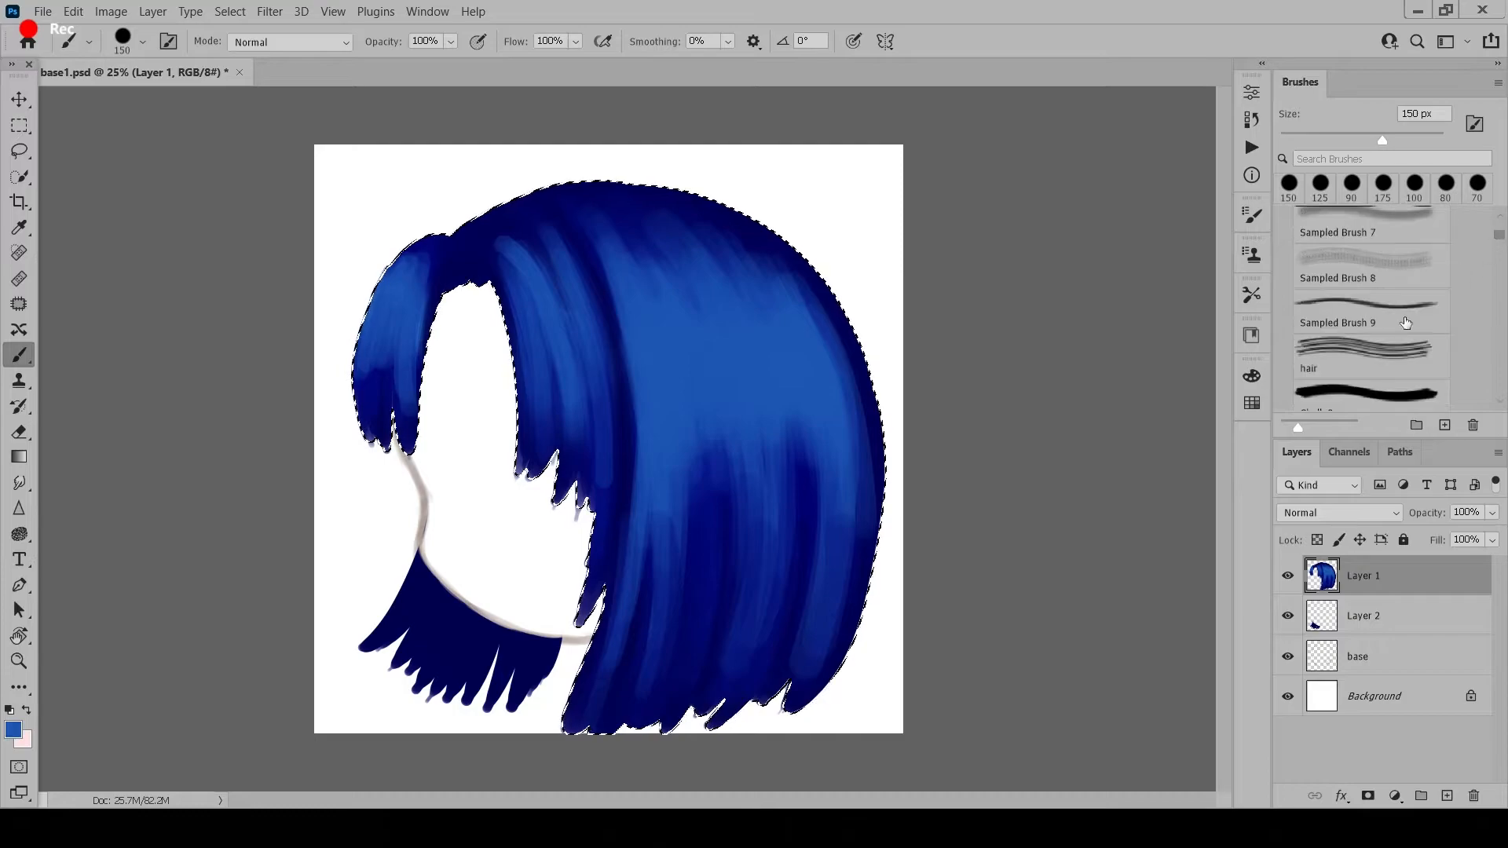
pyautogui.click(1394, 362)
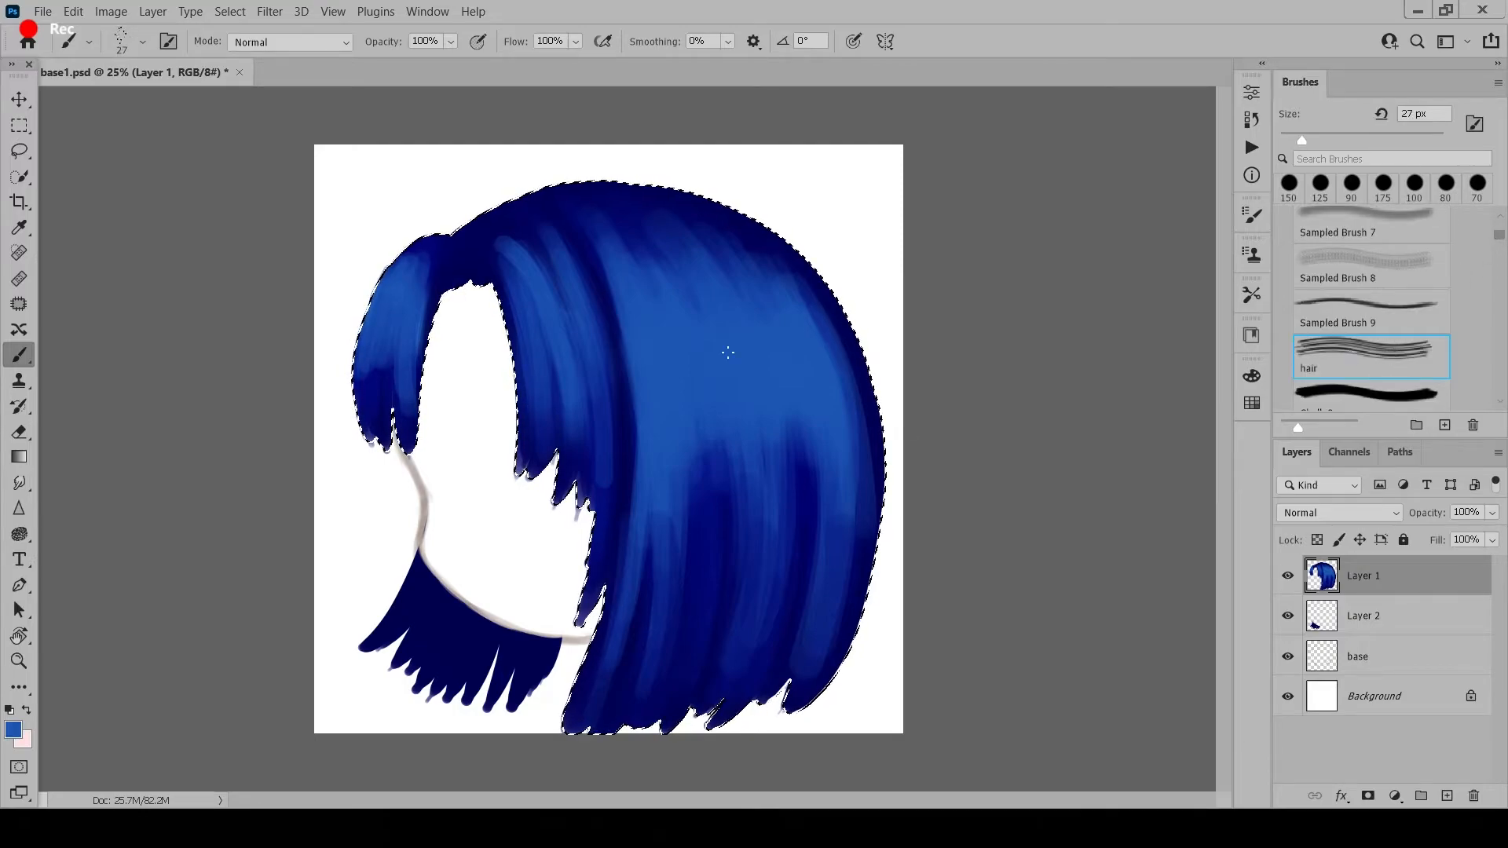
pyautogui.press(']')
pyautogui.press(']')
pyautogui.press(']')
pyautogui.press(']')
pyautogui.press(']')
pyautogui.press(']')
pyautogui.press(']')
pyautogui.press(']')
pyautogui.press(']')
pyautogui.press(']')
pyautogui.press(']')
pyautogui.press(']')
pyautogui.press(']')
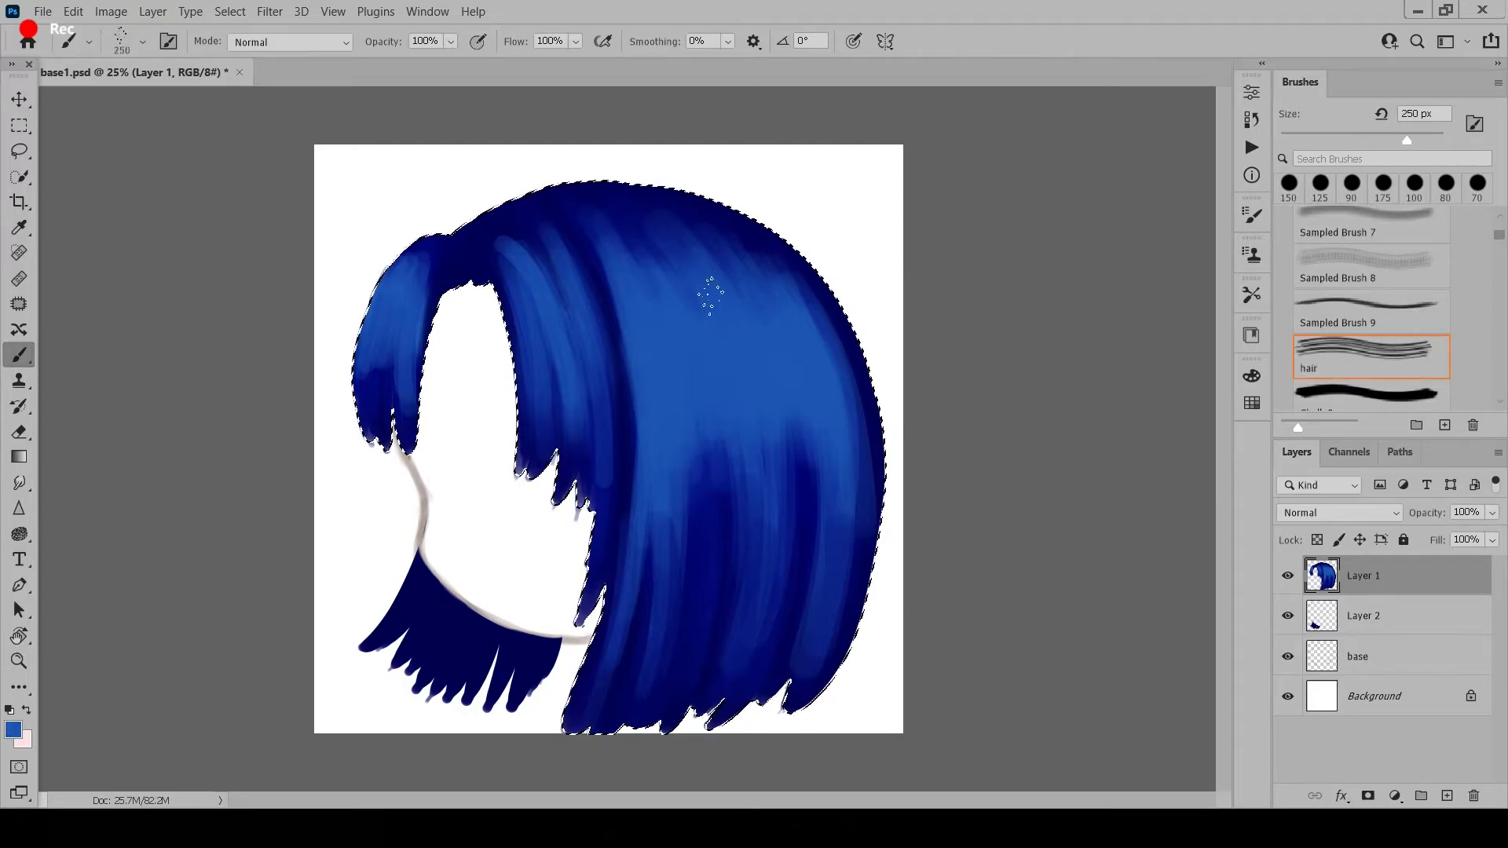
# - Sample dark navy from the crown and paint fine strands through the back hair with the hair brush at about 125 to 175 px
pyautogui.keyDown('alt'); pyautogui.click(637, 205); pyautogui.keyUp('alt')
pyautogui.press('[')
pyautogui.press('[')
pyautogui.press('[')
pyautogui.press('[')
pyautogui.press('[')
pyautogui.press('[')
pyautogui.press('[')
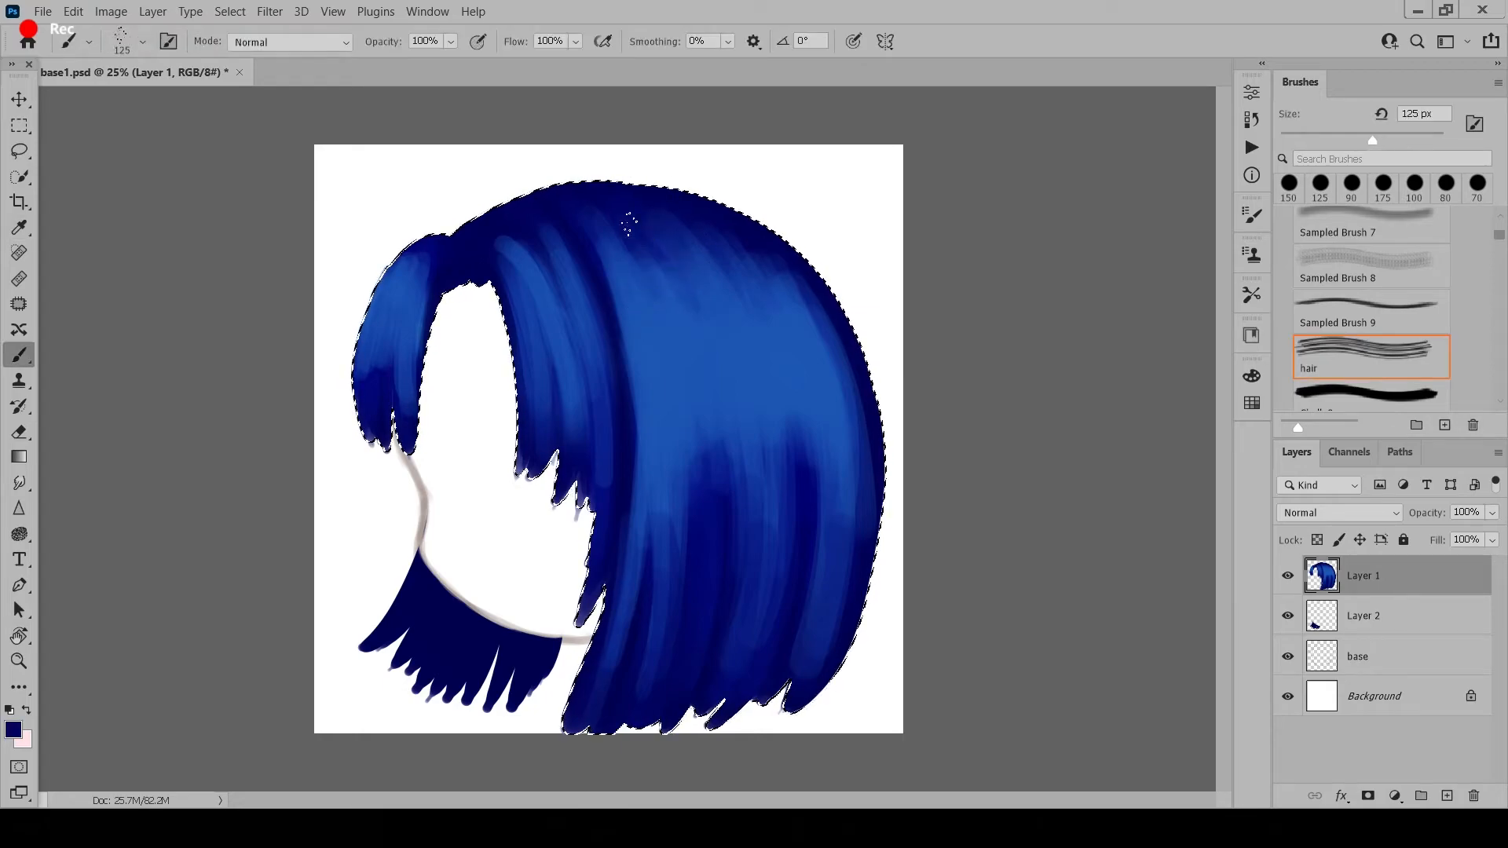
pyautogui.press(']')
pyautogui.moveTo(673, 263); pyautogui.dragTo(718, 476)
pyautogui.press(']')
pyautogui.moveTo(742, 291); pyautogui.dragTo(742, 613)
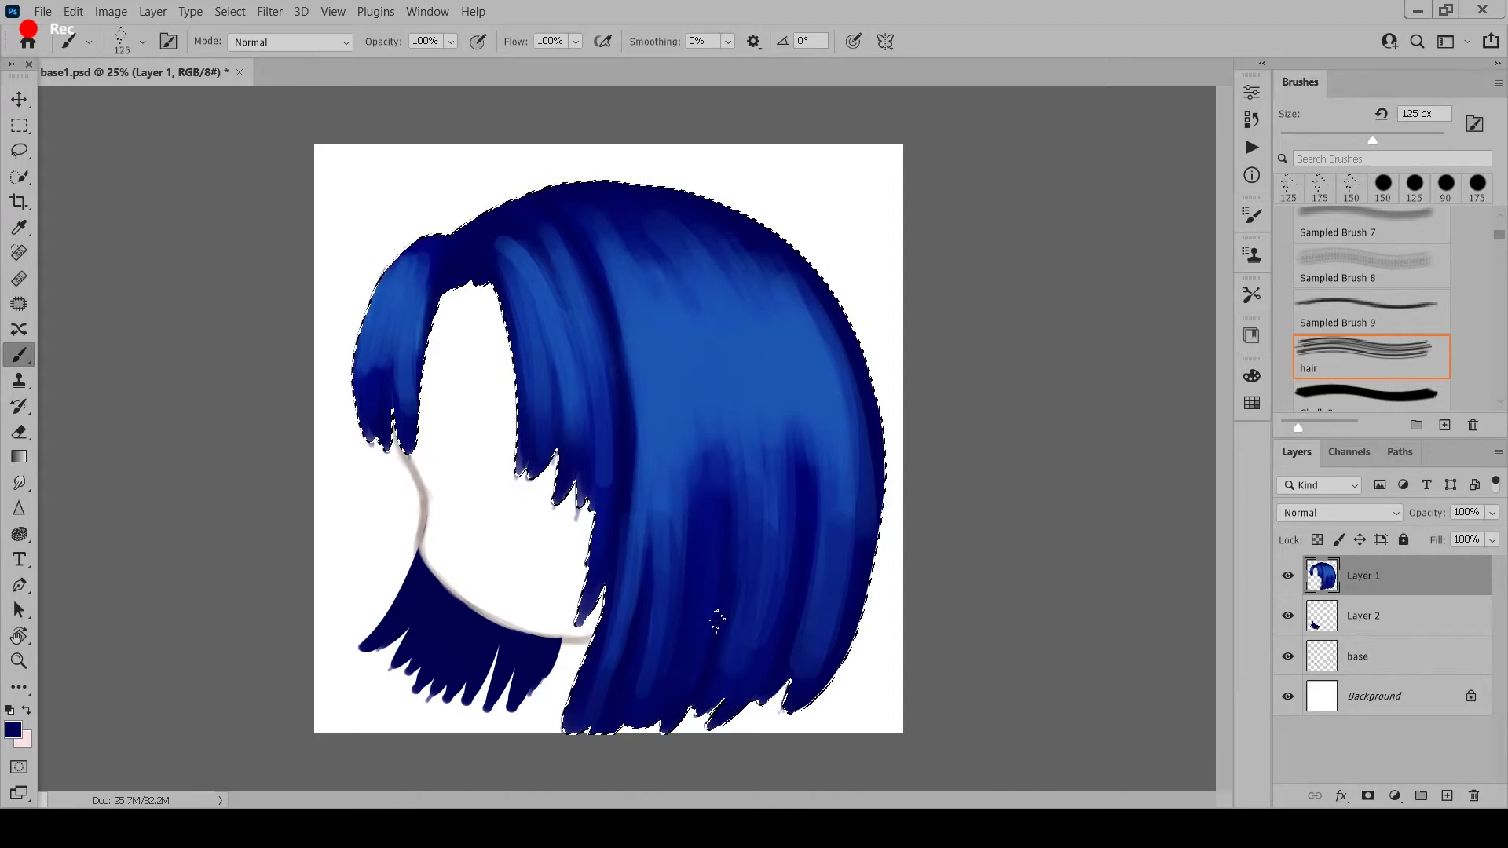
# - Add more fine dark strands to the lower back hair and side lock, varying the hair brush between 125 and 250 px
pyautogui.press(']')
pyautogui.press(']')
pyautogui.press(']')
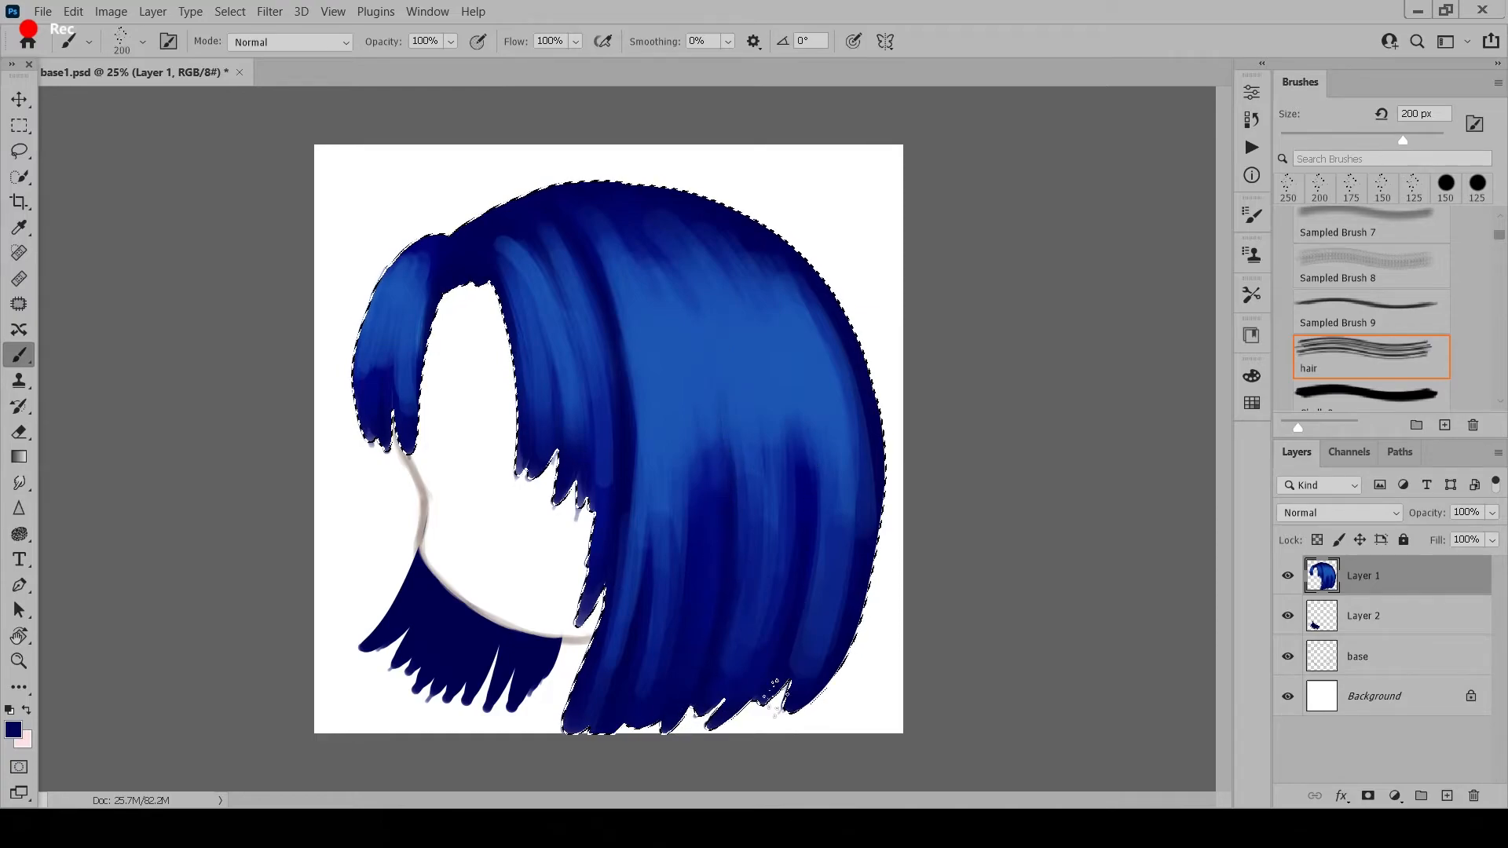
pyautogui.press('[')
pyautogui.press('[')
pyautogui.press(']')
pyautogui.press(']')
pyautogui.press('[')
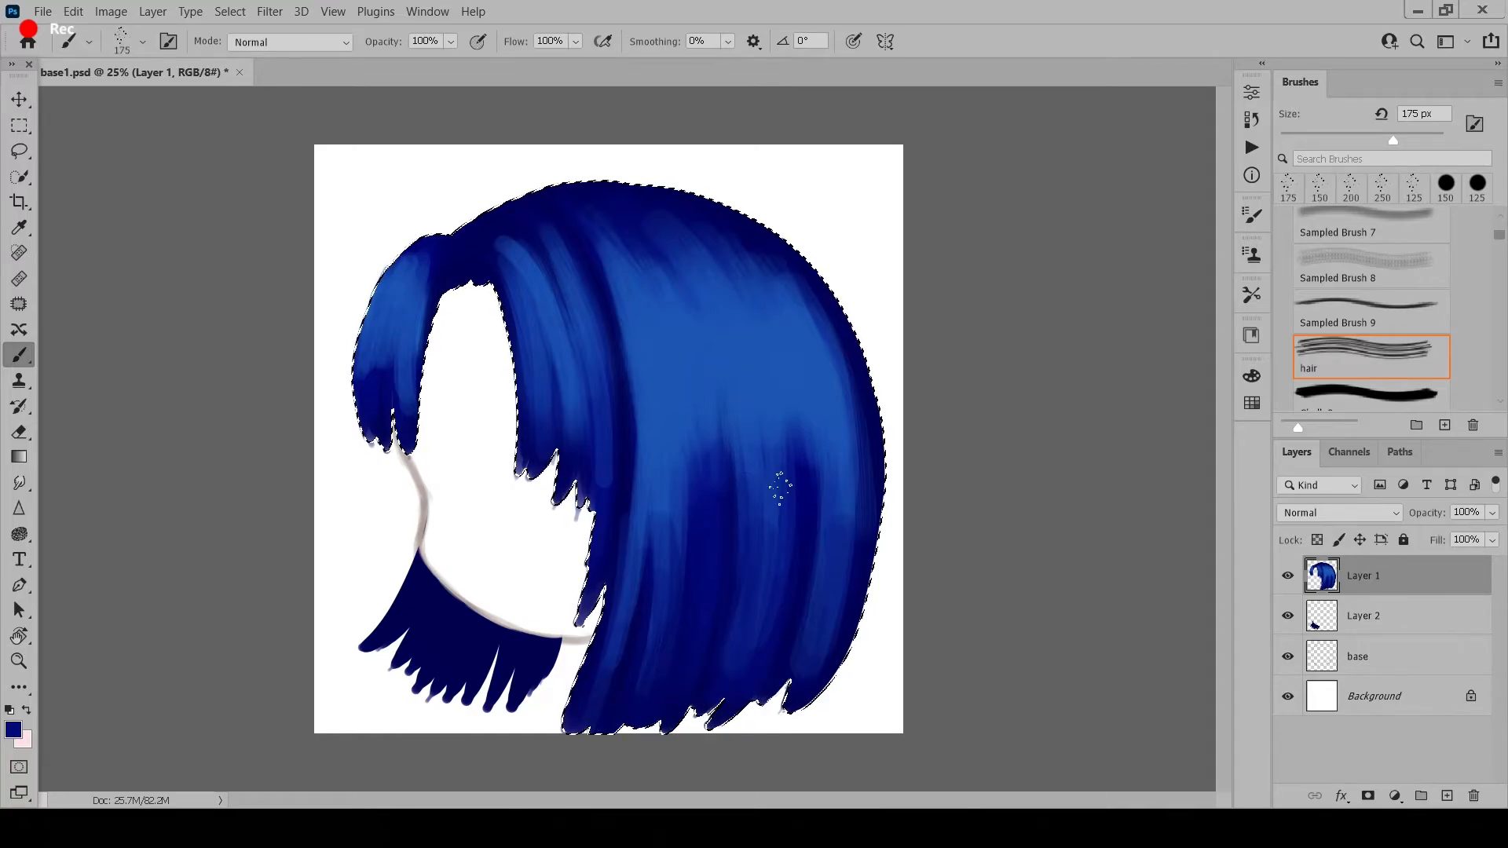
pyautogui.press('[')
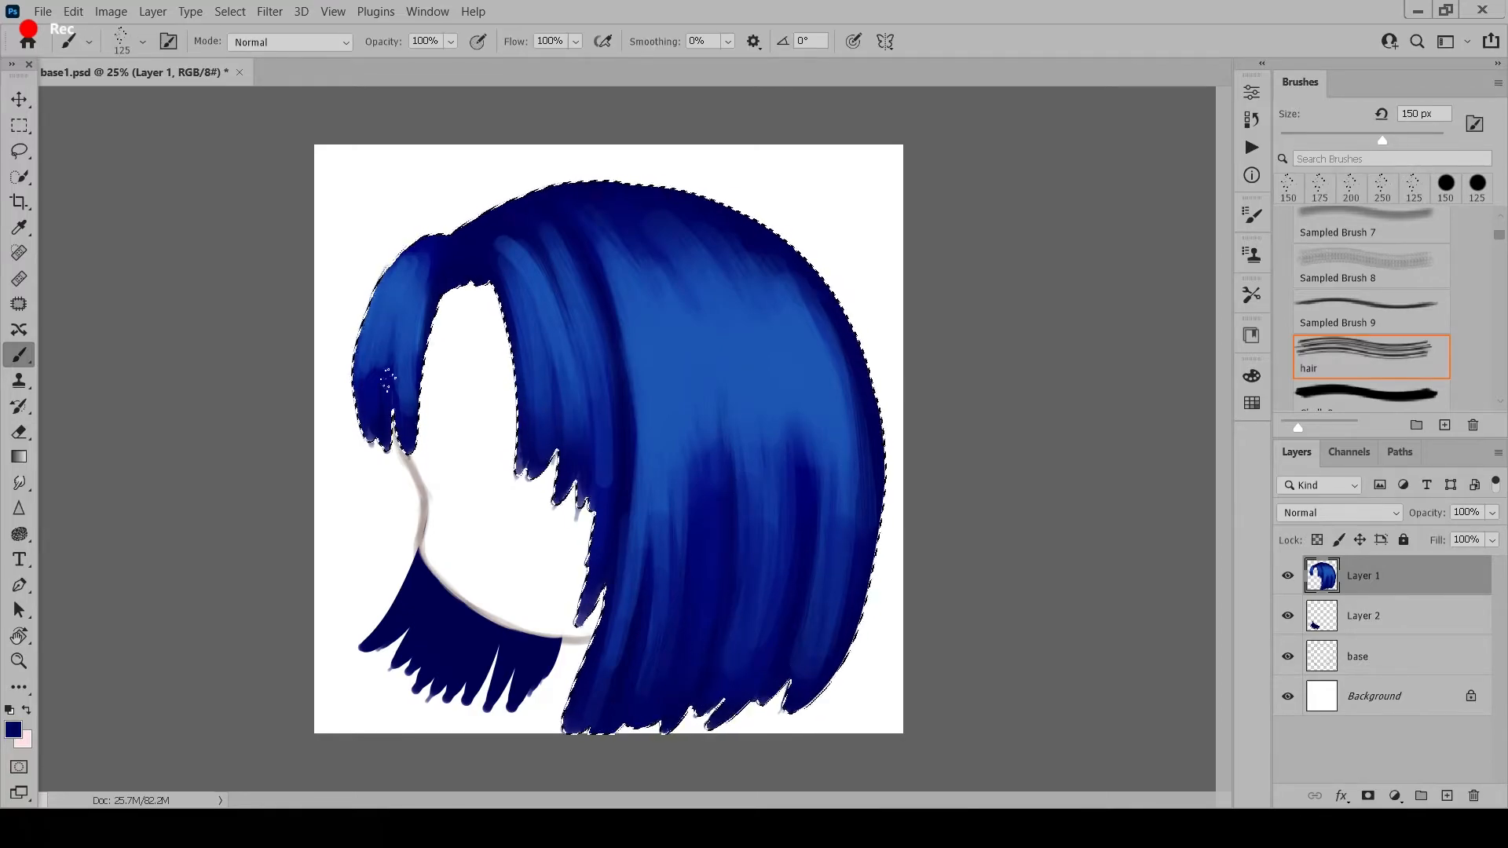
# - Sample the light blue and paint fine highlight strands along the fringe with the hair brush at 200 and 150 px
pyautogui.keyDown('alt'); pyautogui.click(648, 307); pyautogui.keyUp('alt')
pyautogui.press(']')
pyautogui.press(']')
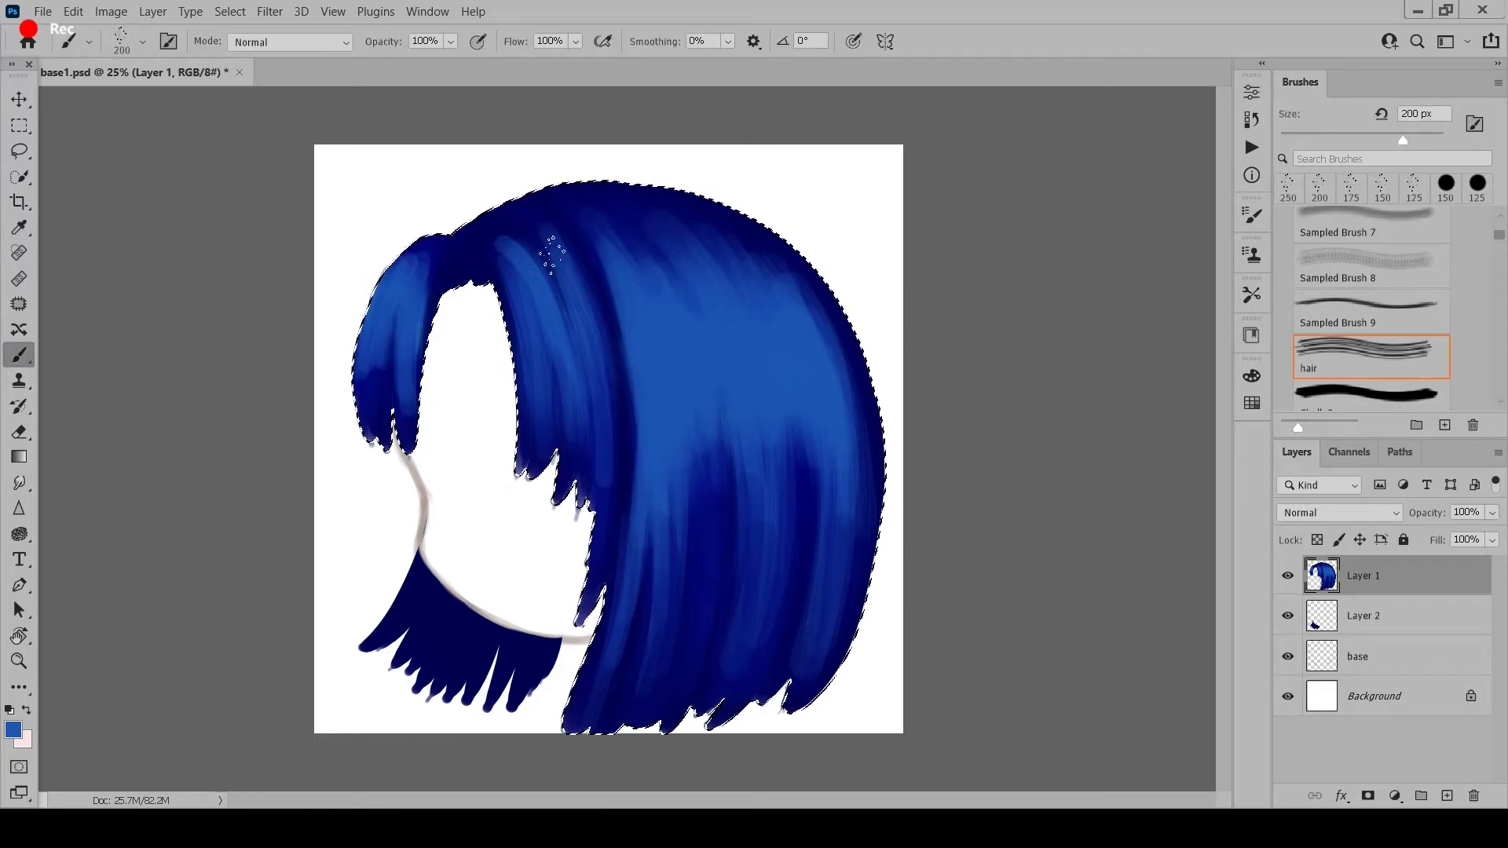
pyautogui.press('[')
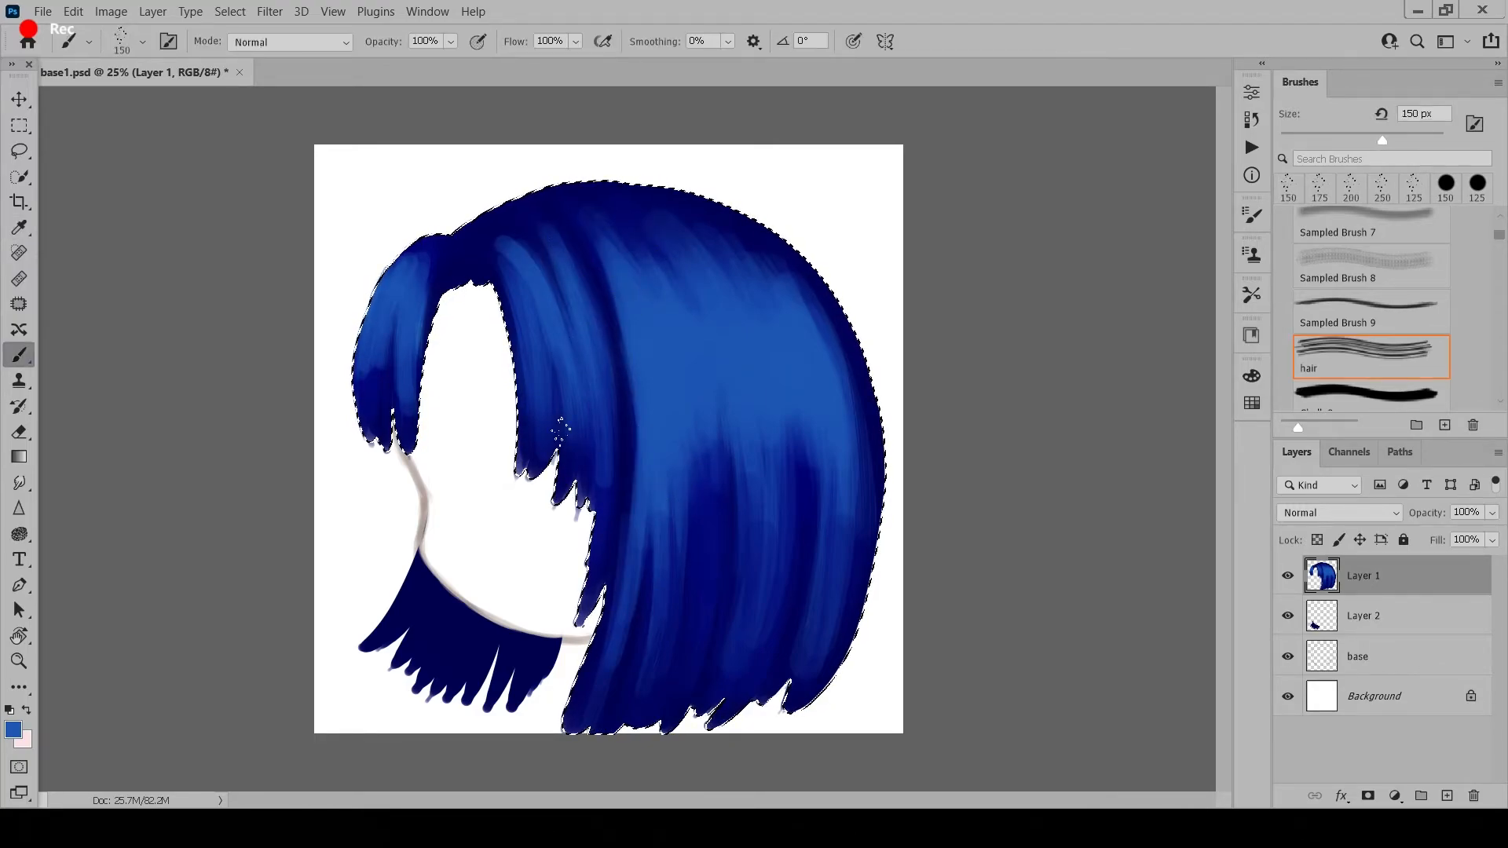
# - Choose the hard brush preset again and check its tip settings
pyautogui.scroll(3, 1434, 342)
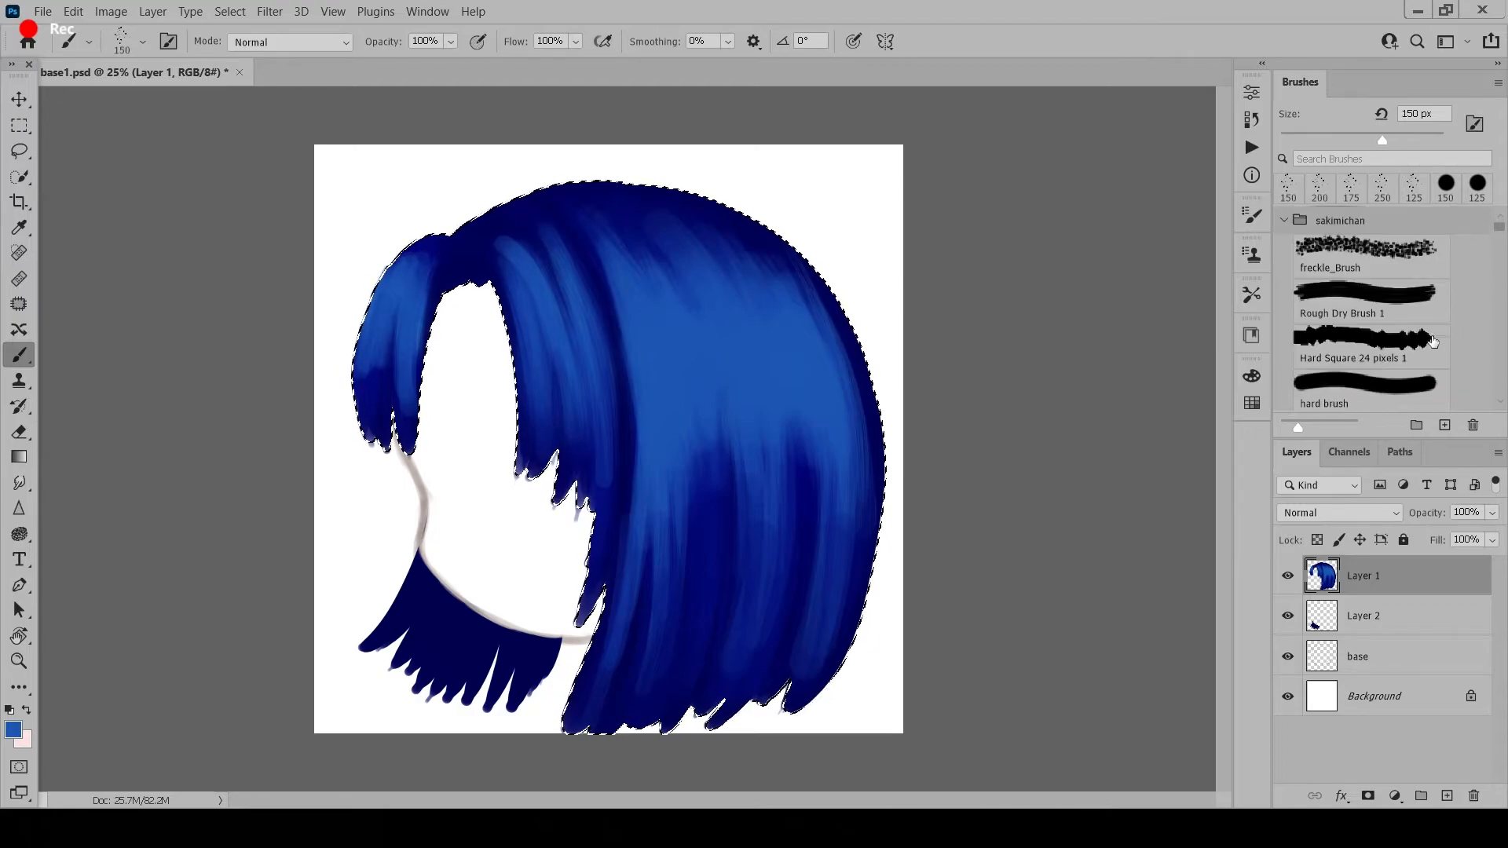
pyautogui.click(1401, 390)
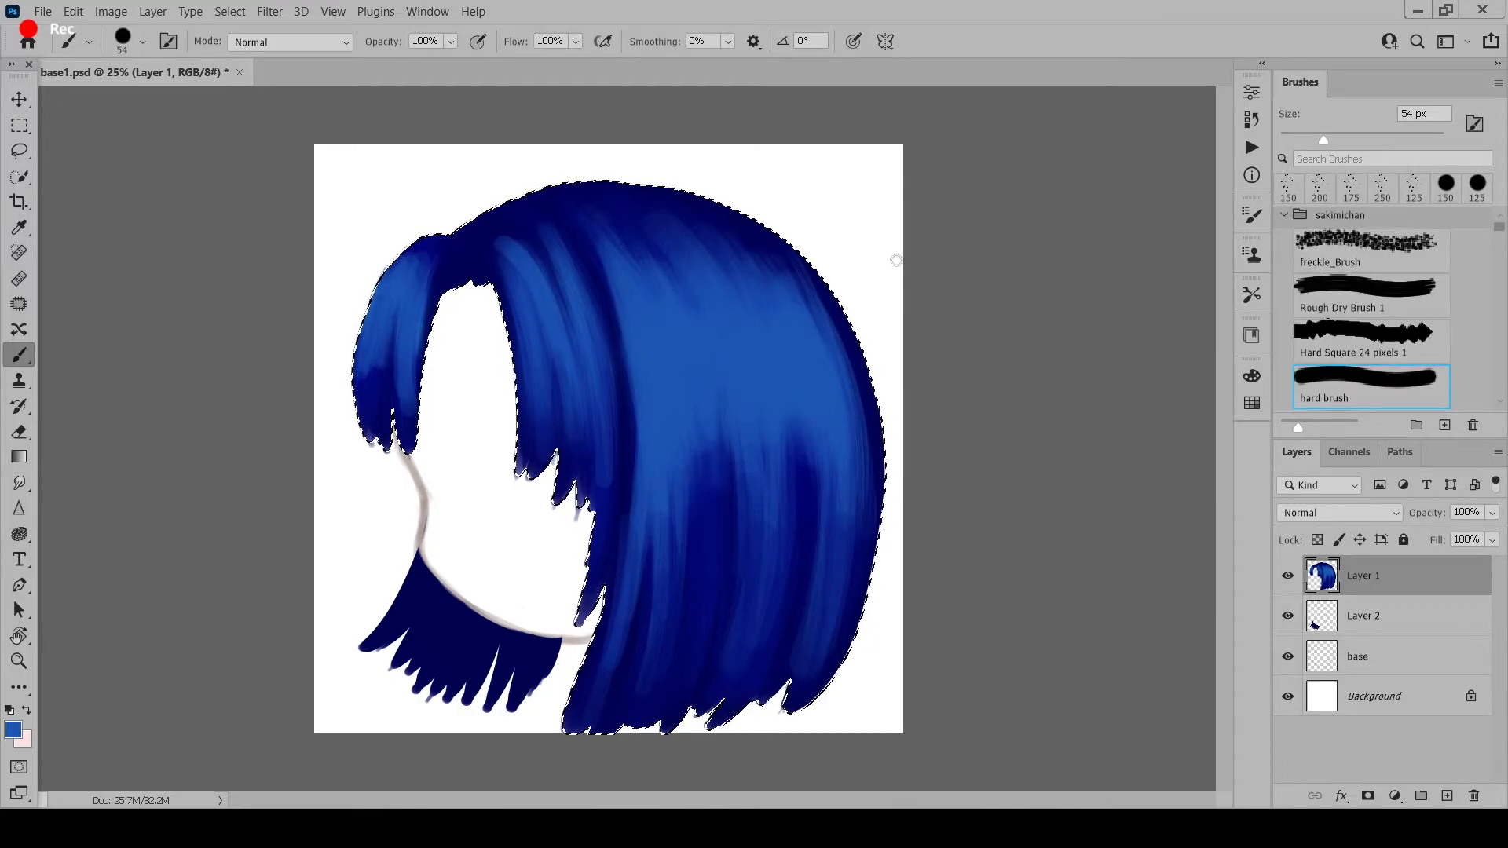
pyautogui.click(1251, 216)
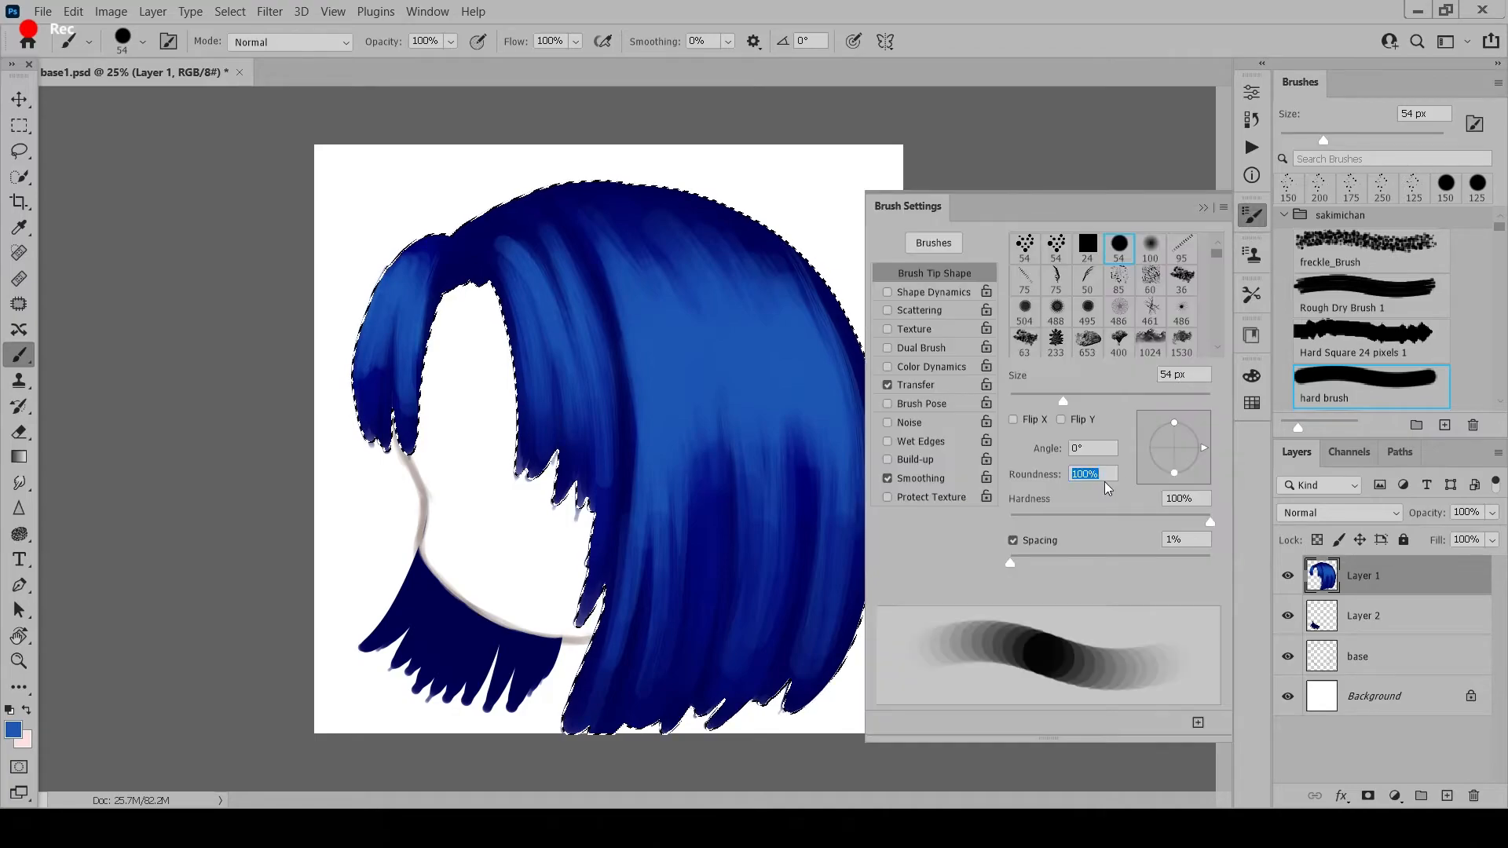
pyautogui.click(1252, 220)
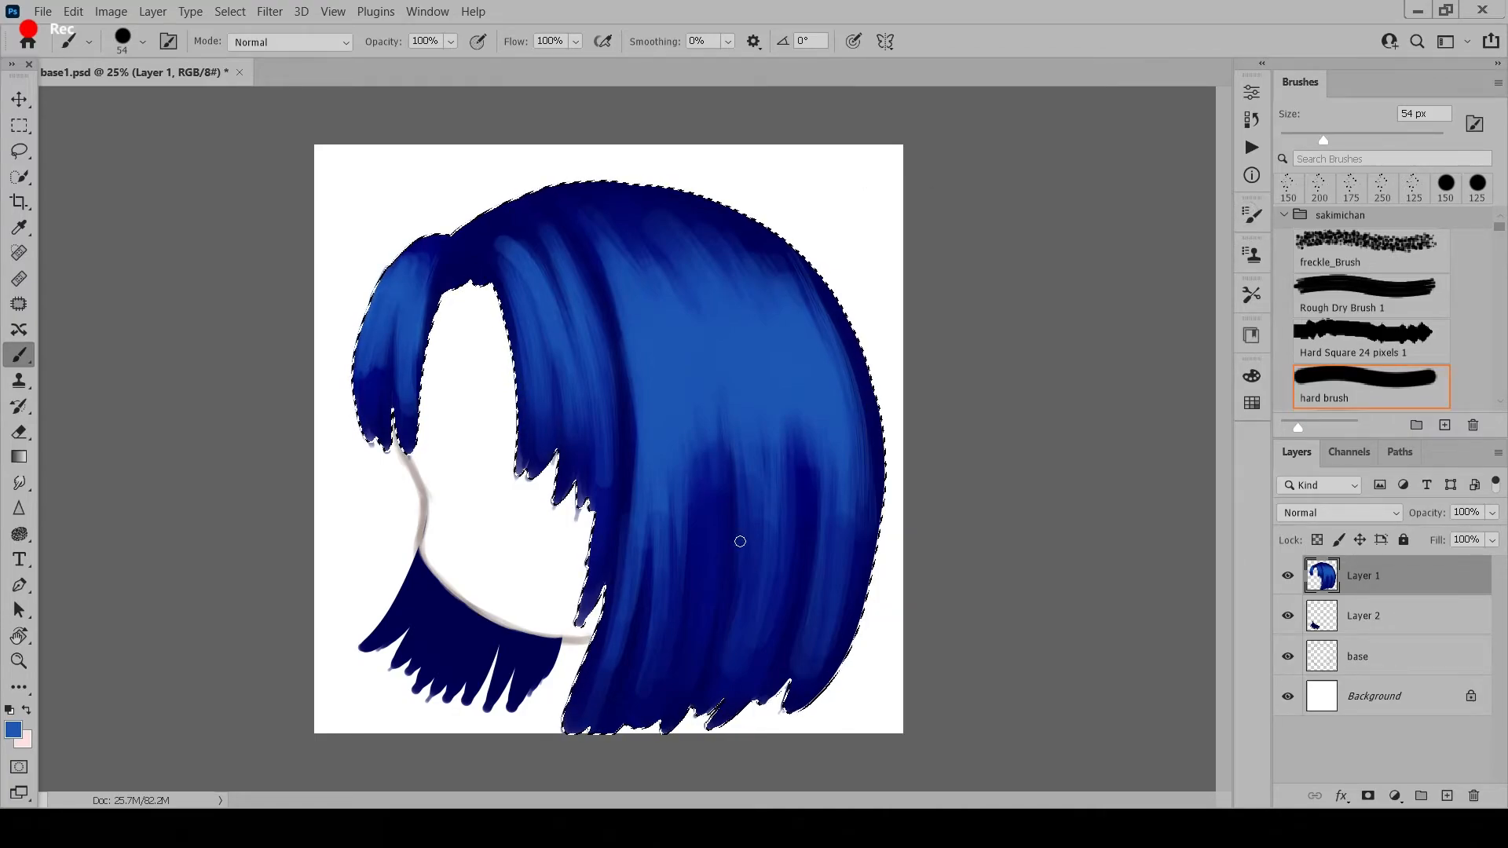
# - Paint light-blue strands over the crown and lower back hair with the hard brush at about 80 to 150 px
pyautogui.press(']')
pyautogui.press(']')
pyautogui.press(']')
pyautogui.press(']')
pyautogui.press(']')
pyautogui.press(']')
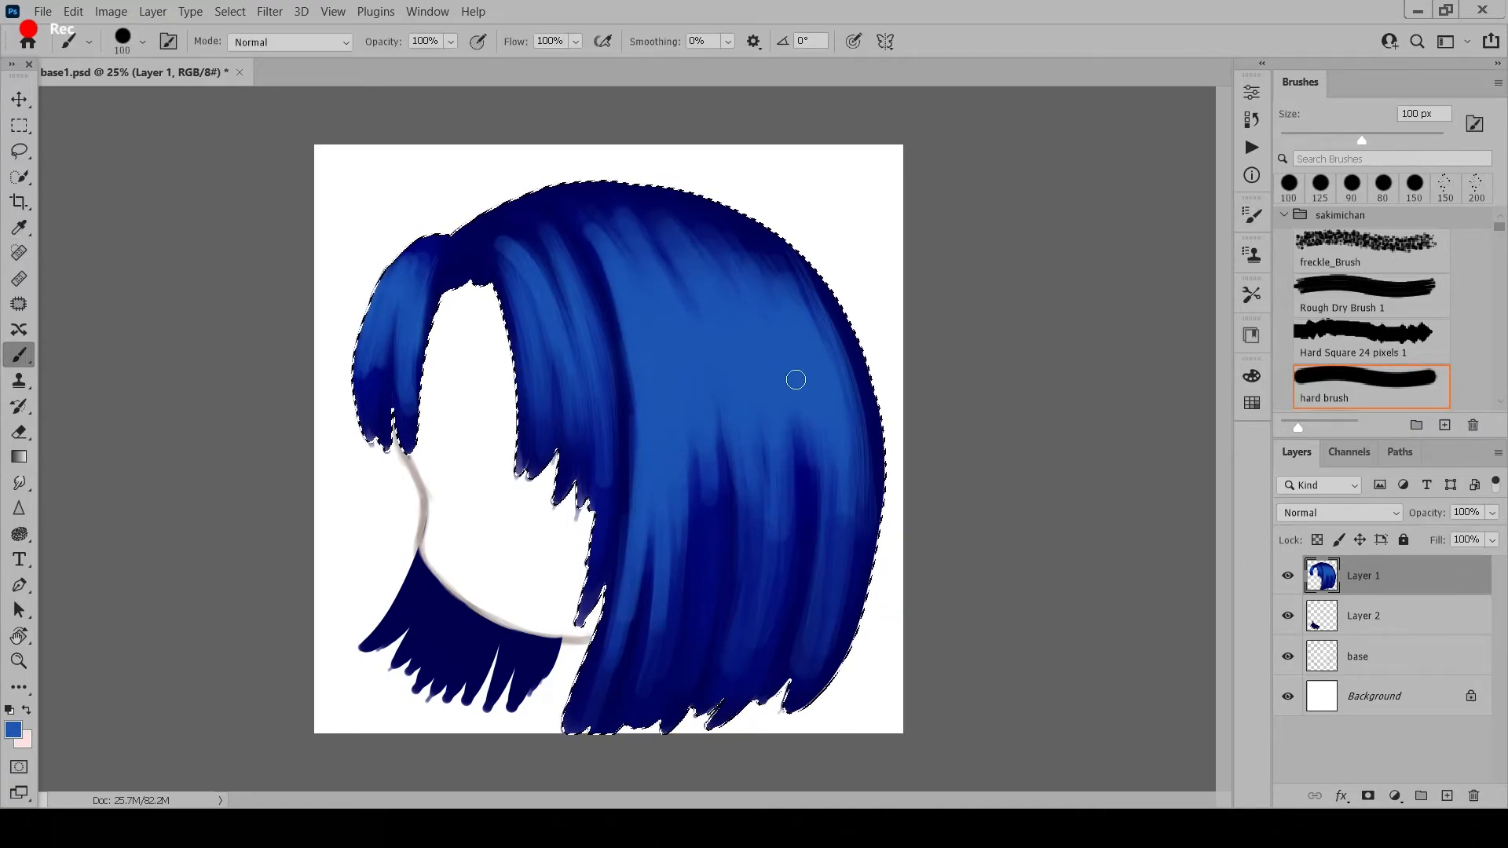
# - Sample the darker blue below the back highlight and paint a smaller strand down the lower back hair
pyautogui.keyDown('alt'); pyautogui.click(800, 463); pyautogui.keyUp('alt')
pyautogui.press('[')
pyautogui.press('[')
pyautogui.moveTo(698, 503); pyautogui.dragTo(687, 657)
# - Sample the light blue beside the fold and paint a long bright strand down the fringe
pyautogui.keyDown('alt'); pyautogui.click(628, 346); pyautogui.keyUp('alt')
pyautogui.moveTo(550, 231); pyautogui.dragTo(612, 471)
pyautogui.press(']')
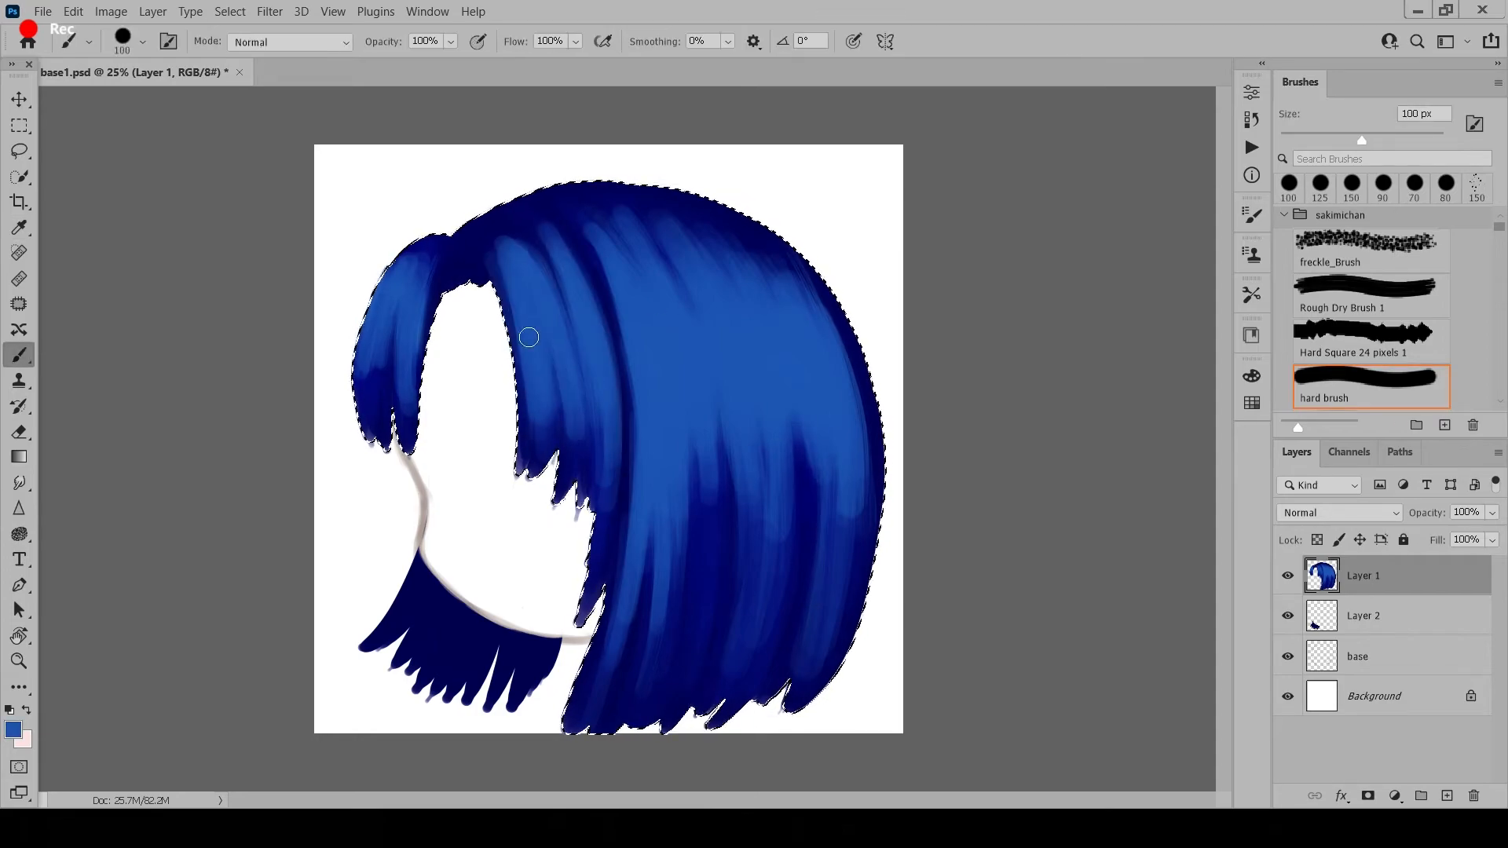
# - Paint light-blue strokes on the front lock and back edge and dark strokes over the crown fold with the hard brush at about 100 to 150 px
pyautogui.moveTo(388, 331); pyautogui.dragTo(379, 368)
pyautogui.keyDown('alt'); pyautogui.click(610, 199); pyautogui.keyUp('alt')
pyautogui.press(']')
pyautogui.moveTo(590, 206); pyautogui.dragTo(617, 267)
pyautogui.press('[')
pyautogui.keyDown('alt'); pyautogui.click(793, 338); pyautogui.keyUp('alt')
pyautogui.moveTo(834, 292); pyautogui.dragTo(864, 373)
# - Shade the fringe, lower back hair and front lock tips in sampled dark navy with the Soft Round 100 1 brush at about 400 to 600 px
pyautogui.keyDown('alt'); pyautogui.click(874, 385); pyautogui.keyUp('alt')
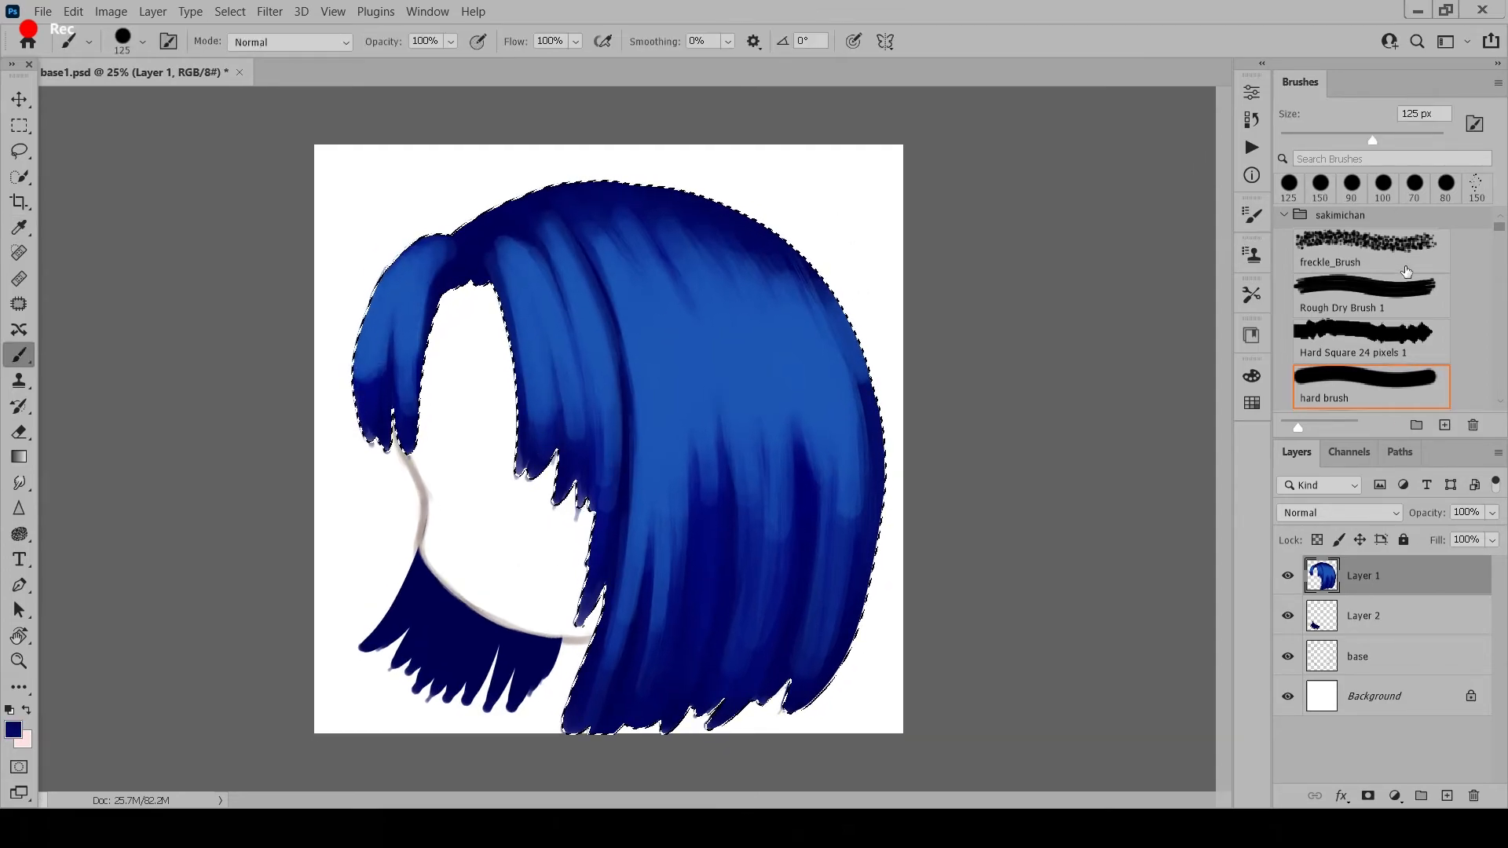
pyautogui.scroll(-2, 1382, 370)
pyautogui.click(1386, 365)
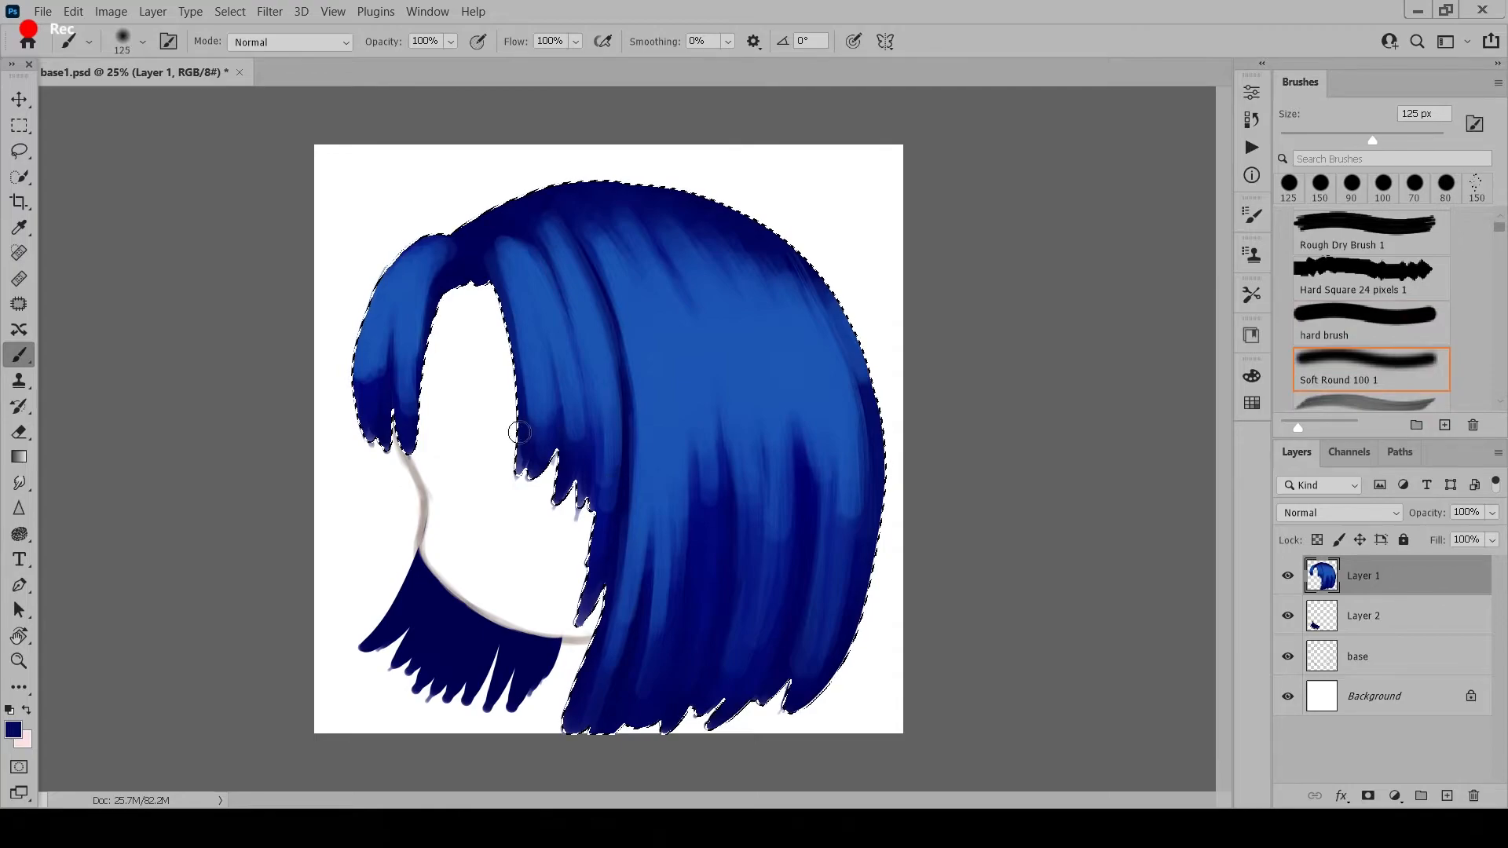
pyautogui.press(']')
pyautogui.press(']')
pyautogui.press(']')
pyautogui.press(']')
pyautogui.press(']')
pyautogui.press(']')
pyautogui.press(']')
pyautogui.moveTo(522, 463); pyautogui.dragTo(609, 542)
pyautogui.press('[')
pyautogui.moveTo(628, 596); pyautogui.dragTo(722, 501)
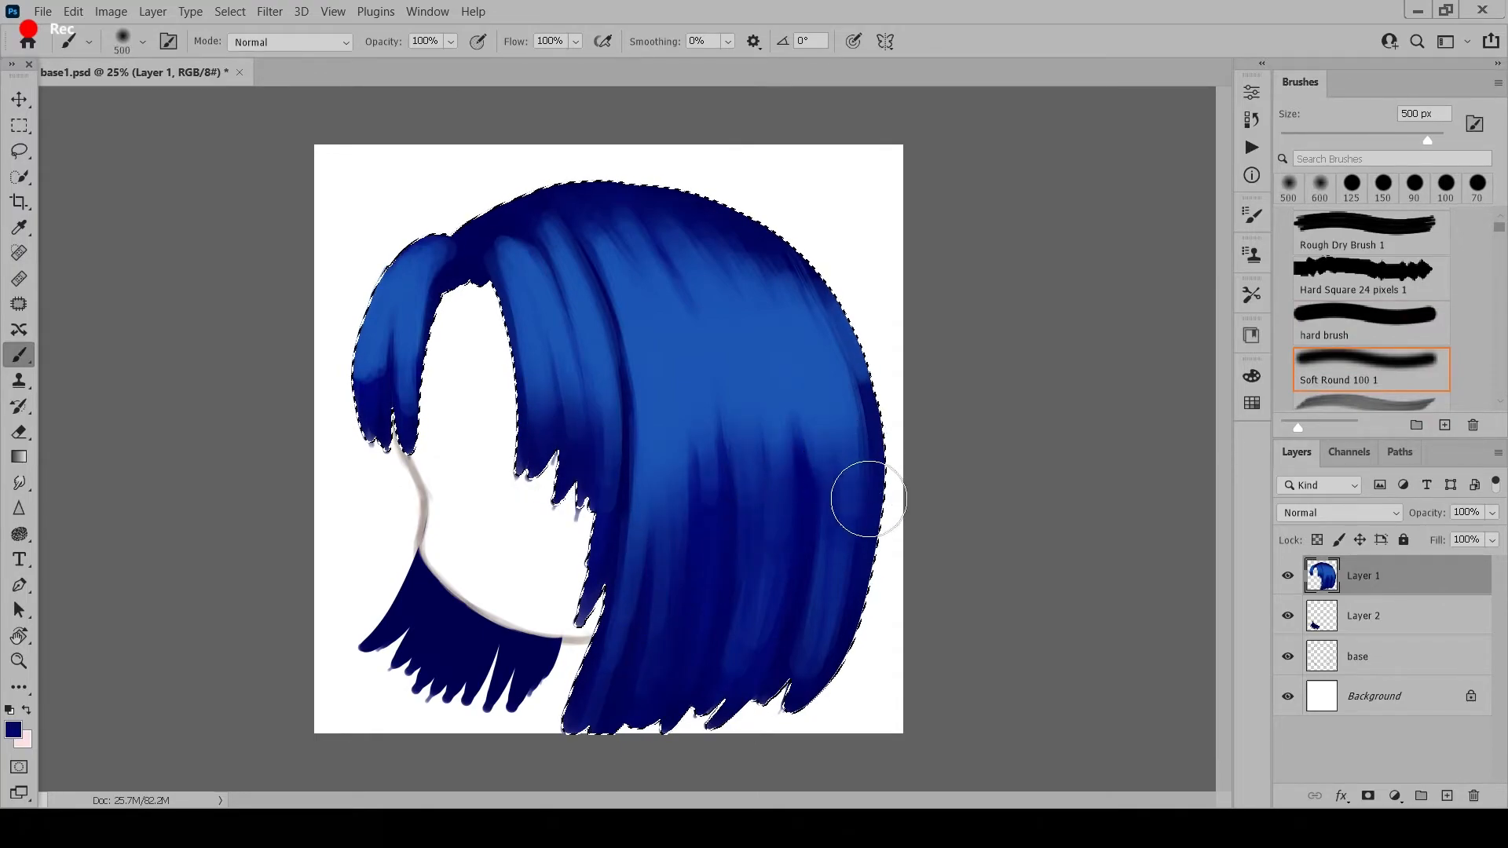
pyautogui.moveTo(359, 391); pyautogui.dragTo(411, 427)
# - Sample the navy at the parting and darken the lower hair tips and the top of the crown with a smaller soft brush
pyautogui.keyDown('alt'); pyautogui.click(462, 244); pyautogui.keyUp('alt')
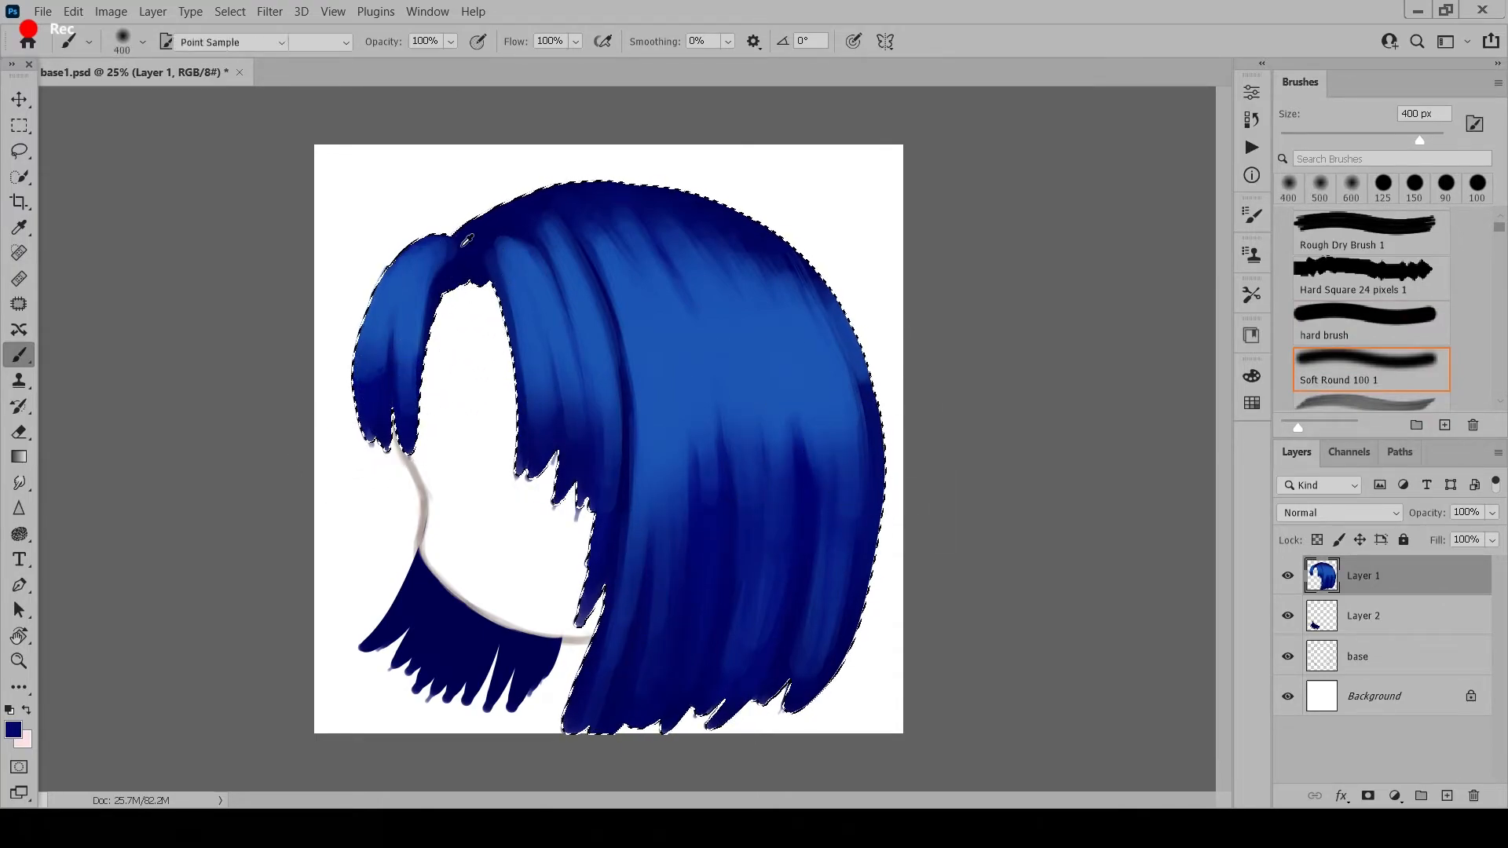
pyautogui.press('[')
pyautogui.press('[')
pyautogui.moveTo(608, 620); pyautogui.dragTo(579, 710)
pyautogui.press(']')
pyautogui.moveTo(541, 196); pyautogui.dragTo(615, 187)
# - Paint sampled light blue over the upper back hair and fringe with the hard brush, and clear the selection
pyautogui.click(1370, 323)
pyautogui.keyDown('alt'); pyautogui.click(667, 315); pyautogui.keyUp('alt')
pyautogui.moveTo(629, 275)
pyautogui.mouseDown()
pyautogui.moveTo(696, 243)
pyautogui.moveTo(804, 296)
pyautogui.mouseUp()
pyautogui.press('[')
pyautogui.press(']')
pyautogui.press(']')
pyautogui.moveTo(542, 247); pyautogui.dragTo(585, 361)
pyautogui.press('w')
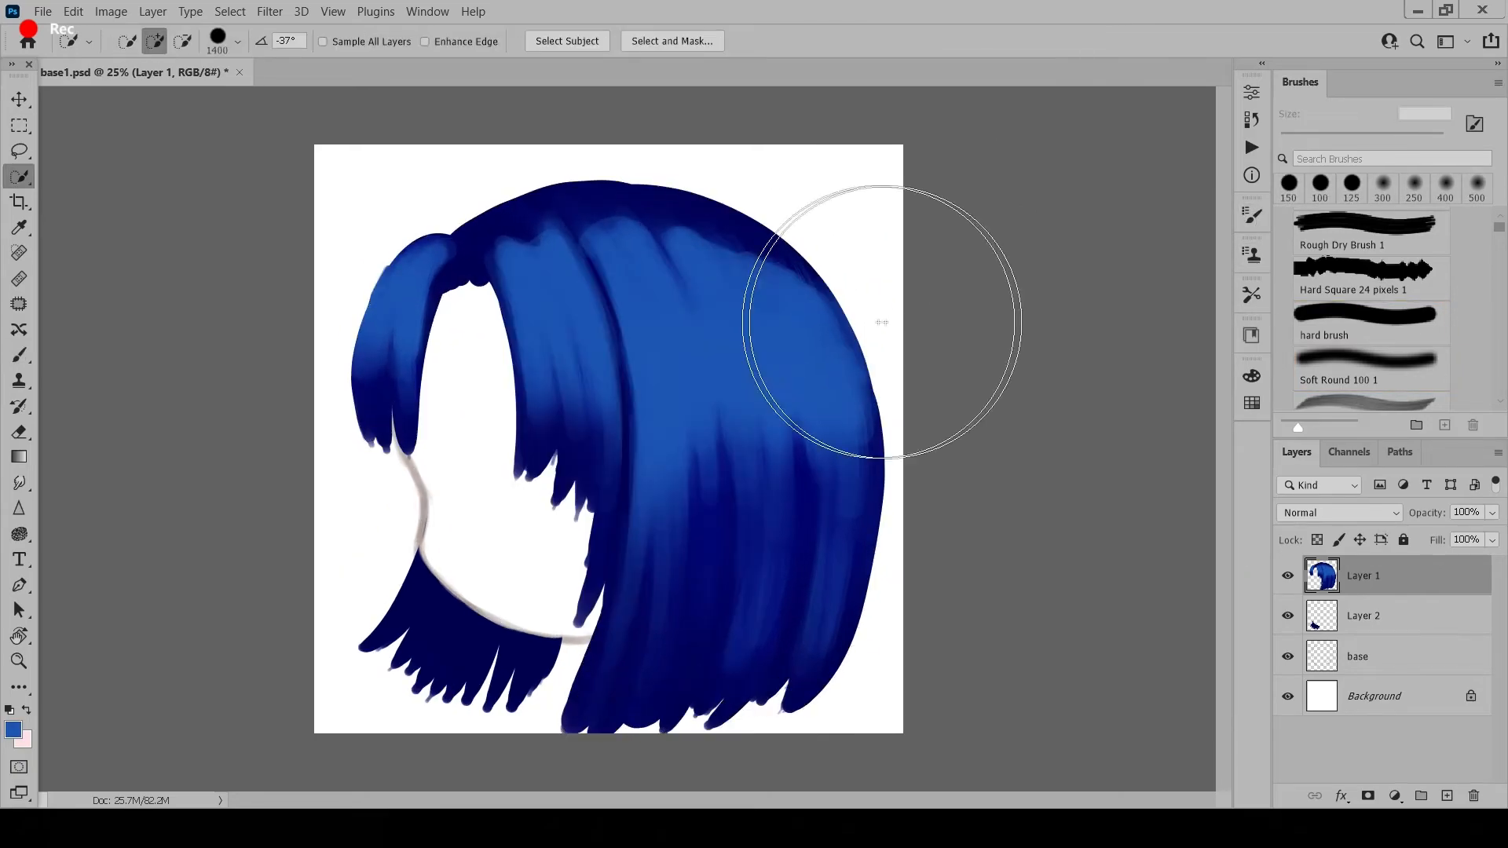
pyautogui.hotkey('ctrl', '-')
pyautogui.hotkey('ctrl', 'd')
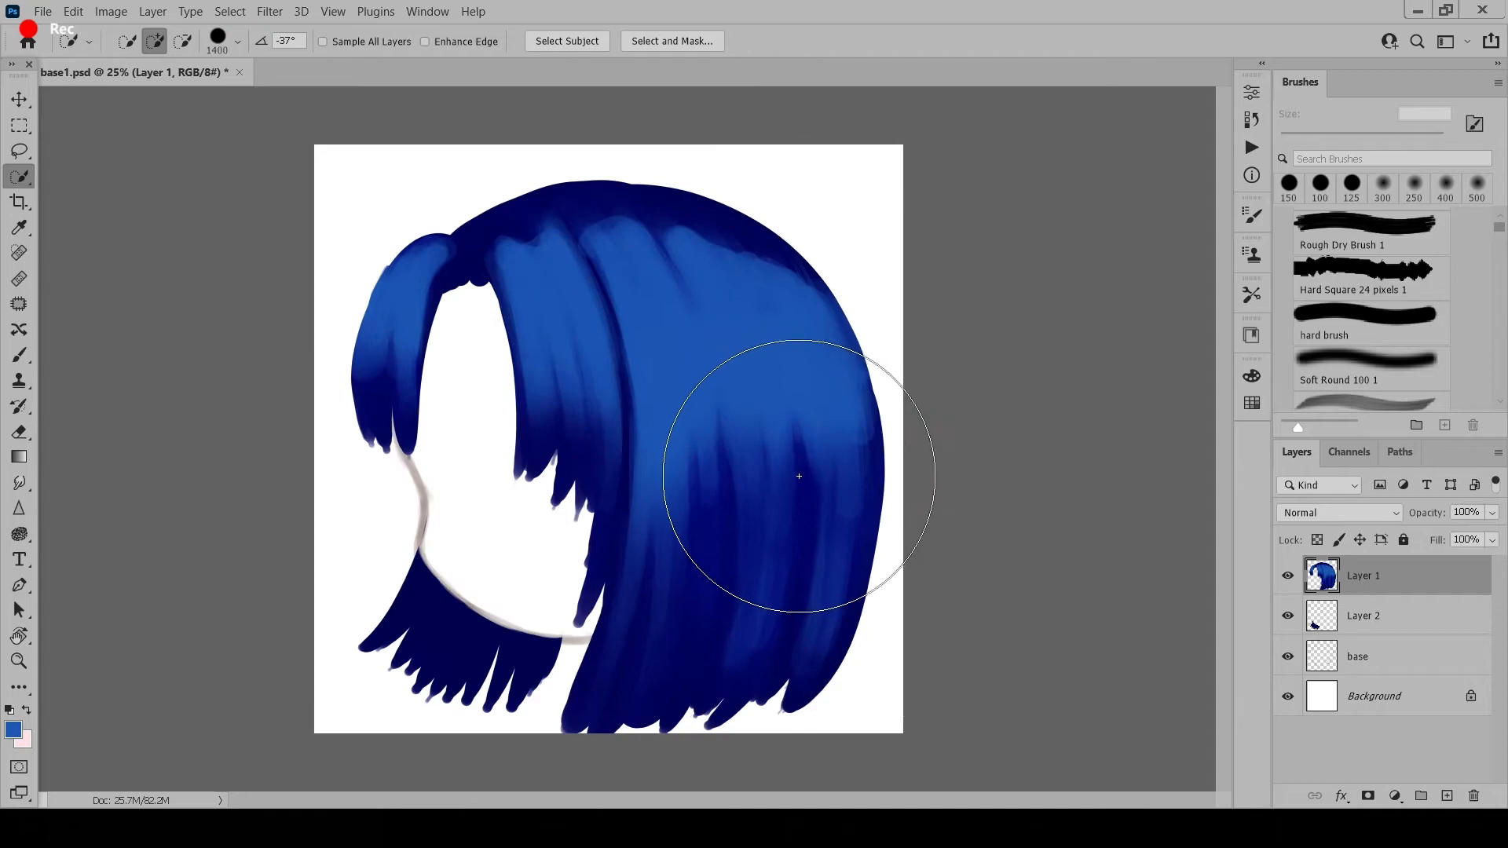
# - Erase the rounded ends of the fringe and side strands into sharp points with the eraser at about 25 px
pyautogui.hotkey('ctrl', '+')
pyautogui.hotkey('ctrl', '+')
pyautogui.hotkey('ctrl', '+')
pyautogui.moveTo(600, 558); pyautogui.dragTo(774, 407)
pyautogui.hotkey('ctrl', '+')
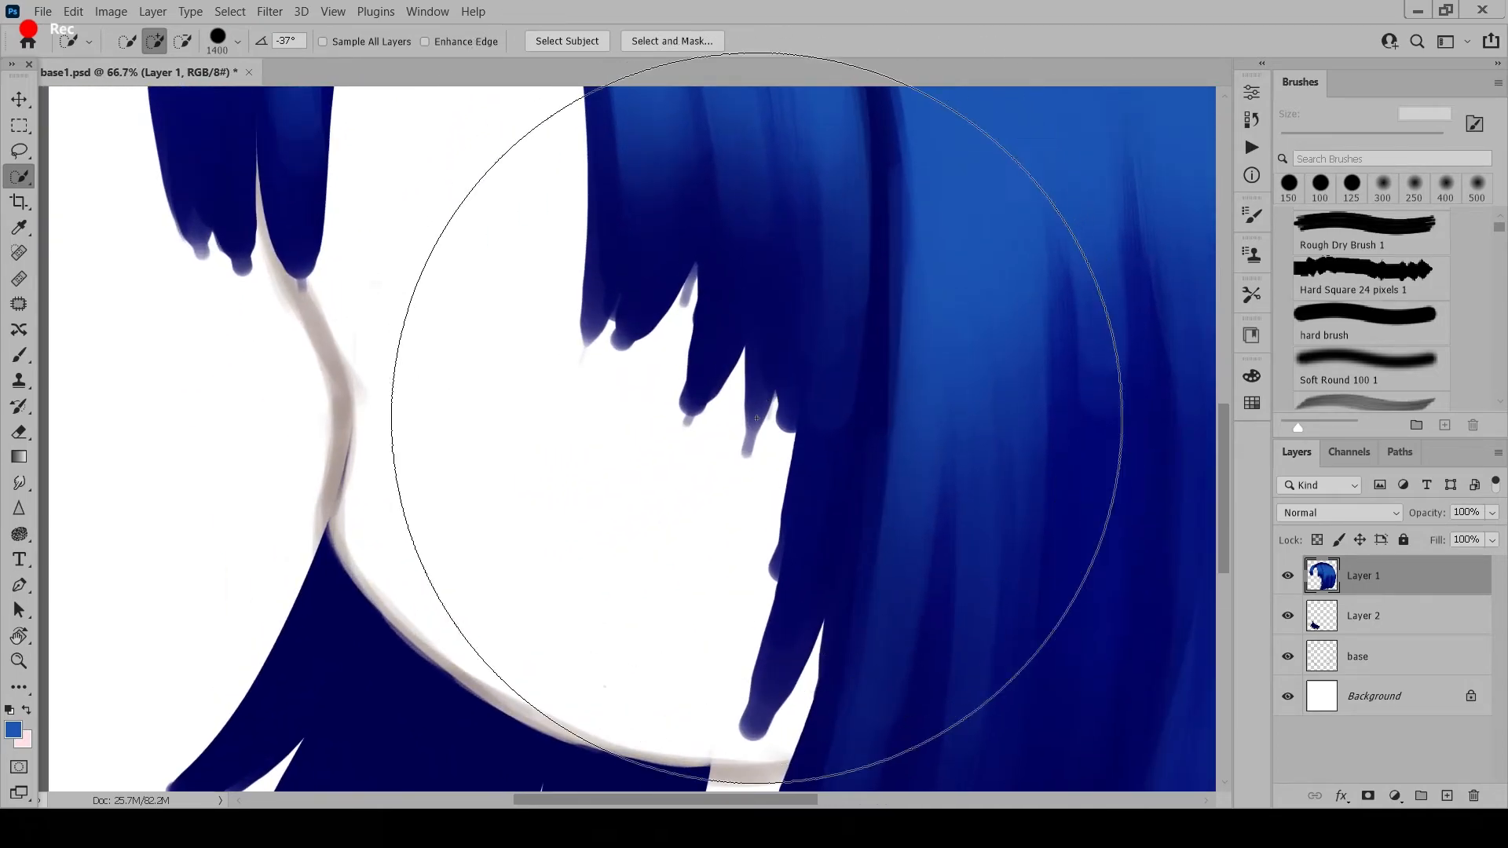
pyautogui.press('e')
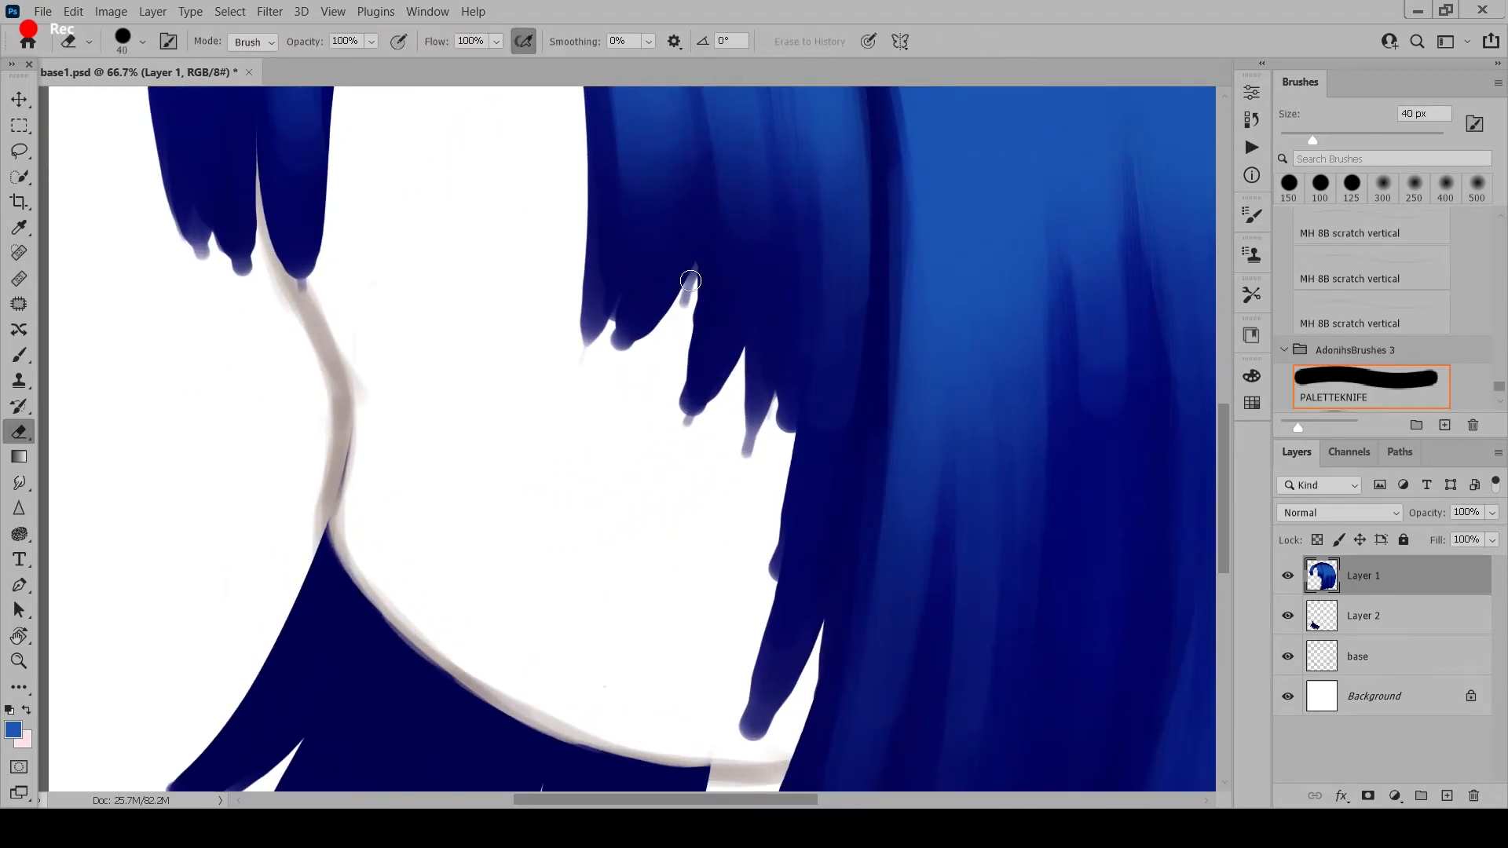
pyautogui.press('[')
pyautogui.press('[')
pyautogui.press('[')
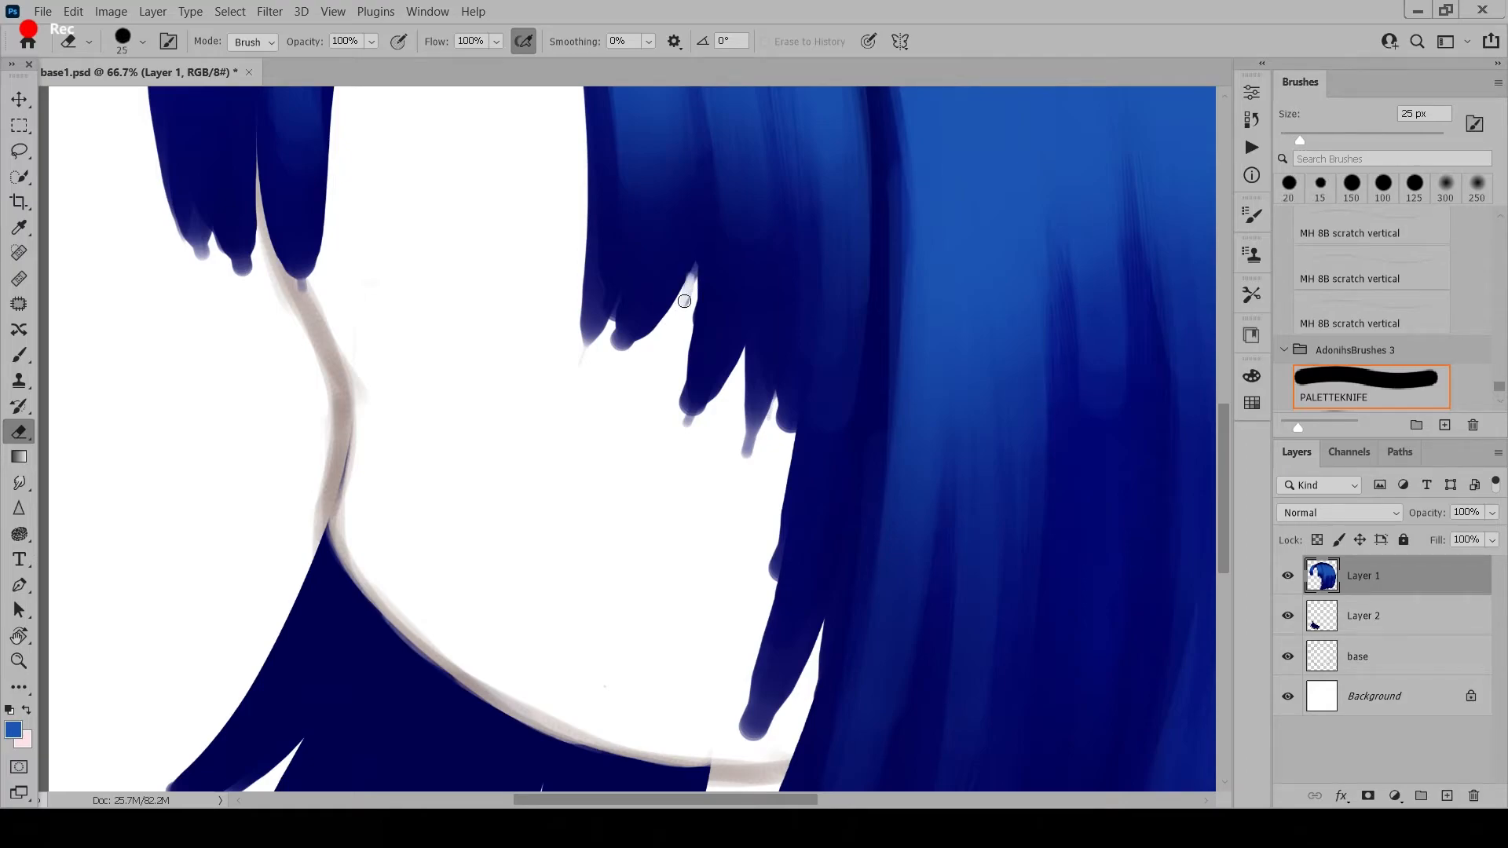
pyautogui.moveTo(684, 302)
pyautogui.mouseDown()
pyautogui.moveTo(654, 336)
pyautogui.moveTo(573, 288)
pyautogui.moveTo(617, 354)
pyautogui.mouseUp()
pyautogui.moveTo(575, 289)
pyautogui.mouseDown()
pyautogui.moveTo(578, 346)
pyautogui.moveTo(610, 347)
pyautogui.mouseUp()
pyautogui.moveTo(671, 311)
pyautogui.mouseDown()
pyautogui.moveTo(619, 351)
pyautogui.moveTo(680, 414)
pyautogui.mouseUp()
pyautogui.moveTo(724, 385)
pyautogui.mouseDown()
pyautogui.moveTo(677, 426)
pyautogui.moveTo(741, 462)
pyautogui.mouseUp()
pyautogui.moveTo(772, 445); pyautogui.dragTo(806, 278)
pyautogui.moveTo(816, 292); pyautogui.dragTo(765, 561)
pyautogui.moveTo(789, 458); pyautogui.dragTo(763, 562)
# - Erase the ends of the front lock into sharp points, varying the eraser size for the narrow gaps
pyautogui.moveTo(392, 141); pyautogui.dragTo(715, 487)
pyautogui.press(']')
pyautogui.press(']')
pyautogui.press(']')
pyautogui.moveTo(682, 463)
pyautogui.mouseDown()
pyautogui.moveTo(709, 320)
pyautogui.moveTo(684, 428)
pyautogui.mouseUp()
pyautogui.press('[')
pyautogui.press('[')
pyautogui.press('[')
pyautogui.press('[')
pyautogui.moveTo(680, 440); pyautogui.dragTo(667, 476)
pyautogui.press('[')
pyautogui.press('[')
pyautogui.moveTo(575, 422); pyautogui.dragTo(613, 460)
pyautogui.moveTo(621, 377); pyautogui.dragTo(613, 459)
pyautogui.moveTo(532, 381); pyautogui.dragTo(575, 446)
# - Erase the rounded lower ends of the back hair on Layer 1 into pointed tips at 30 px
pyautogui.moveTo(887, 707); pyautogui.dragTo(479, 106)
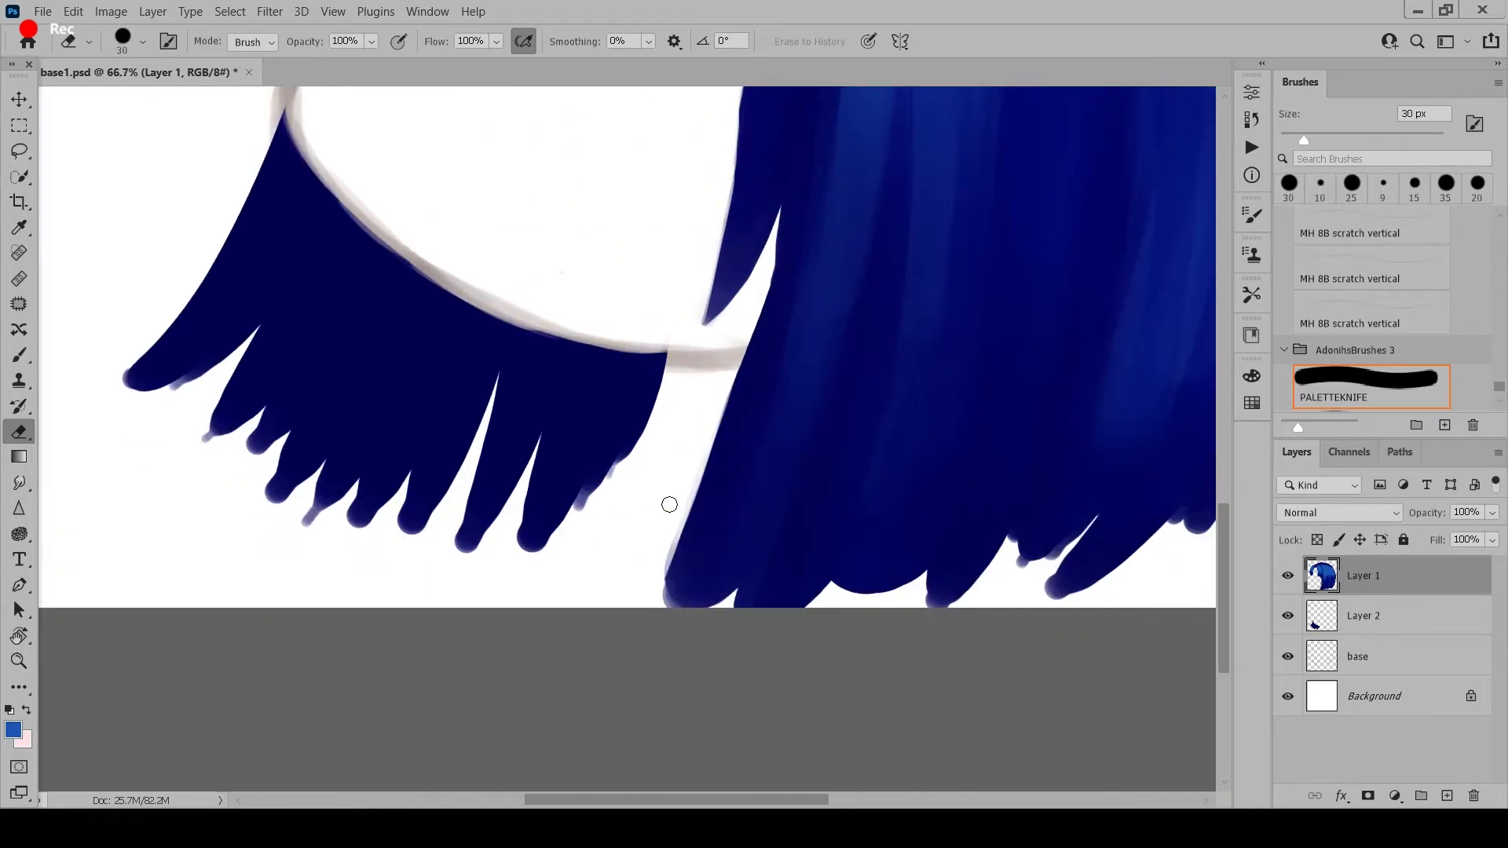
pyautogui.moveTo(680, 524); pyautogui.dragTo(666, 591)
pyautogui.moveTo(863, 502); pyautogui.dragTo(681, 510)
pyautogui.moveTo(890, 542); pyautogui.dragTo(837, 575)
pyautogui.moveTo(987, 534); pyautogui.dragTo(872, 607)
pyautogui.moveTo(1076, 491); pyautogui.dragTo(1010, 542)
pyautogui.moveTo(1077, 502); pyautogui.dragTo(868, 544)
pyautogui.moveTo(867, 604); pyautogui.dragTo(940, 566)
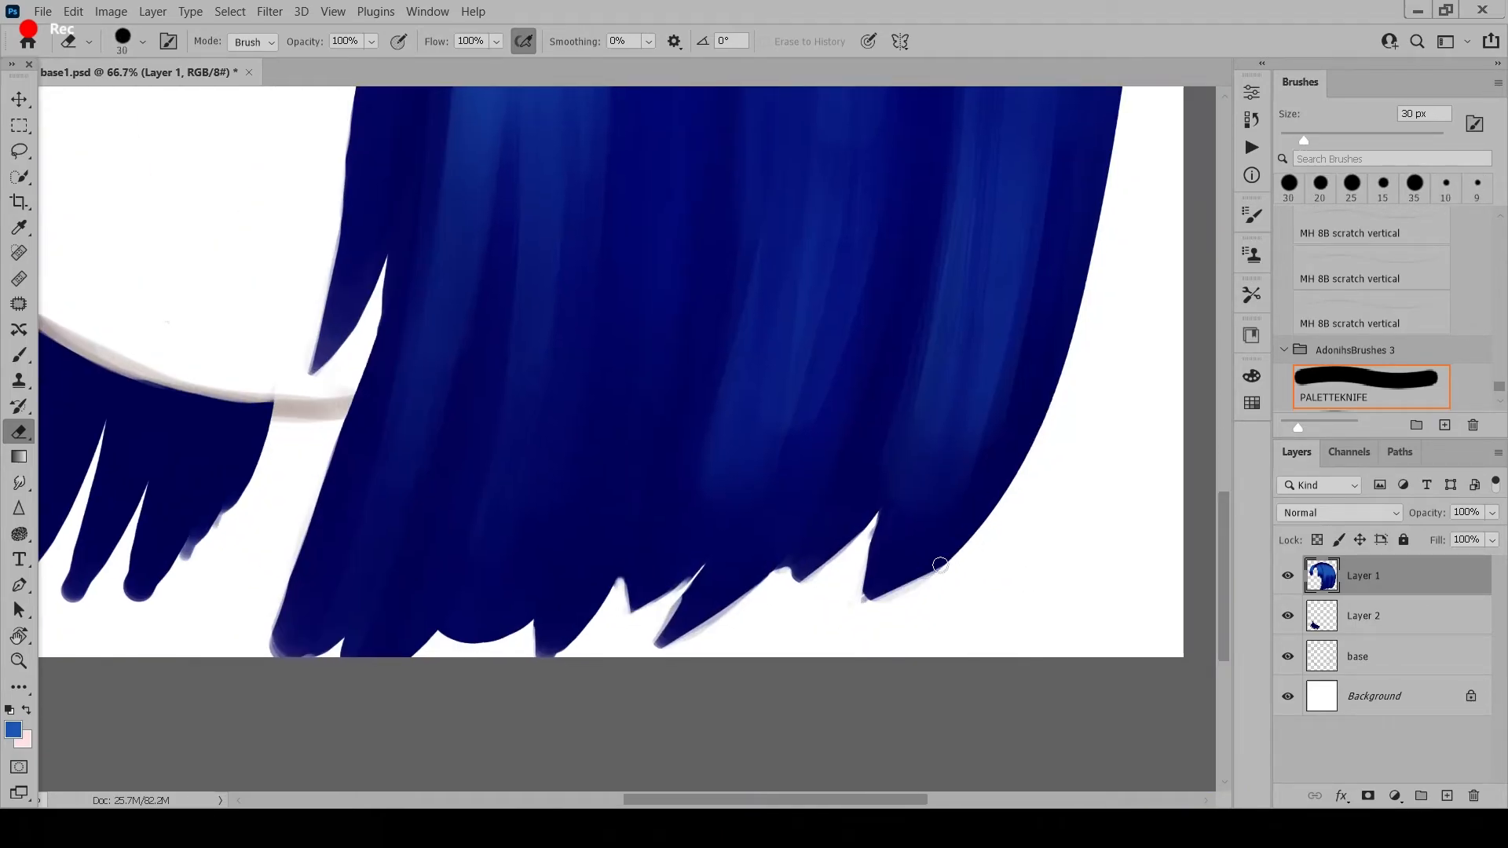
# - Erase the ends of the neck hair on Layer 2 into pointed tips with the eraser at about 30 to 40 px
pyautogui.moveTo(330, 503); pyautogui.dragTo(924, 515)
pyautogui.click(1363, 616)
pyautogui.moveTo(860, 454); pyautogui.dragTo(778, 572)
pyautogui.moveTo(825, 515)
pyautogui.mouseDown()
pyautogui.moveTo(728, 614)
pyautogui.moveTo(664, 614)
pyautogui.mouseUp()
pyautogui.moveTo(655, 543); pyautogui.dragTo(609, 596)
pyautogui.moveTo(603, 545); pyautogui.dragTo(552, 584)
pyautogui.moveTo(562, 540); pyautogui.dragTo(507, 581)
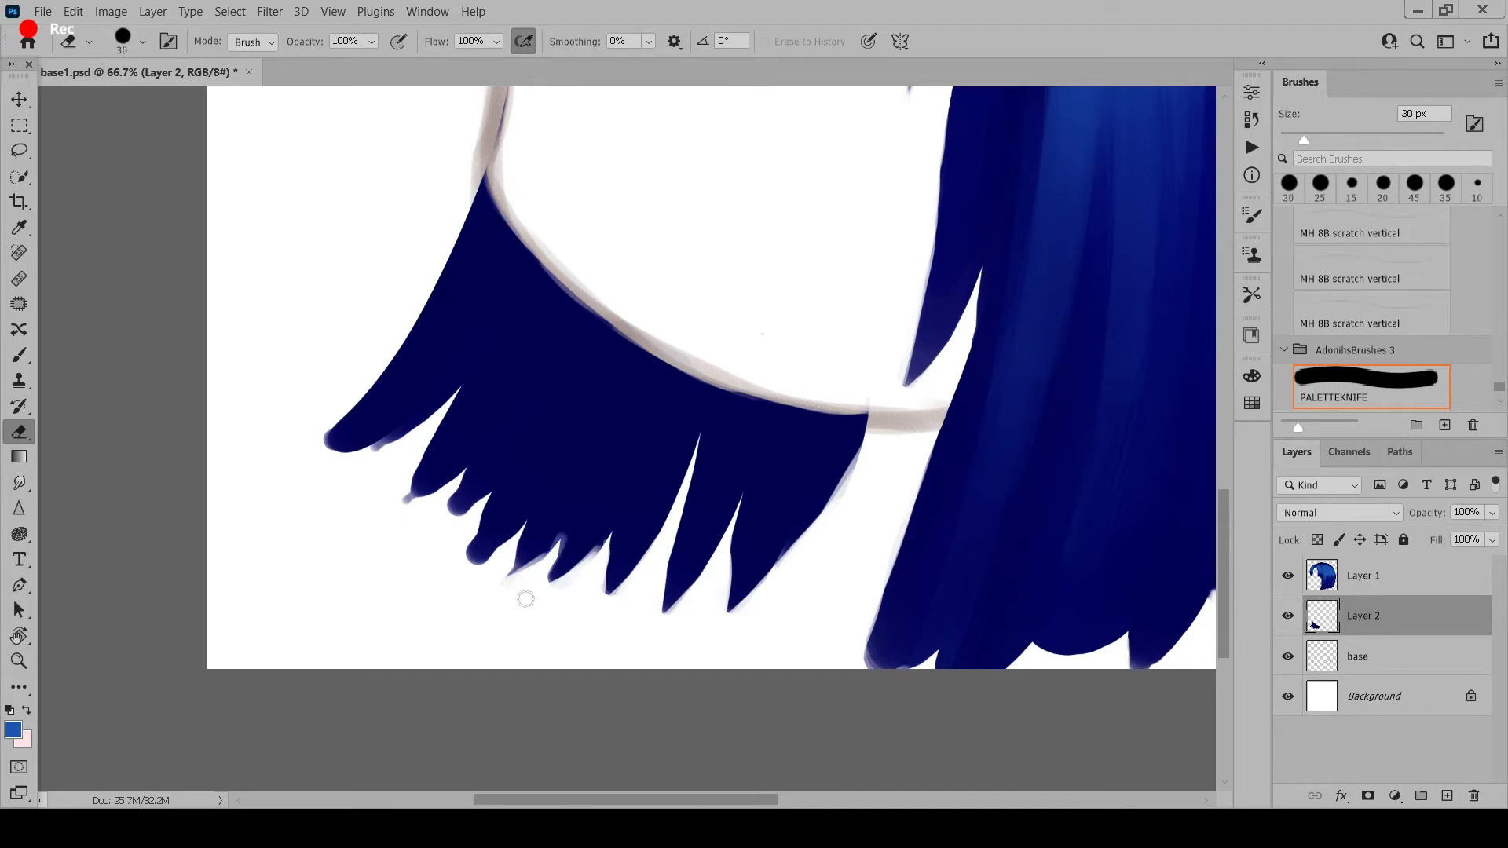
pyautogui.press(']')
pyautogui.press(']')
pyautogui.hotkey('ctrl', '-')
pyautogui.hotkey('ctrl', '-')
pyautogui.hotkey('ctrl', '-')
# - Quick-select the neck hair on Layer 2 and paint it with the dark blue sampled from the back hair, using the hard brush at about 175 px
pyautogui.press('w')
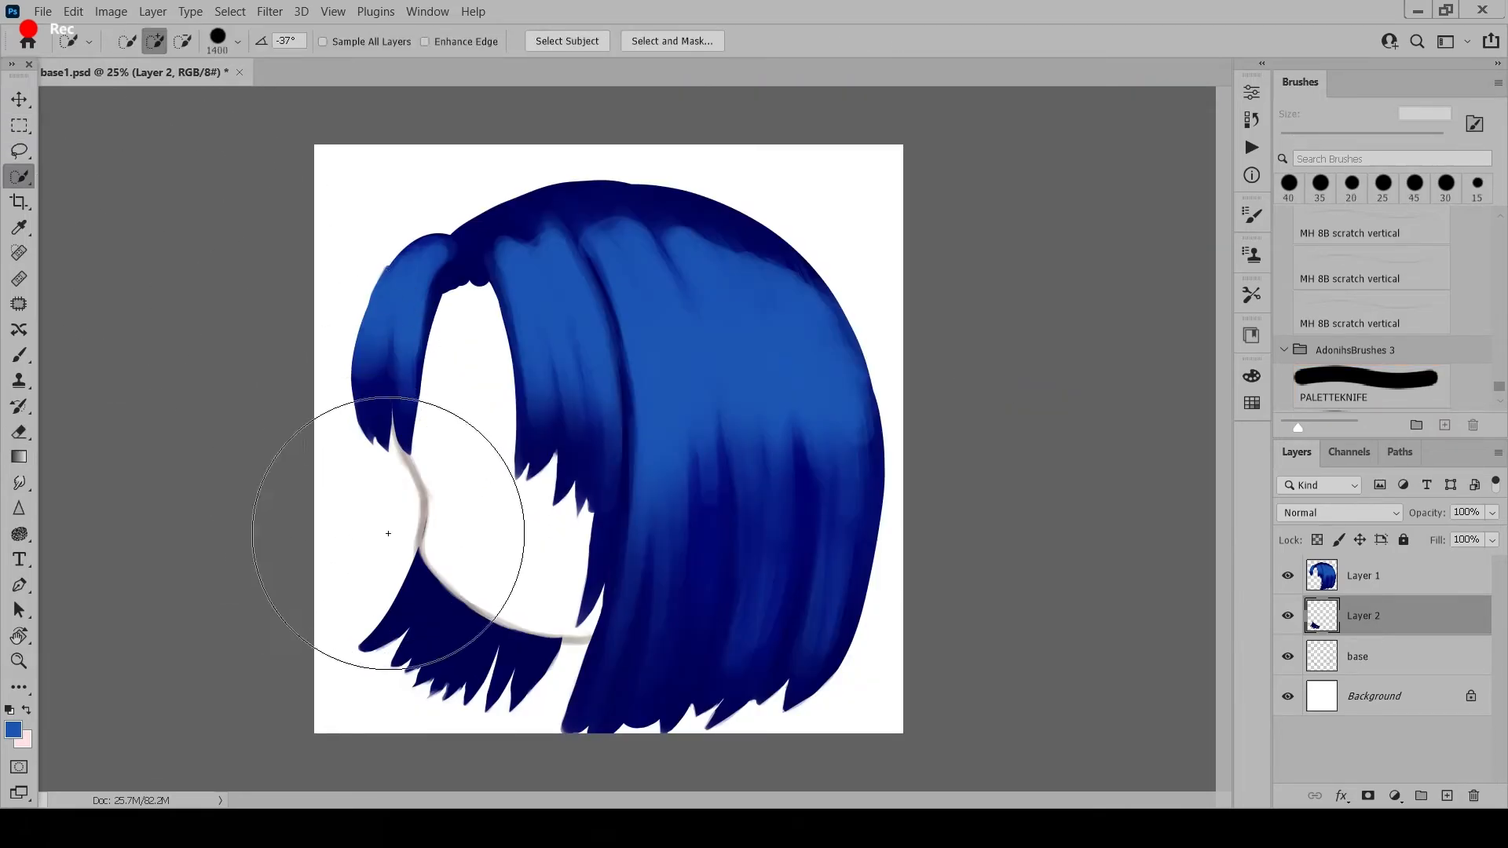
pyautogui.moveTo(388, 533)
pyautogui.mouseDown()
pyautogui.moveTo(438, 611)
pyautogui.moveTo(549, 600)
pyautogui.mouseUp()
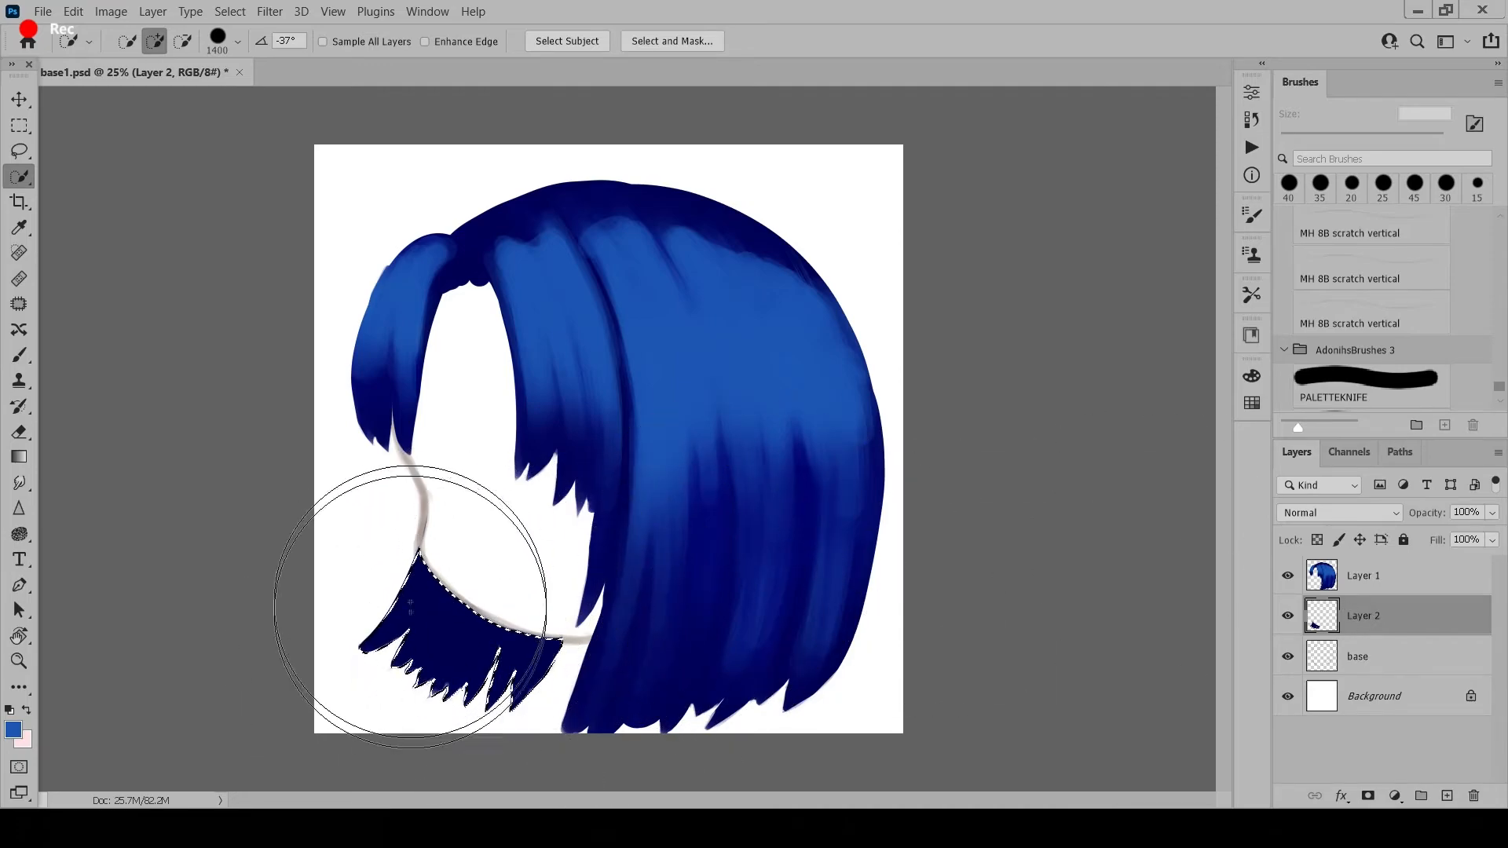
pyautogui.press('i')
pyautogui.click(718, 529)
pyautogui.press('b')
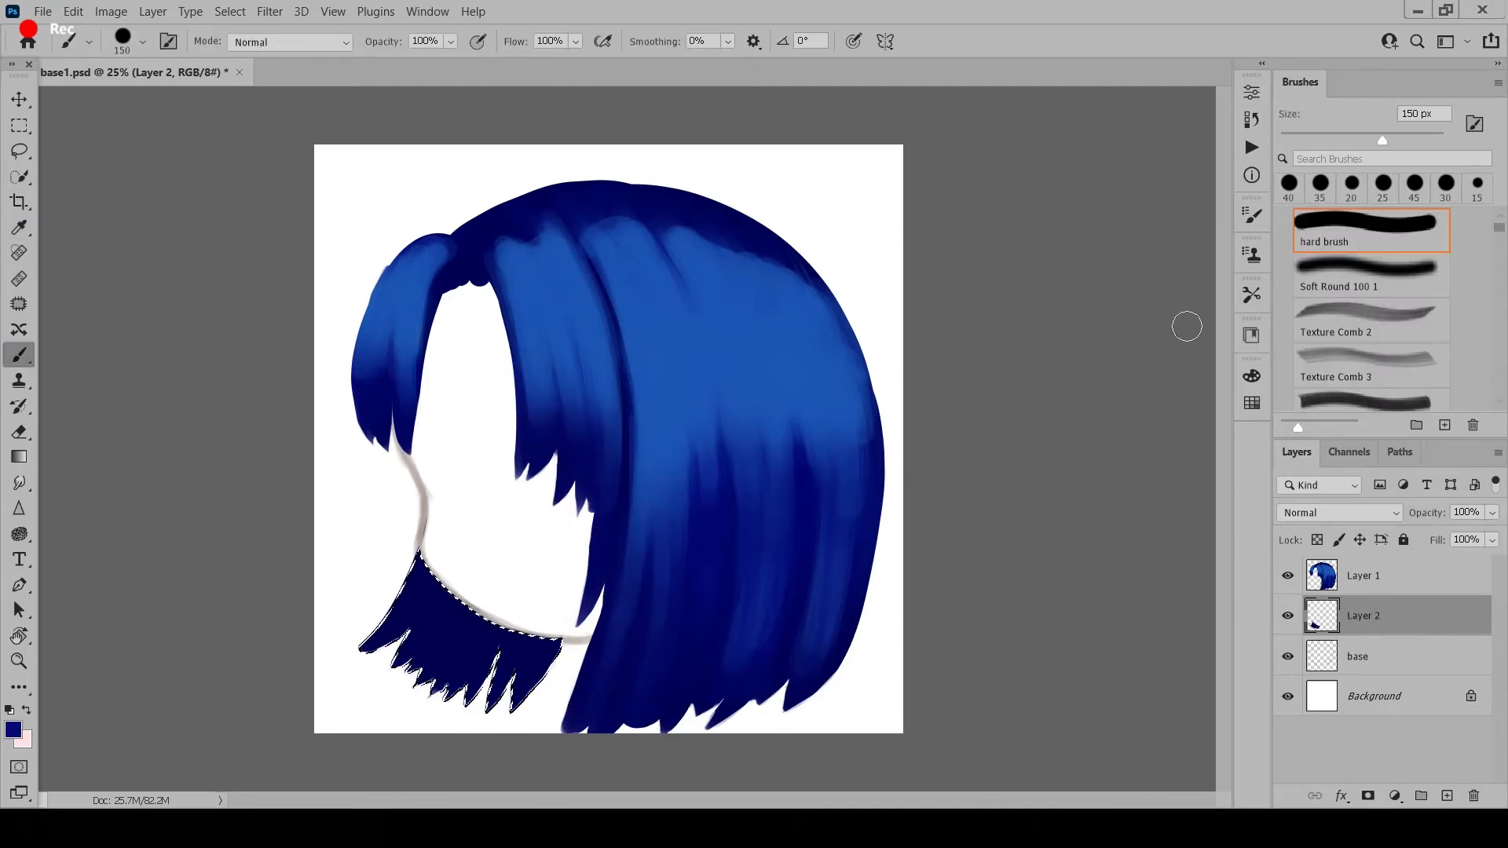
pyautogui.click(1252, 217)
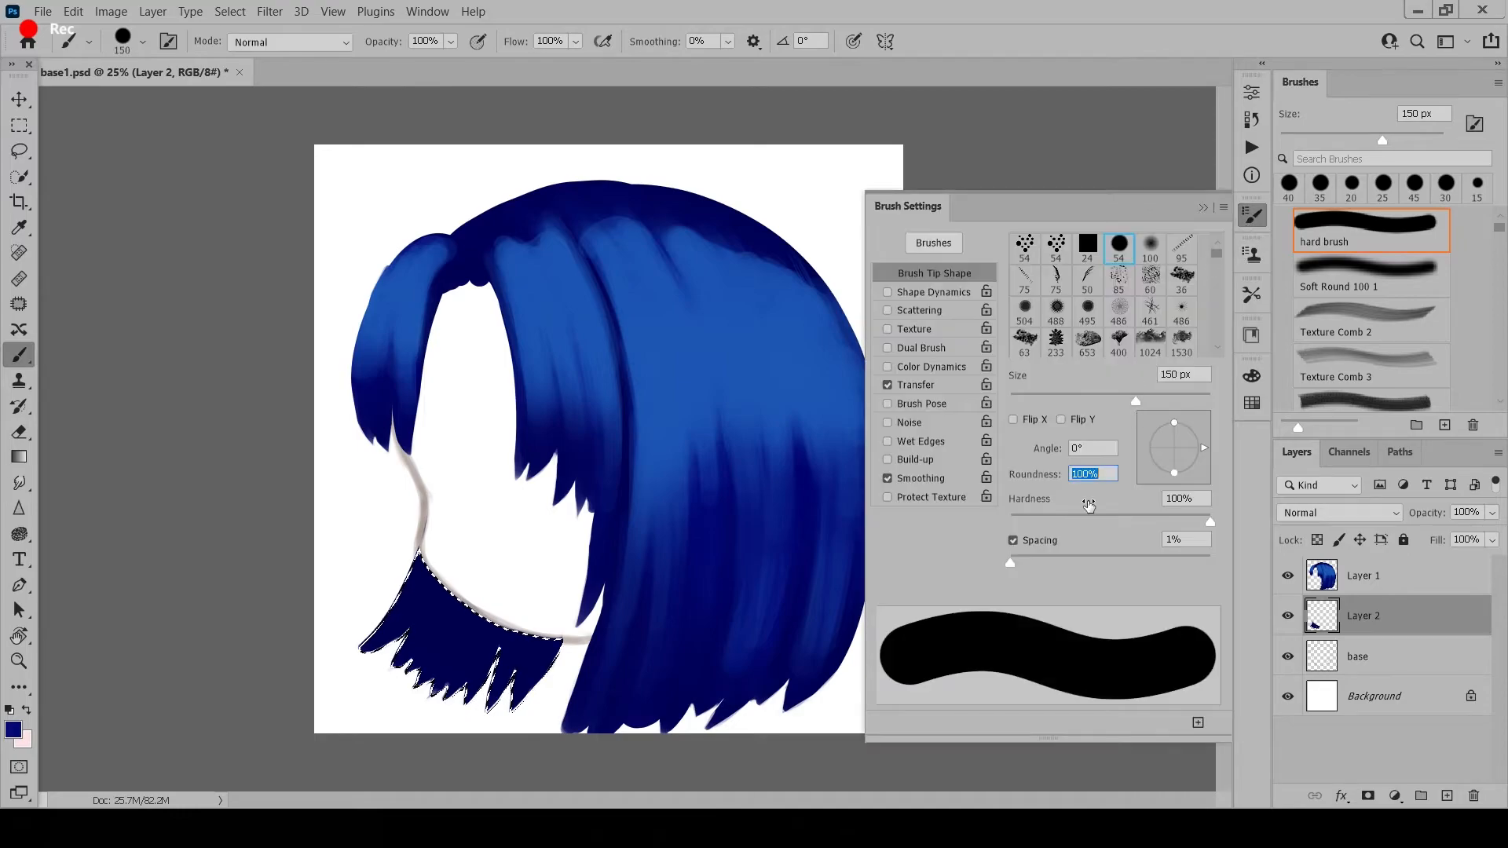
pyautogui.click(1247, 217)
pyautogui.press('[')
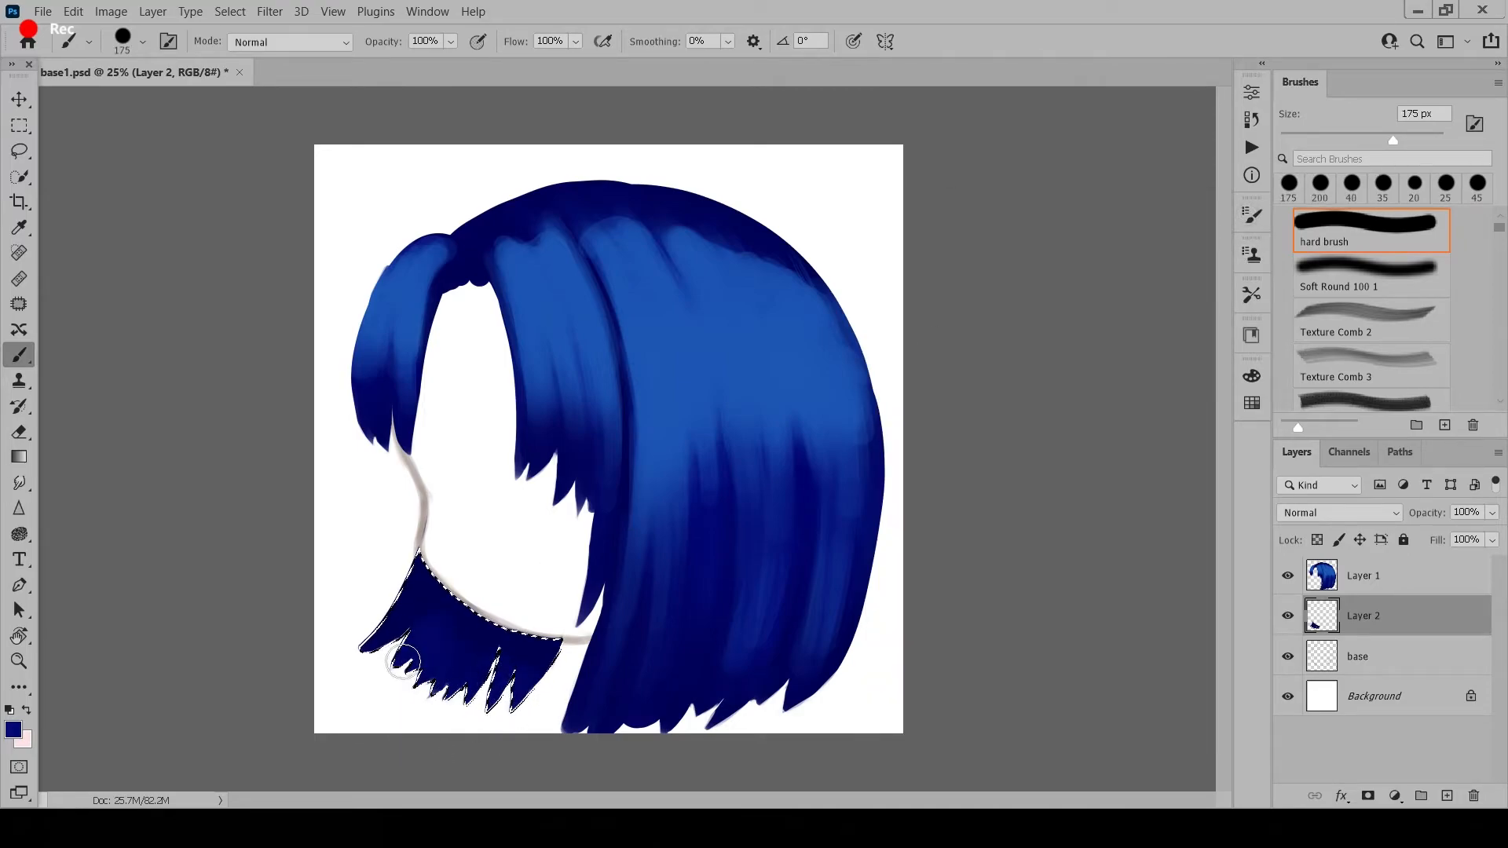
# - Paint sampled light-blue strands along the neck hair tips with the hard brush at 90 px, and clear the selection
pyautogui.keyDown('alt'); pyautogui.click(605, 422); pyautogui.keyUp('alt')
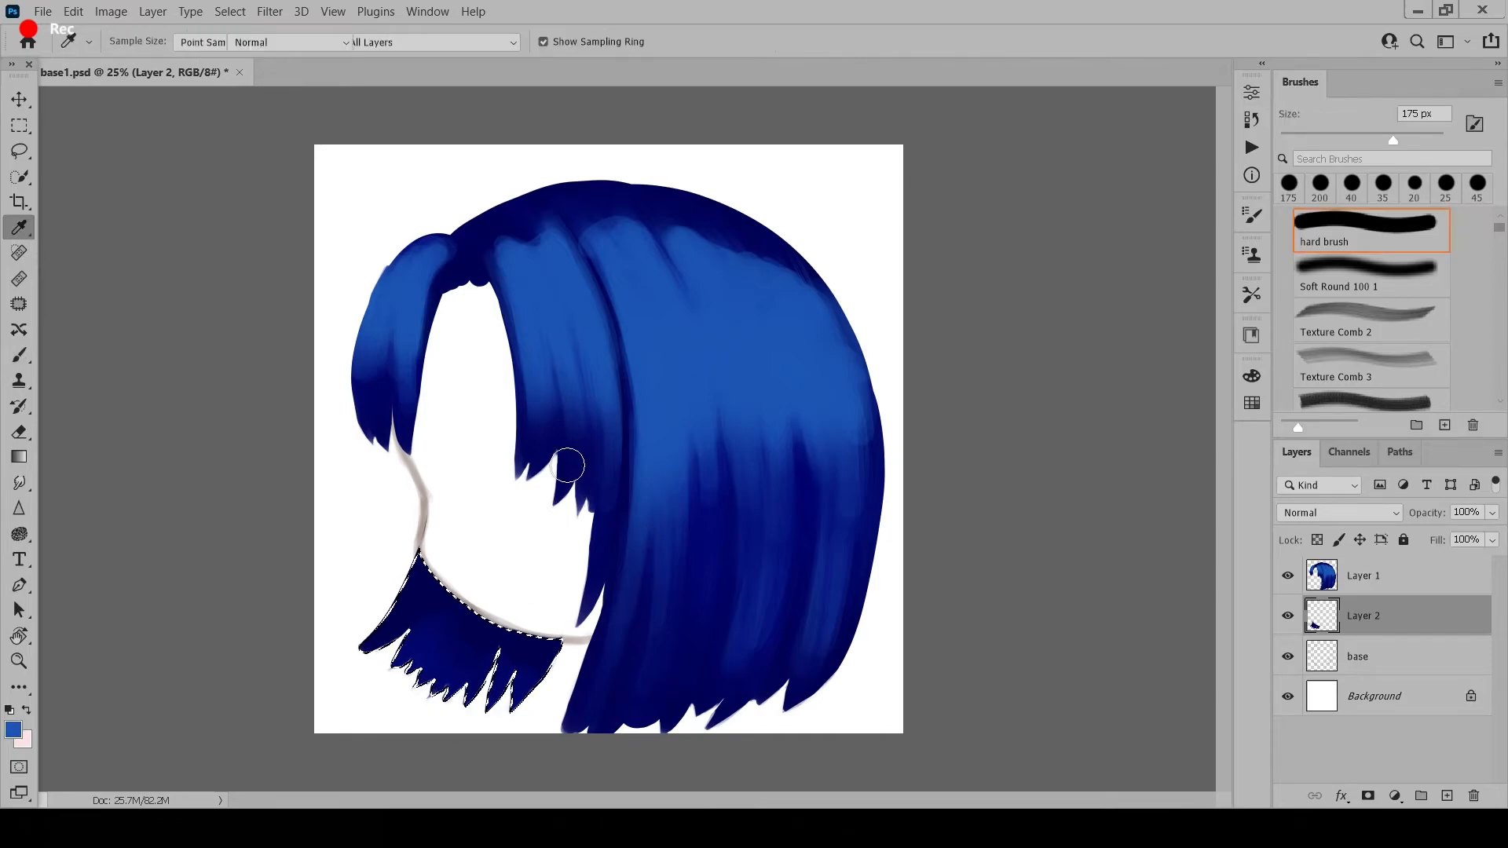
pyautogui.press('[')
pyautogui.press('[')
pyautogui.press('[')
pyautogui.press('[')
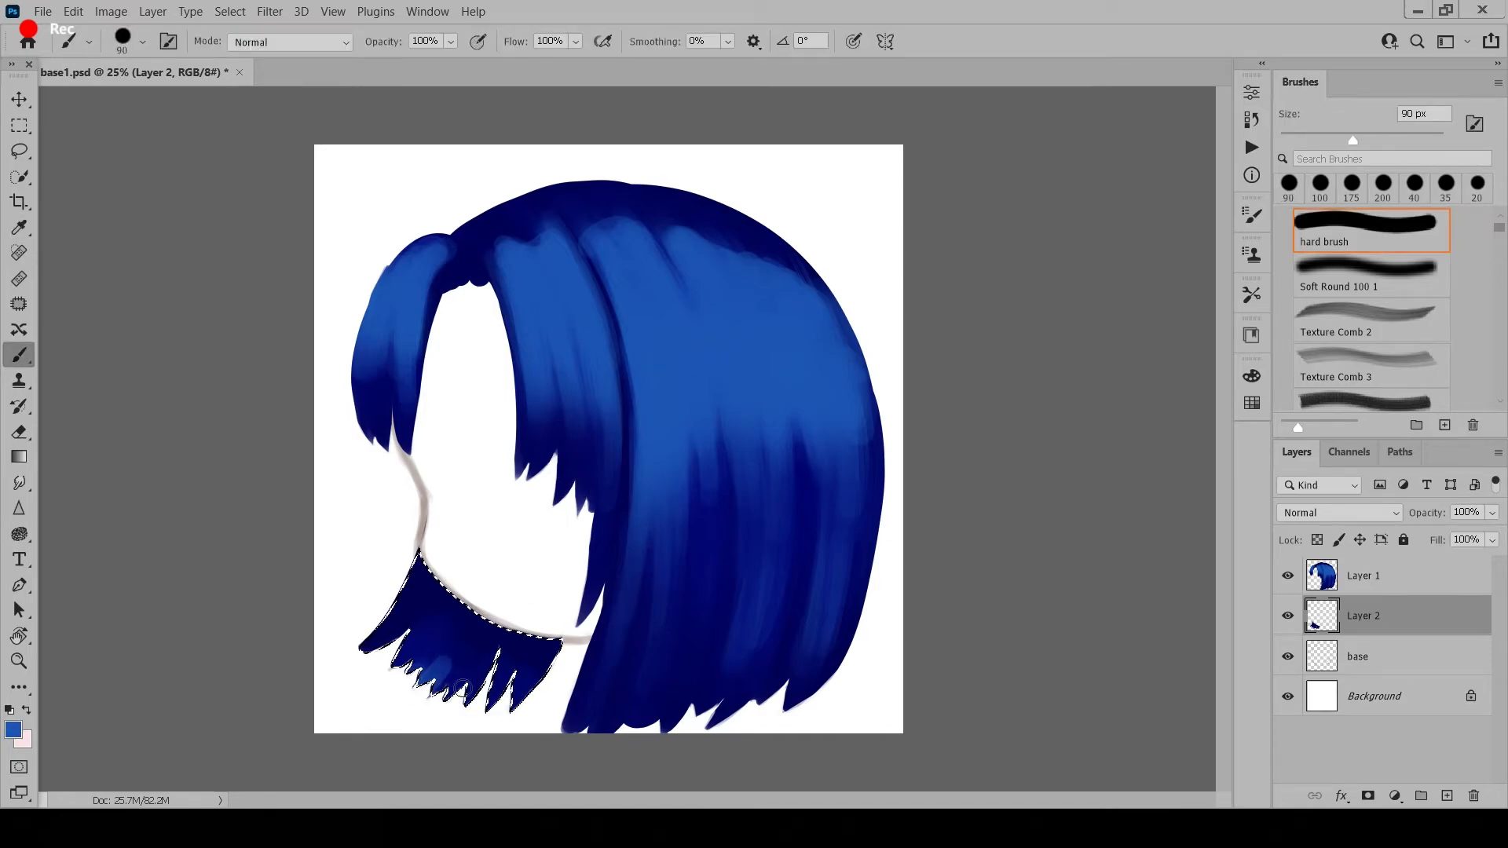
pyautogui.moveTo(426, 707); pyautogui.dragTo(355, 698)
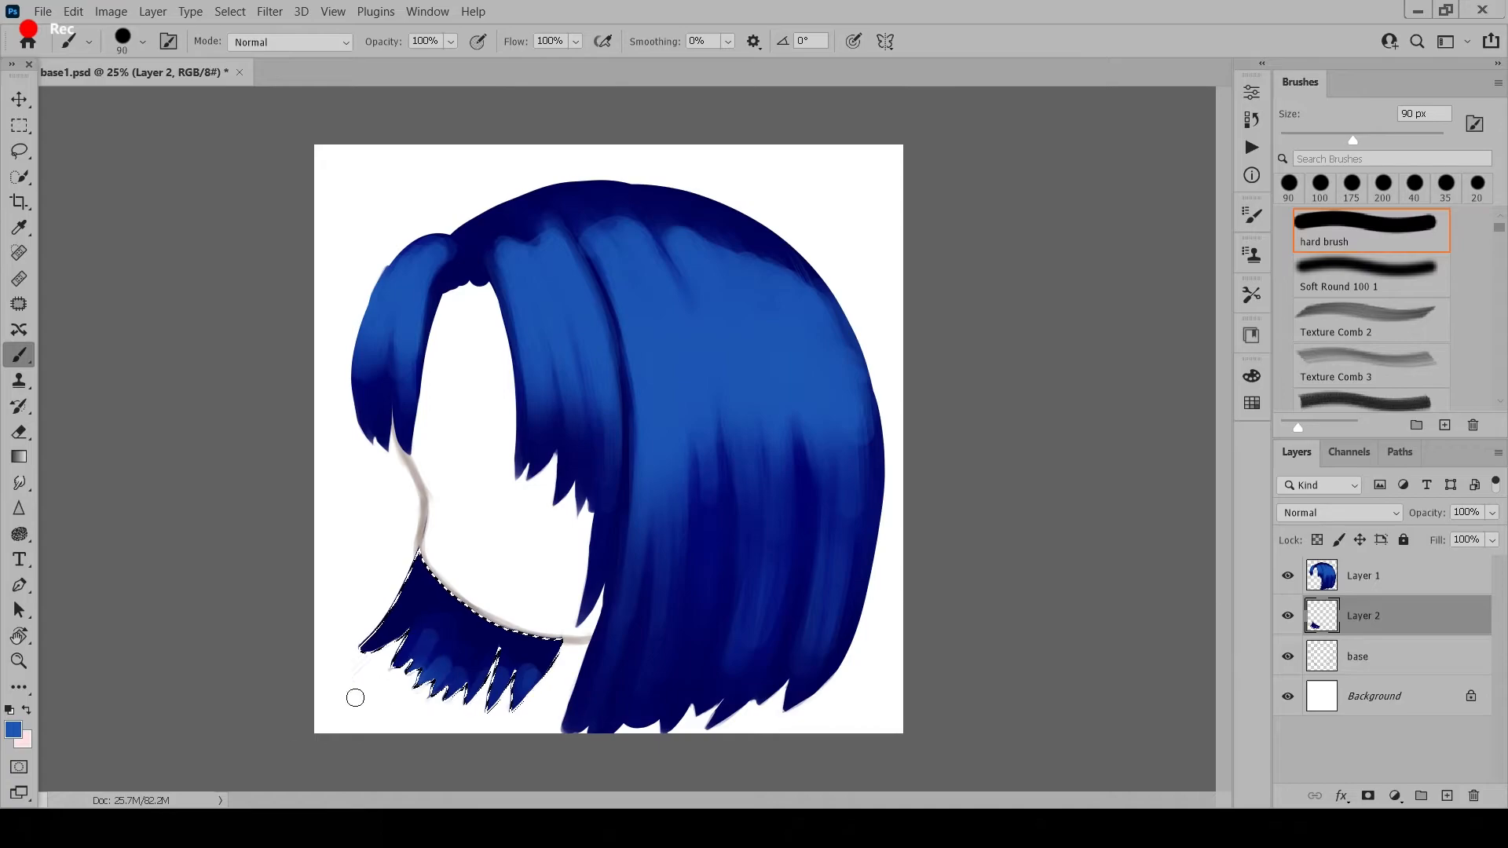
pyautogui.press('w')
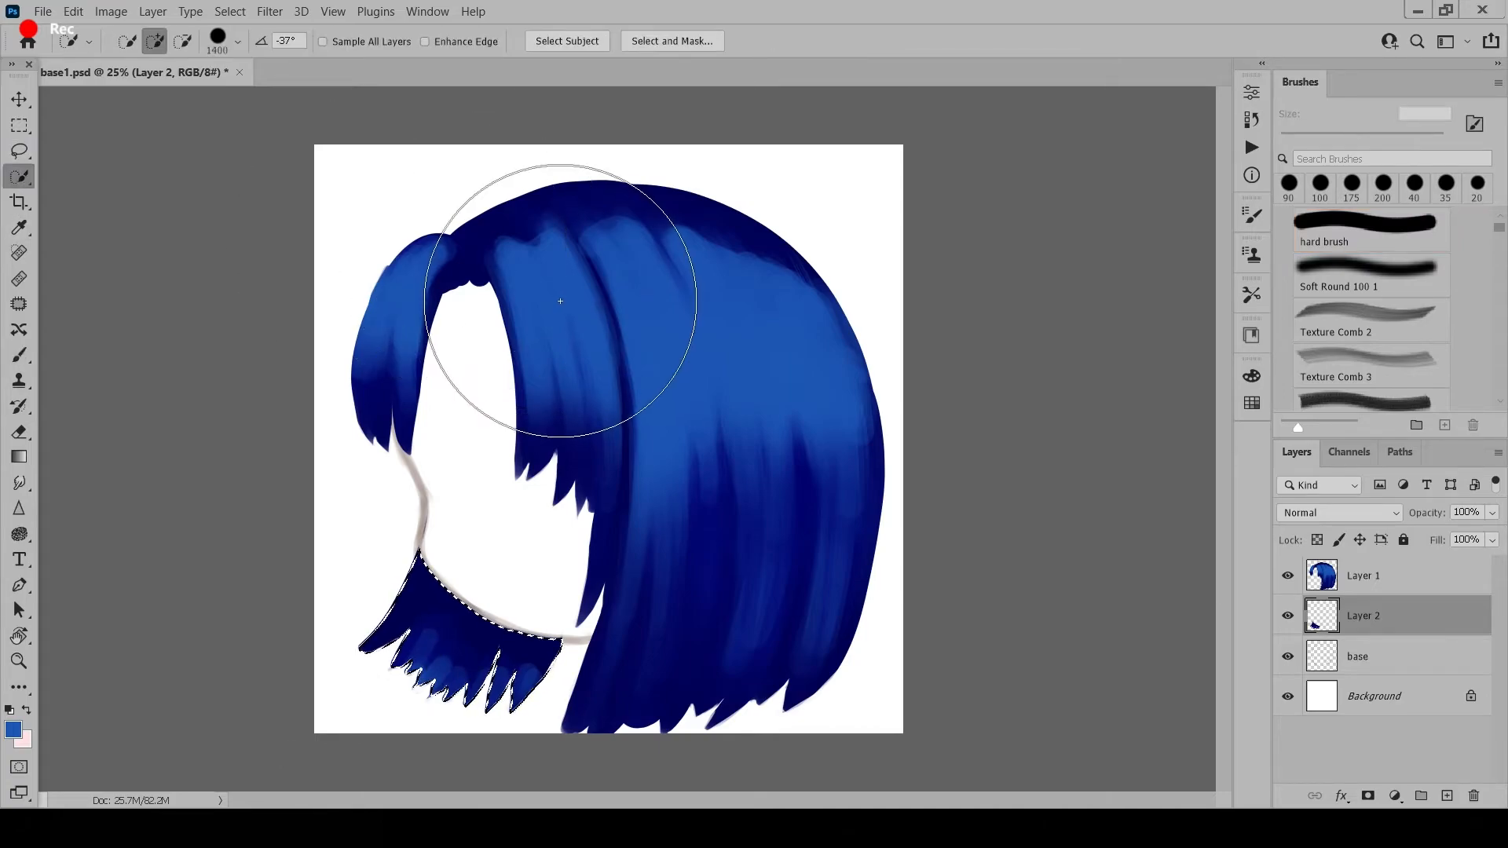
pyautogui.rightClick(564, 304)
pyautogui.click(591, 316)
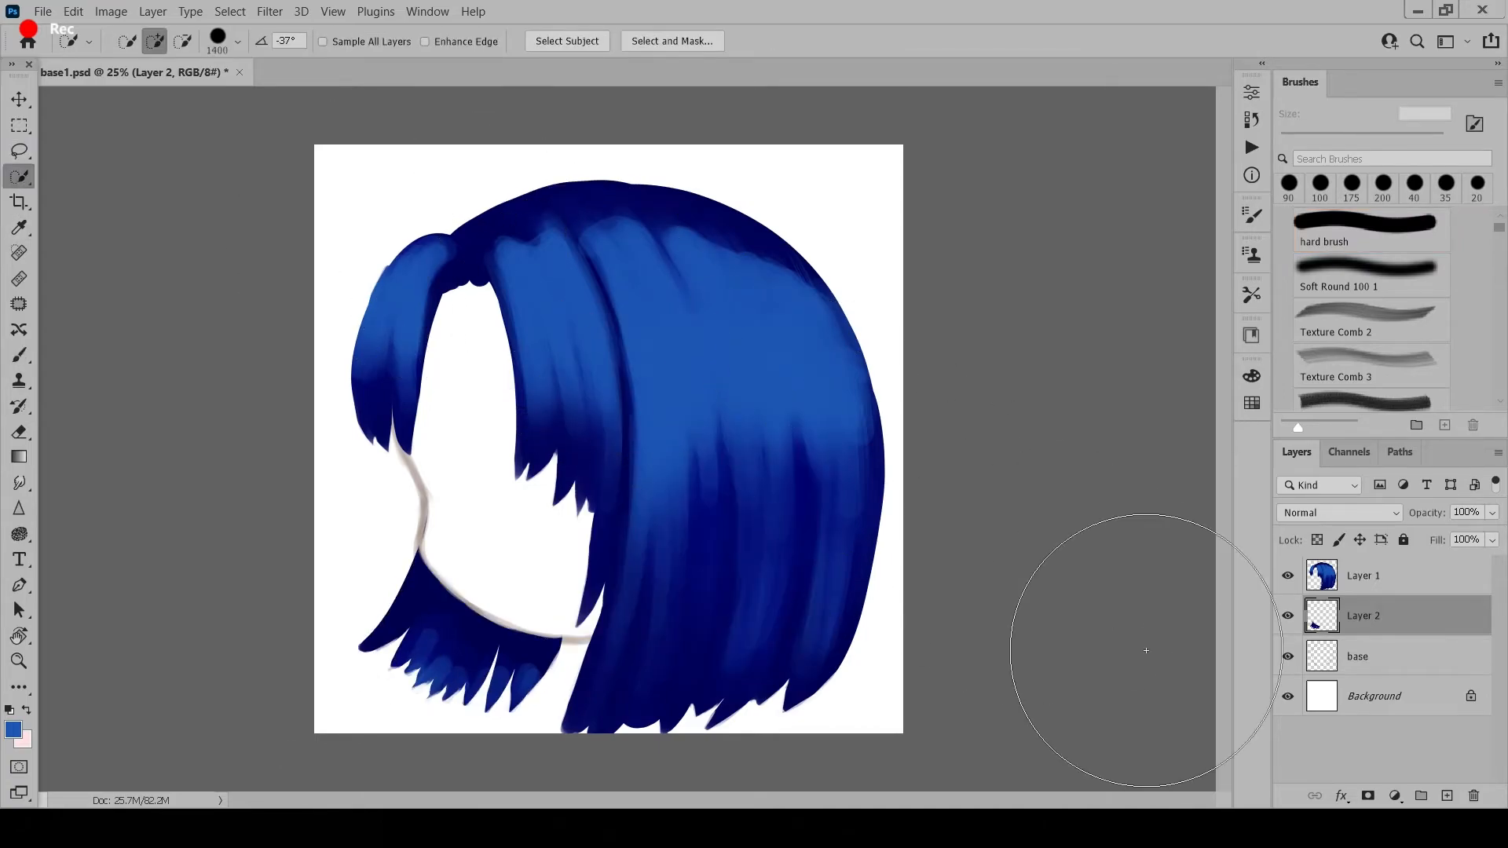
# - Quick-select the main hair on Layer 1 and set the foreground colour to a muted purple with hue 288
pyautogui.click(1382, 576)
pyautogui.moveTo(547, 268)
pyautogui.mouseDown()
pyautogui.moveTo(757, 617)
pyautogui.moveTo(647, 356)
pyautogui.mouseUp()
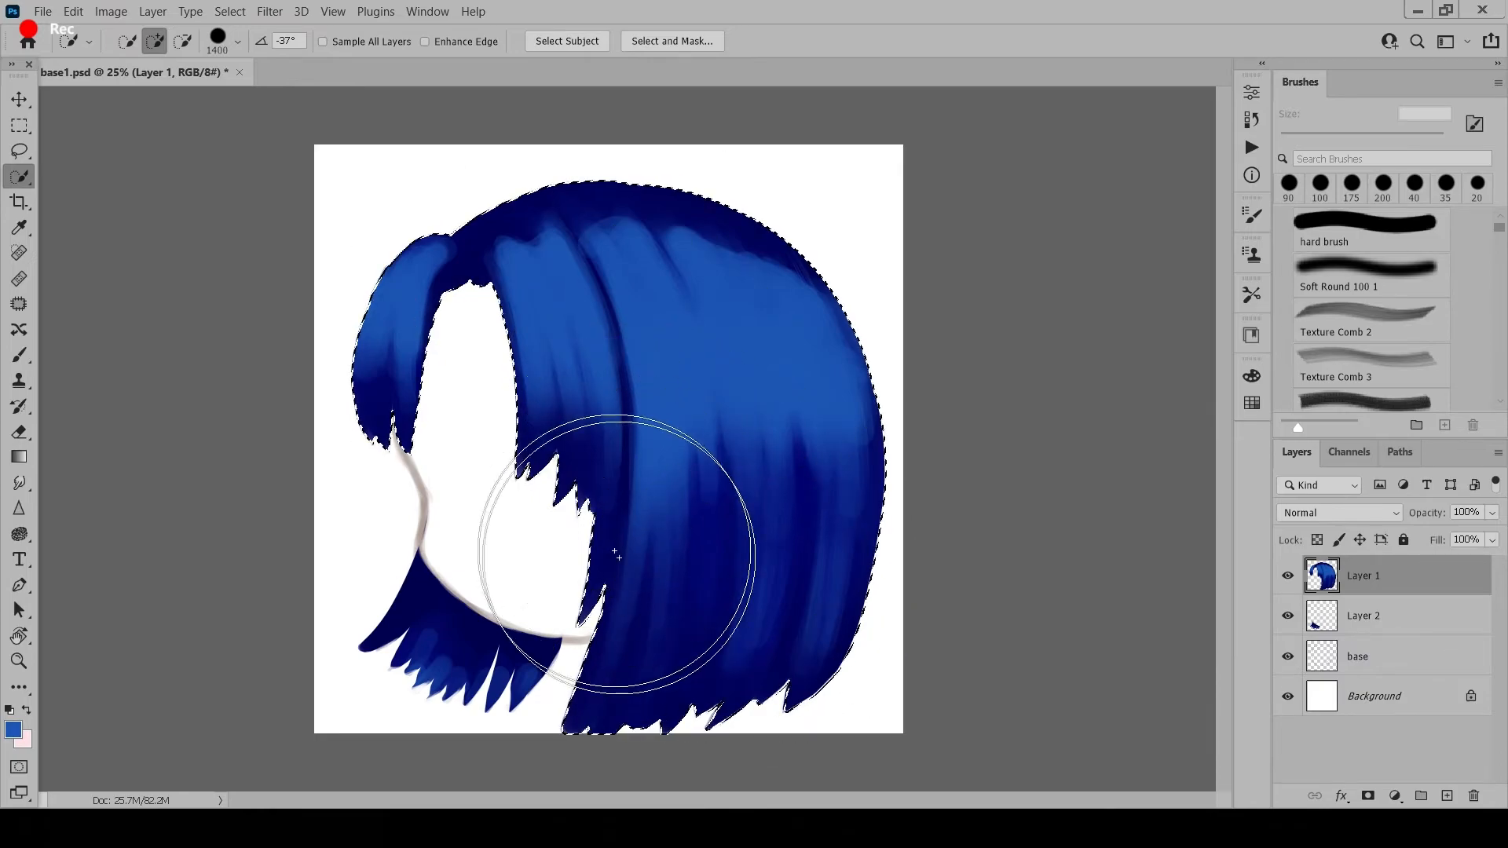
pyautogui.press('i')
pyautogui.click(618, 593)
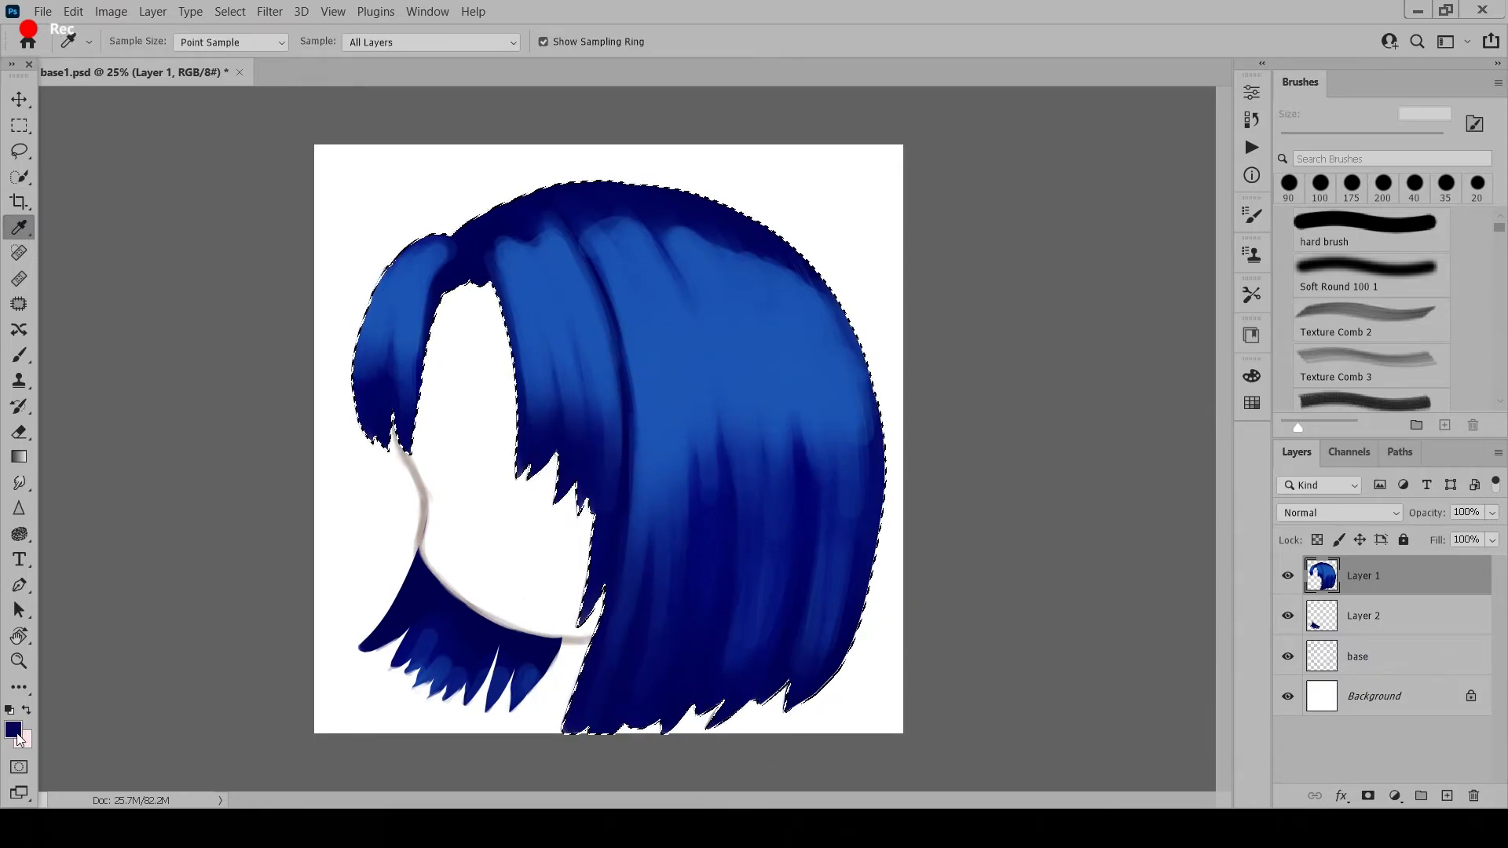
pyautogui.click(12, 727)
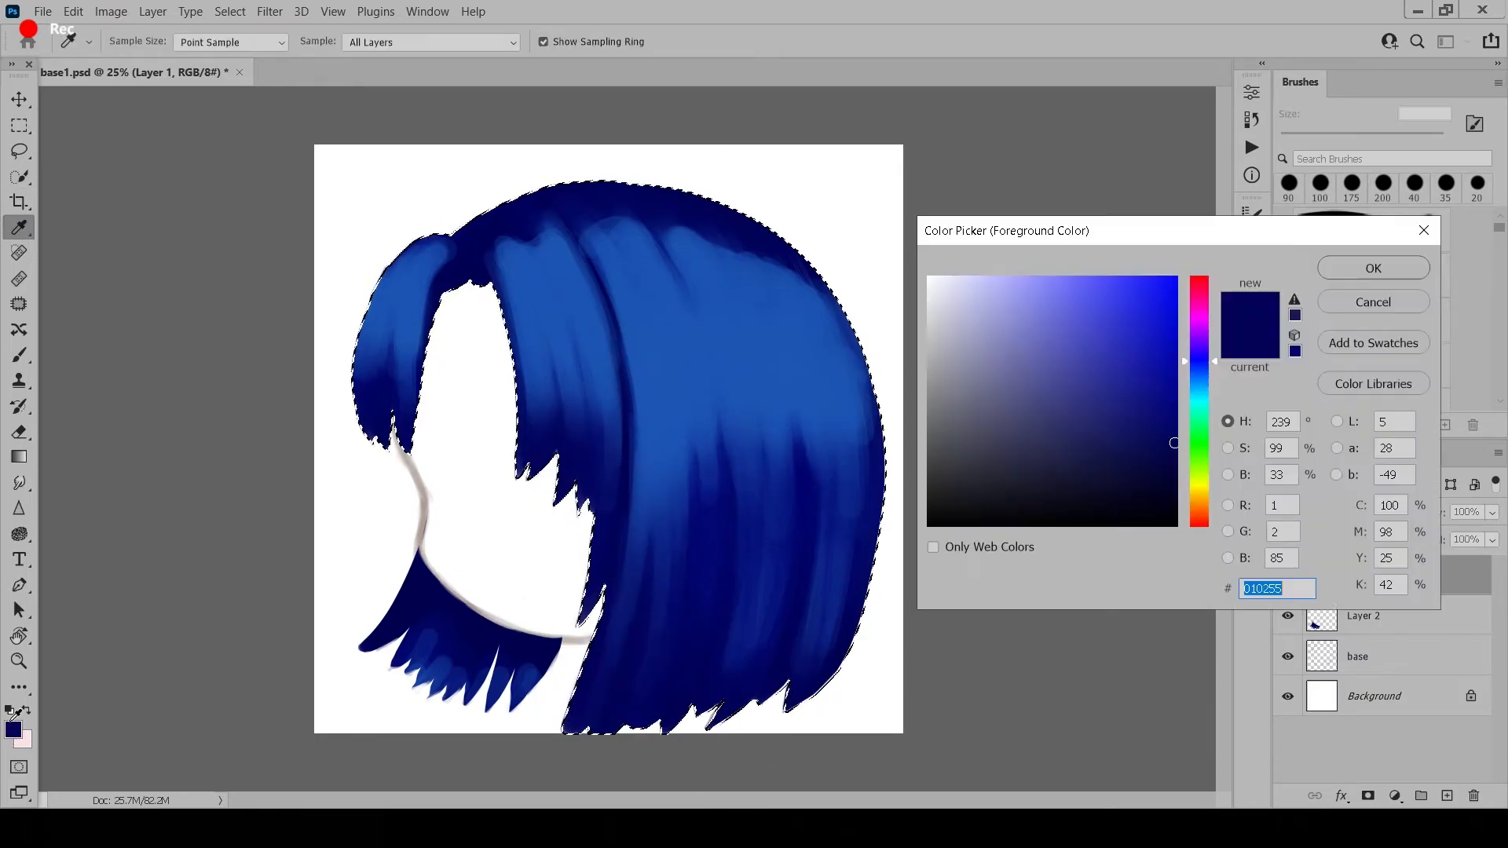
pyautogui.click(1195, 328)
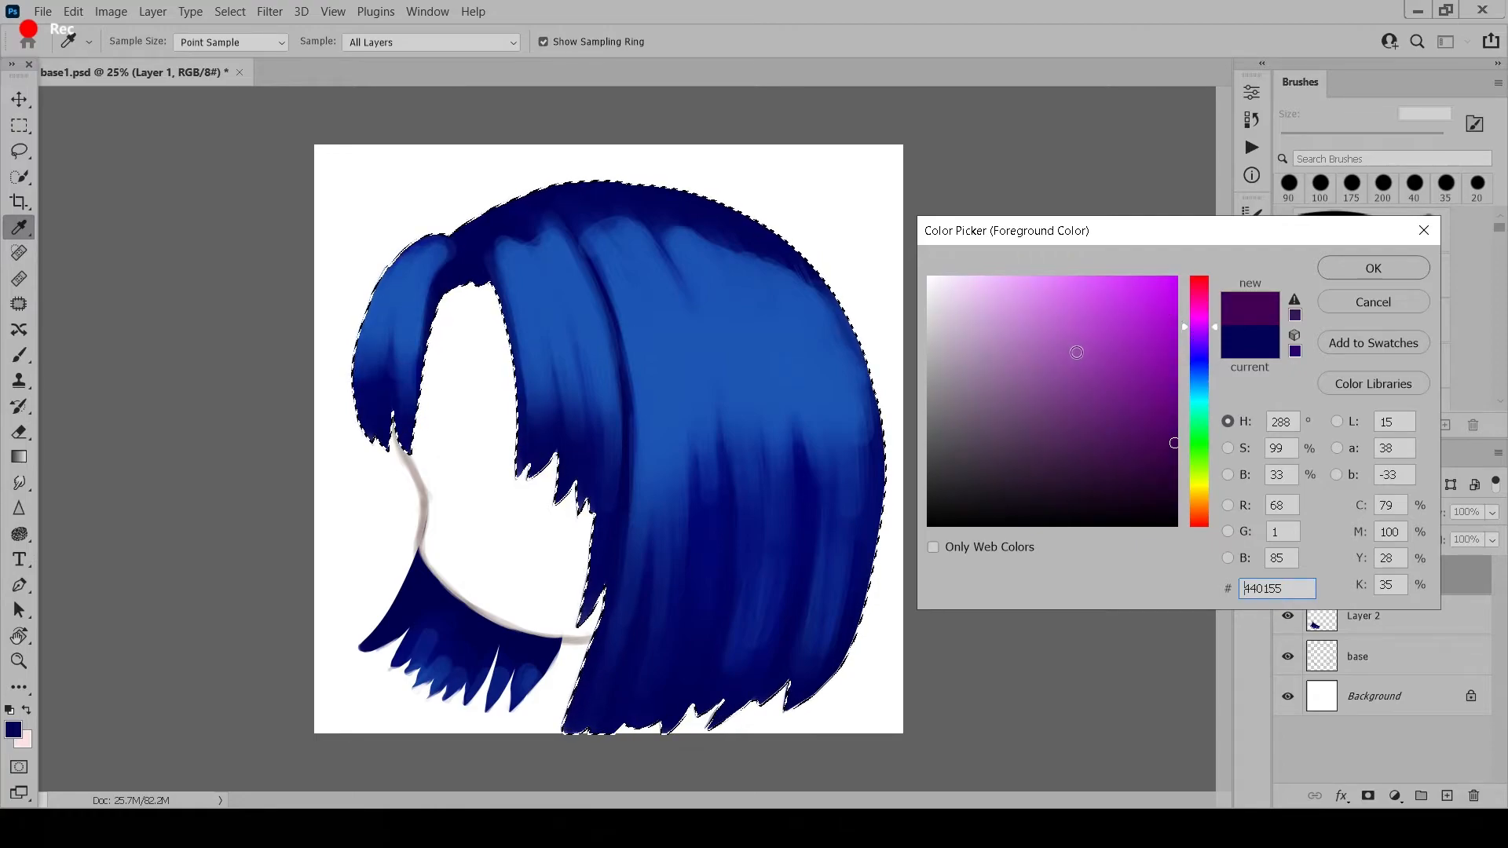
pyautogui.click(1005, 392)
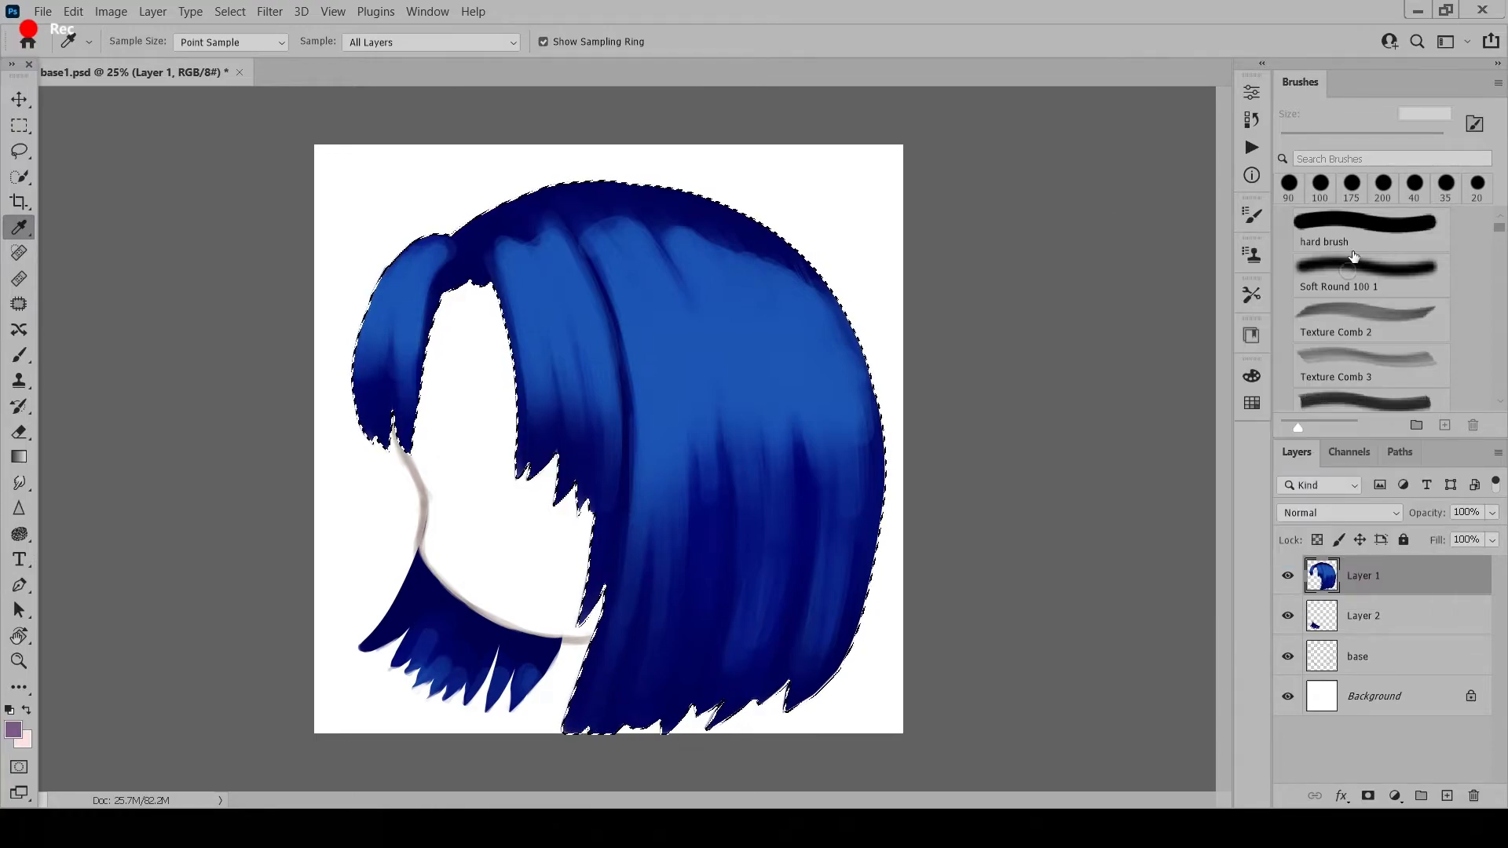
pyautogui.click(1370, 268)
# - Tint the hair tips and upper back edge muted purple with Soft Round 100 1 at about 500 to 600 px, and clear the selection
pyautogui.press('b')
pyautogui.click(1374, 263)
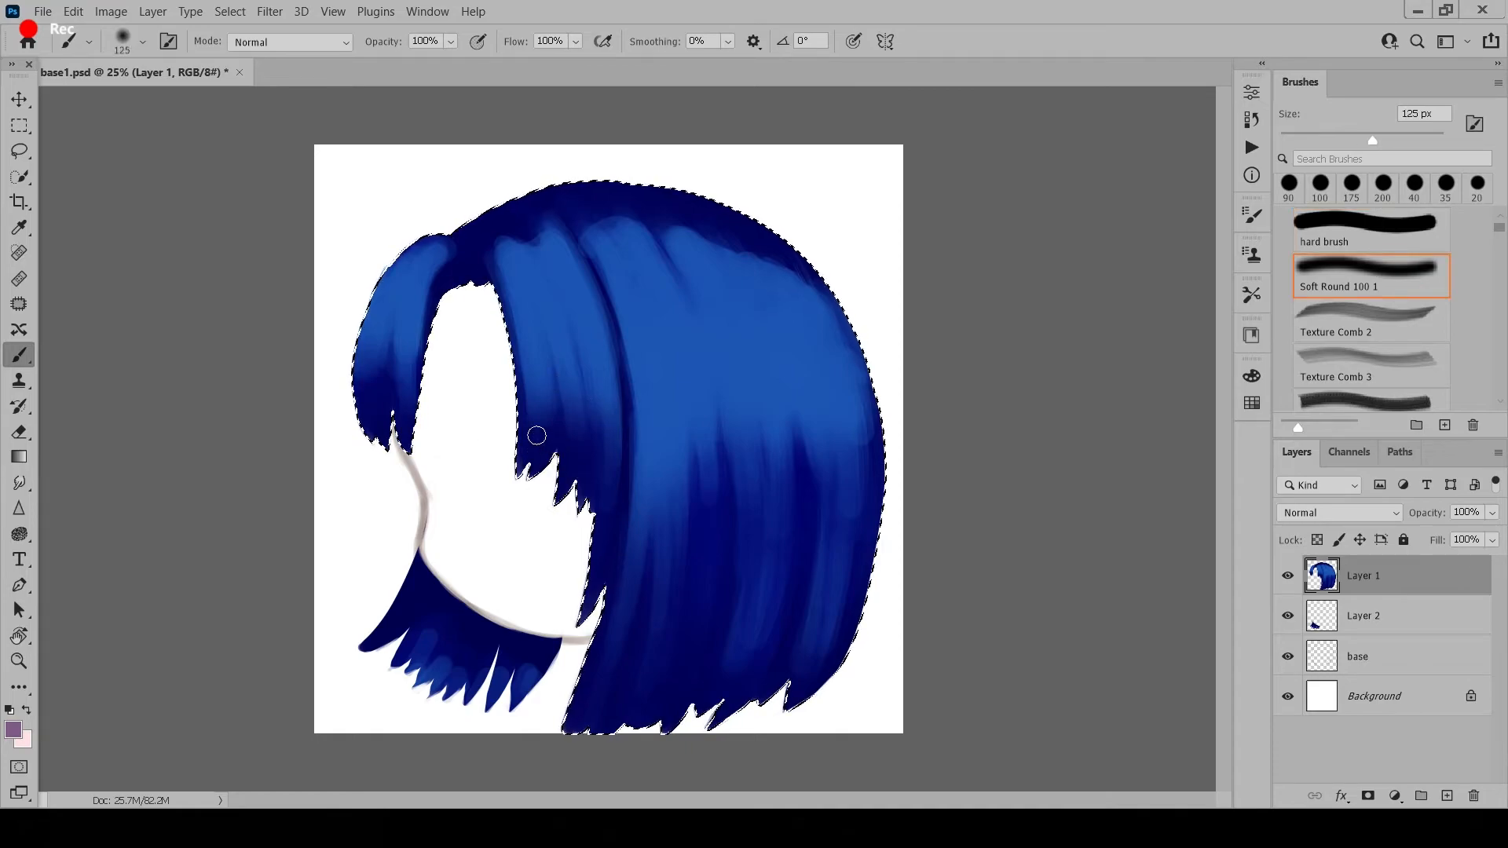
pyautogui.press(']')
pyautogui.press(']')
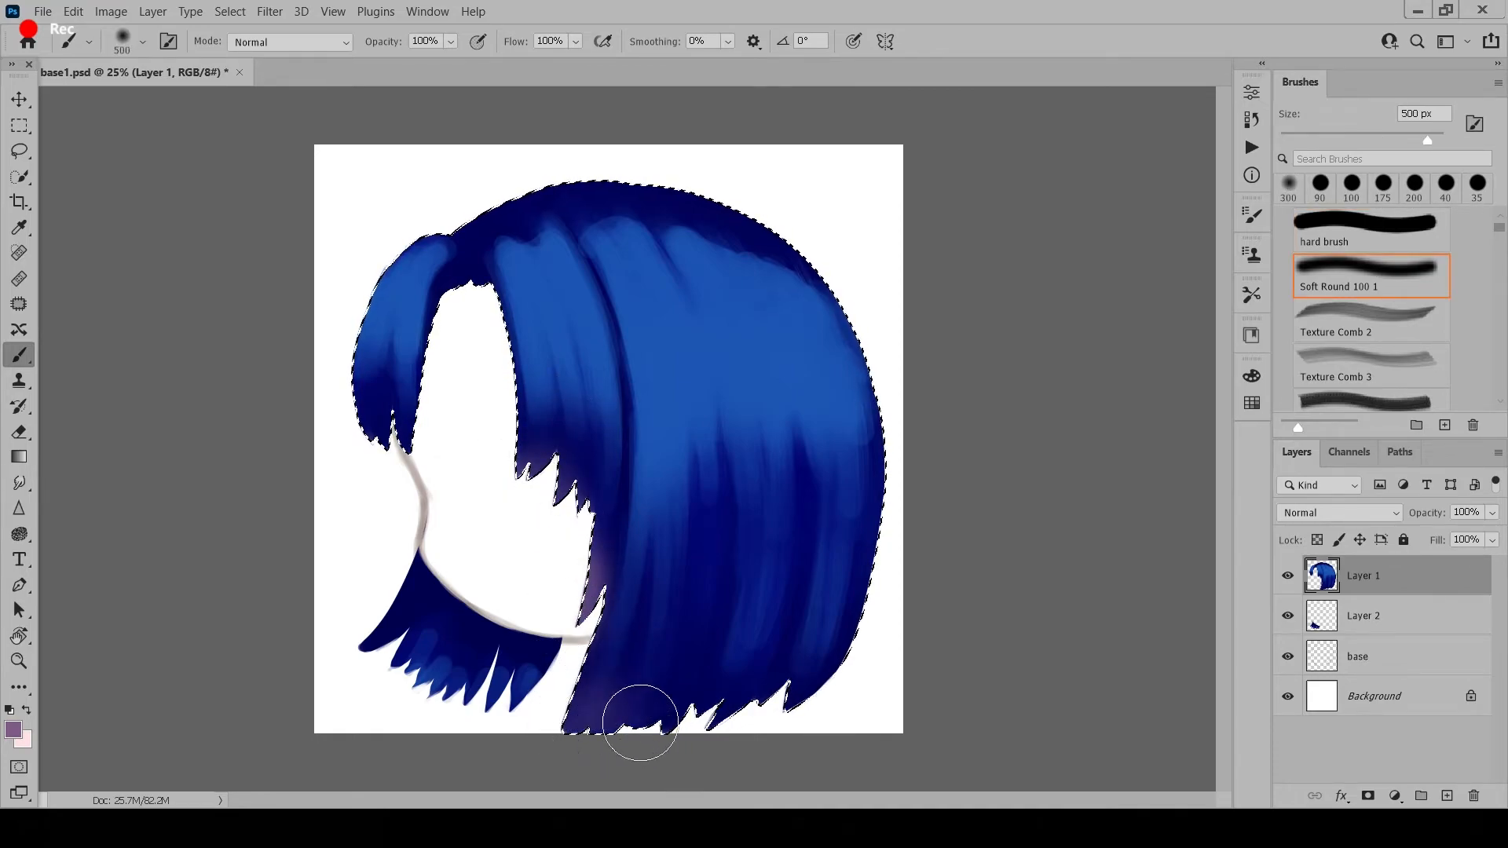
pyautogui.click(712, 738)
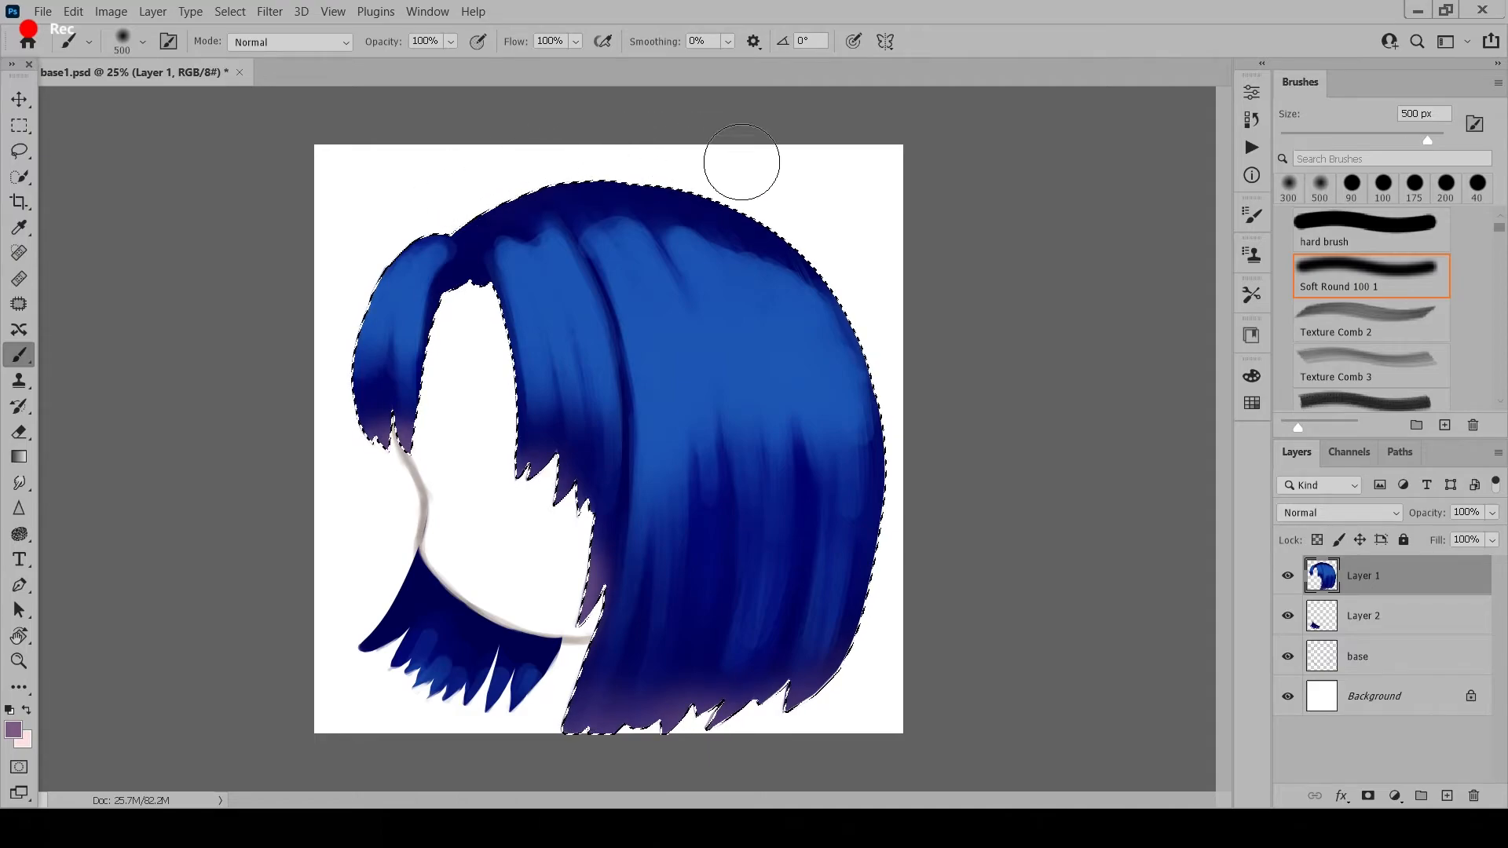
pyautogui.moveTo(875, 686); pyautogui.dragTo(804, 764)
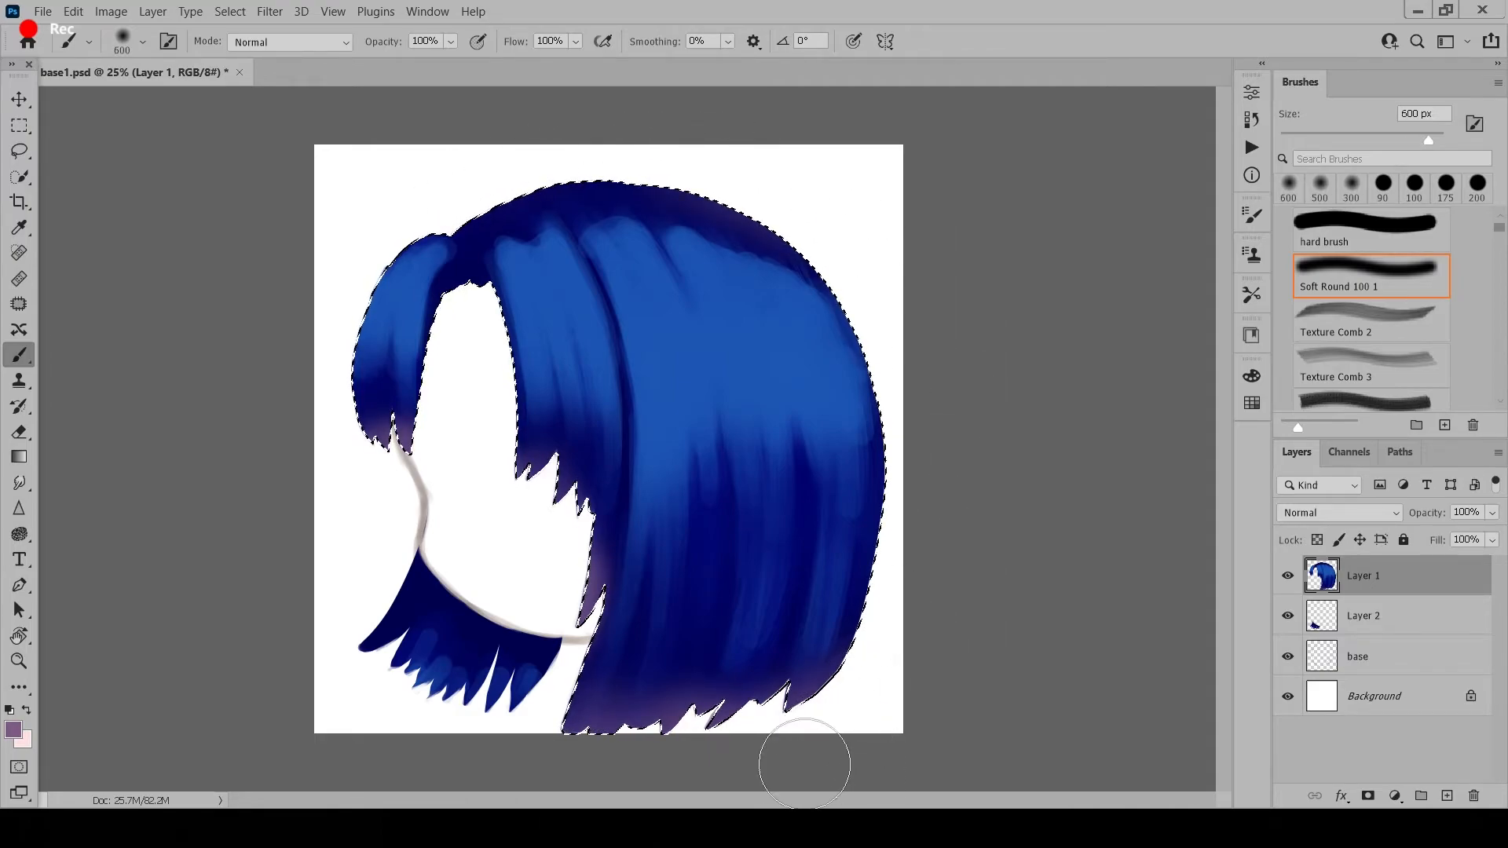
pyautogui.click(20, 176)
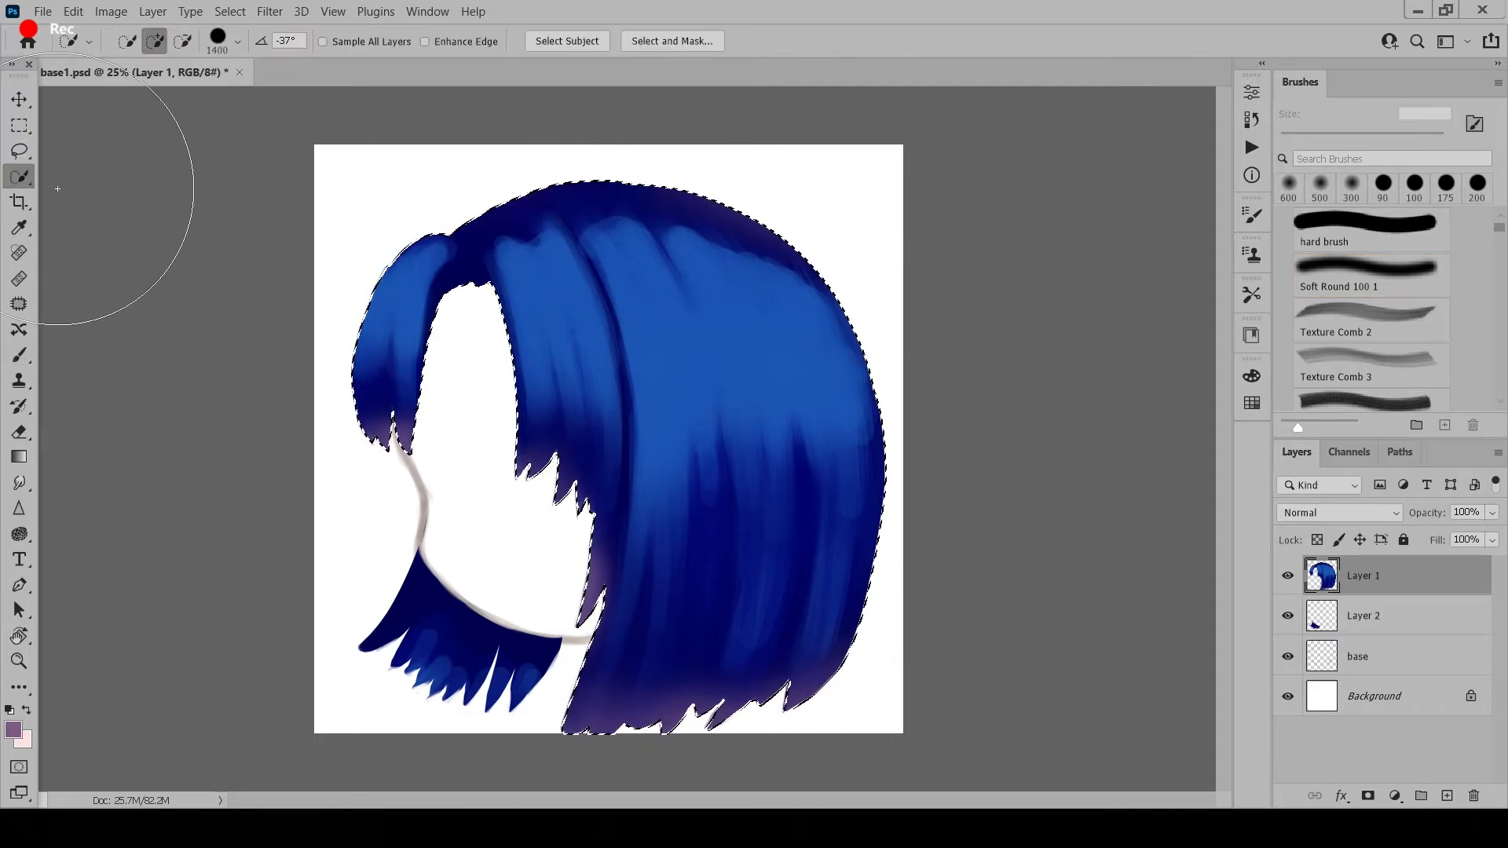
pyautogui.hotkey('ctrl', 'd')
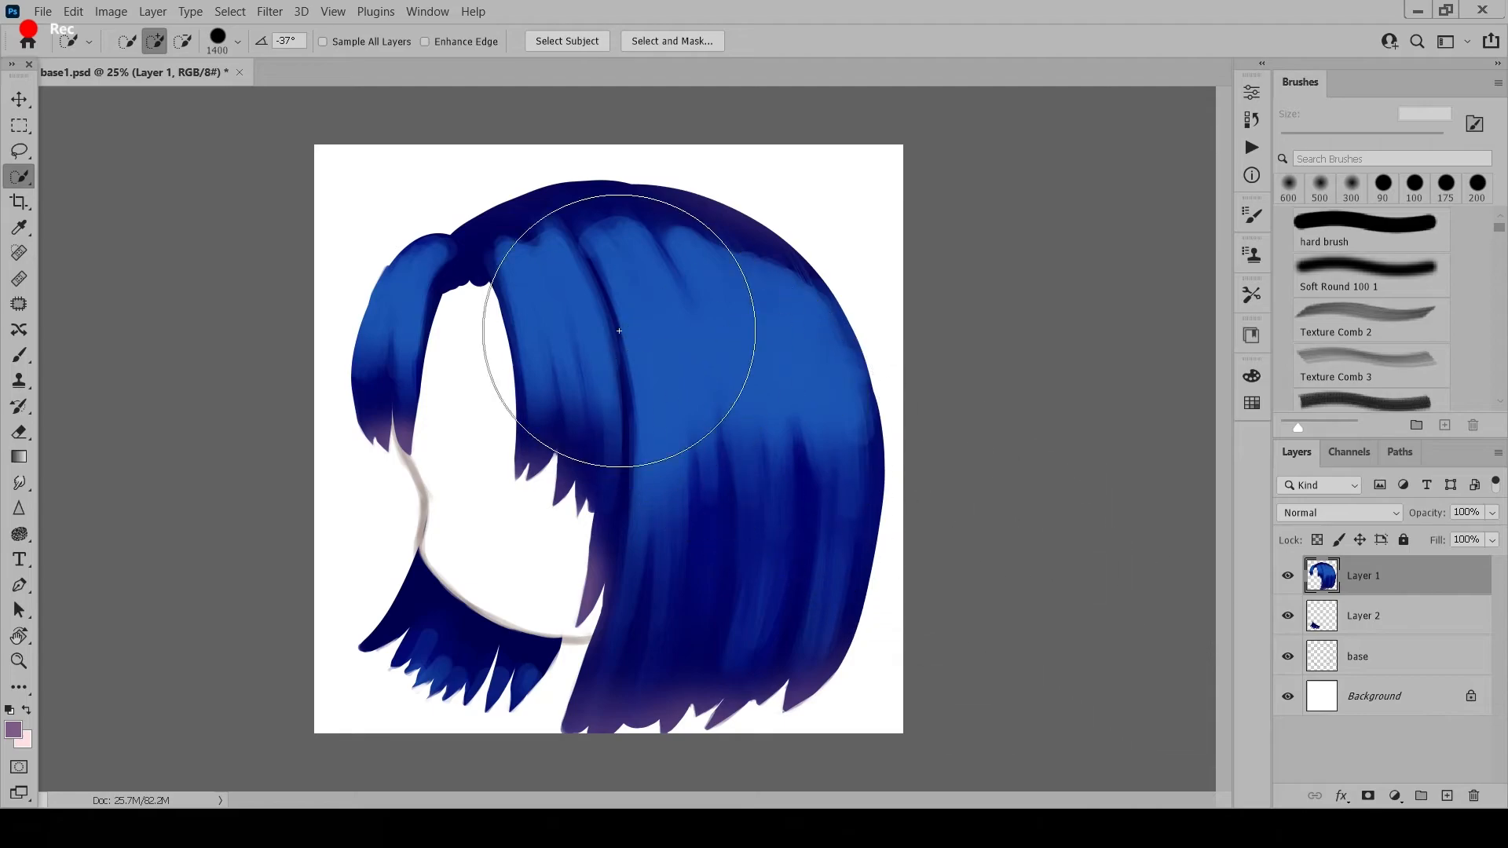
# - Quick-select the main hair on Layer 1 and set the foreground colour to pale blue #c7dcff
pyautogui.moveTo(479, 343)
pyautogui.mouseDown()
pyautogui.moveTo(565, 366)
pyautogui.moveTo(825, 573)
pyautogui.mouseUp()
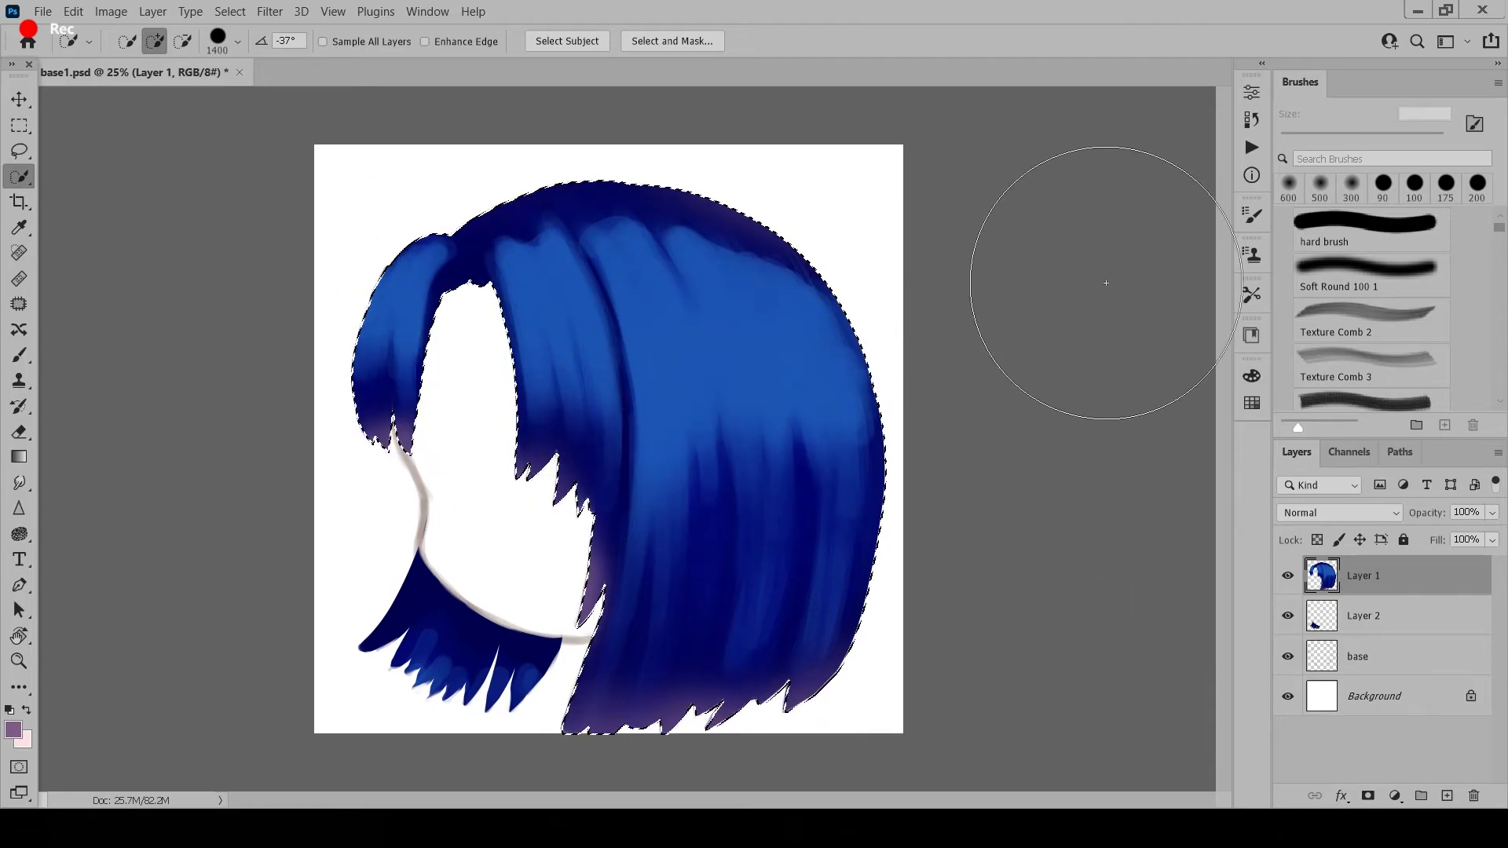
pyautogui.press('i')
pyautogui.click(13, 733)
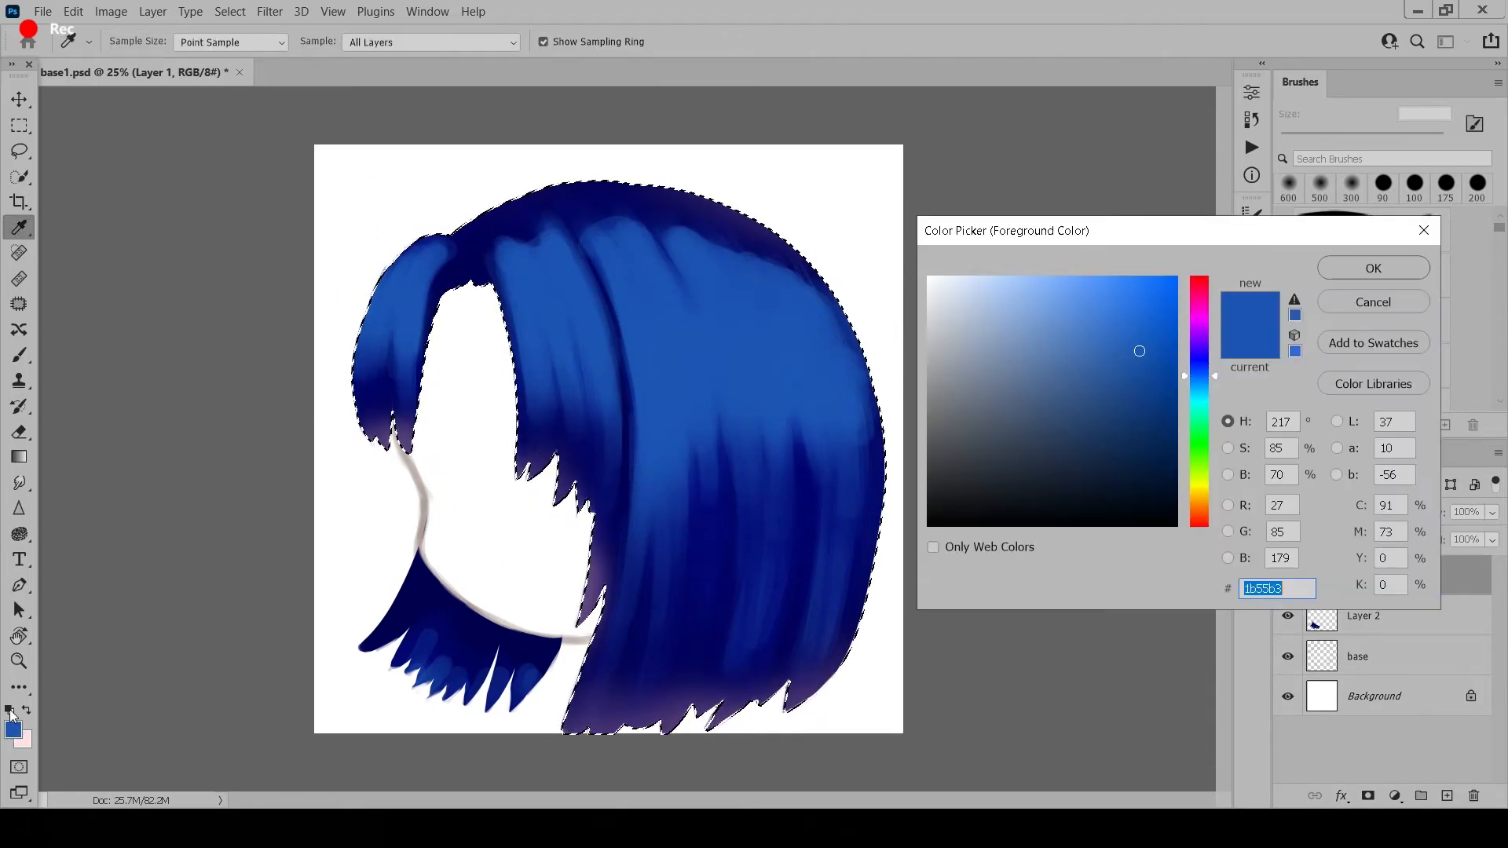
pyautogui.moveTo(1011, 293); pyautogui.dragTo(992, 277)
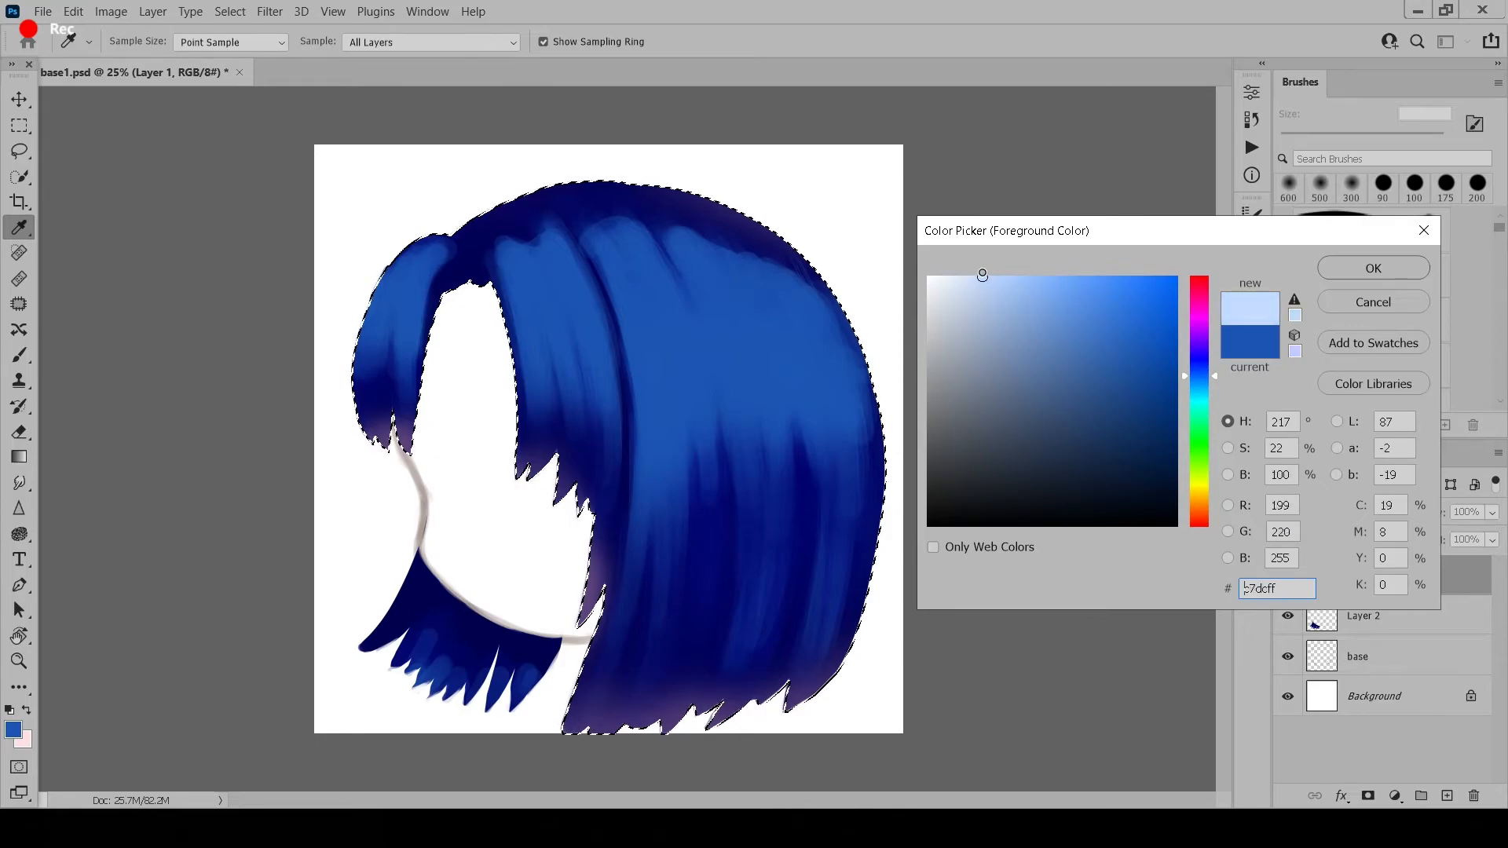
pyautogui.press('Return')
# - Set up the hard brush at 250 px with 82% smoothing
pyautogui.press('b')
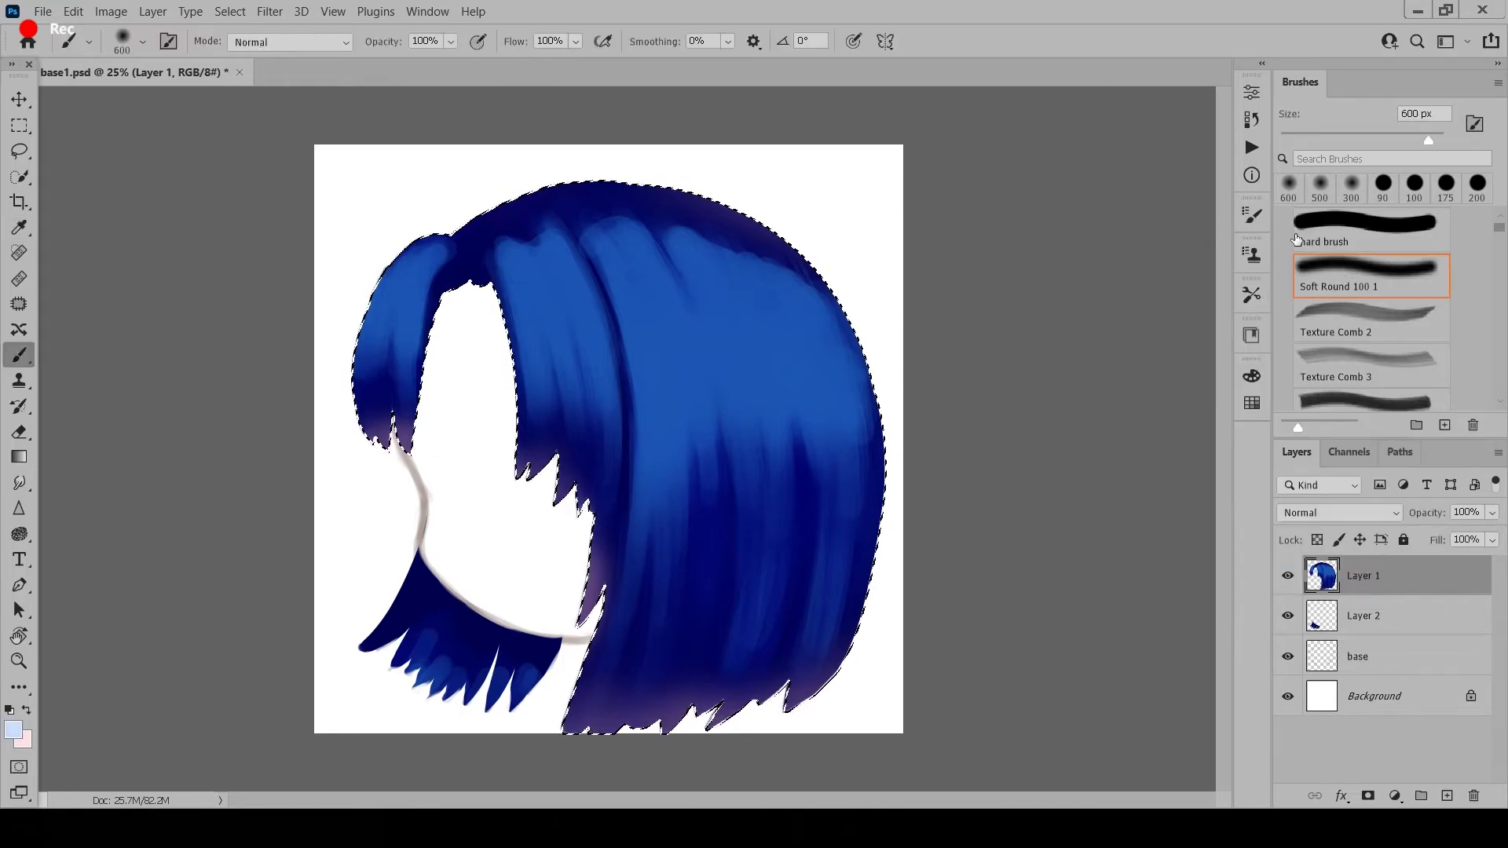
pyautogui.click(1390, 234)
pyautogui.click(1254, 226)
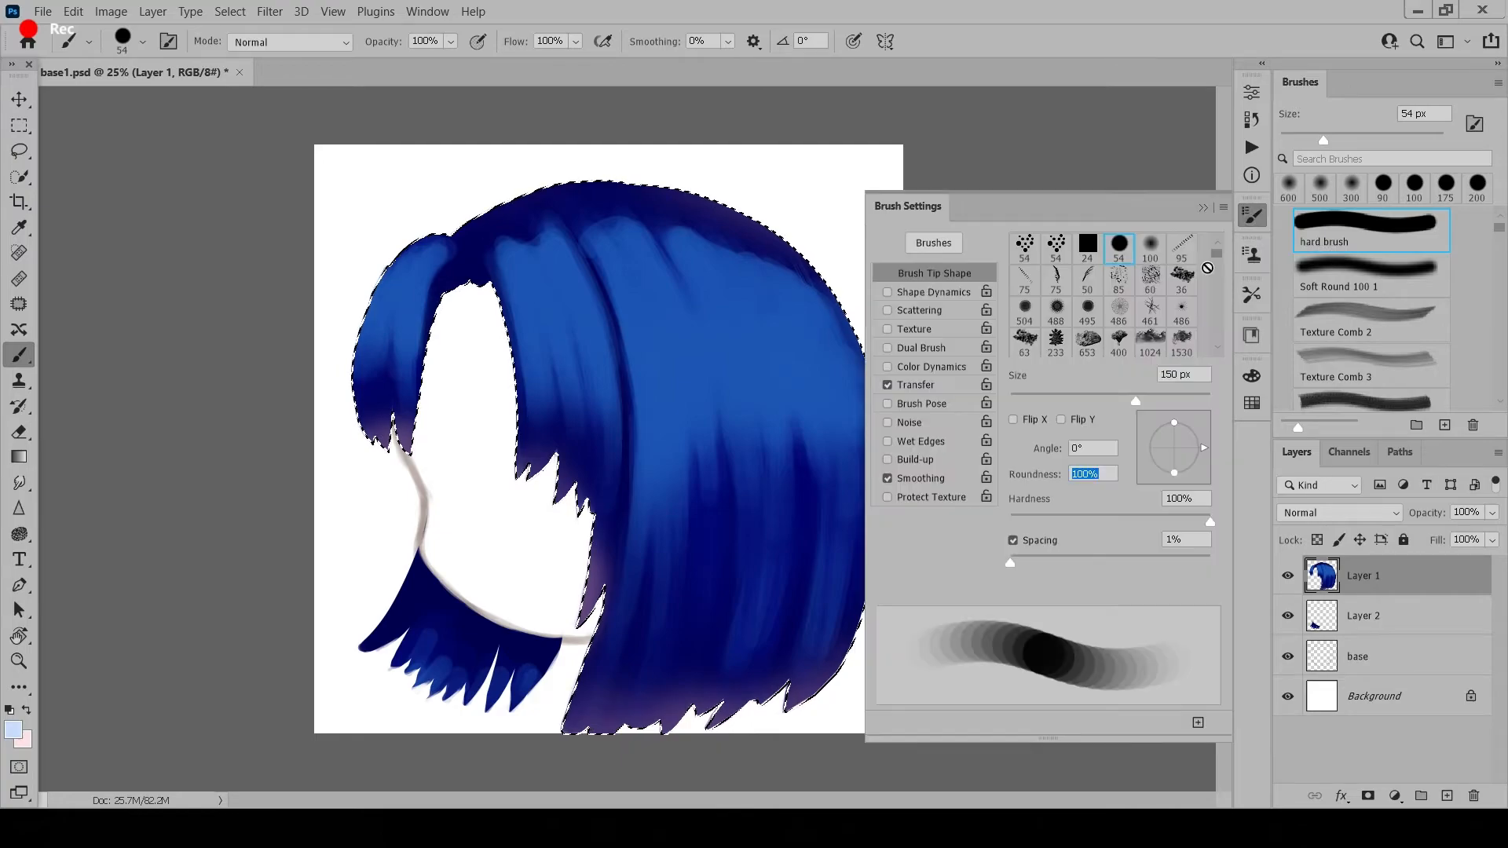
pyautogui.click(1254, 219)
pyautogui.press(']')
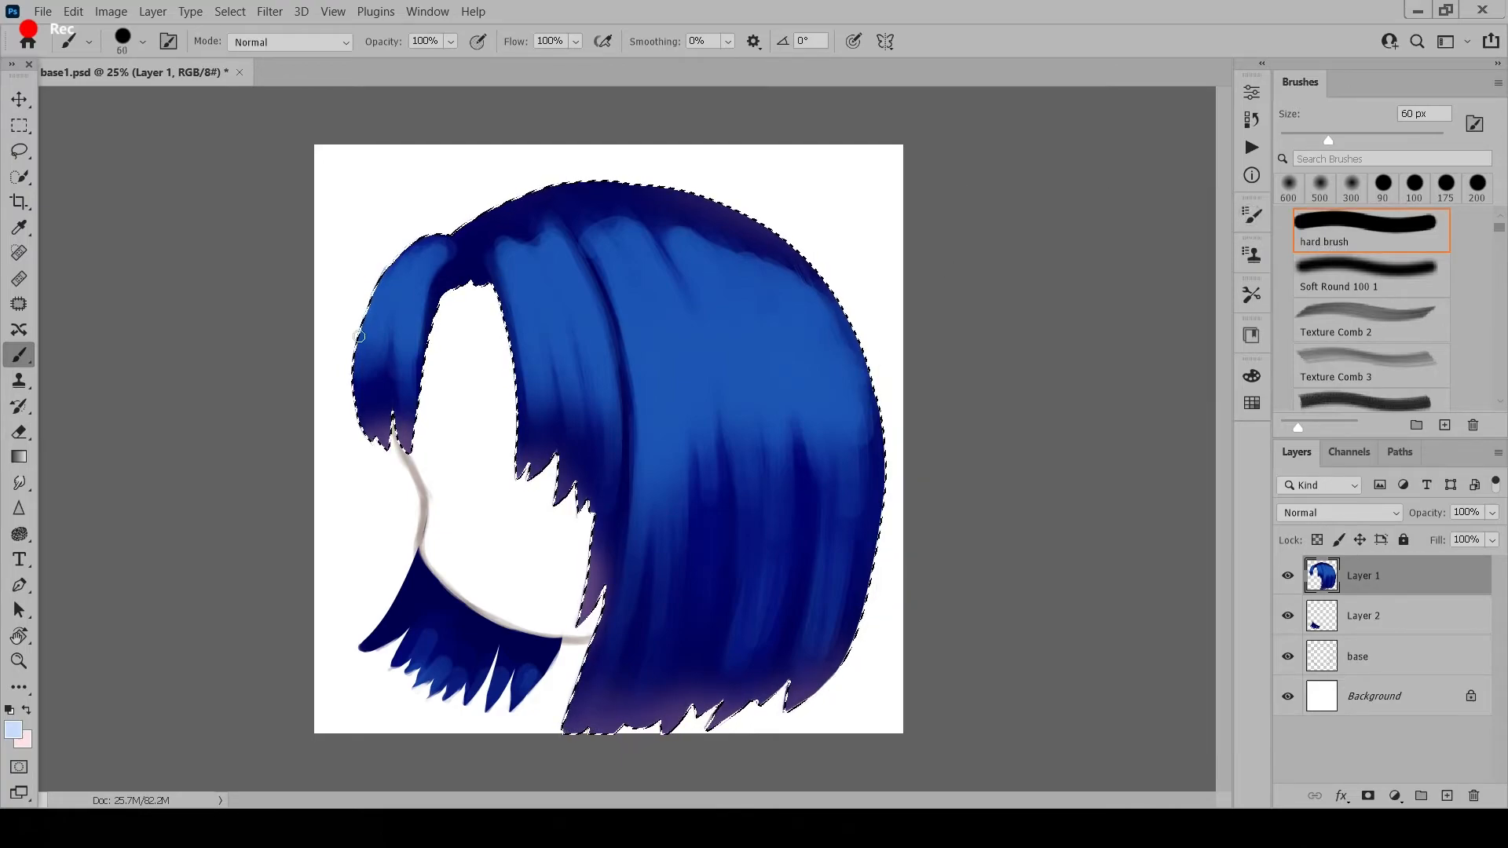
pyautogui.click(729, 41)
pyautogui.press(']')
# - Try a pale-blue highlight band across the hair on Layer 1, undo it, and paint the band on a new layer instead
pyautogui.moveTo(980, 225); pyautogui.dragTo(979, 202)
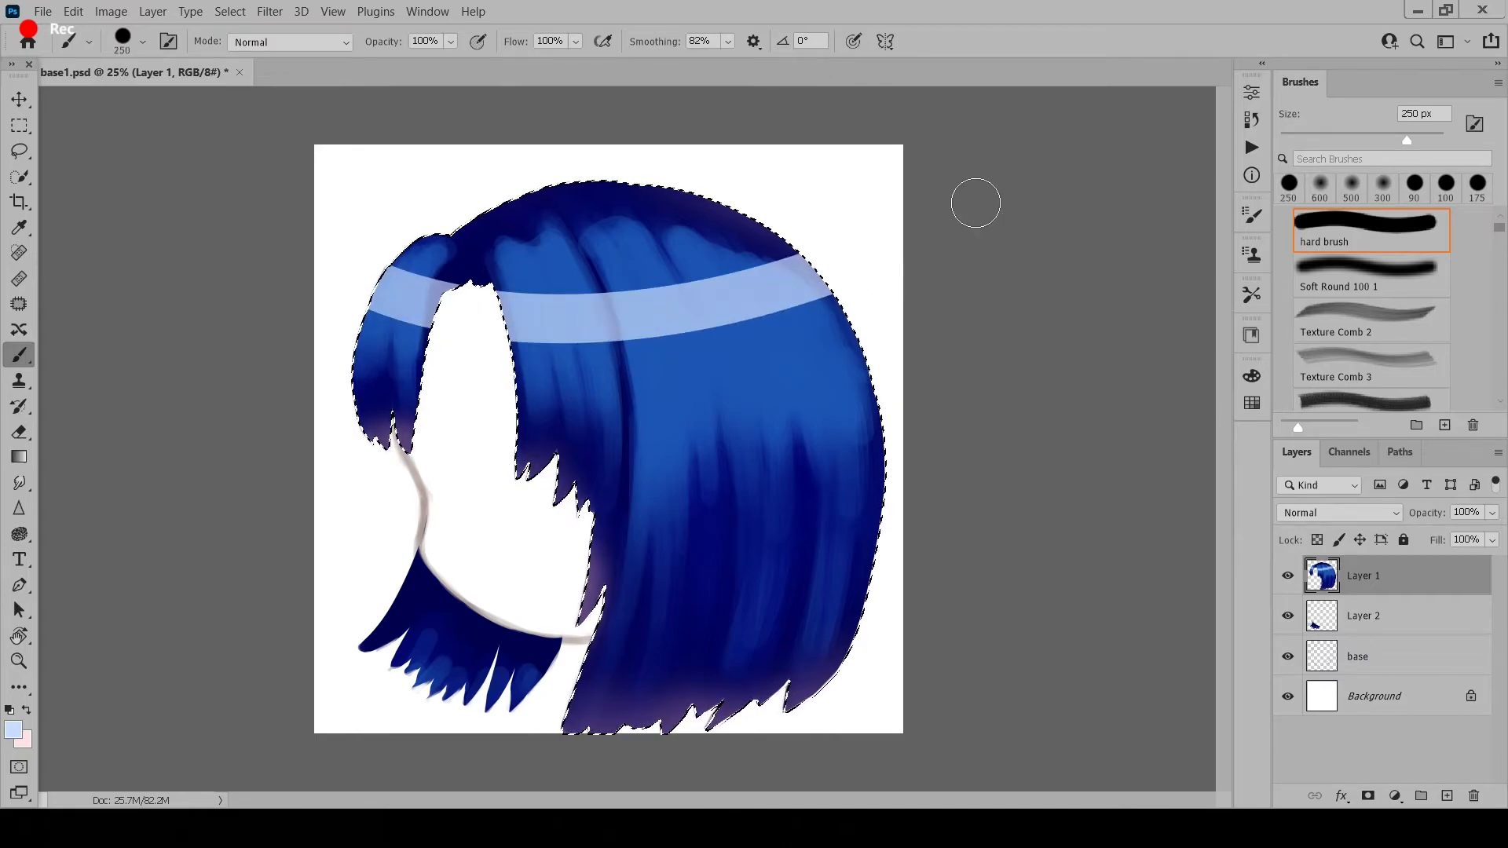
pyautogui.hotkey('ctrl', 'z')
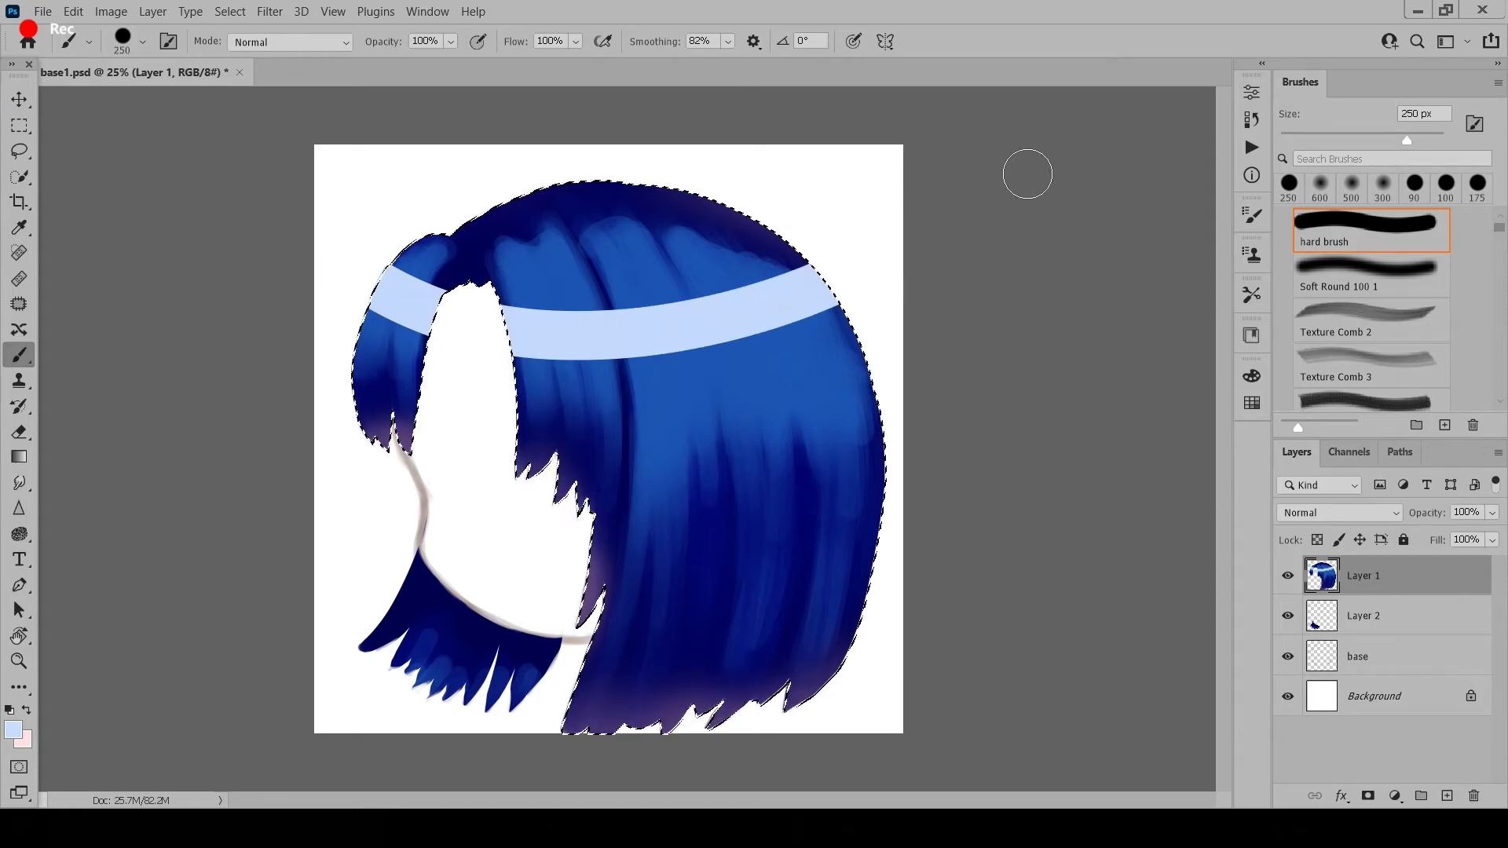
pyautogui.click(1446, 796)
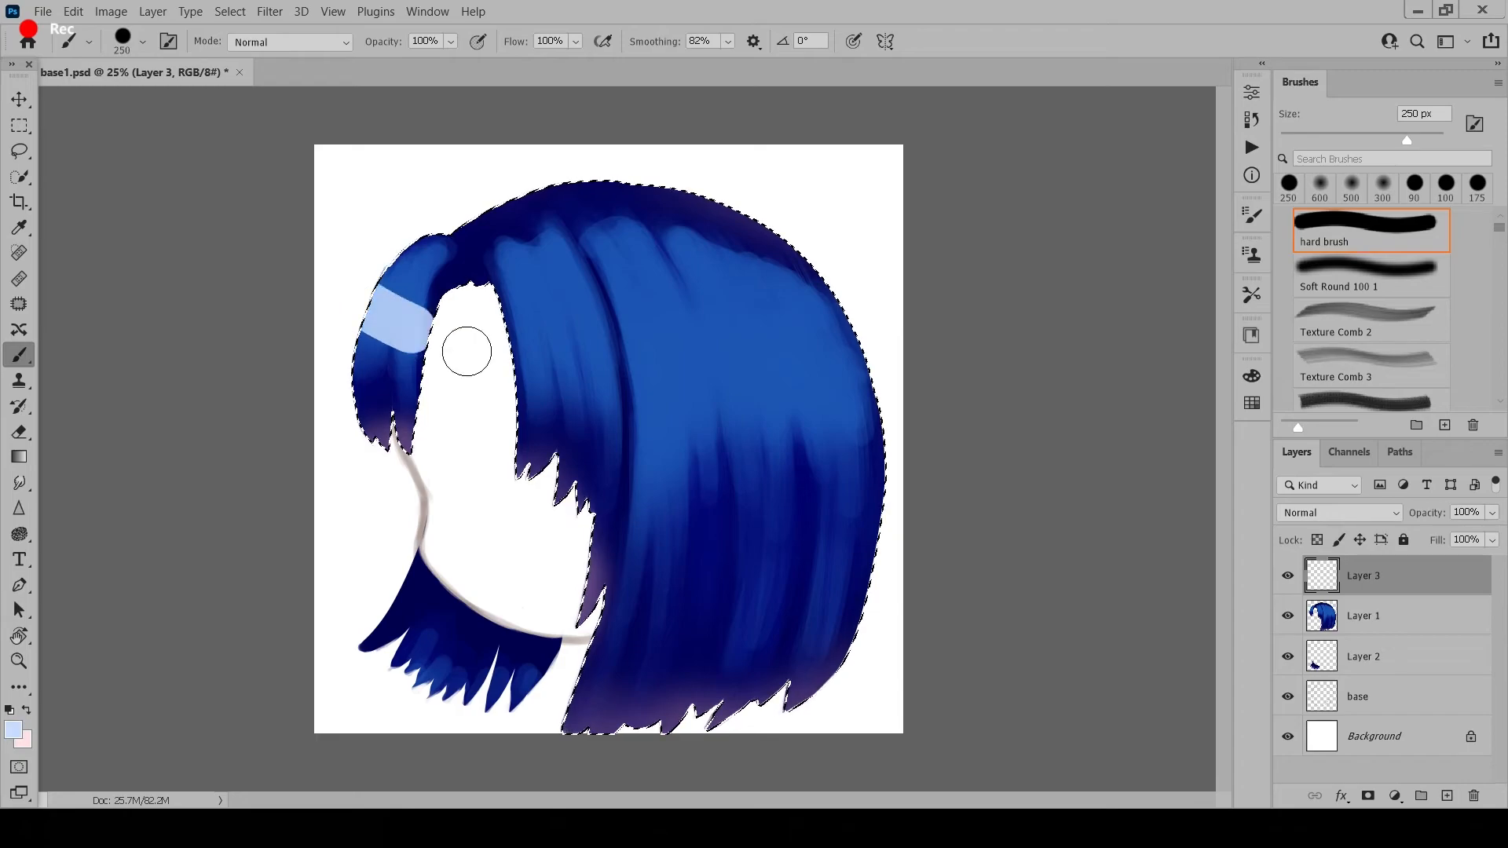
pyautogui.moveTo(809, 306); pyautogui.dragTo(825, 289)
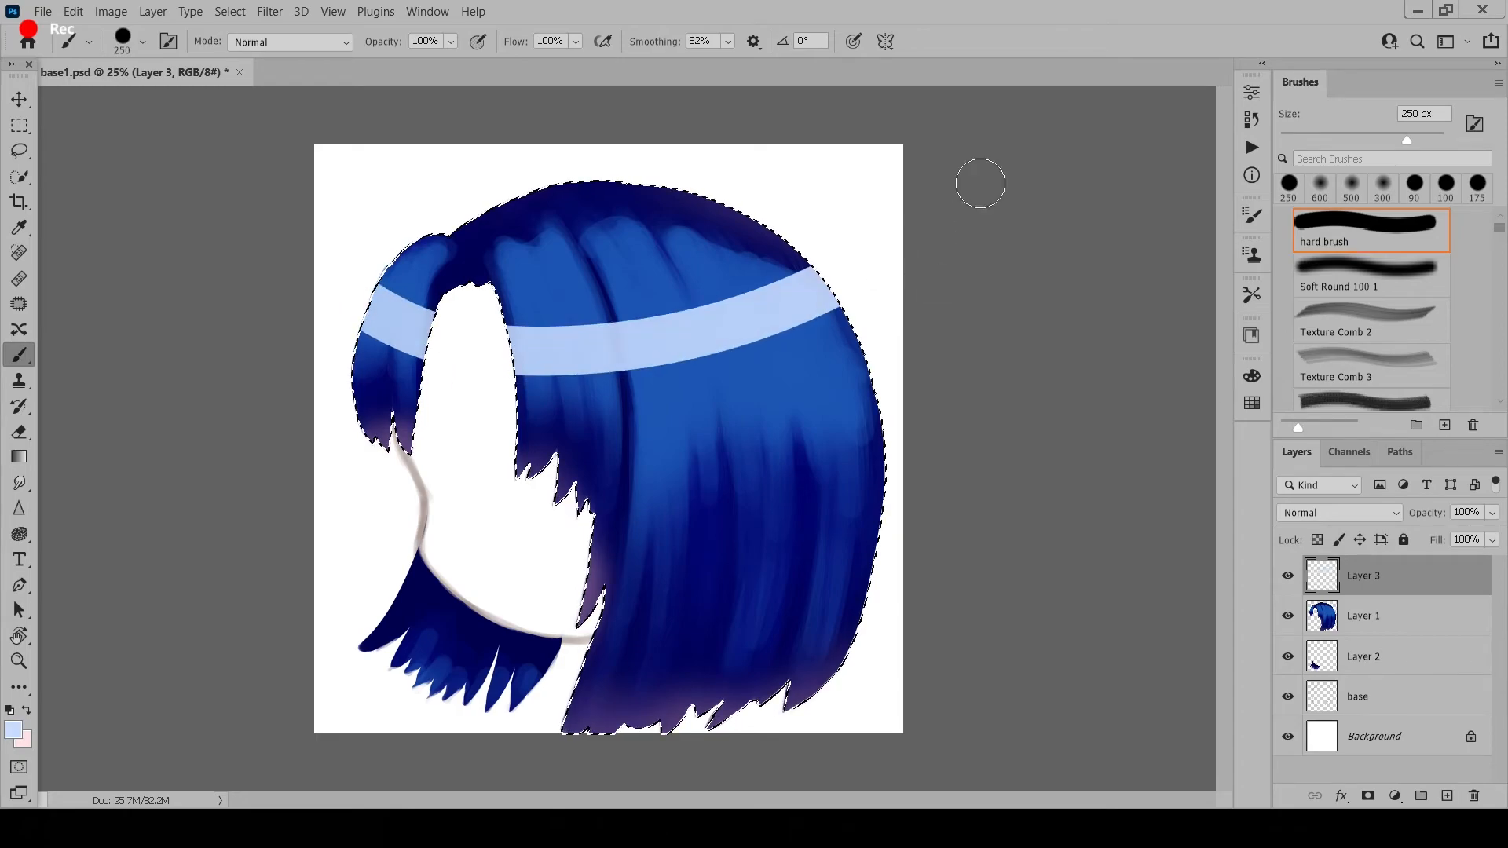
# - Set the highlight band layer to Overlay blending at 76% opacity
pyautogui.click(1368, 516)
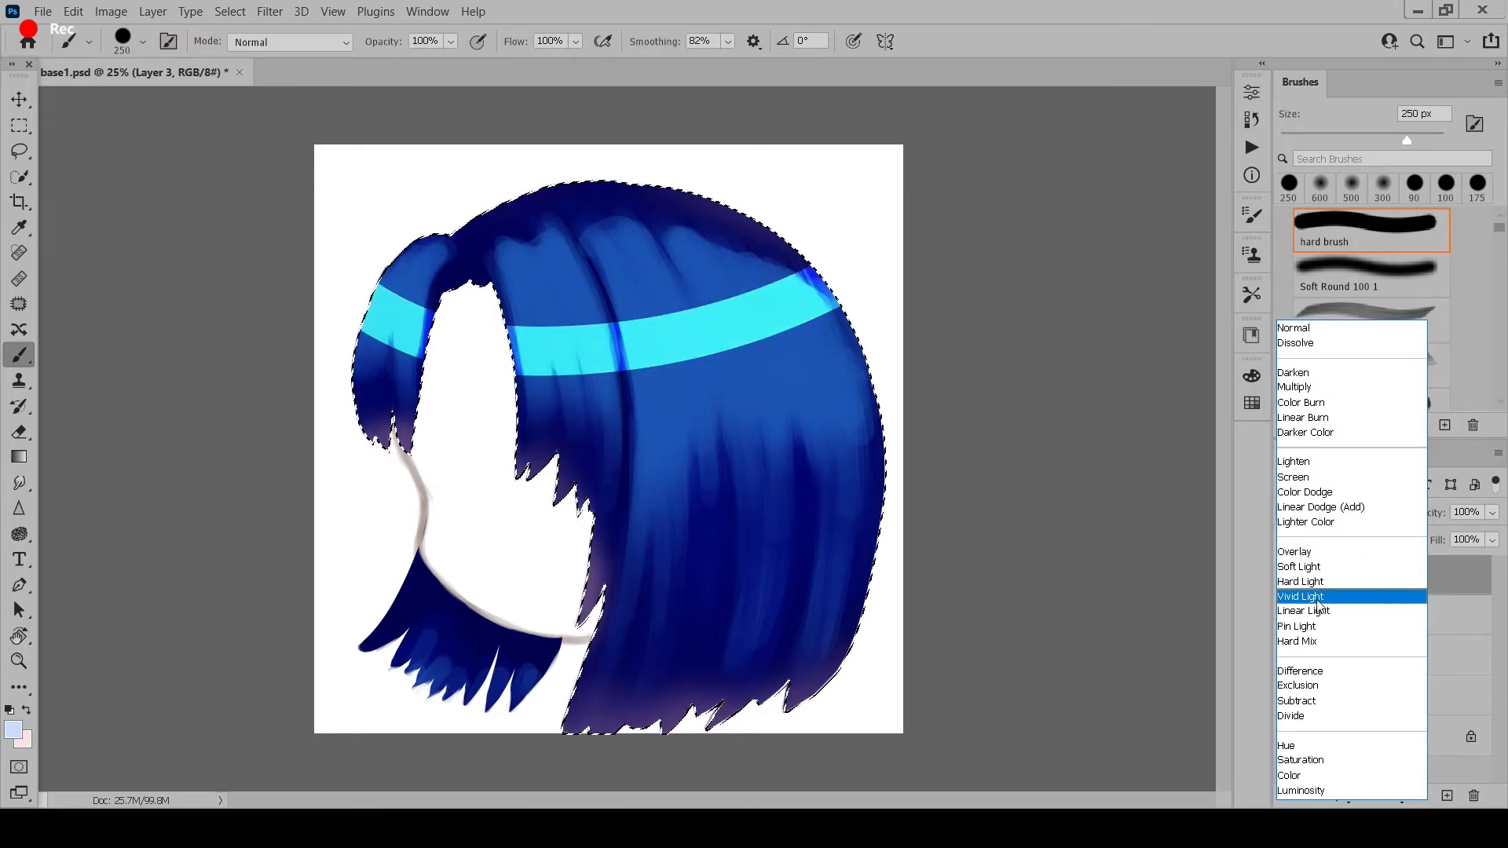
pyautogui.click(1319, 554)
pyautogui.click(1490, 515)
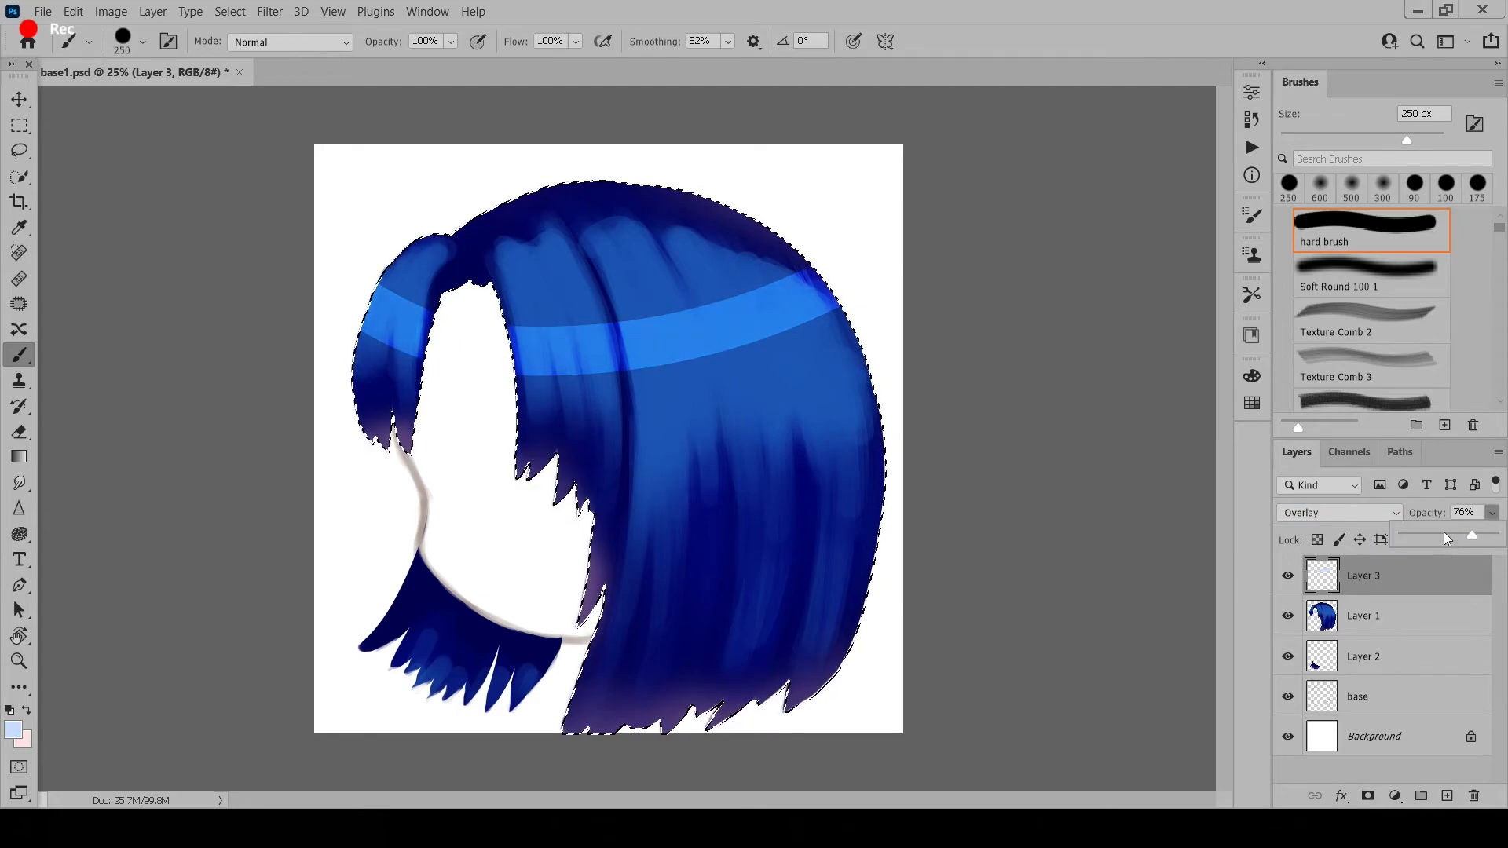
# - Soften the ends of the highlight band with the Eraser, using Soft Round 100 1 at 500 to 700 px
pyautogui.press('e')
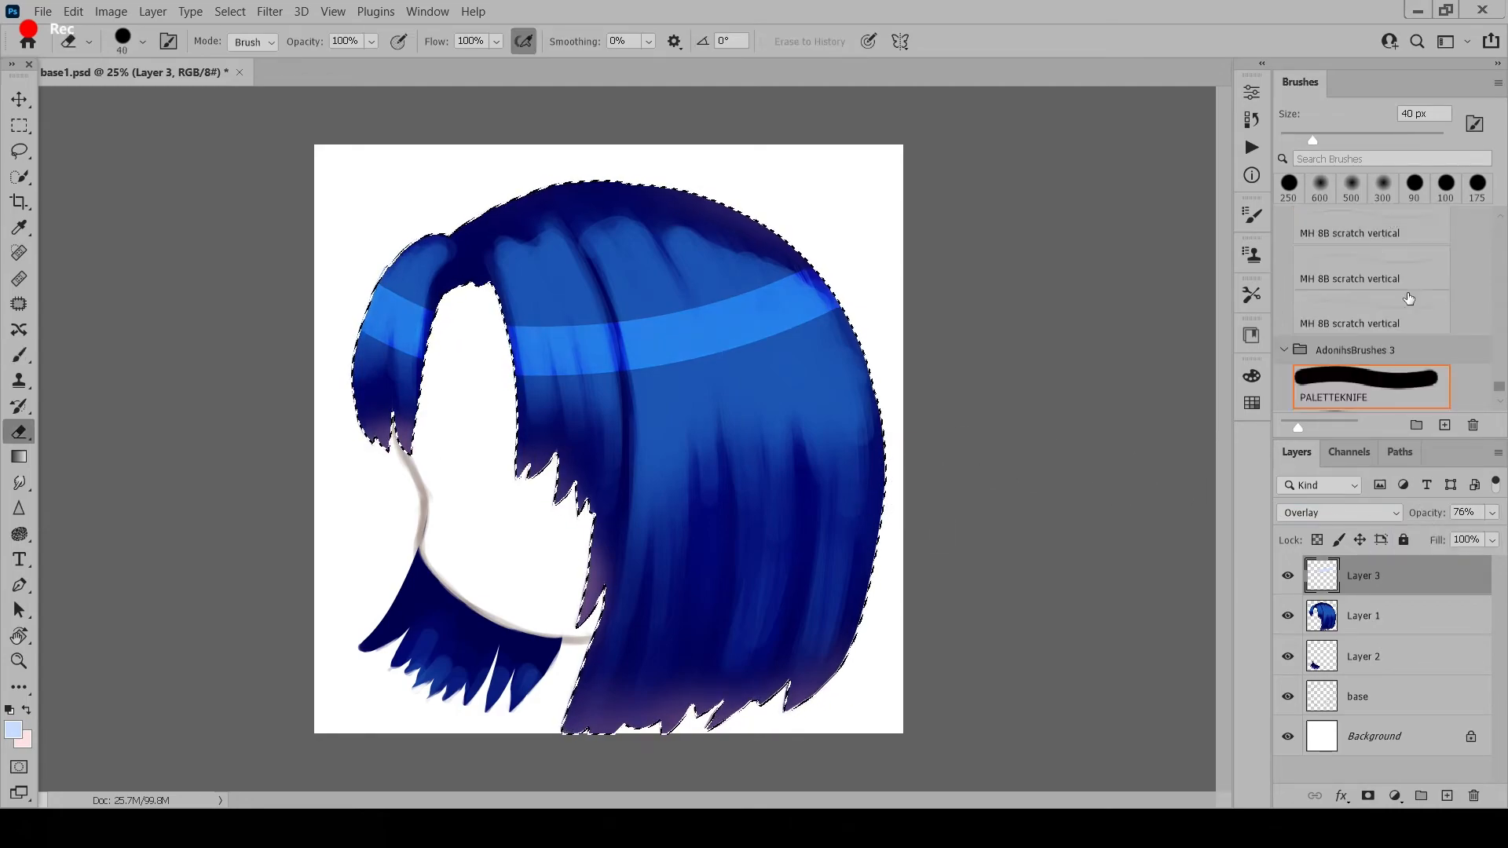
pyautogui.scroll(10, 1499, 390)
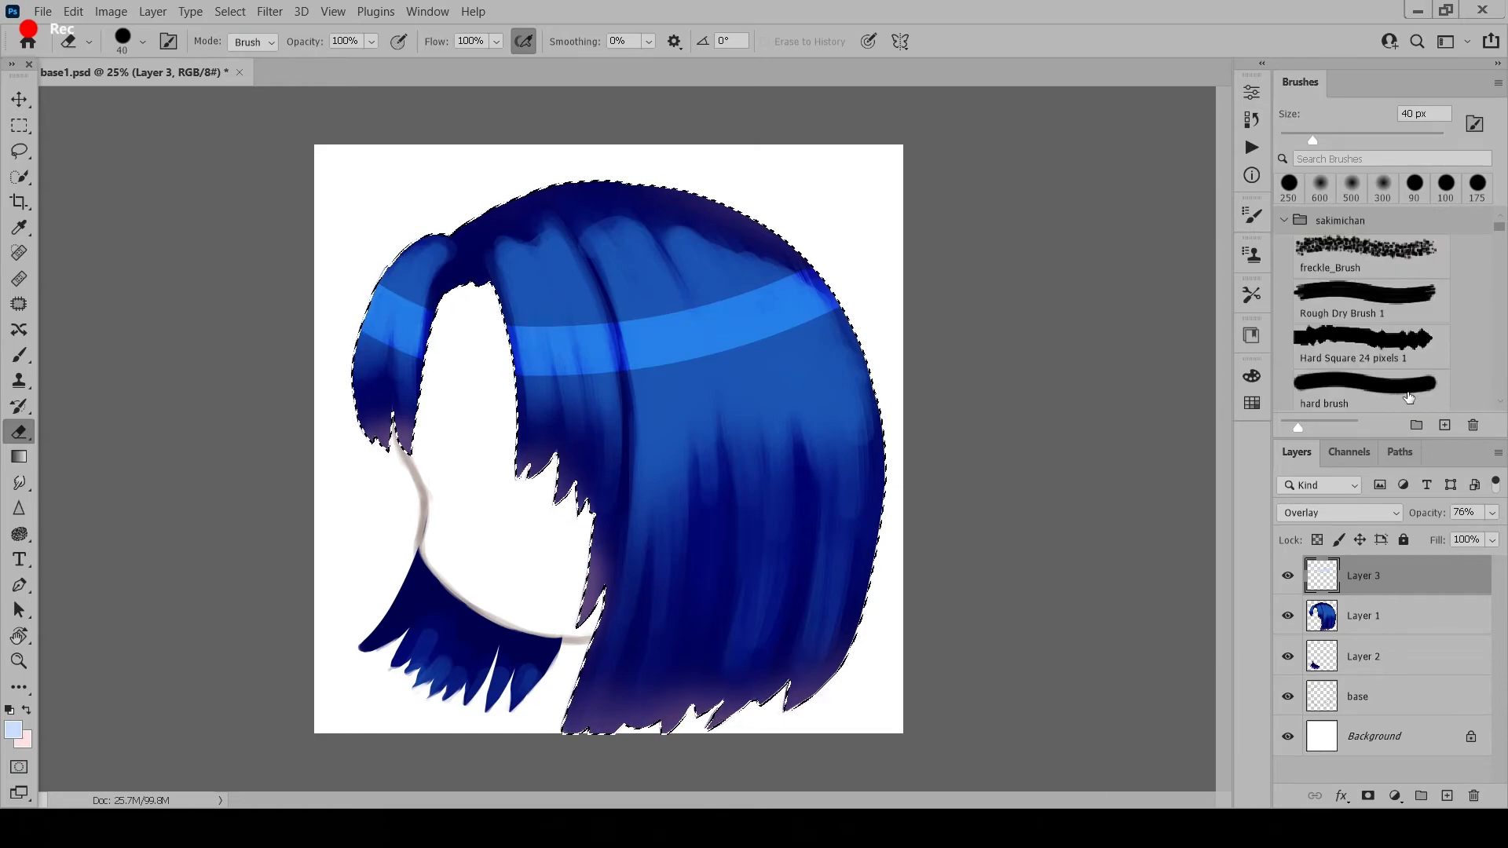
pyautogui.click(1395, 386)
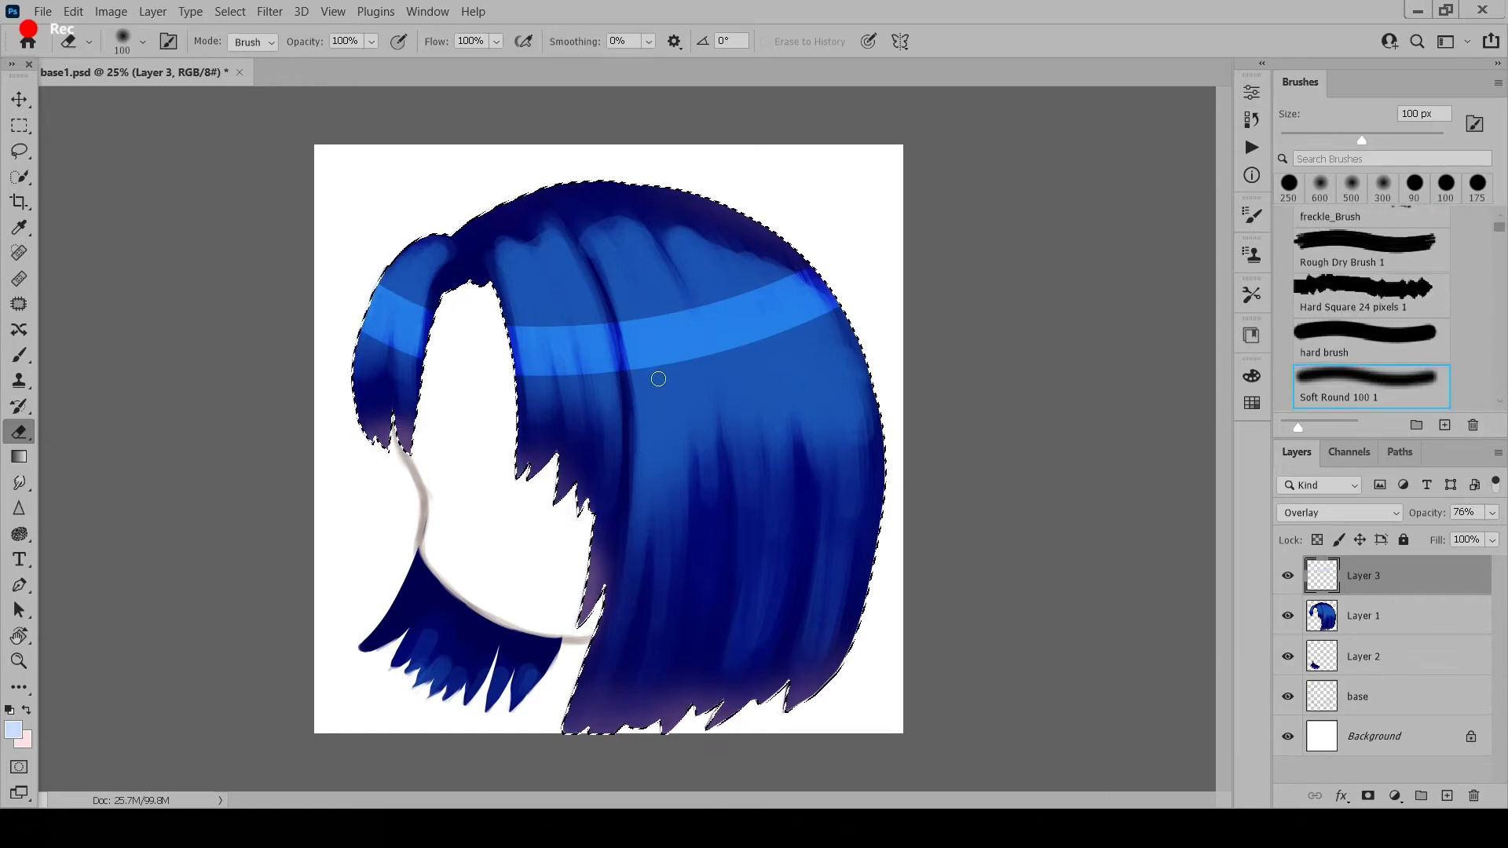
pyautogui.press(']')
pyautogui.press(']')
pyautogui.press(']')
pyautogui.press(']')
pyautogui.press(']')
pyautogui.press(']')
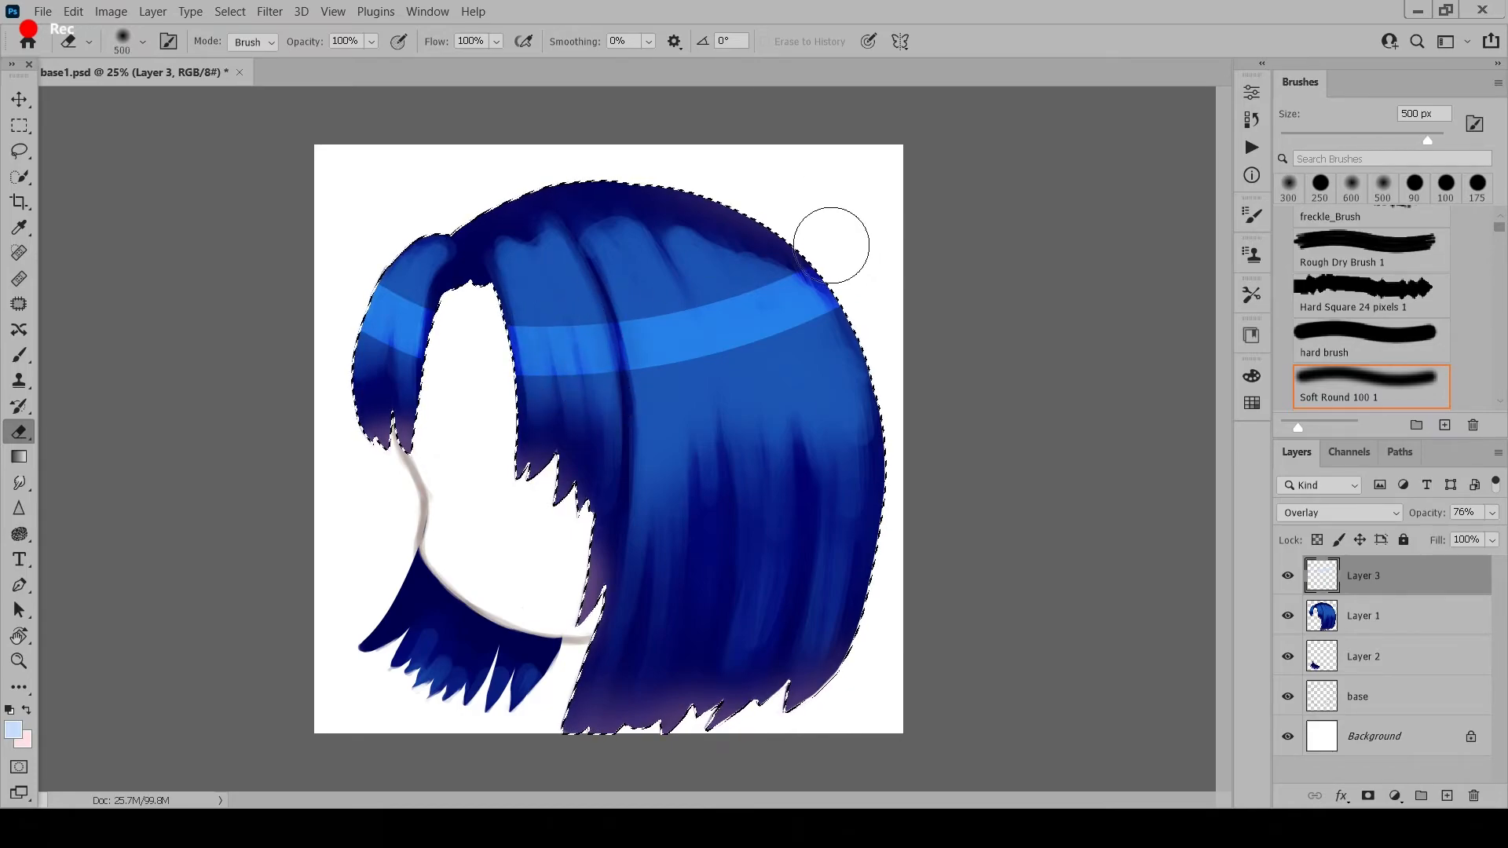
pyautogui.moveTo(831, 245)
pyautogui.mouseDown()
pyautogui.moveTo(775, 224)
pyautogui.moveTo(804, 200)
pyautogui.mouseUp()
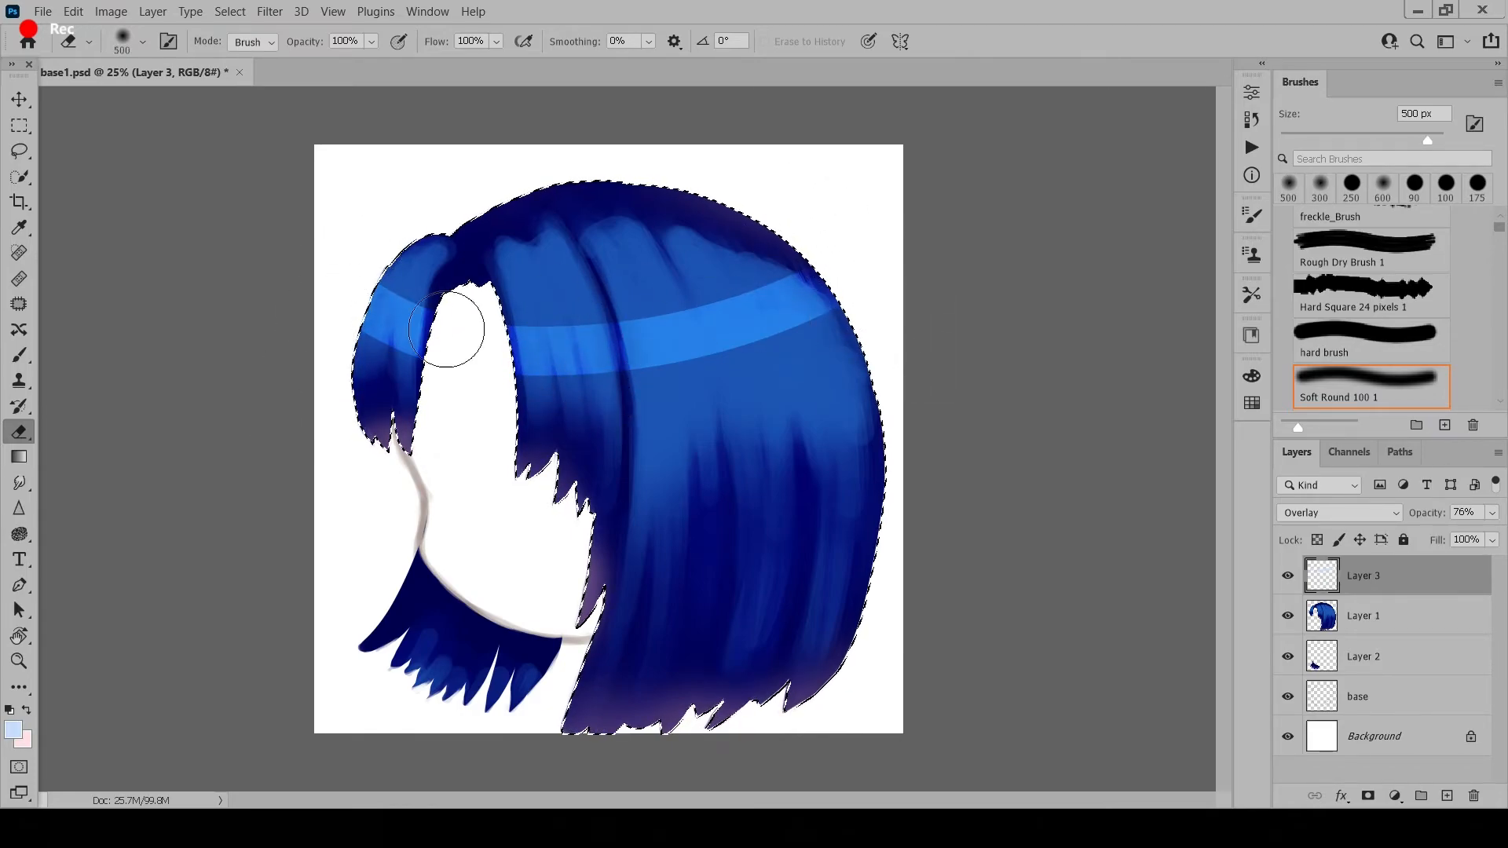
pyautogui.press(']')
pyautogui.press(']')
pyautogui.hotkey('ctrl', '-')
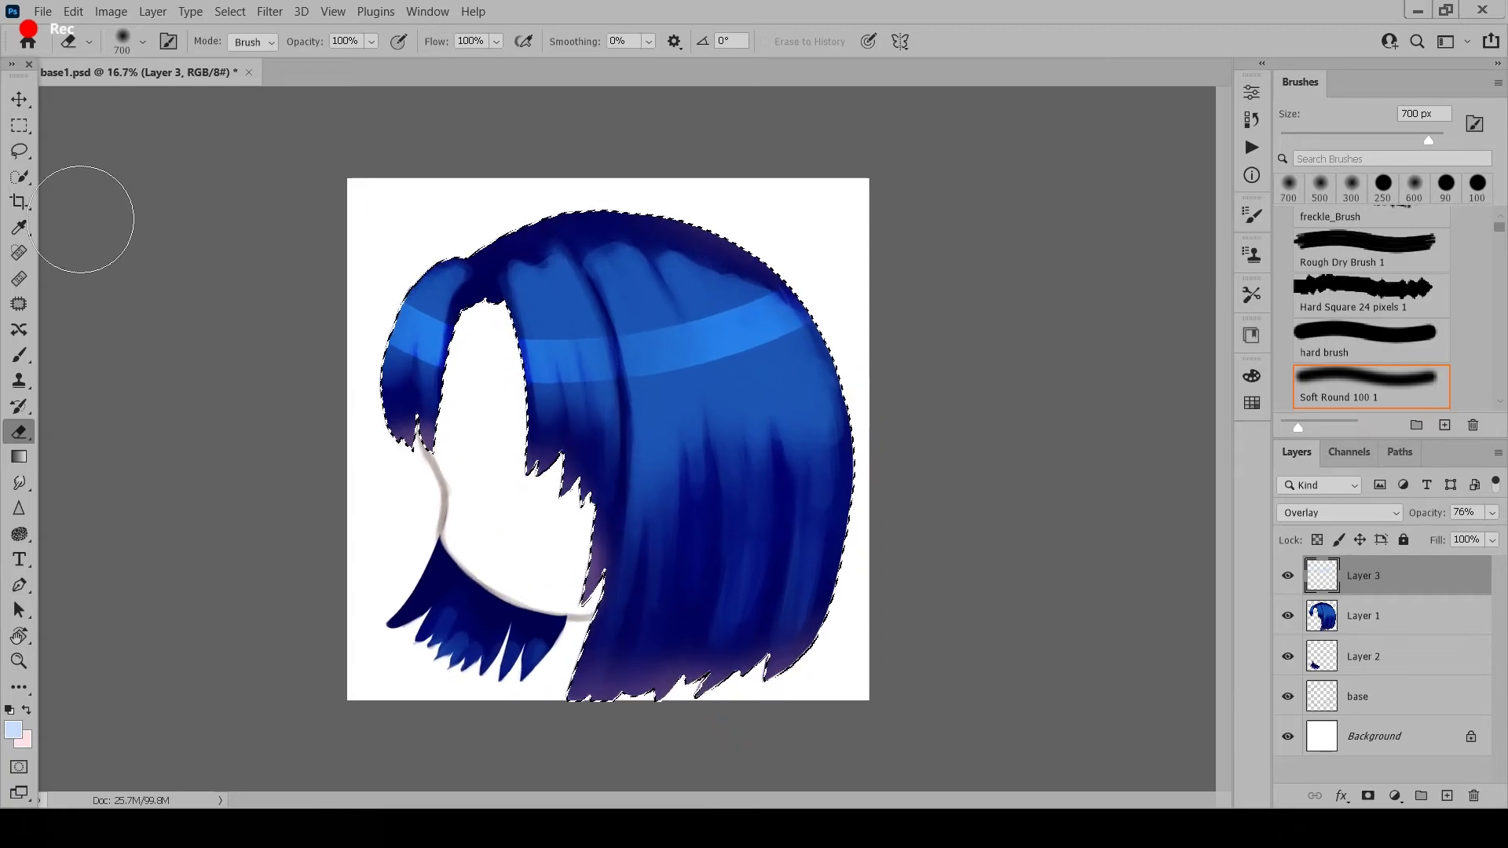
pyautogui.hotkey('ctrl', '+')
# - Clear the selection and delete the highlight band layer
pyautogui.press('w')
pyautogui.rightClick(699, 333)
pyautogui.click(777, 347)
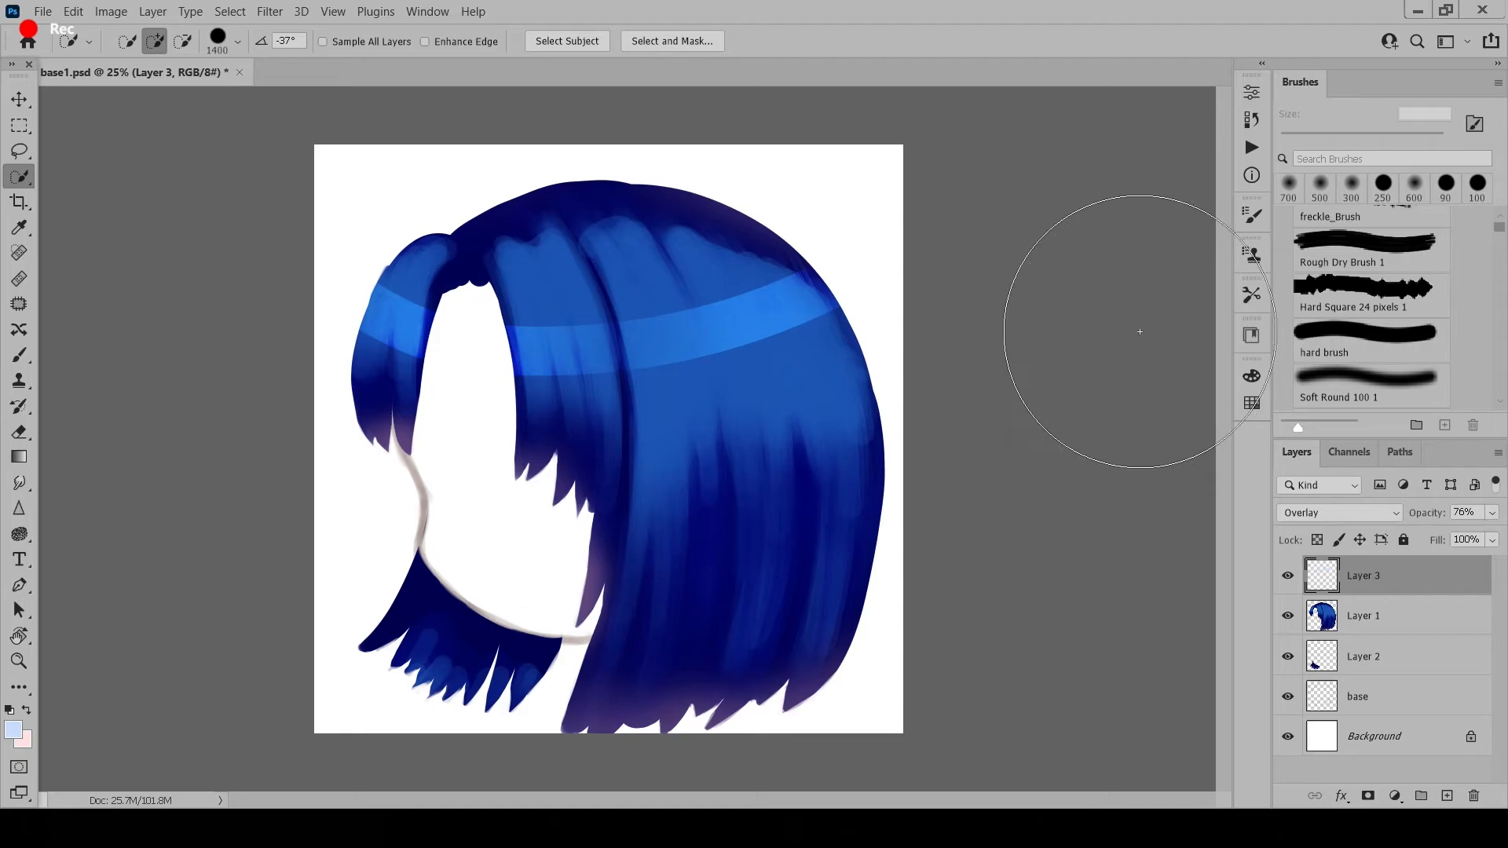
pyautogui.moveTo(1390, 590); pyautogui.dragTo(1473, 796)
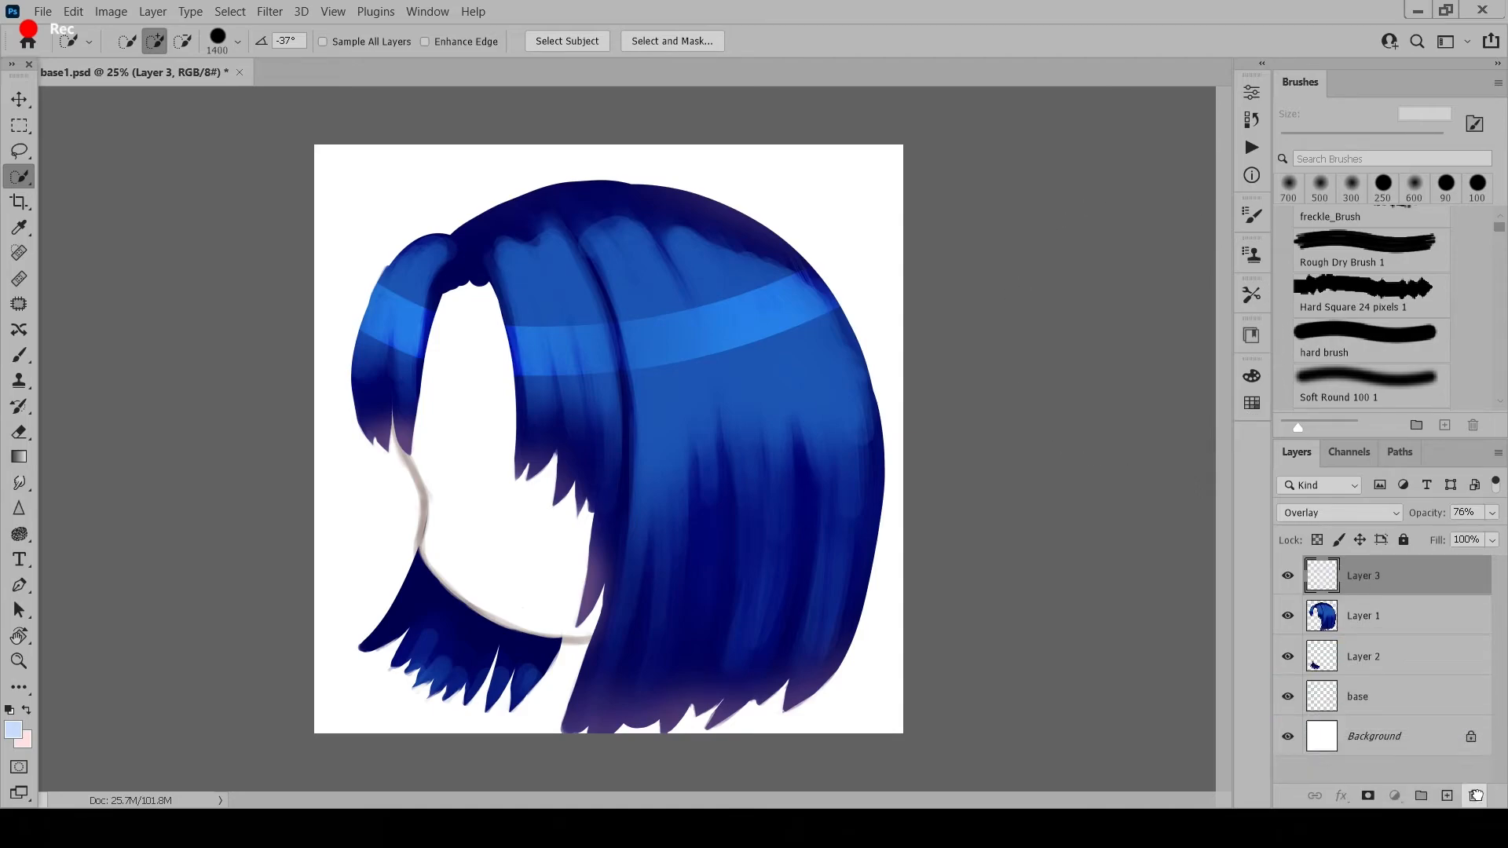
# - Add a new empty layer above Layer 1 and ready the hard brush at 250 px
pyautogui.click(1446, 796)
pyautogui.press('b')
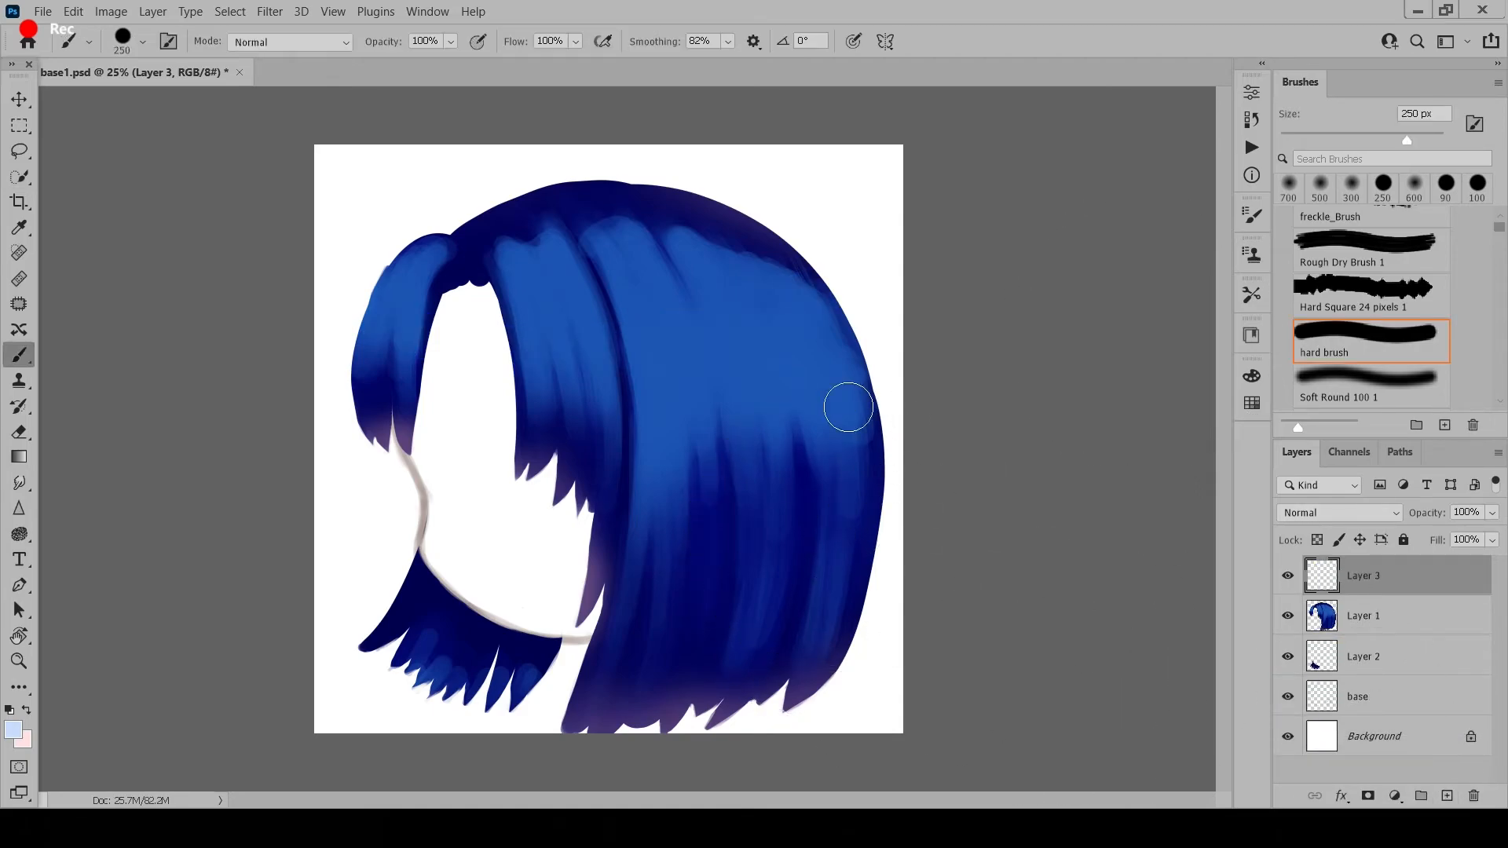
pyautogui.press('[')
pyautogui.press('[')
pyautogui.press('[')
pyautogui.press('[')
pyautogui.press('[')
pyautogui.press('[')
pyautogui.click(20, 177)
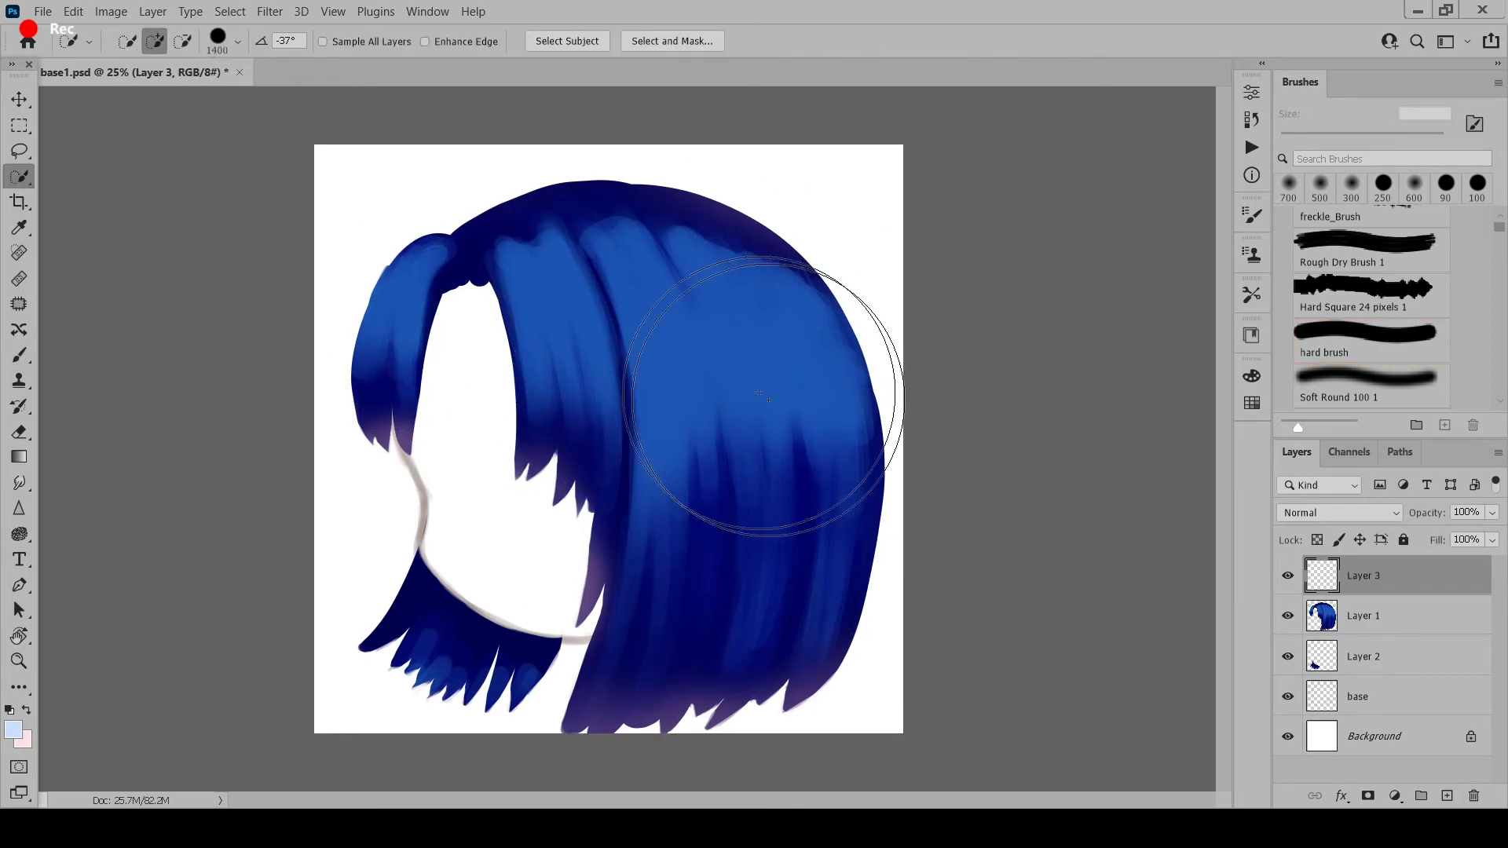
pyautogui.press('b')
pyautogui.press(']')
pyautogui.press(']')
pyautogui.press(']')
pyautogui.press(']')
pyautogui.press(']')
pyautogui.press(']')
pyautogui.press(']')
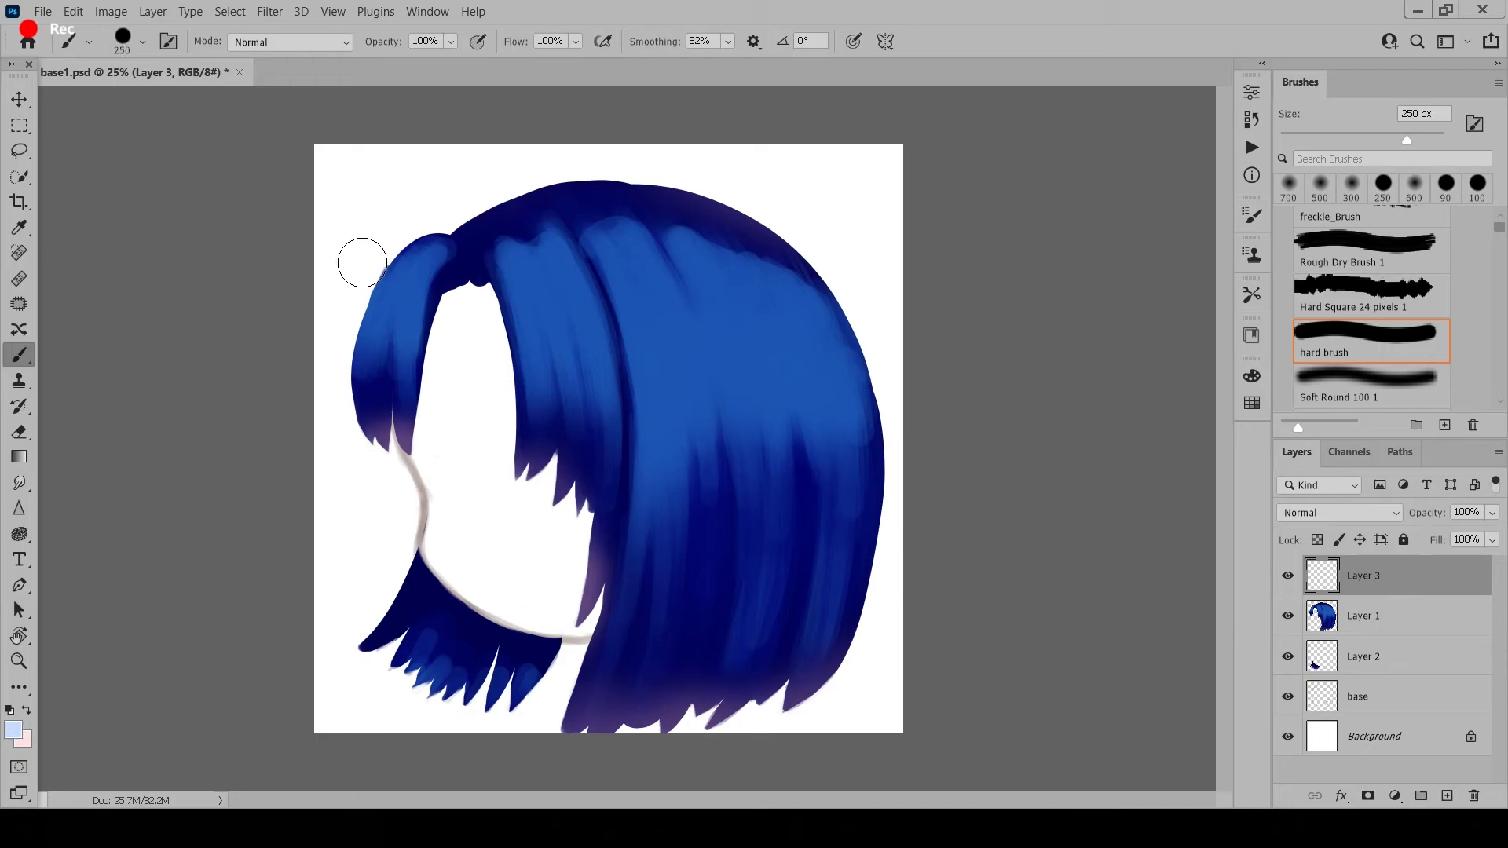
# - Try a pale-blue stroke over the front hair lock with the hard brush at 250 px and undo it
pyautogui.moveTo(362, 262)
pyautogui.mouseDown()
pyautogui.moveTo(346, 256)
pyautogui.moveTo(428, 302)
pyautogui.mouseUp()
pyautogui.hotkey('ctrl', 'z')
pyautogui.click(20, 177)
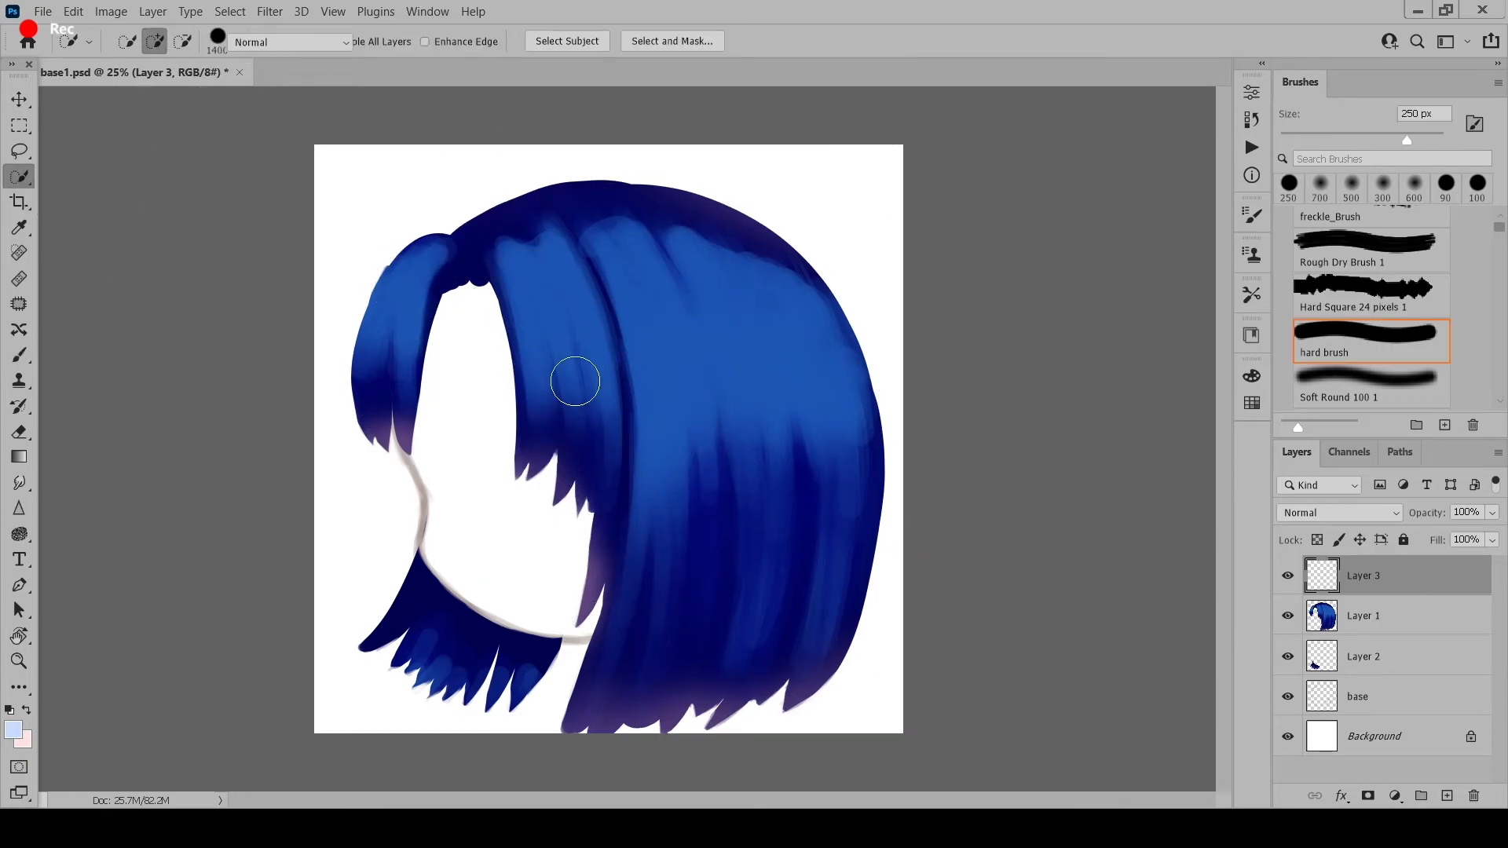
pyautogui.press('b')
# - Quick-select the main hair on Layer 1, and make Layer 3 the active layer again
pyautogui.hotkey('alt', '[')
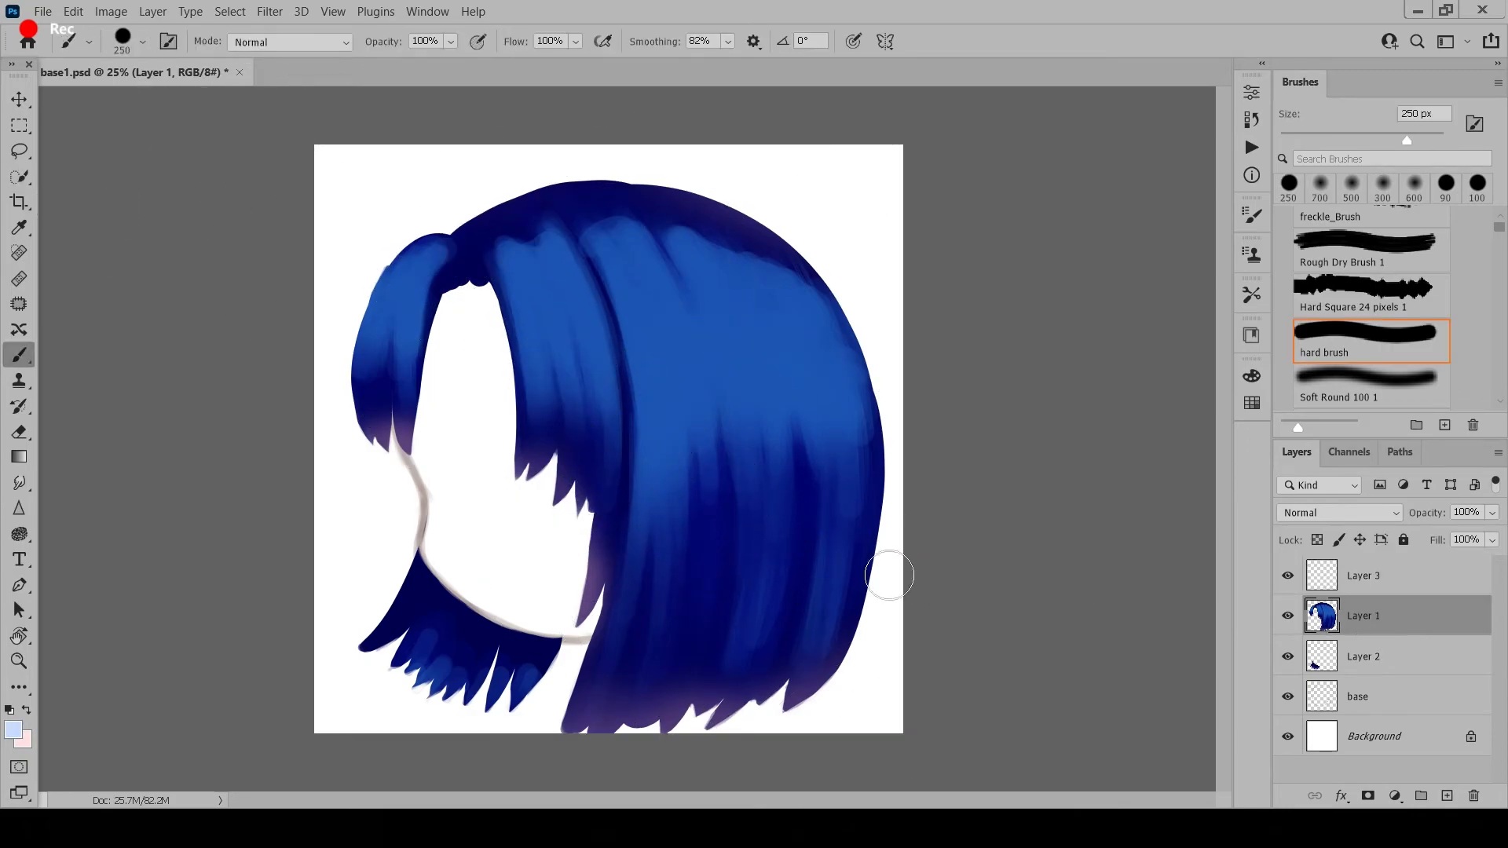
pyautogui.click(20, 178)
pyautogui.click(845, 662)
pyautogui.hotkey('ctrl', 'shift', 'i')
pyautogui.click(1395, 584)
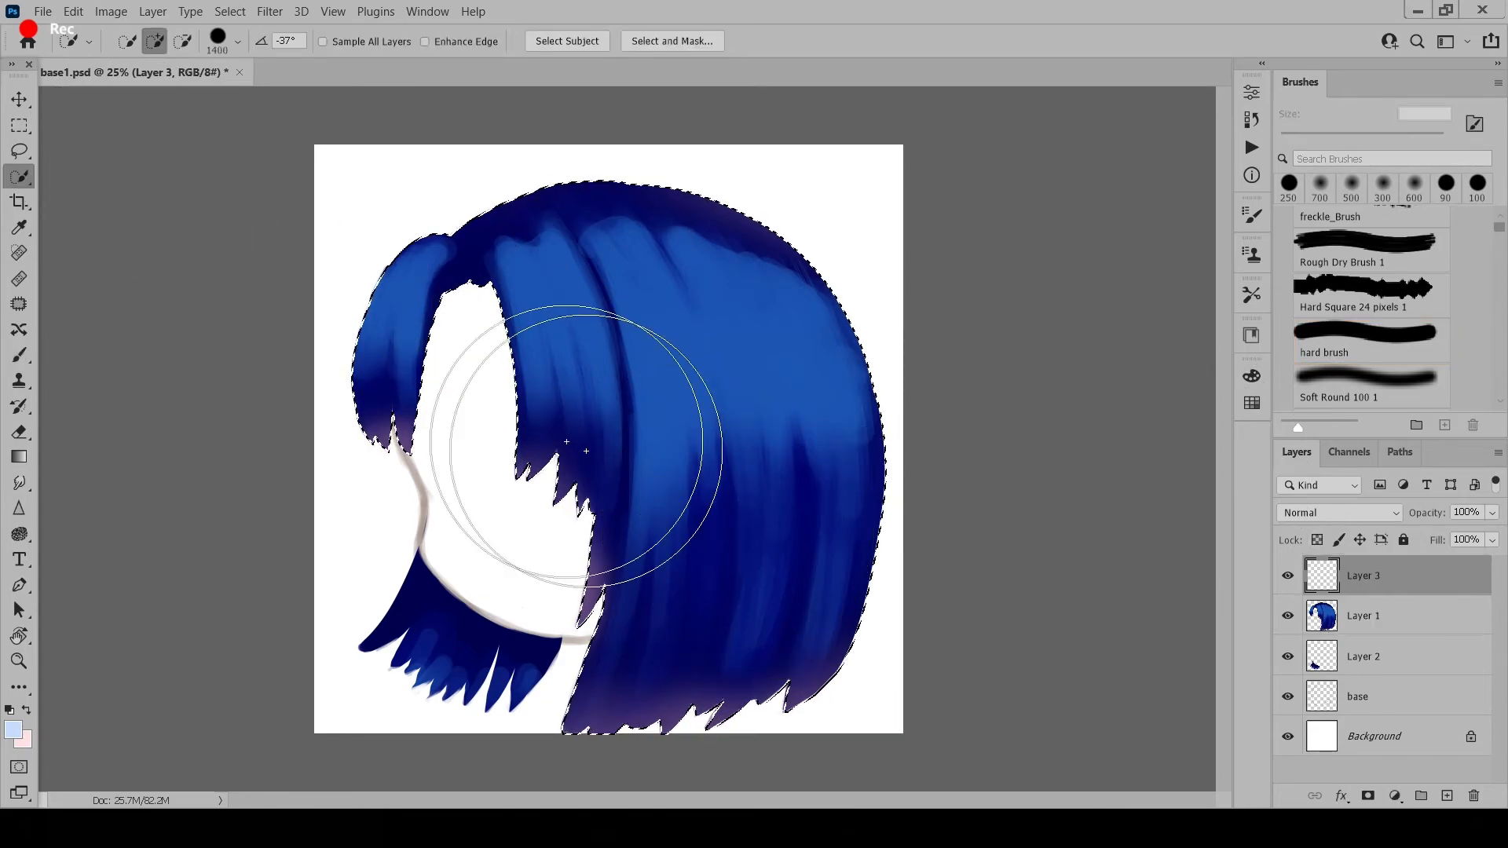
# - Paint a wide pale-blue highlight band across the selected upper hair on Layer 3 with the hard brush at 150 px
pyautogui.press('b')
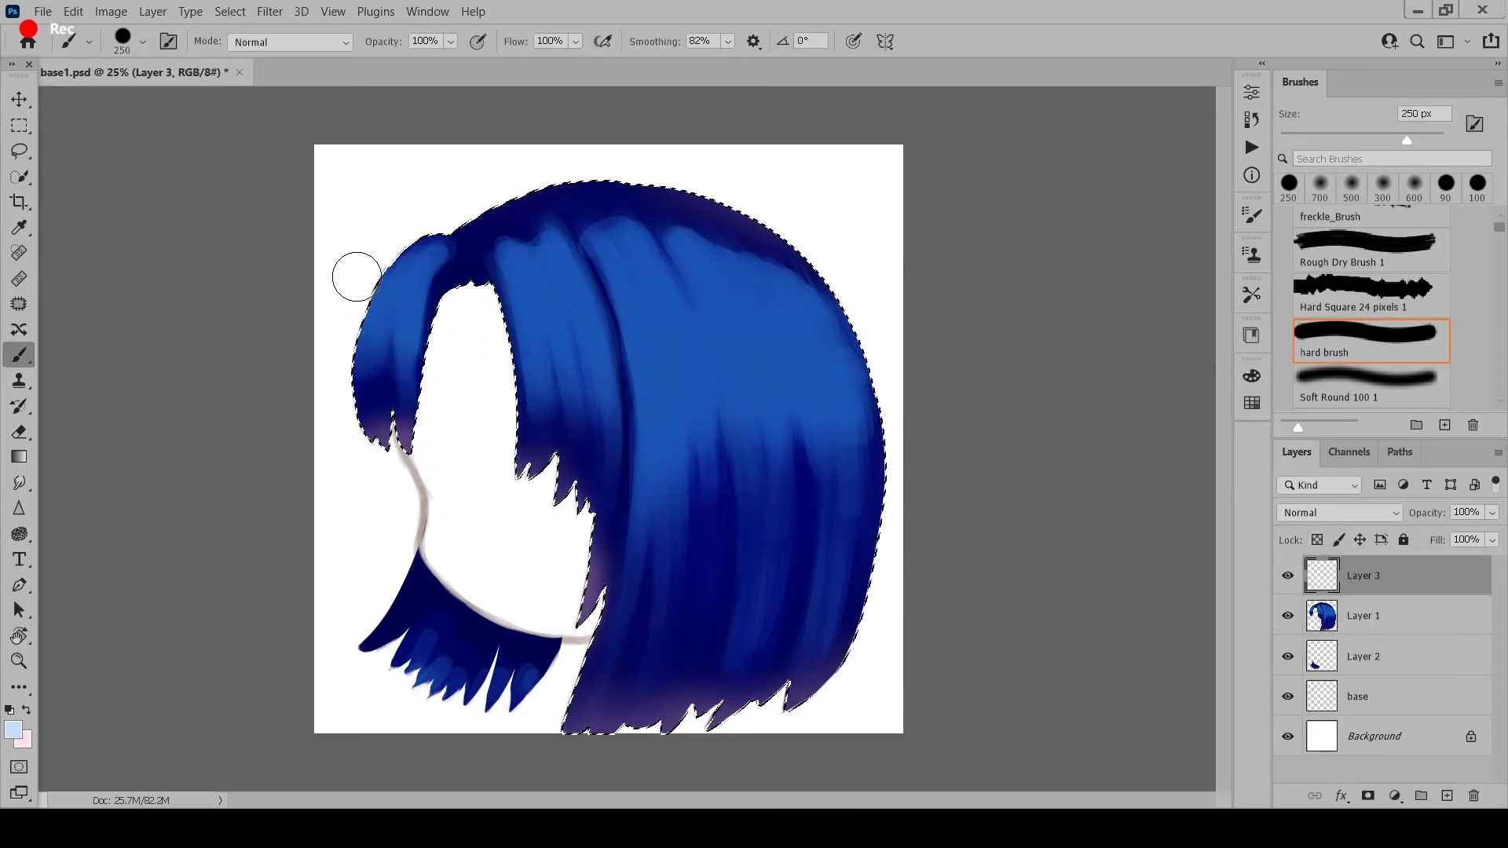
pyautogui.press('[')
pyautogui.press('[')
pyautogui.press('[')
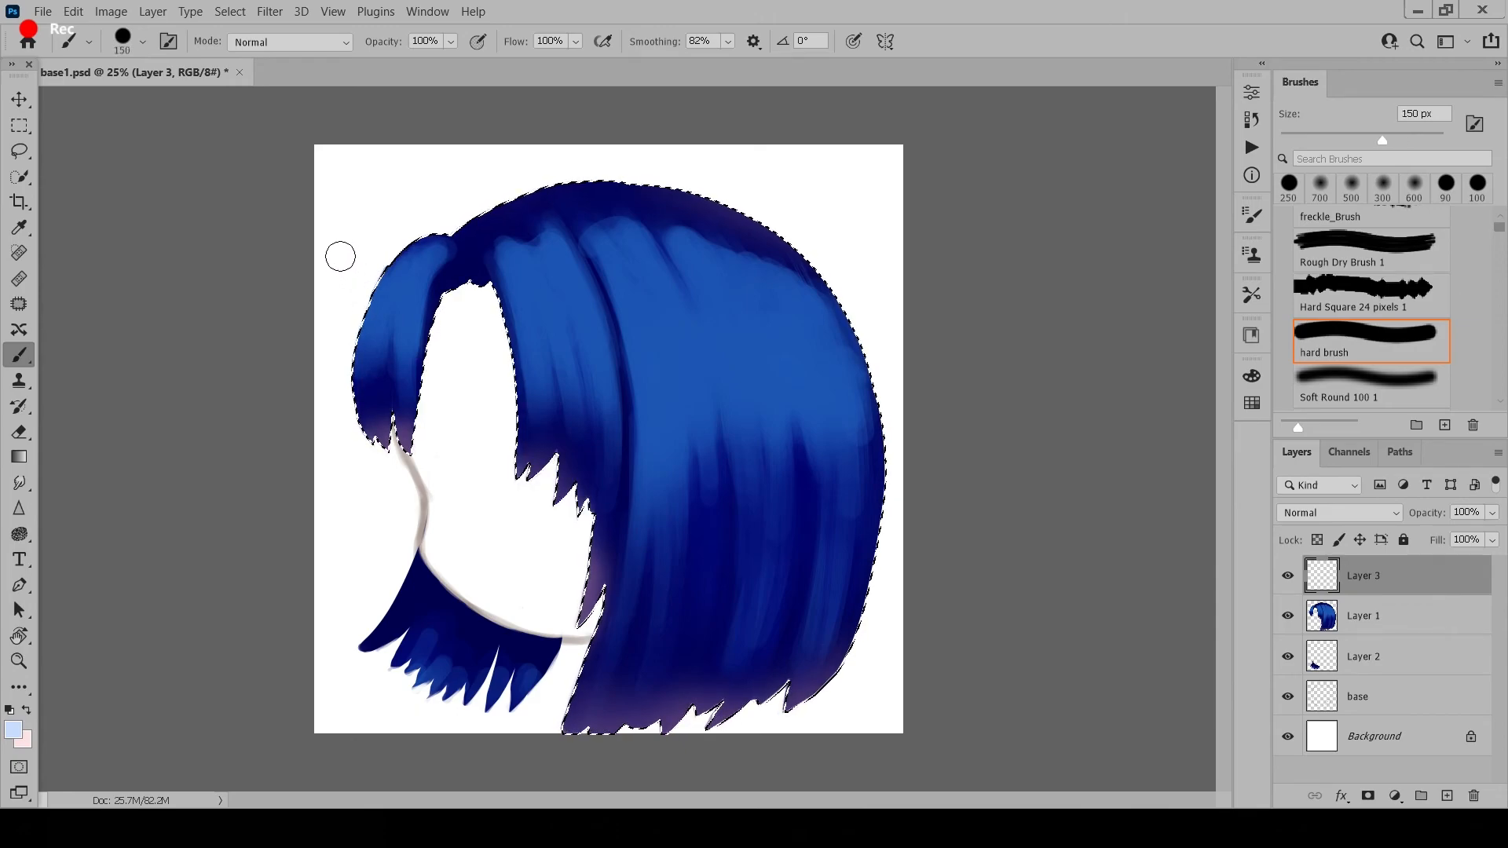
pyautogui.moveTo(445, 306)
pyautogui.mouseDown()
pyautogui.moveTo(511, 321)
pyautogui.moveTo(720, 293)
pyautogui.moveTo(845, 242)
pyautogui.moveTo(892, 209)
pyautogui.mouseUp()
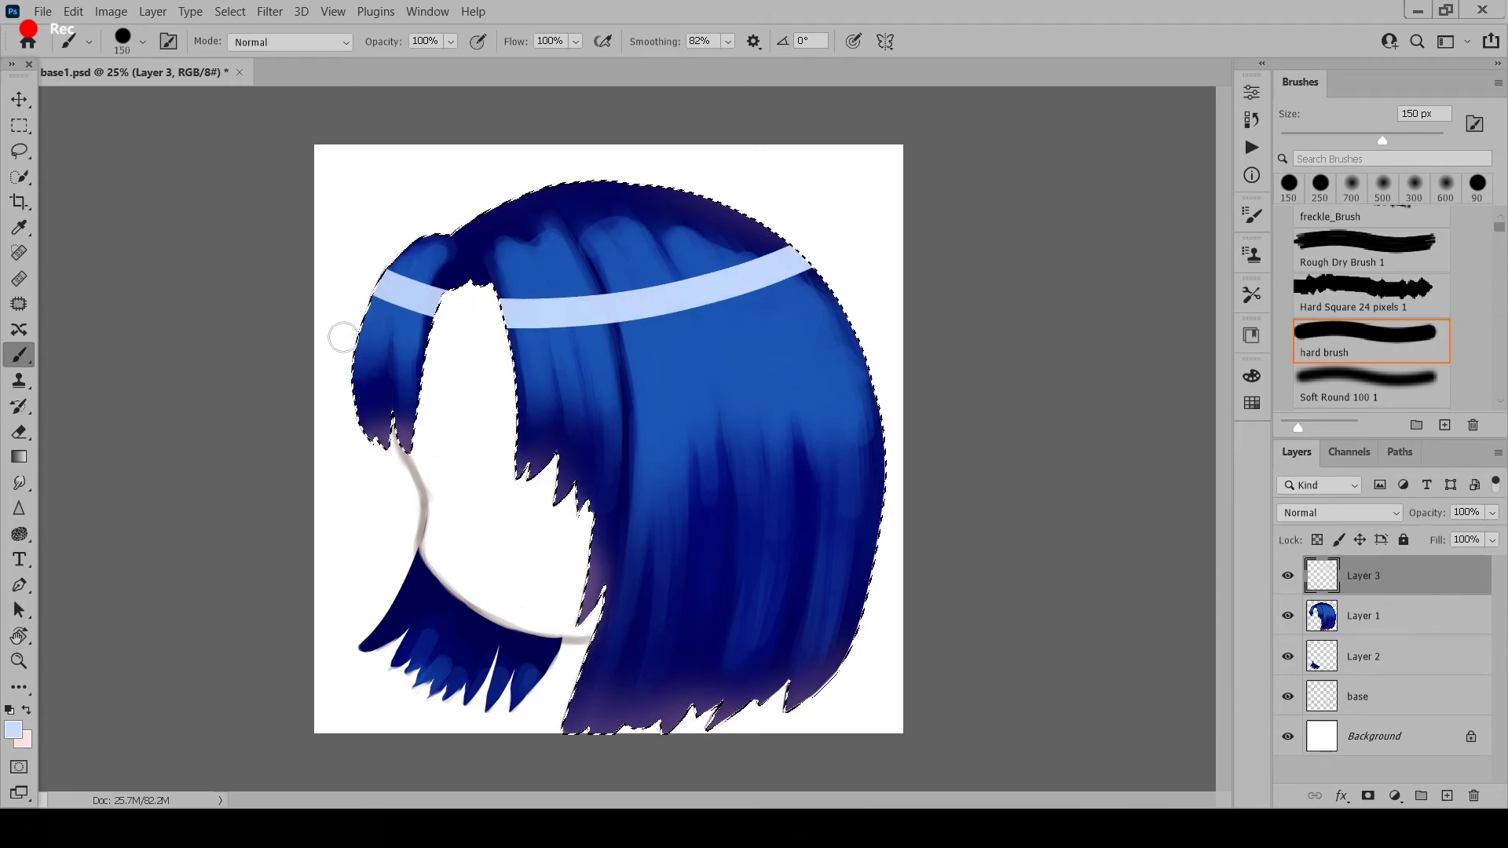
pyautogui.moveTo(509, 335)
pyautogui.mouseDown()
pyautogui.moveTo(772, 323)
pyautogui.moveTo(856, 301)
pyautogui.mouseUp()
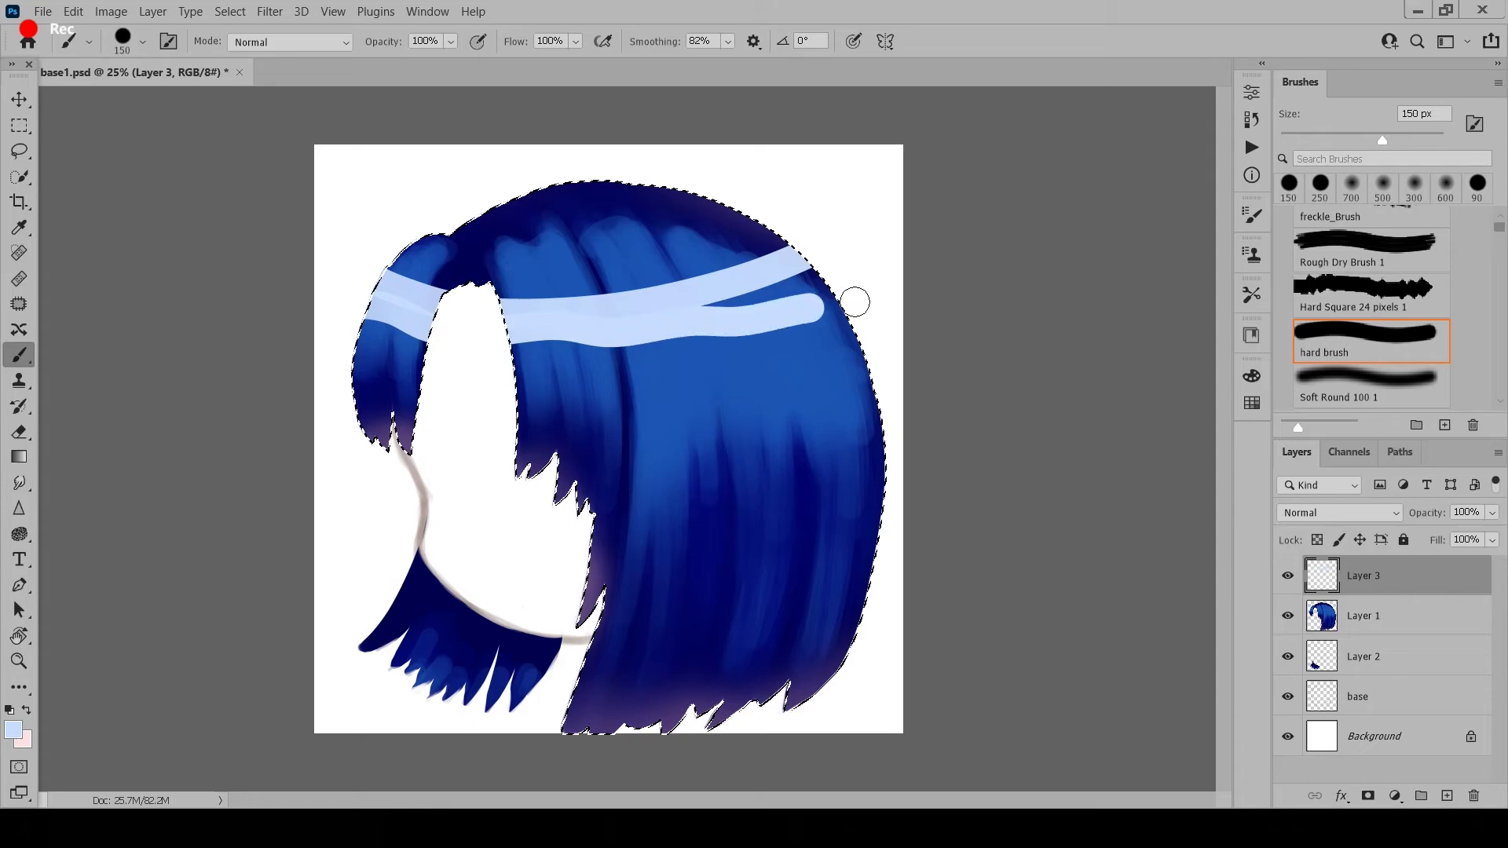
pyautogui.moveTo(370, 303); pyautogui.dragTo(777, 303)
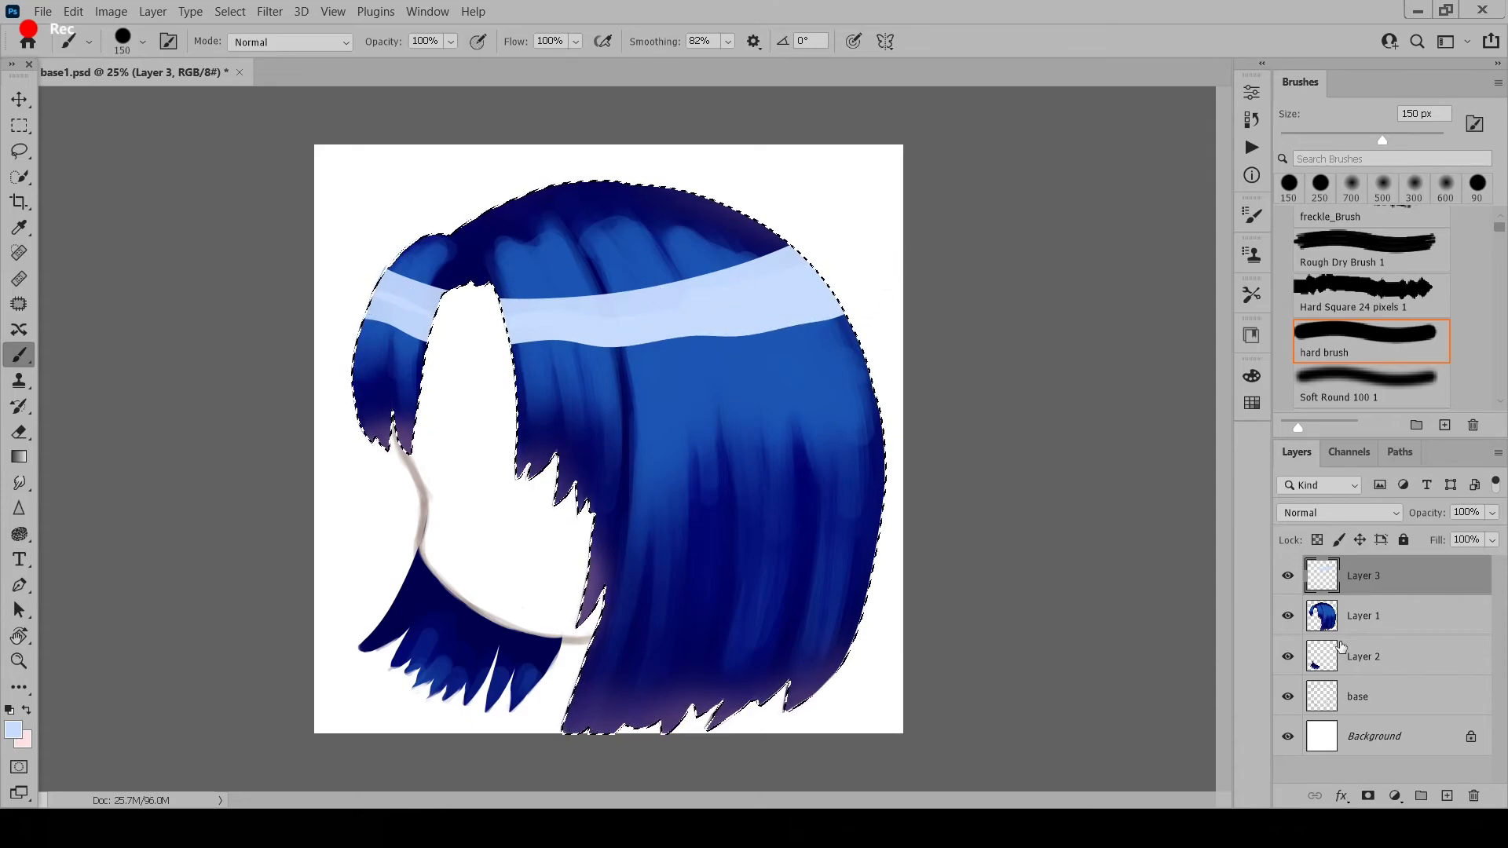
# - Quick-select the highlight band on Layer 3, fill it solidly with pale blue swapped to the background colour, and clear the selection
pyautogui.click(23, 177)
pyautogui.moveTo(418, 338); pyautogui.dragTo(945, 320)
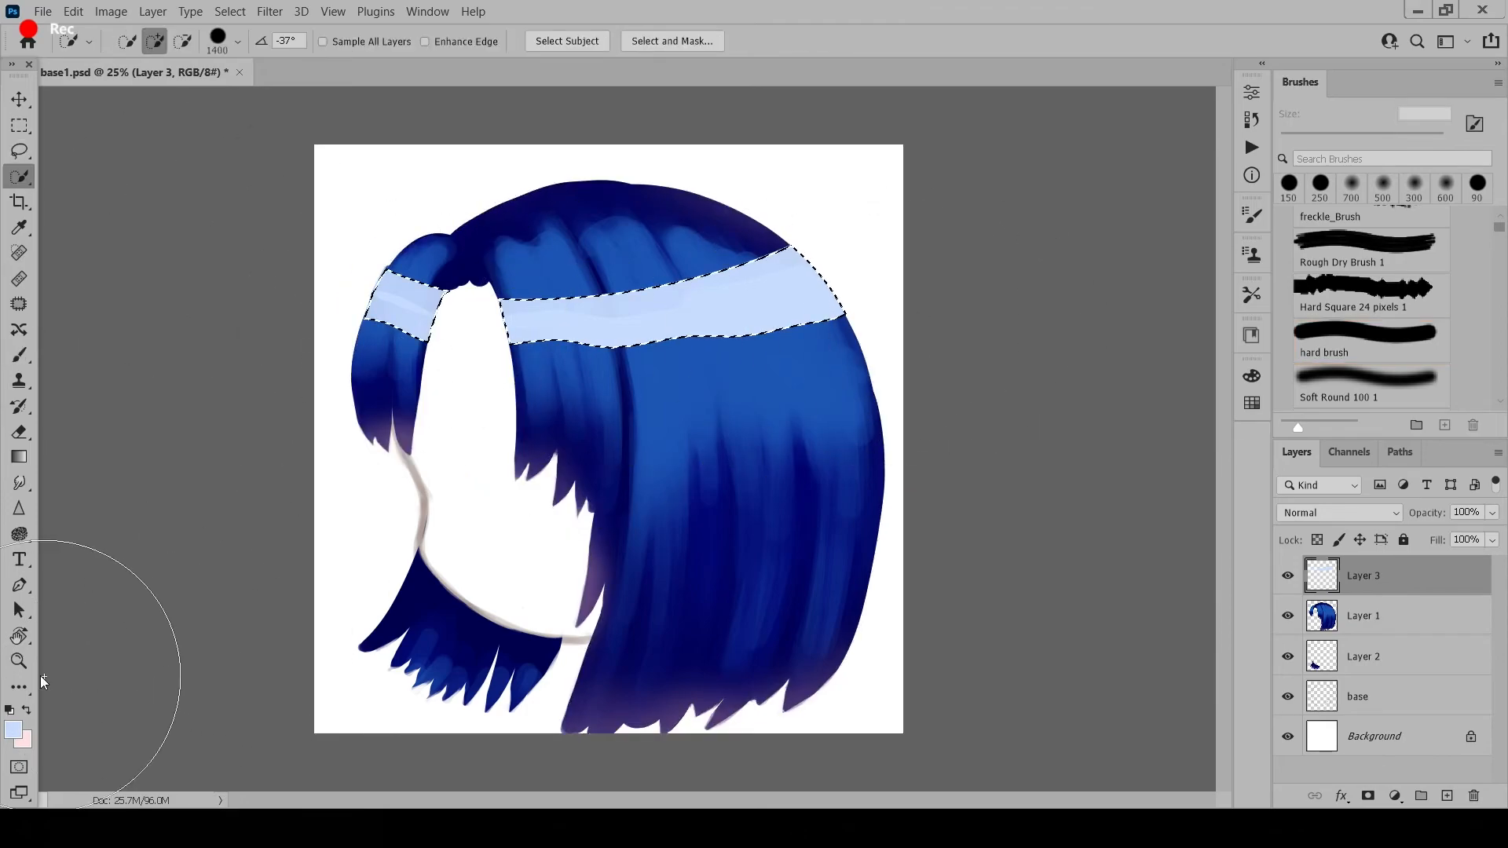
pyautogui.click(24, 711)
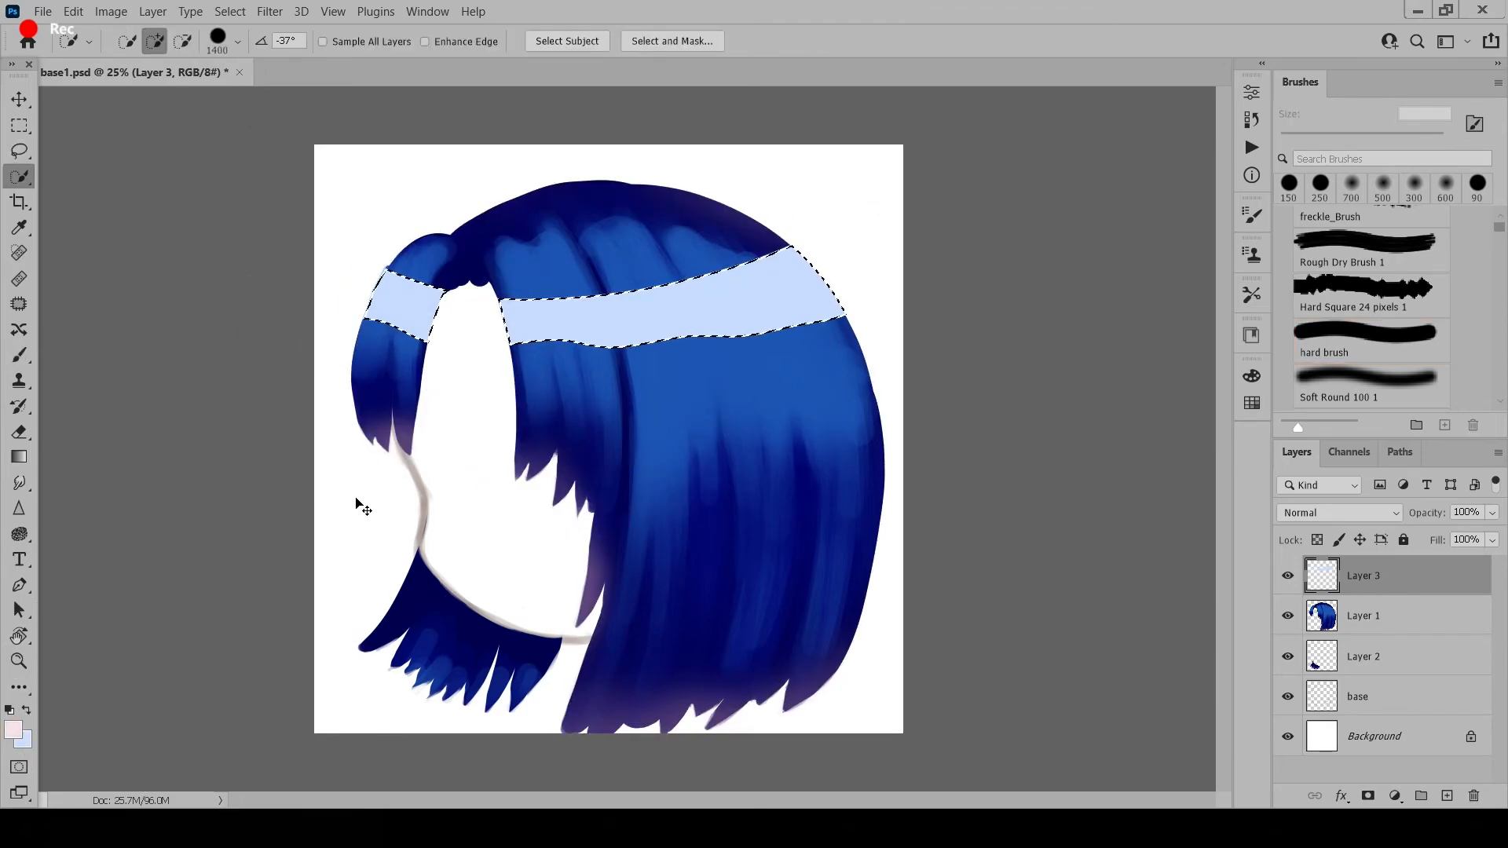
pyautogui.rightClick(573, 319)
pyautogui.click(597, 327)
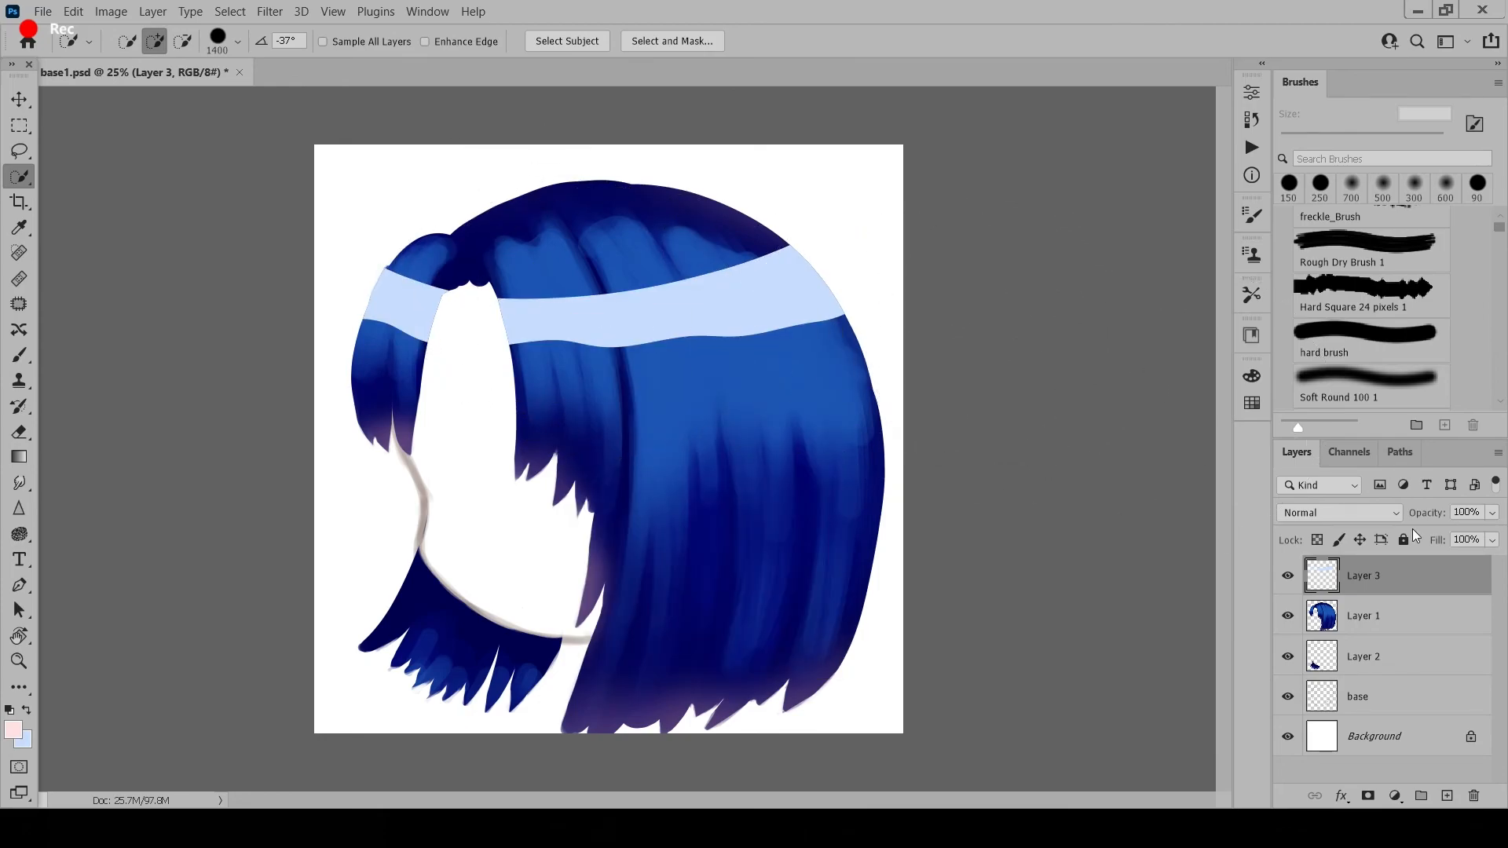
# - Keep Layer 3 in Normal blend mode and lower its opacity to 48%
pyautogui.click(1350, 512)
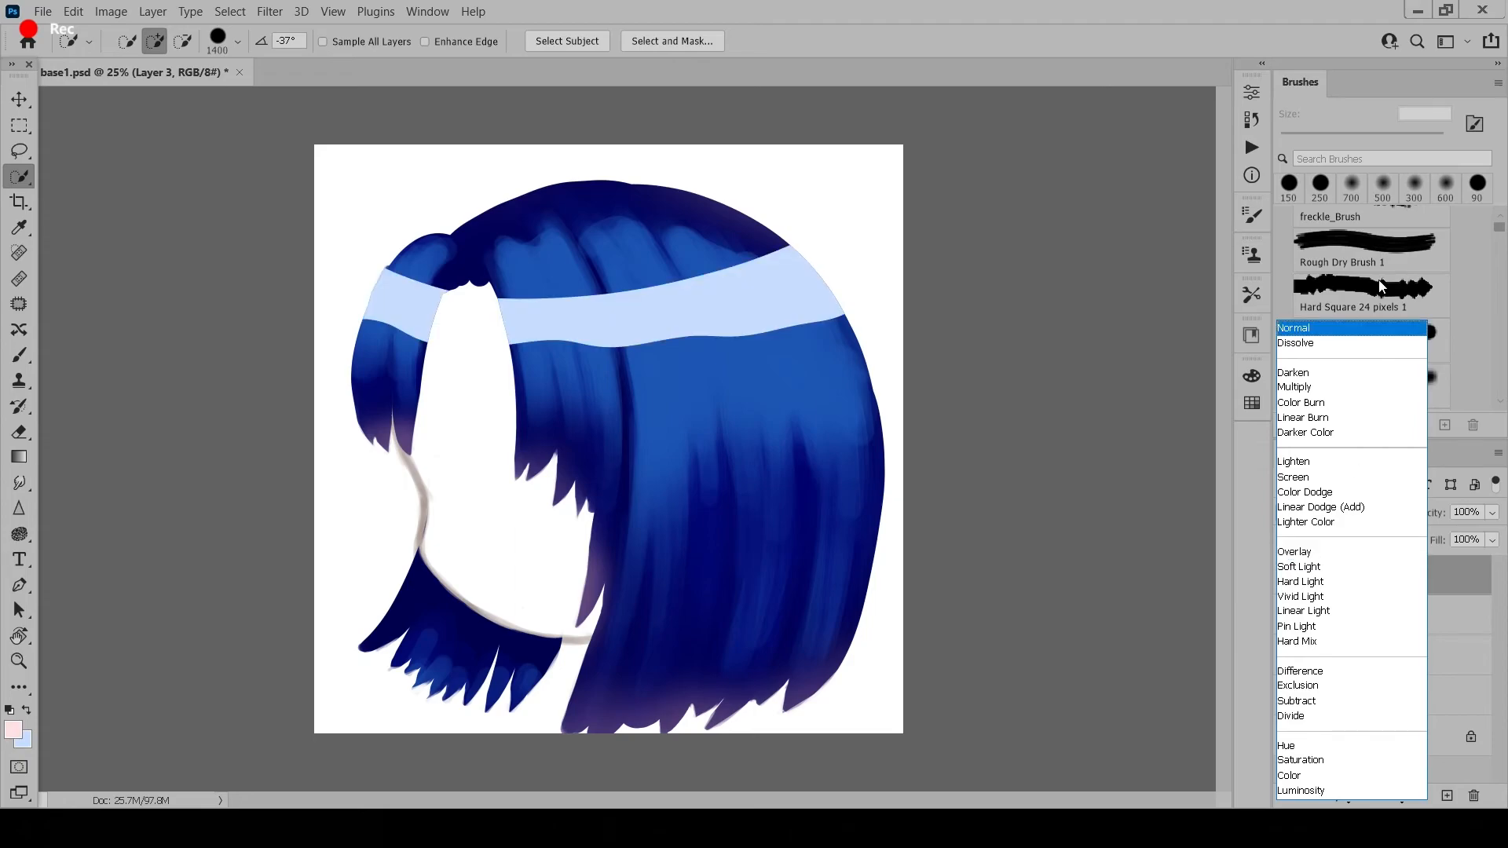
pyautogui.click(1295, 329)
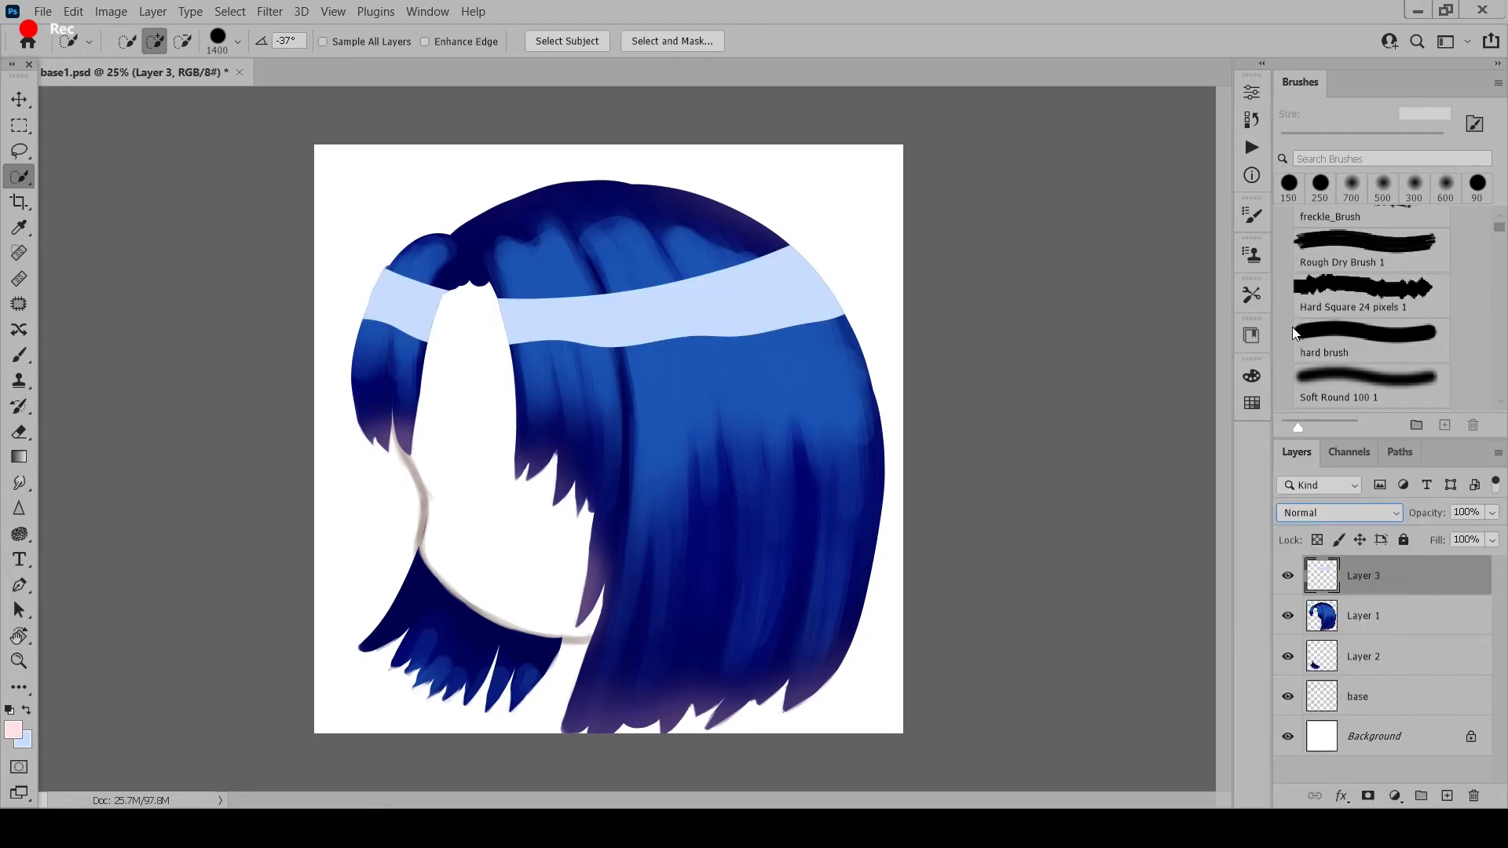
pyautogui.click(1493, 514)
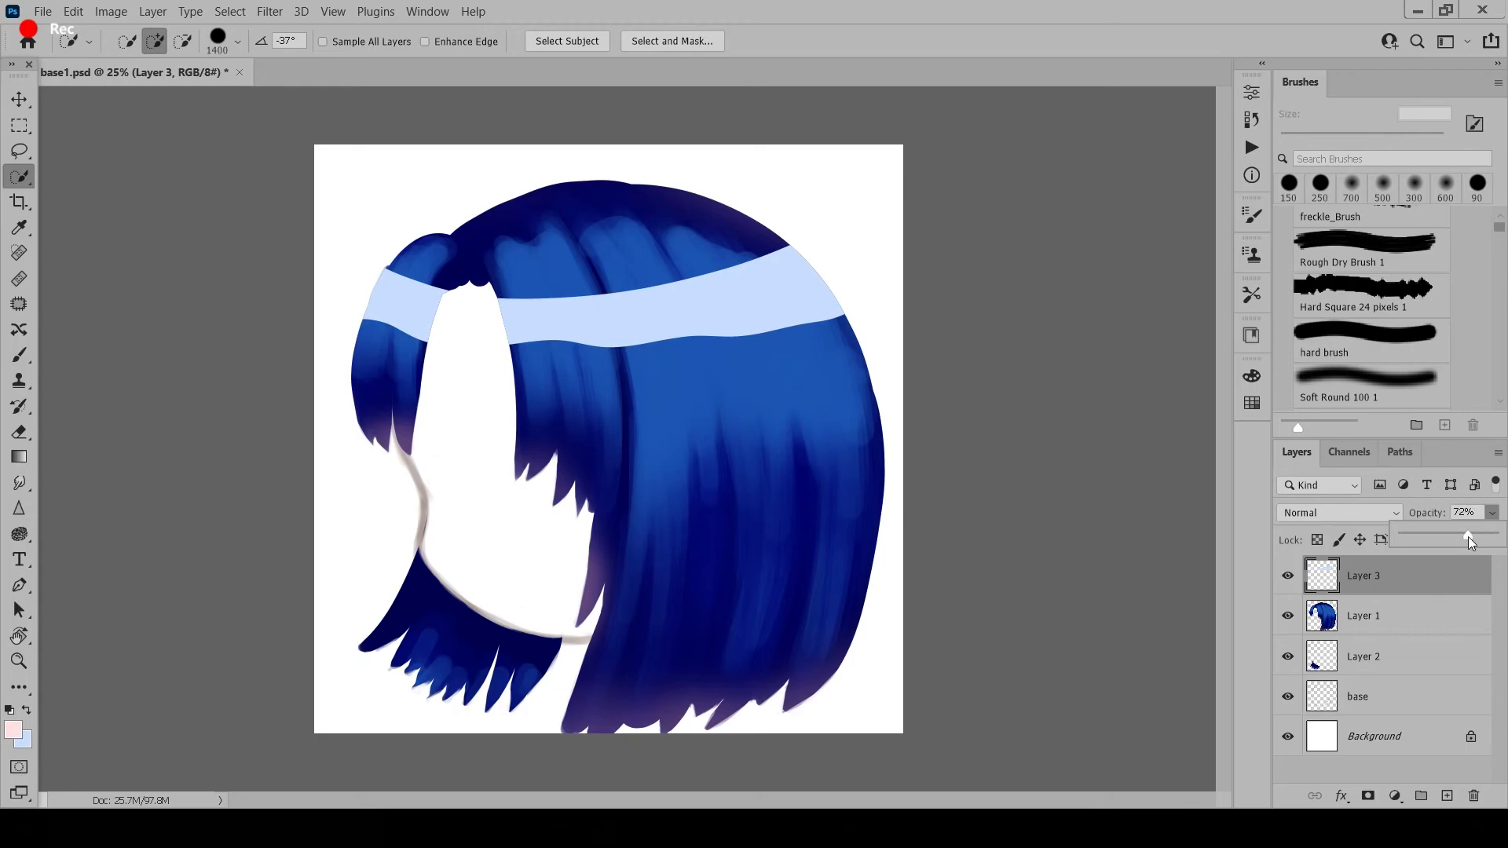
pyautogui.moveTo(1467, 535); pyautogui.dragTo(1446, 537)
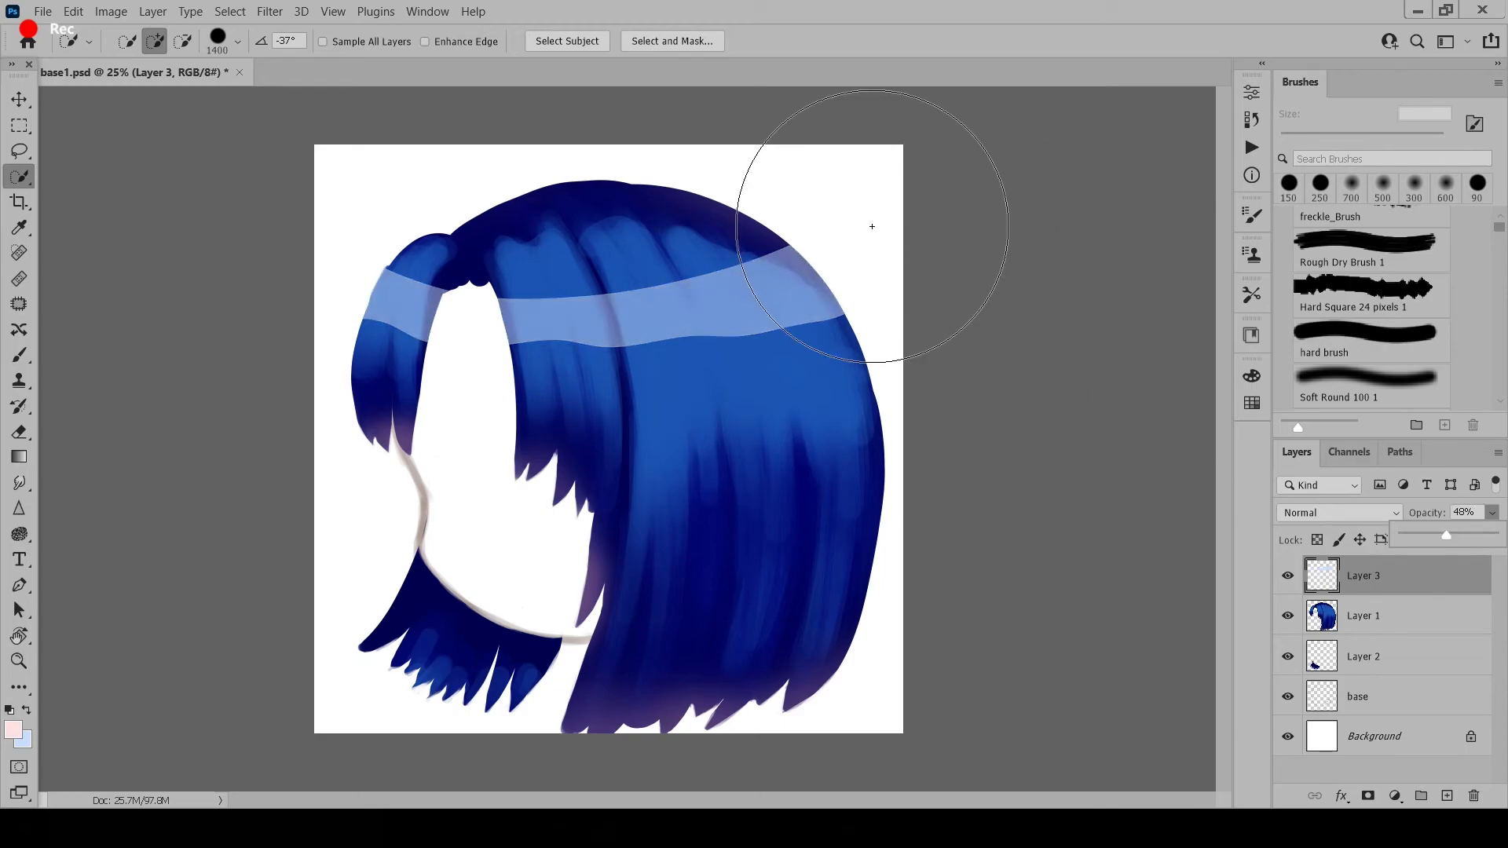
# - Erase narrow slanted gaps through the highlight band along the strand divisions and front lock, using the hard brush eraser at 60 to 70 px
pyautogui.press('e')
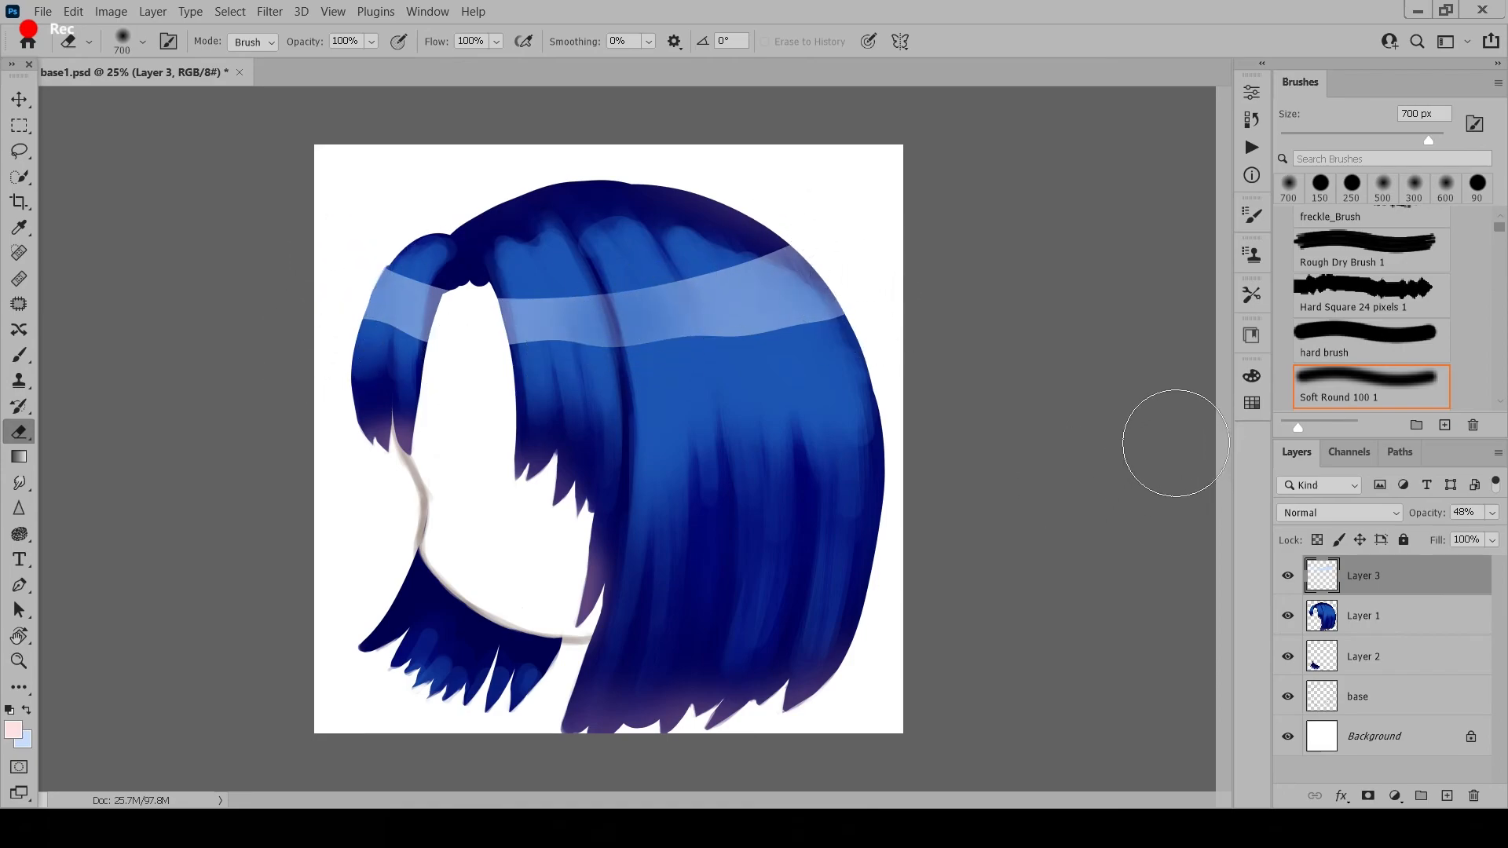
pyautogui.press('b')
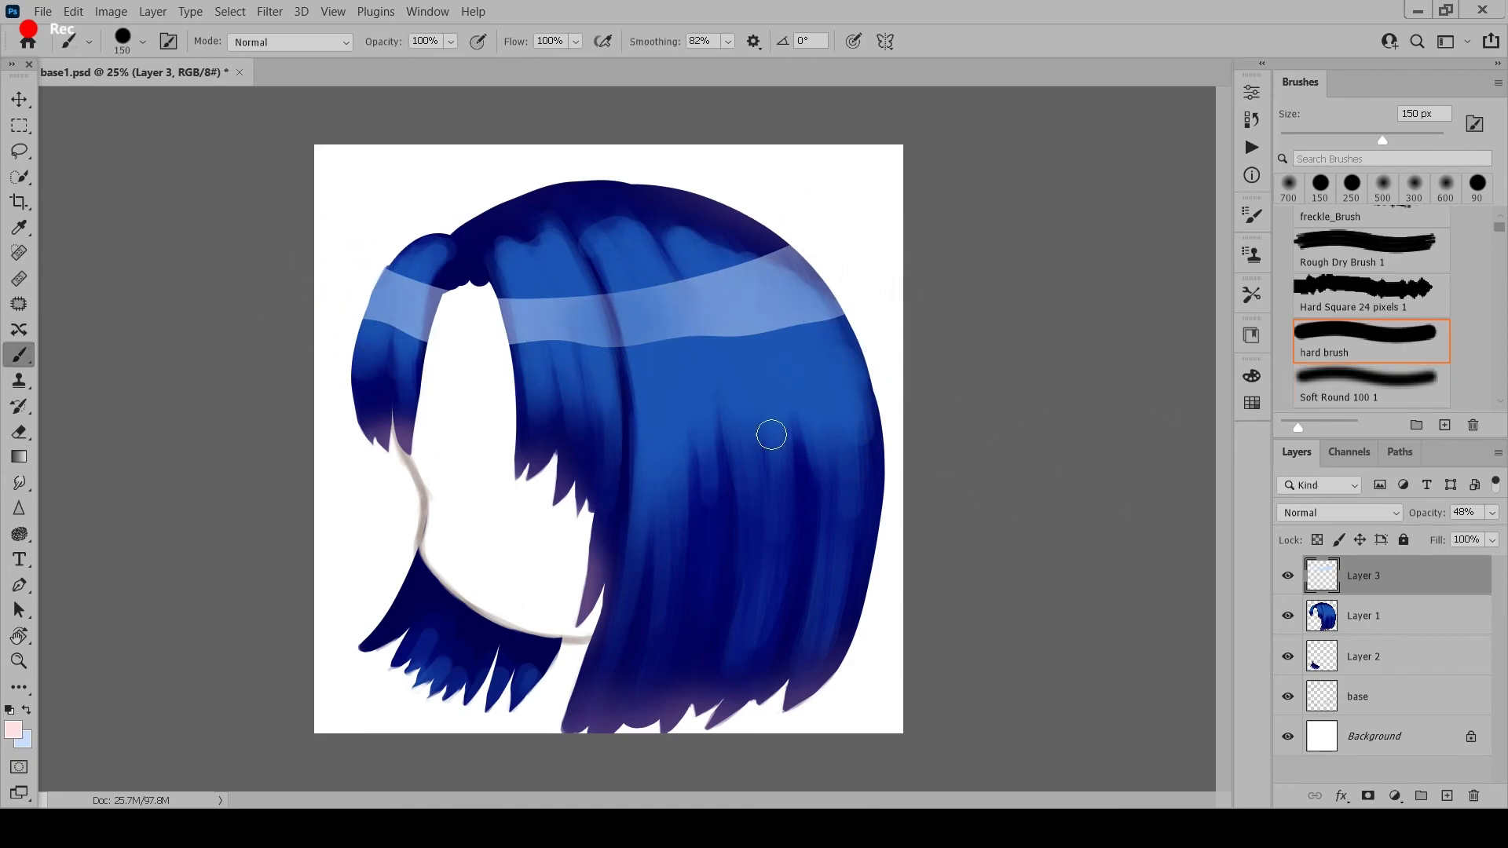
pyautogui.press('e')
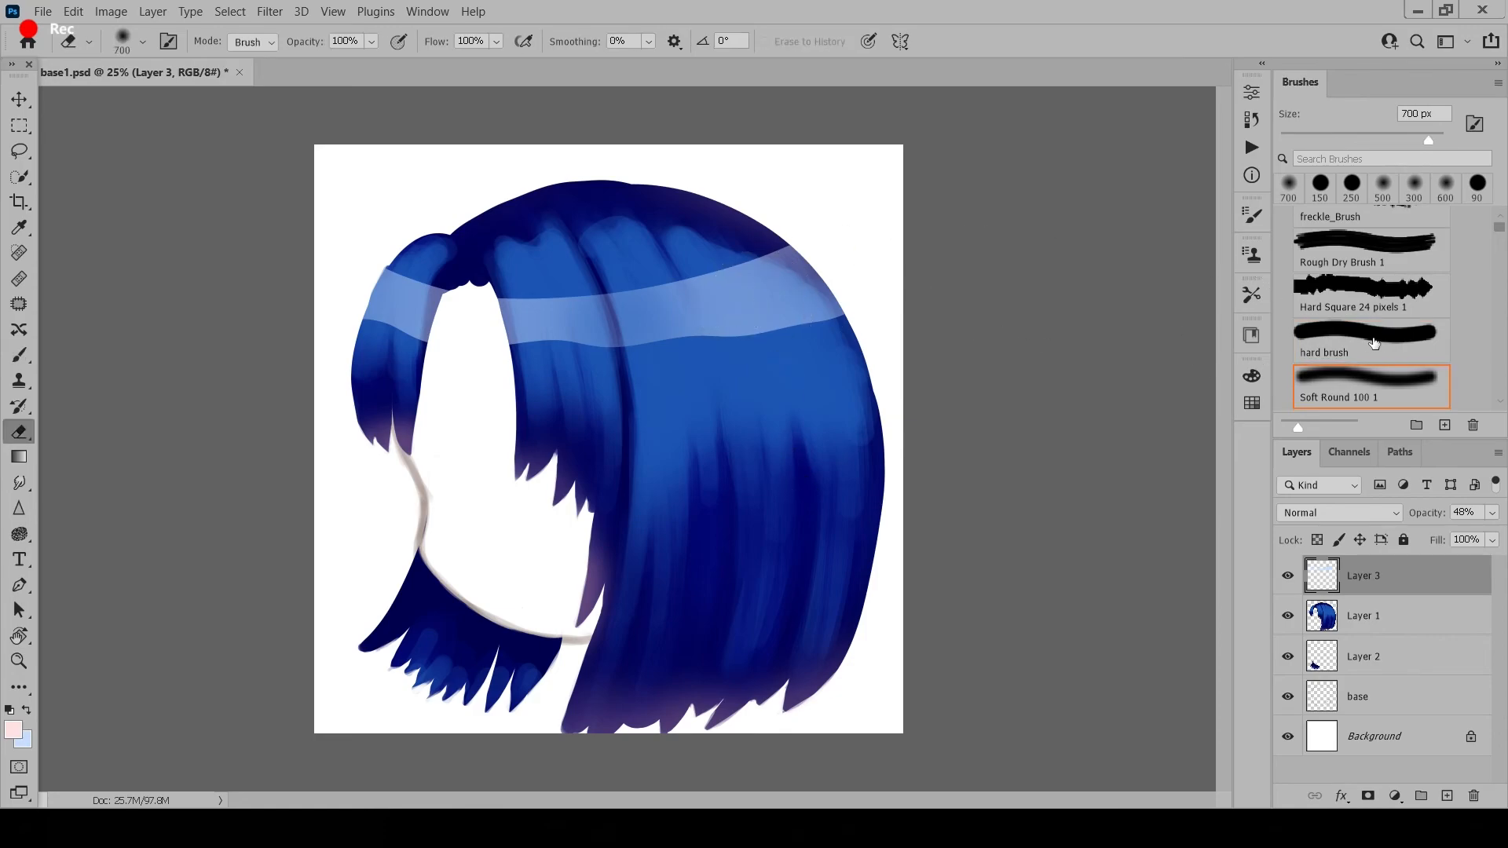
pyautogui.press(',')
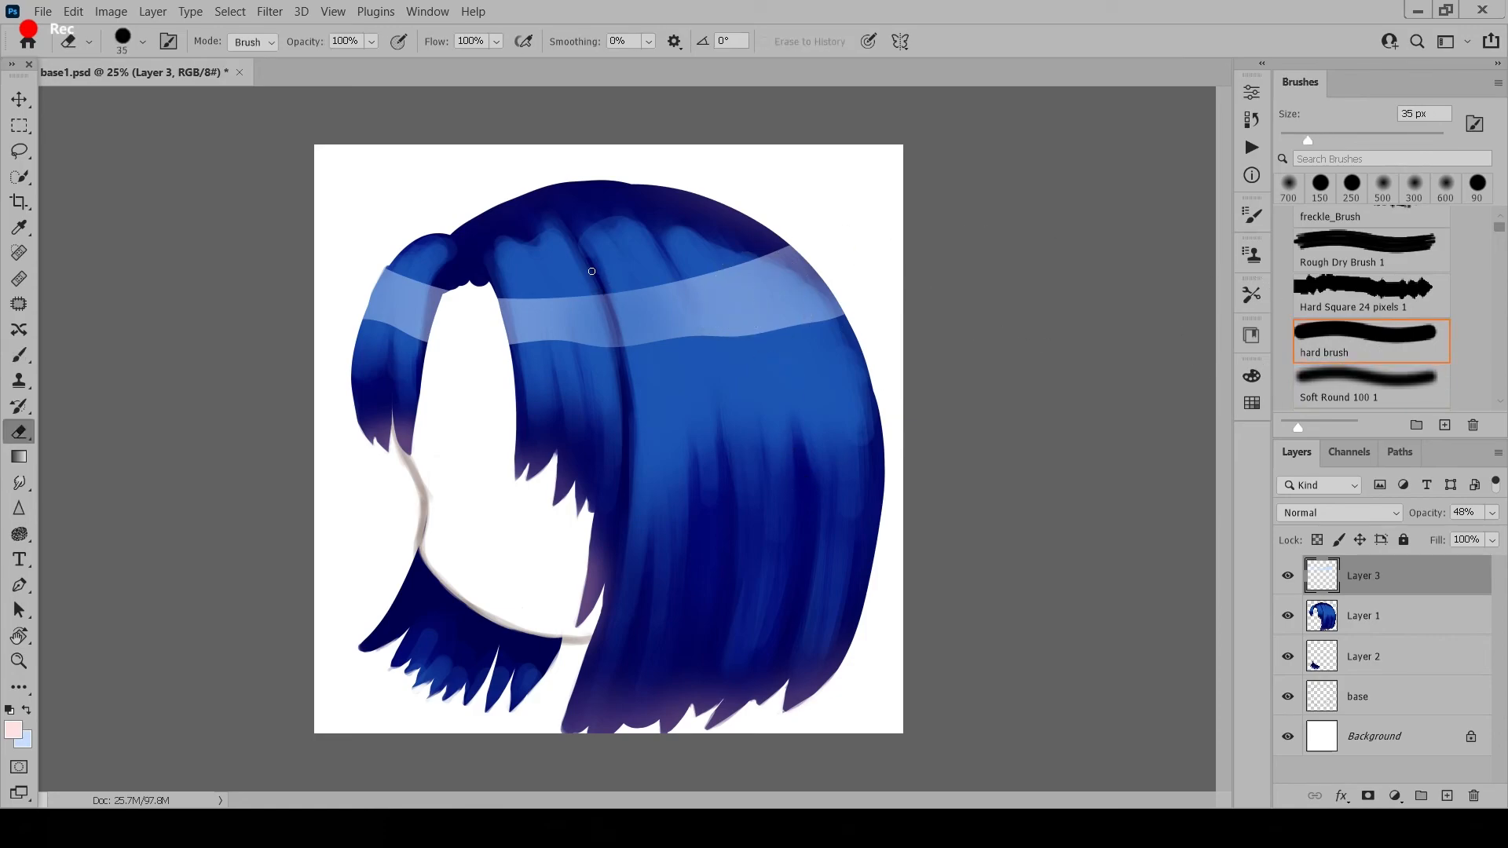
pyautogui.press(']')
pyautogui.press(']')
pyautogui.press(']')
pyautogui.press(']')
pyautogui.press(']')
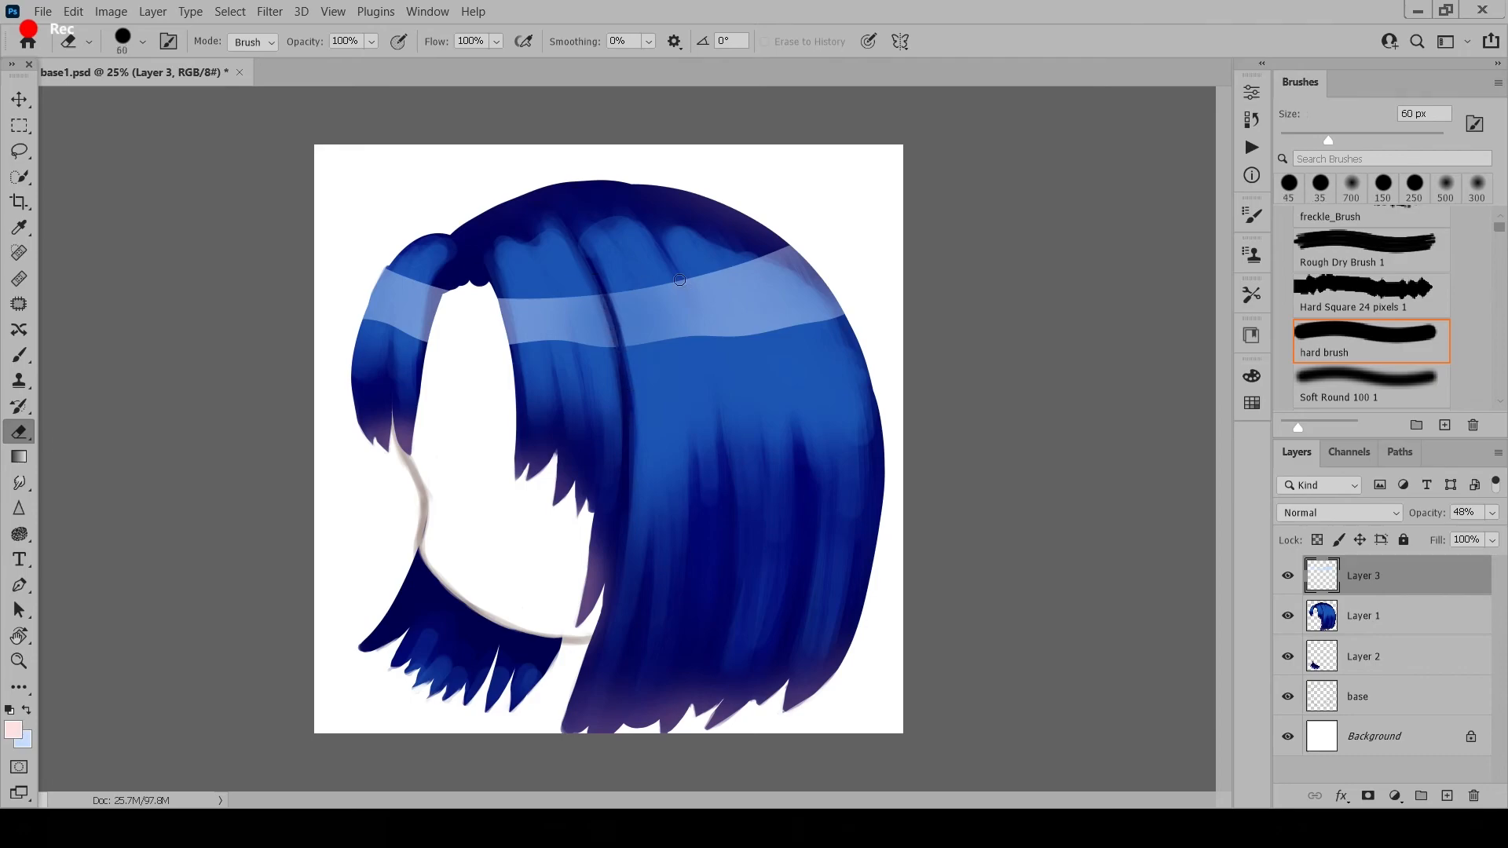
pyautogui.moveTo(658, 284); pyautogui.dragTo(669, 344)
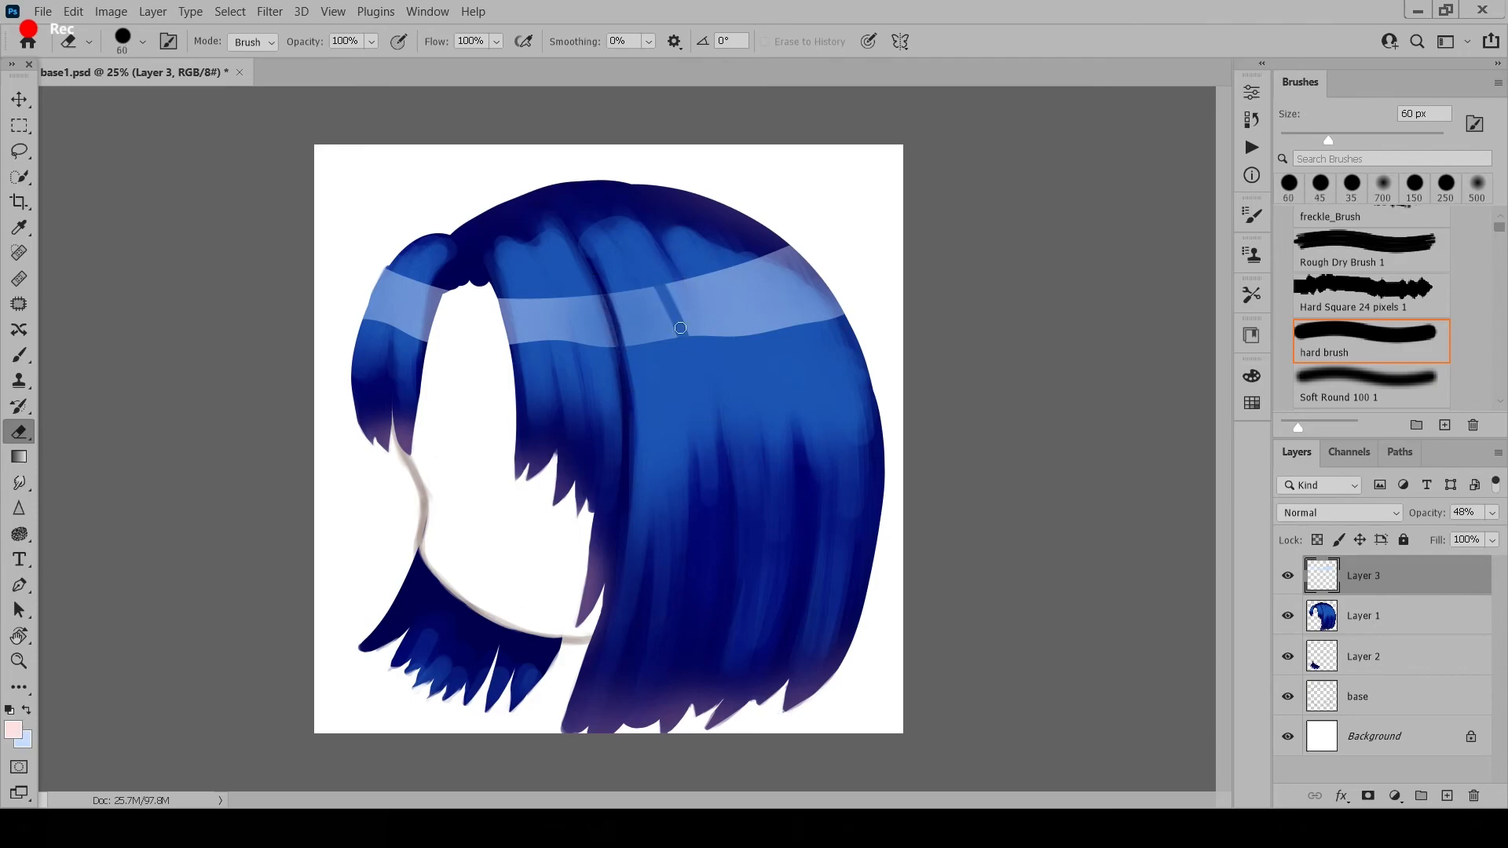
pyautogui.press('[')
pyautogui.moveTo(549, 292); pyautogui.dragTo(578, 417)
pyautogui.moveTo(396, 273)
pyautogui.mouseDown()
pyautogui.moveTo(402, 329)
pyautogui.moveTo(429, 341)
pyautogui.mouseUp()
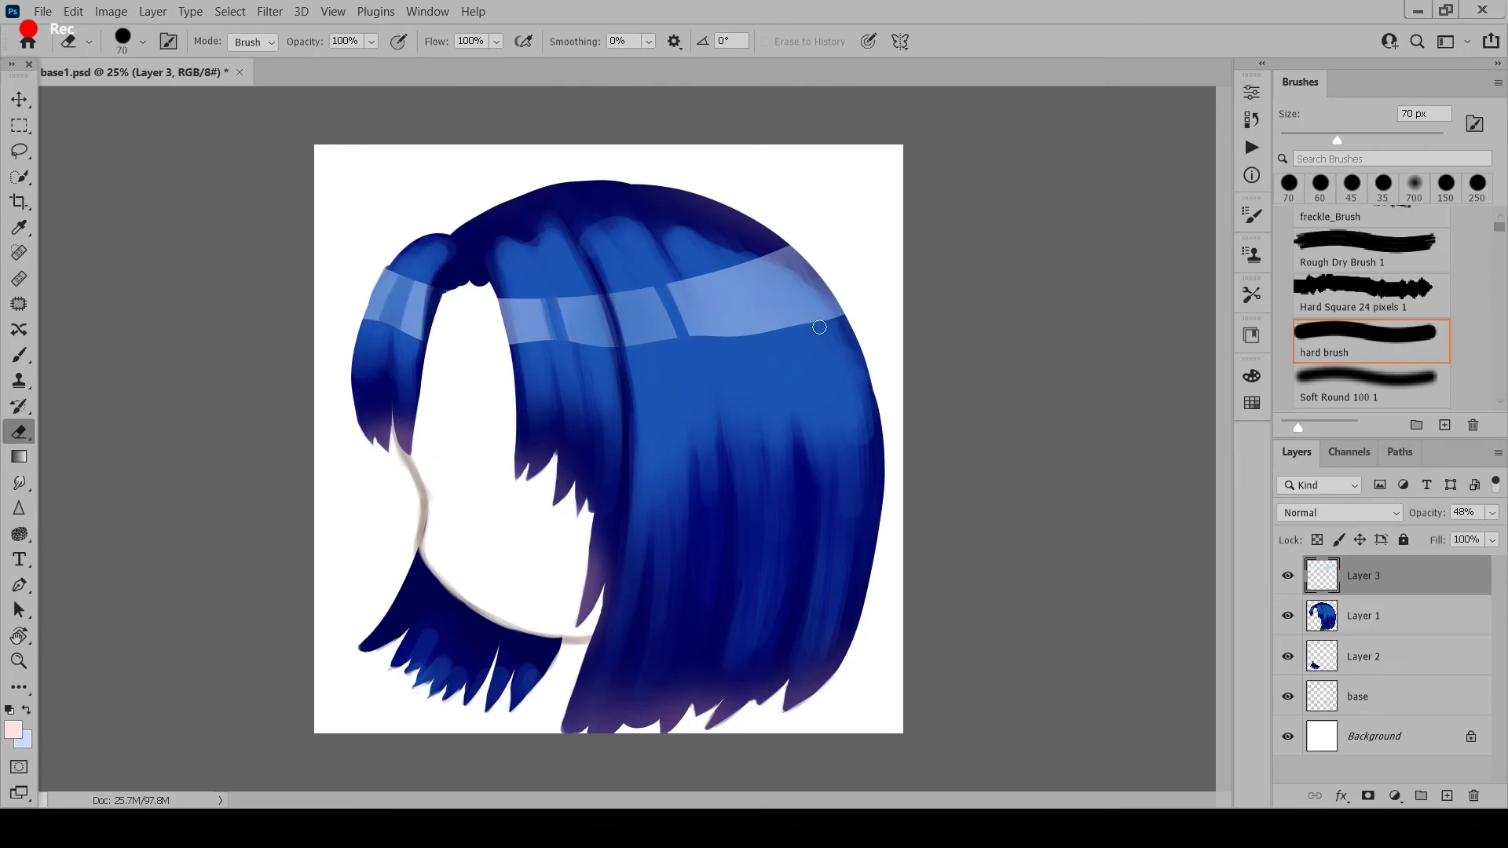
# - Erase the highlight band's end at the back of the head with the hard eraser at 125 px, leaving a slanted edge
pyautogui.hotkey('ctrl', '-')
pyautogui.hotkey('ctrl', '+')
pyautogui.press(']')
pyautogui.press(']')
pyautogui.press(']')
pyautogui.press(']')
pyautogui.moveTo(763, 247)
pyautogui.mouseDown()
pyautogui.moveTo(848, 399)
pyautogui.moveTo(746, 223)
pyautogui.moveTo(865, 402)
pyautogui.moveTo(780, 228)
pyautogui.moveTo(827, 338)
pyautogui.moveTo(717, 216)
pyautogui.moveTo(768, 269)
pyautogui.mouseUp()
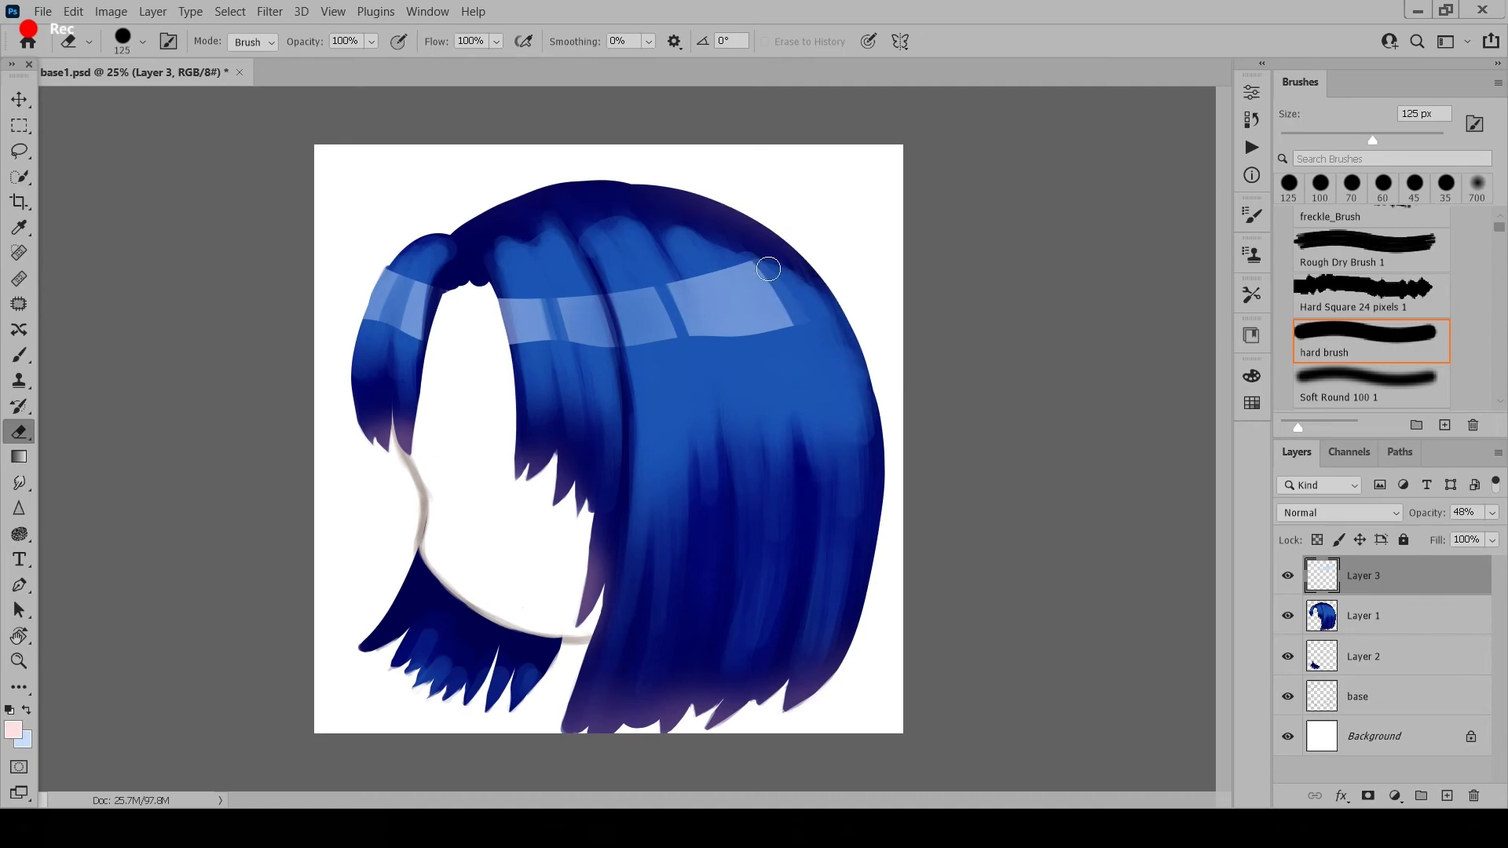
pyautogui.hotkey('ctrl', '-')
pyautogui.hotkey('ctrl', '+')
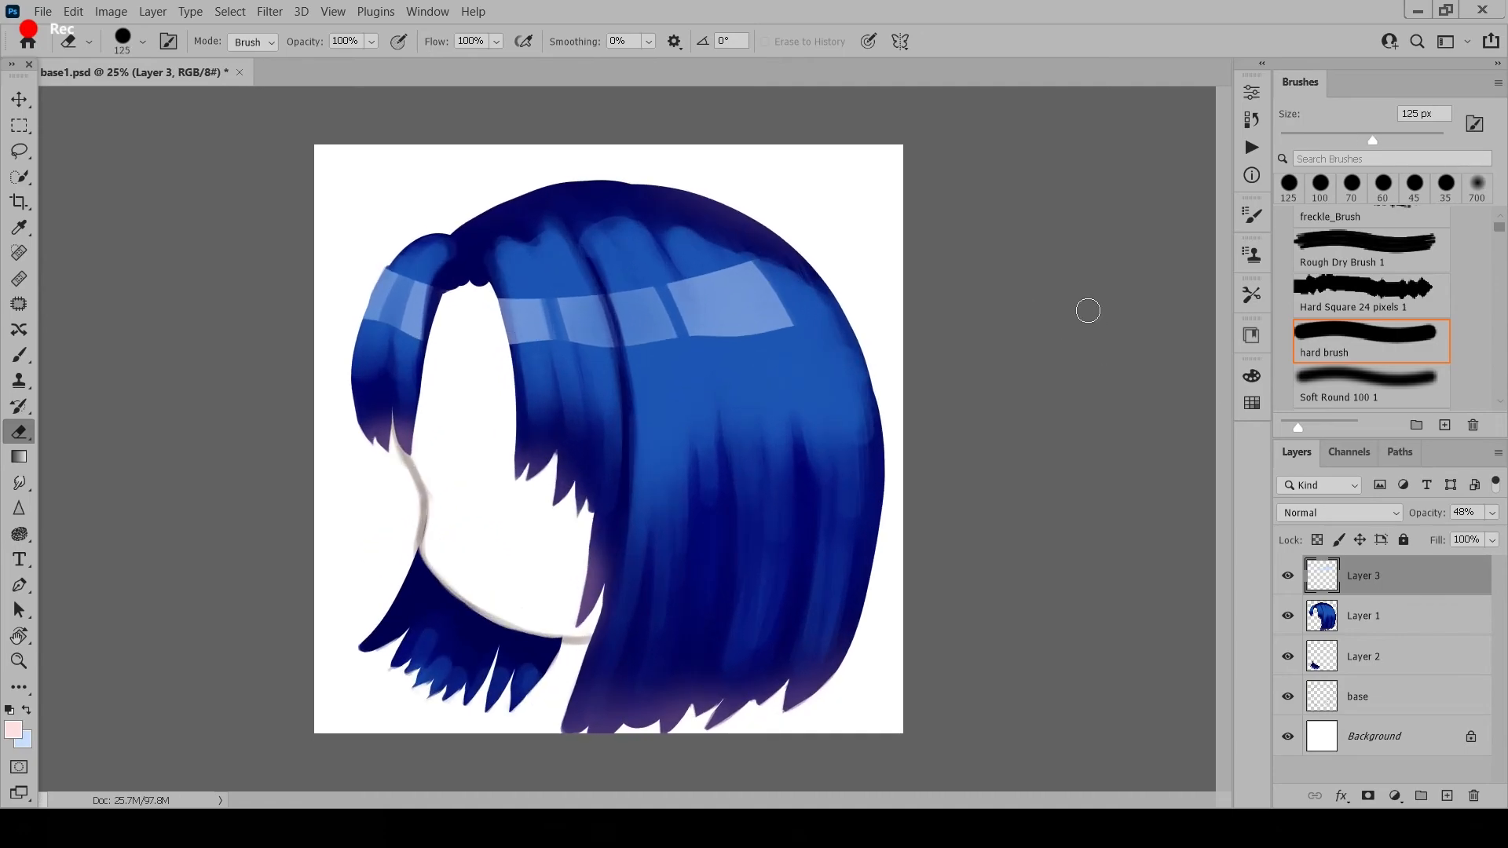